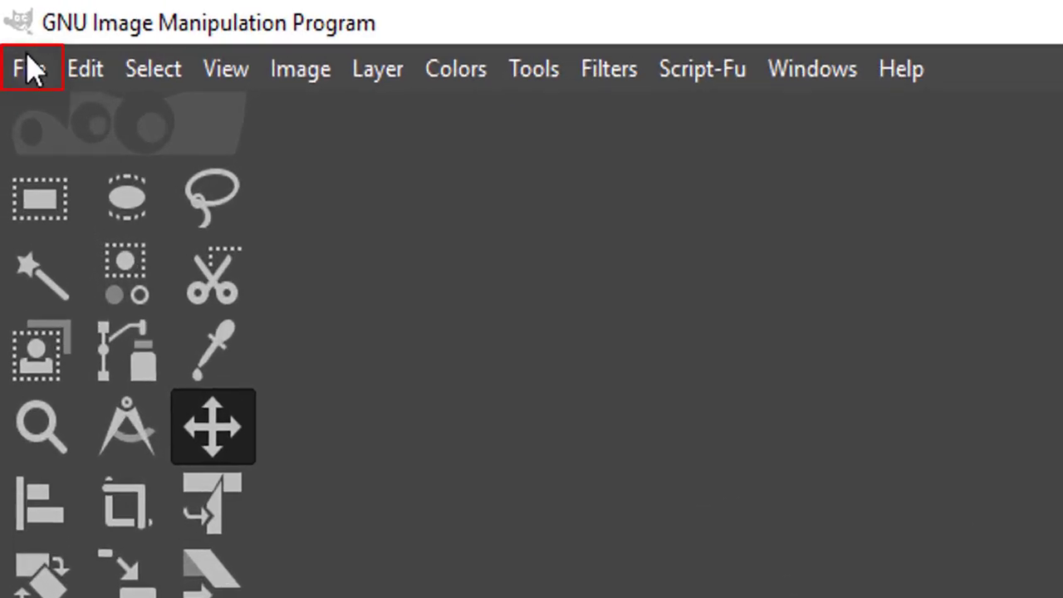
Step: Create a new blank image 1920 px wide and 1080 px high through File > New
click(32, 66)
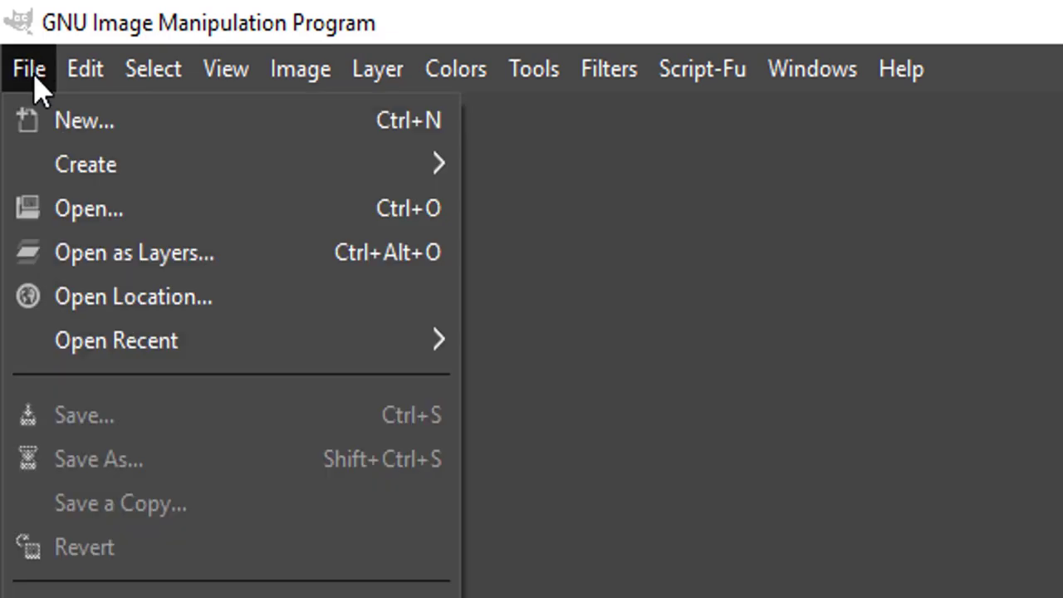
click(38, 125)
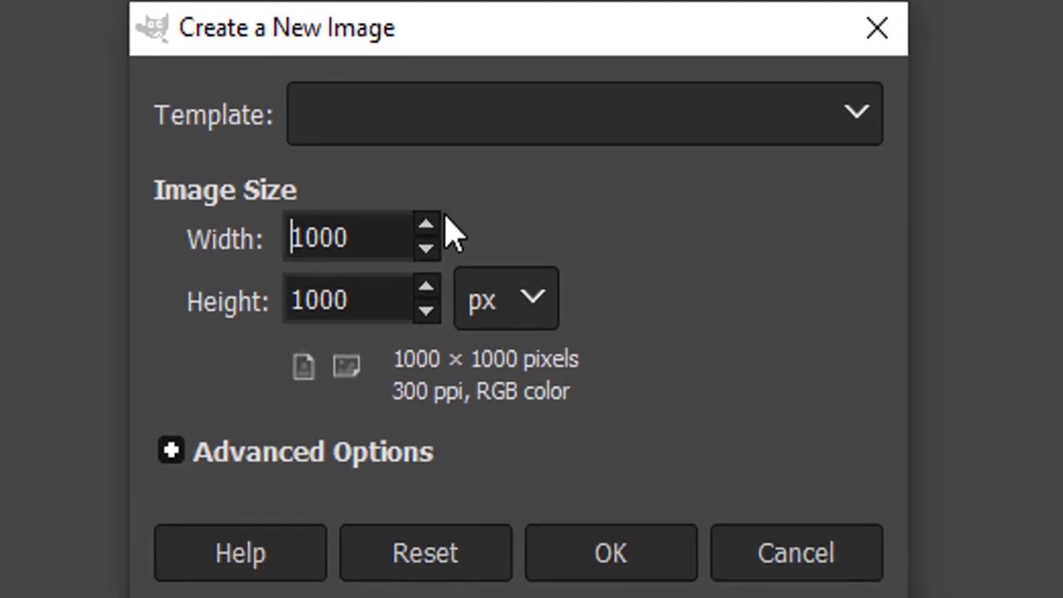
double_click(348, 237)
text(1920)
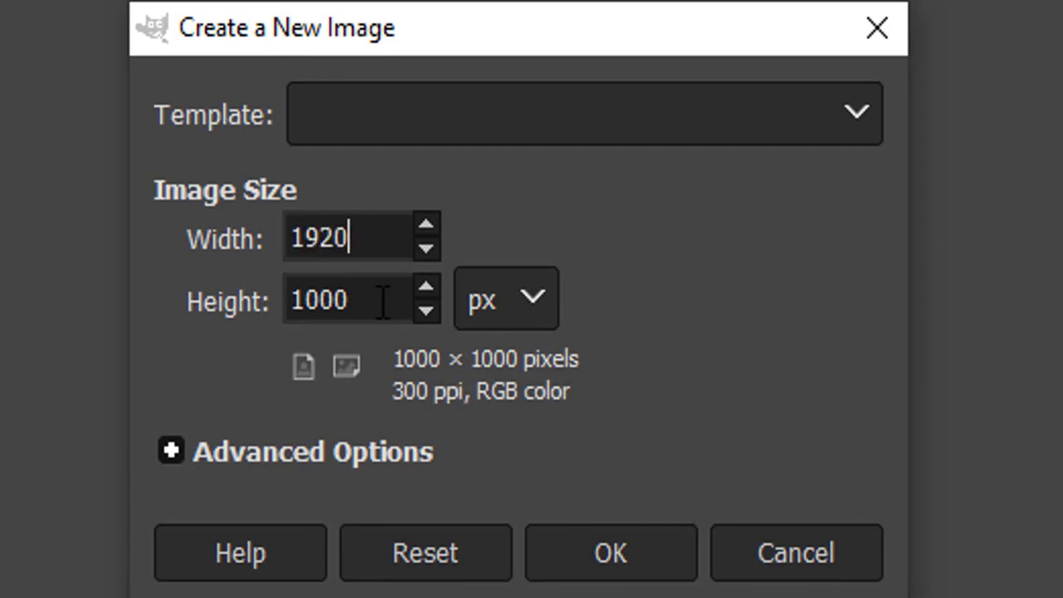
double_click(344, 301)
text(1080)
click(598, 568)
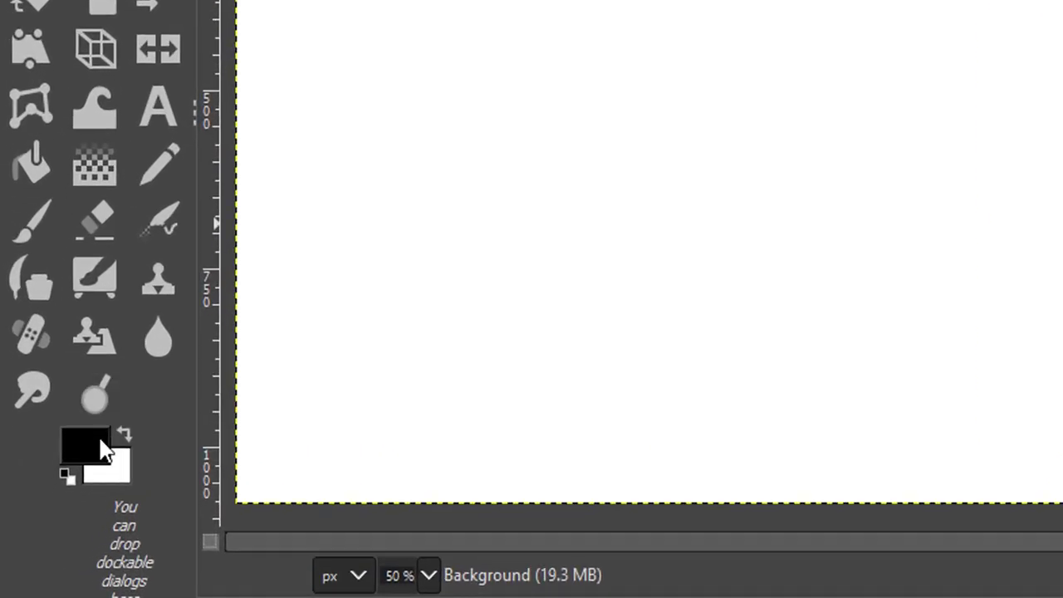
Step: Set the foreground colour to a deep navy blue (090061)
click(50, 507)
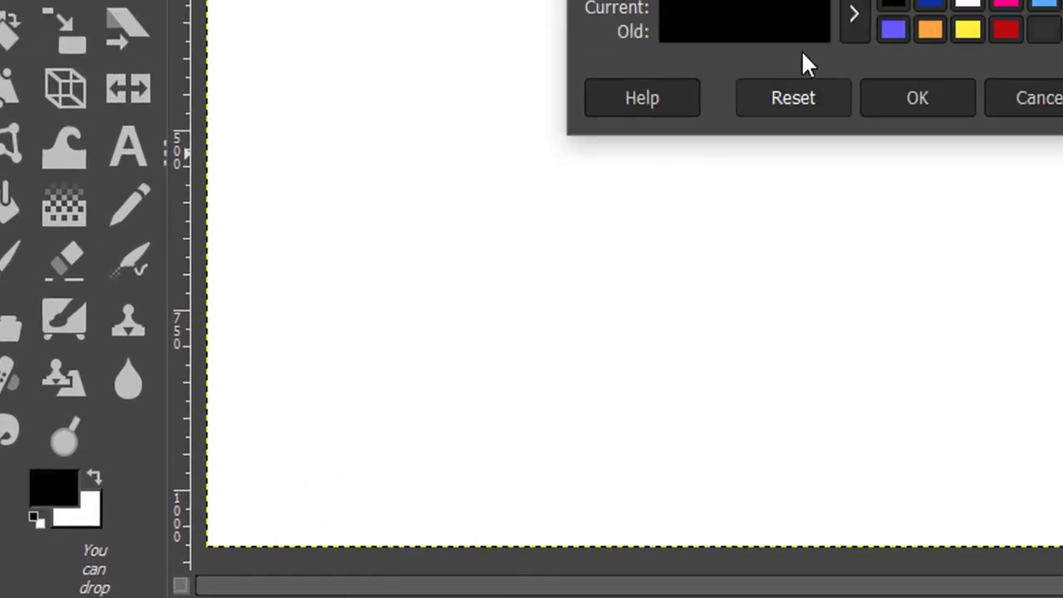
click(538, 209)
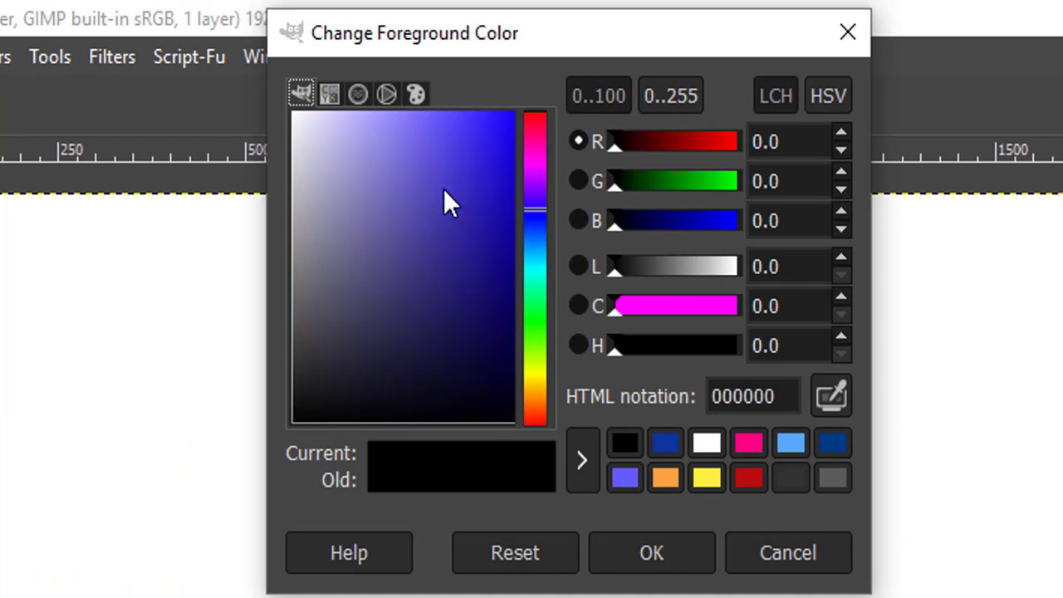
drag(443, 189, 559, 308)
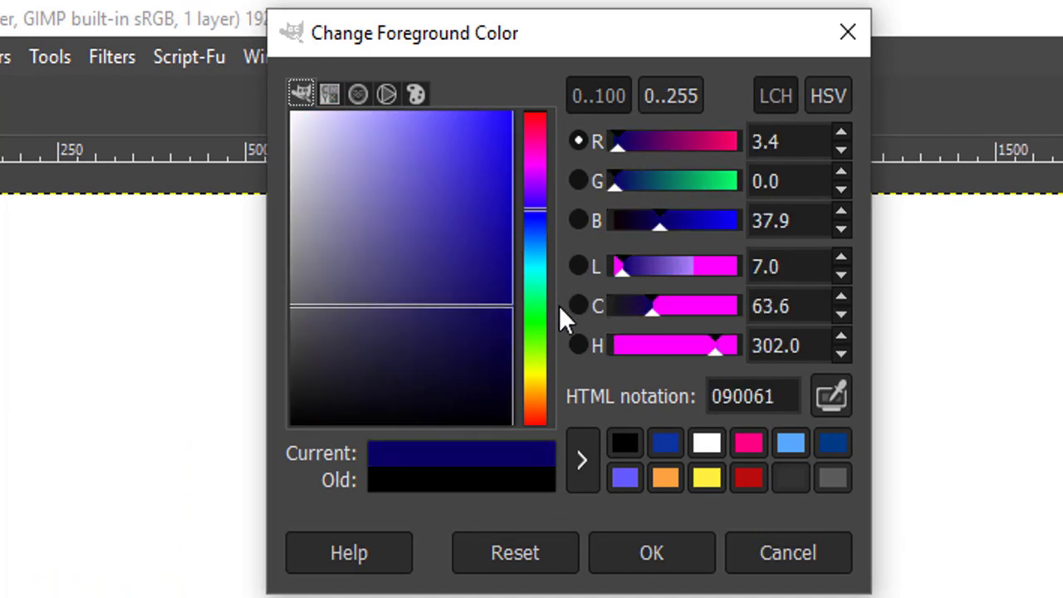
click(657, 564)
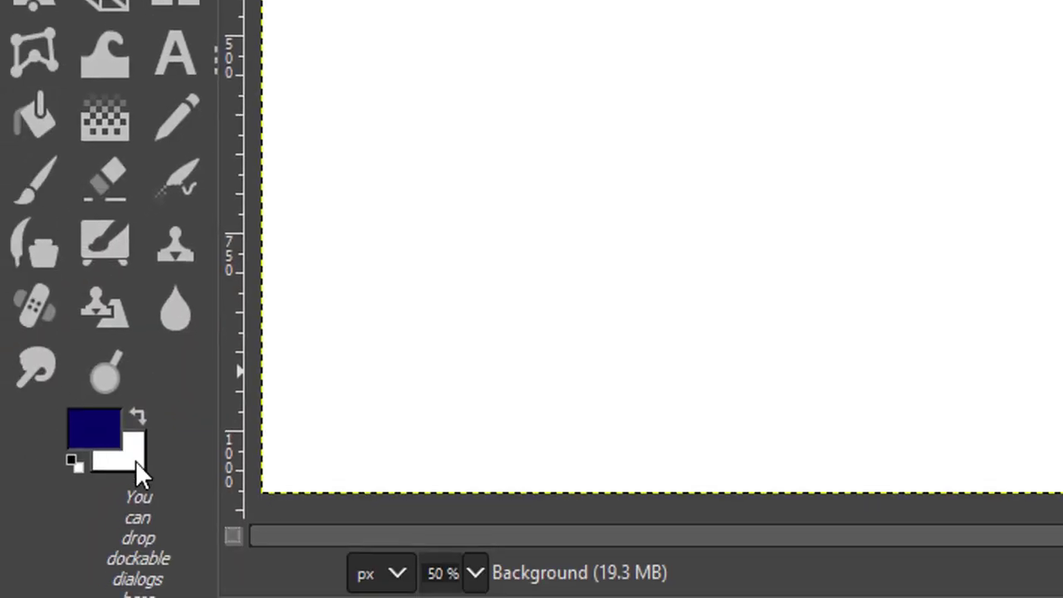
Step: Set the background colour to a bright sky blue
click(135, 461)
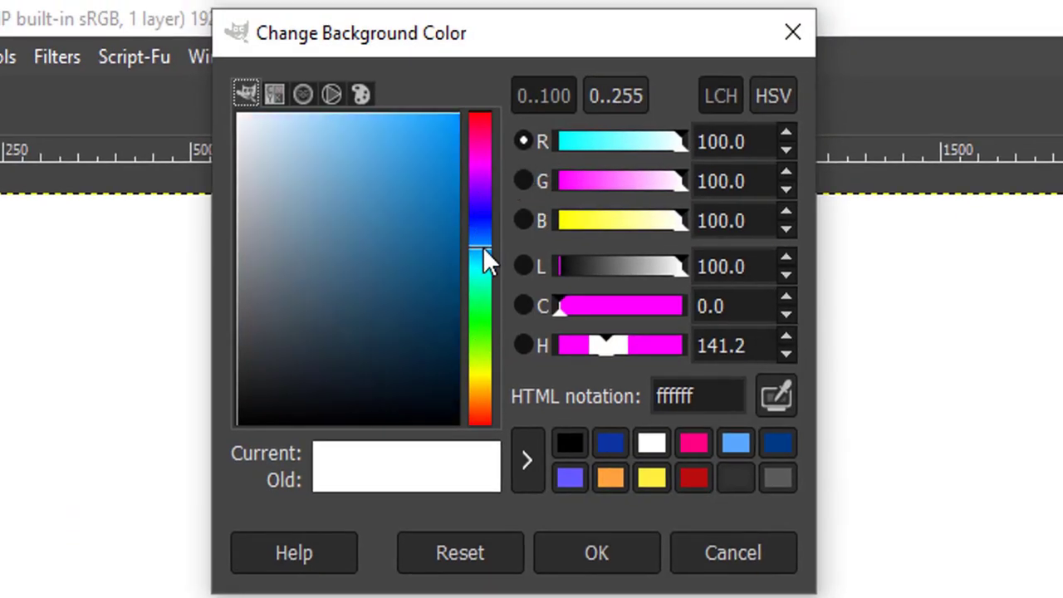
click(483, 246)
mouse_move(421, 114)
mouse_down()
mouse_move(490, 177)
mouse_move(484, 141)
mouse_move(426, 140)
mouse_up()
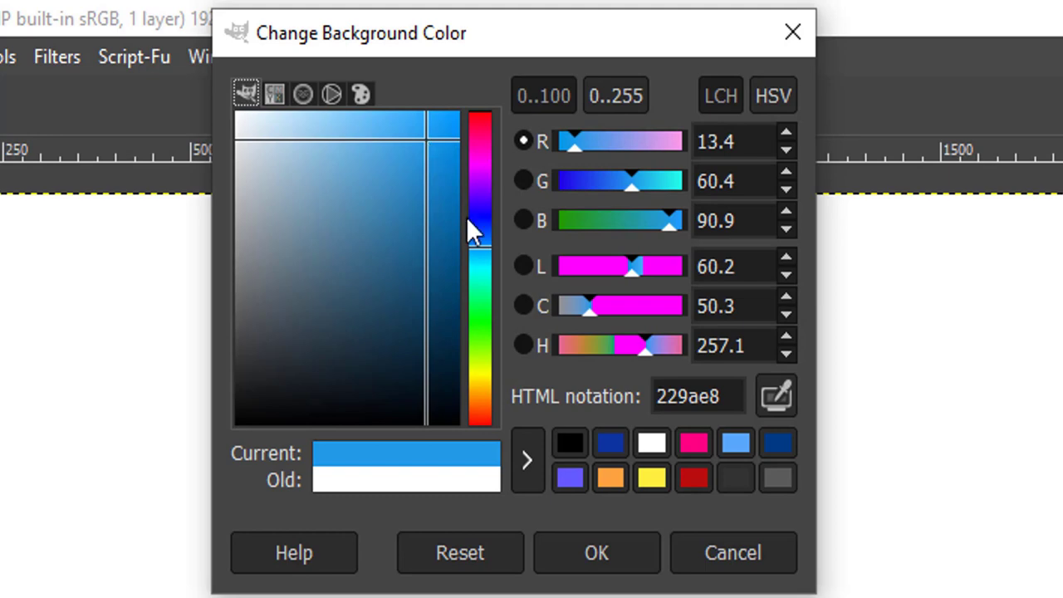
click(625, 563)
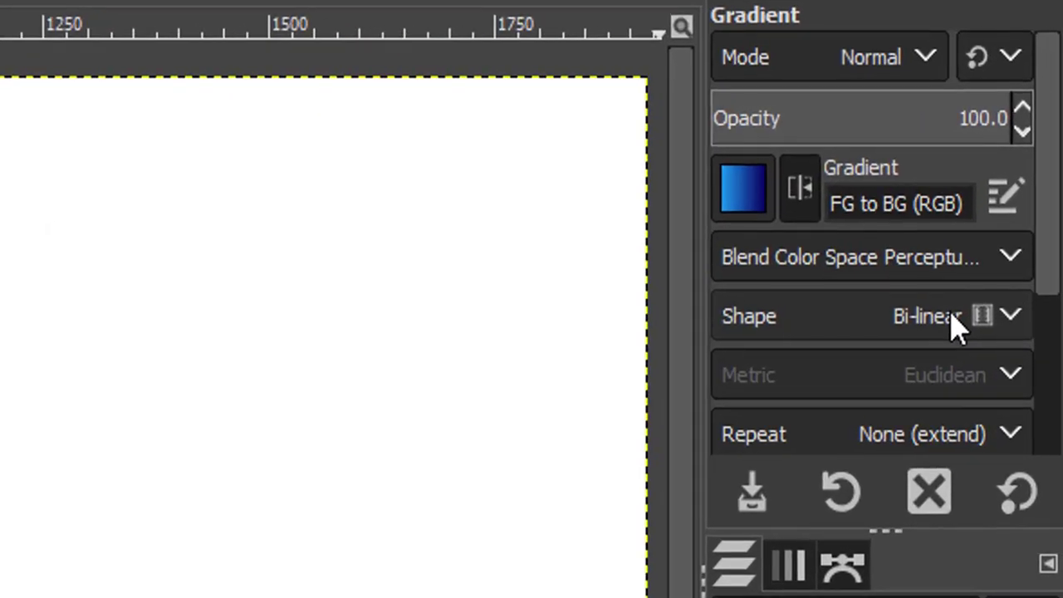
Step: Drag a Linear gradient down the canvas, from navy at the top to bright blue at the bottom
click(1017, 207)
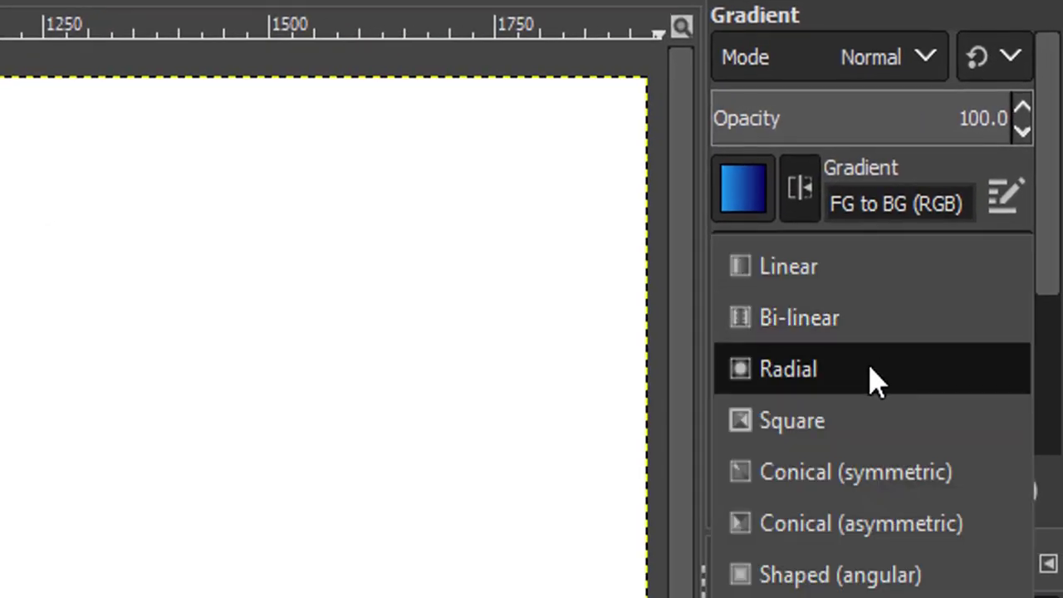
click(818, 278)
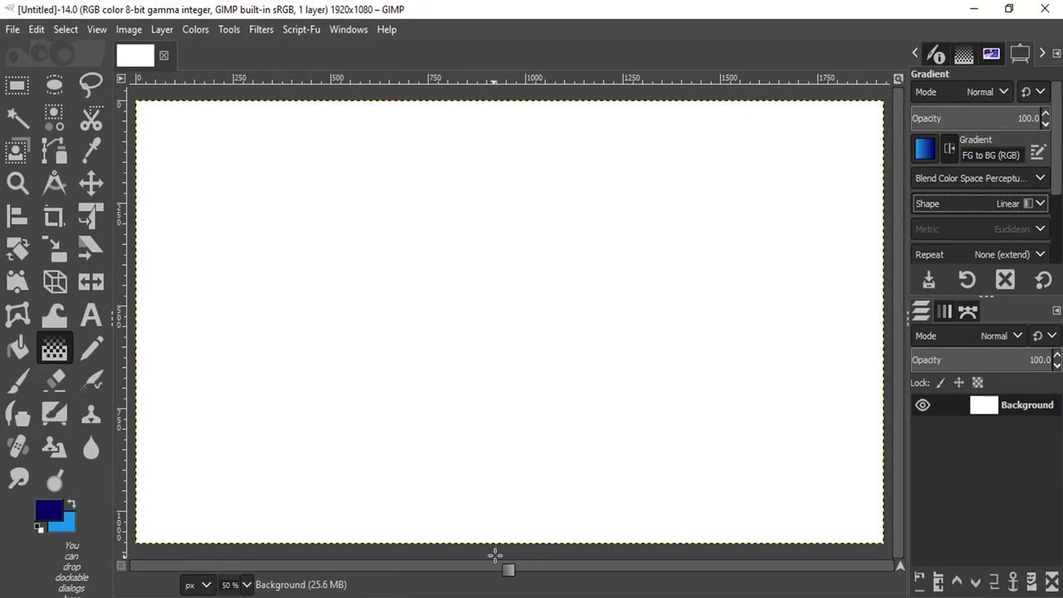
drag(494, 98, 498, 575)
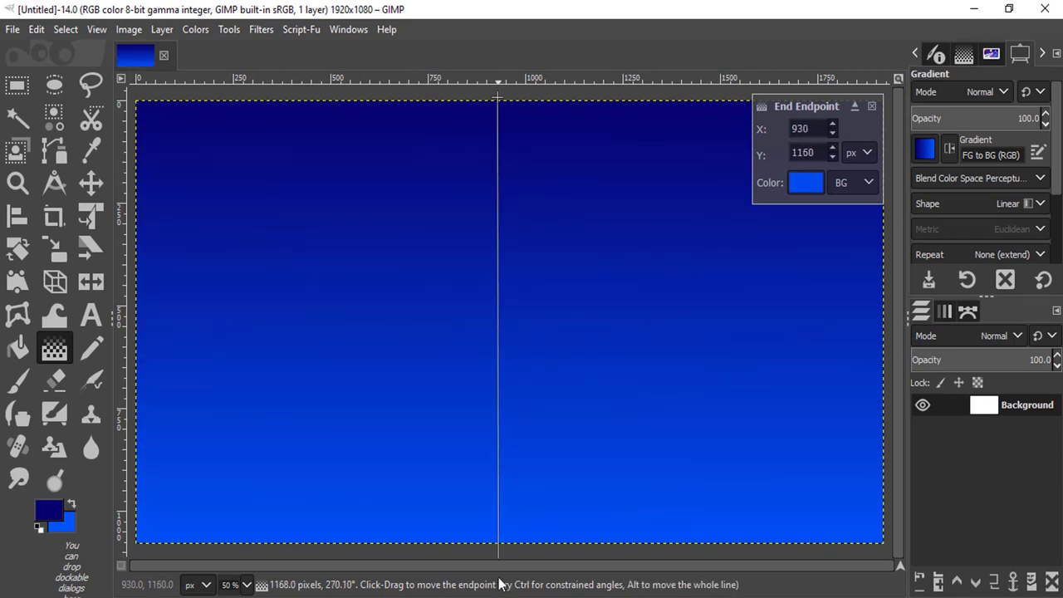
key(Return)
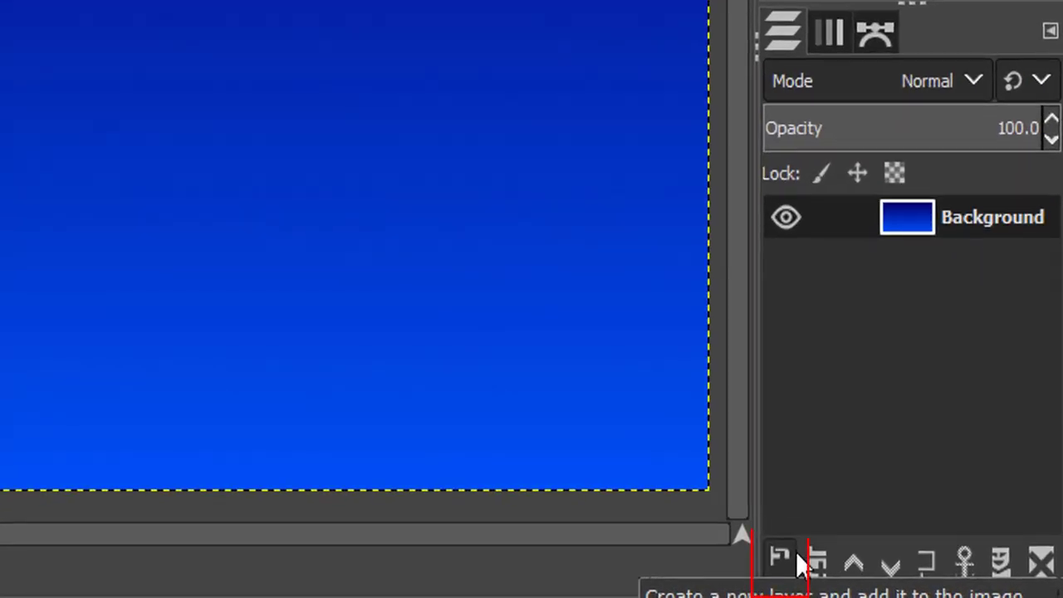
Step: Add a transparent layer and make white the foreground colour
click(796, 558)
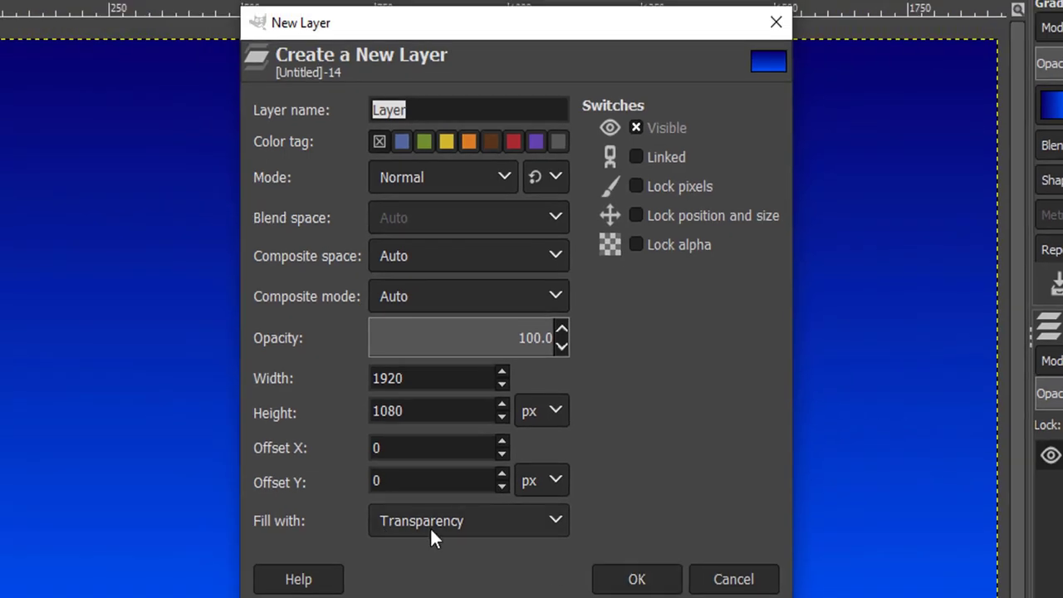
click(662, 578)
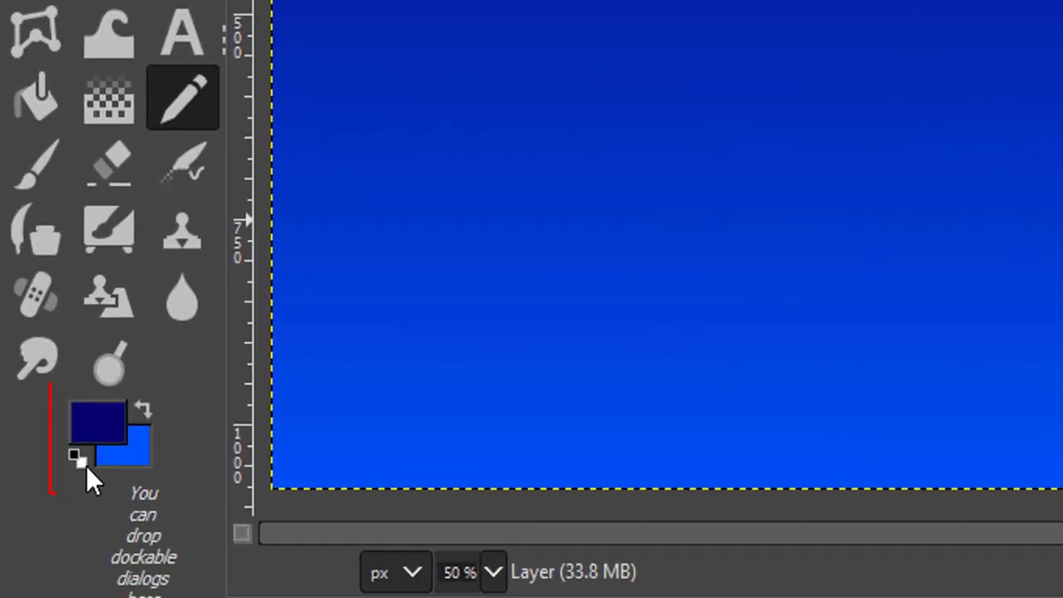
click(78, 458)
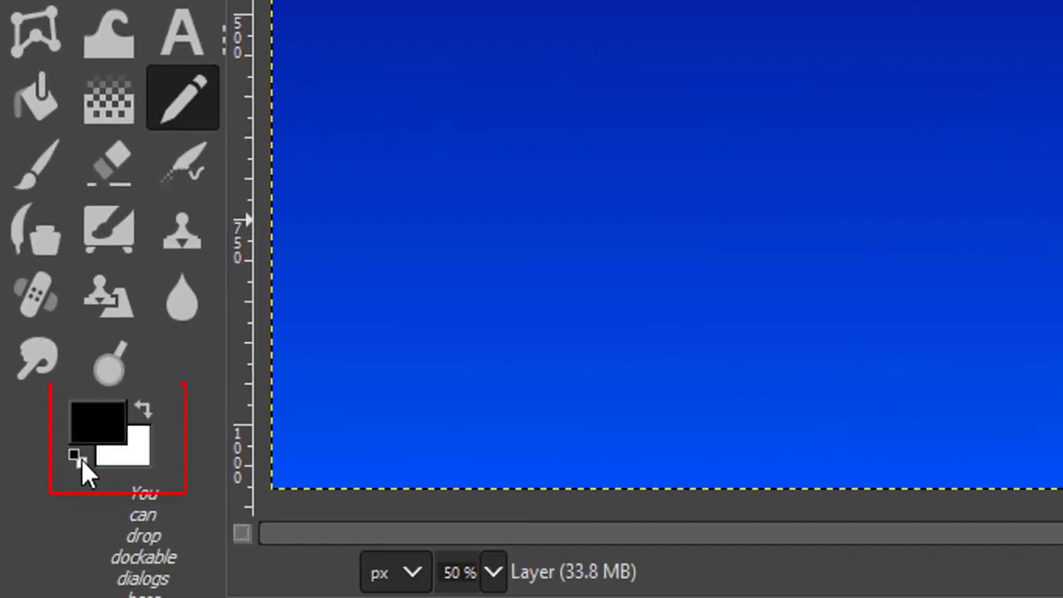
click(141, 410)
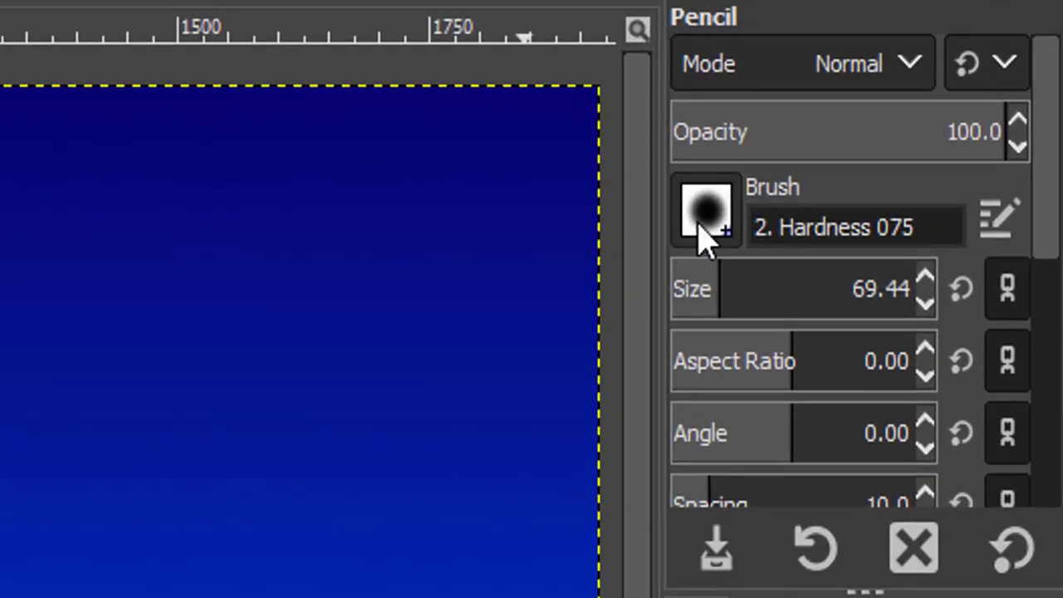
Step: Give the Pencil a hard-edged 2 px brush and dot a white star near the top-left
click(701, 237)
click(889, 374)
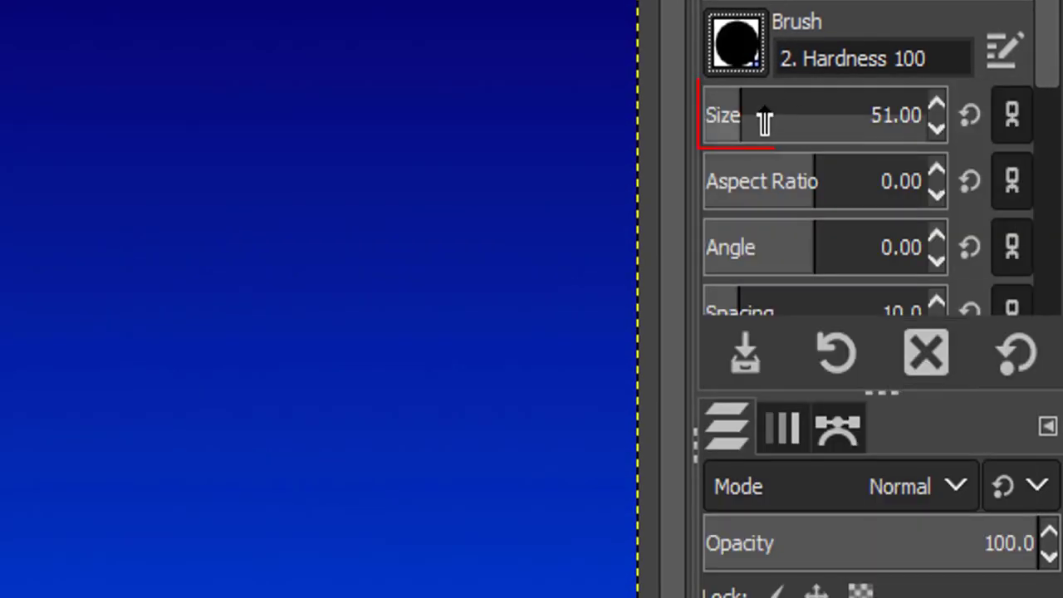
drag(807, 112, 597, 114)
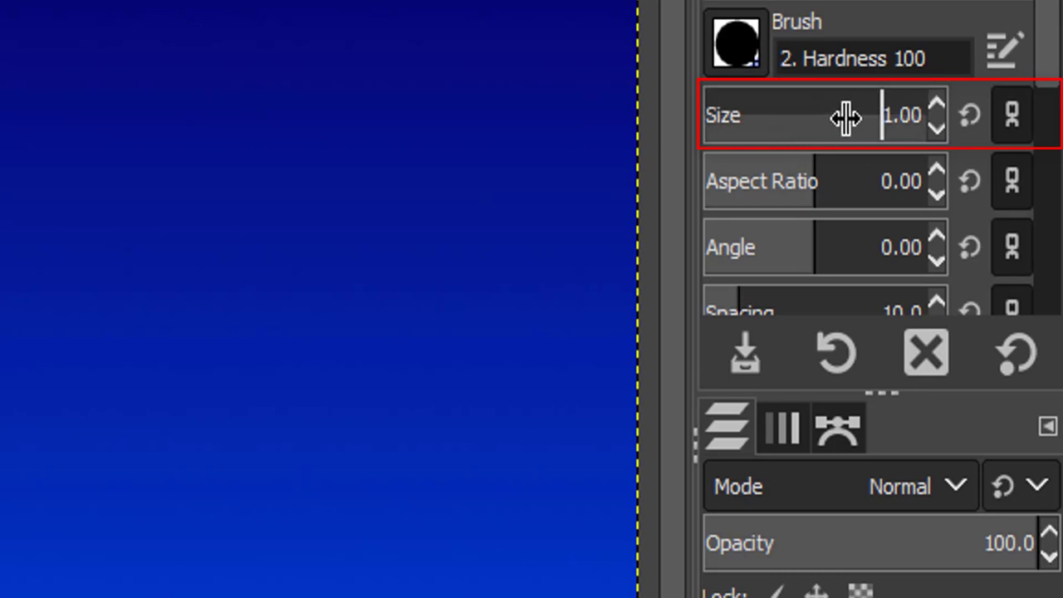
click(937, 105)
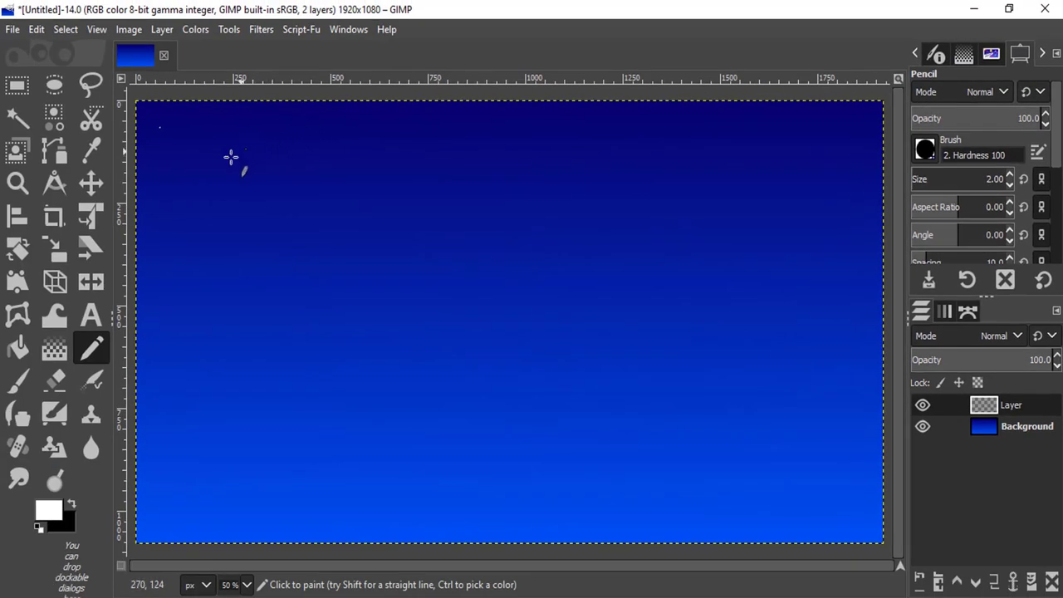
click(212, 171)
Step: Dot a dozen more tiny white stars across the sky
click(283, 125)
click(323, 155)
click(369, 220)
click(605, 270)
click(342, 261)
click(818, 167)
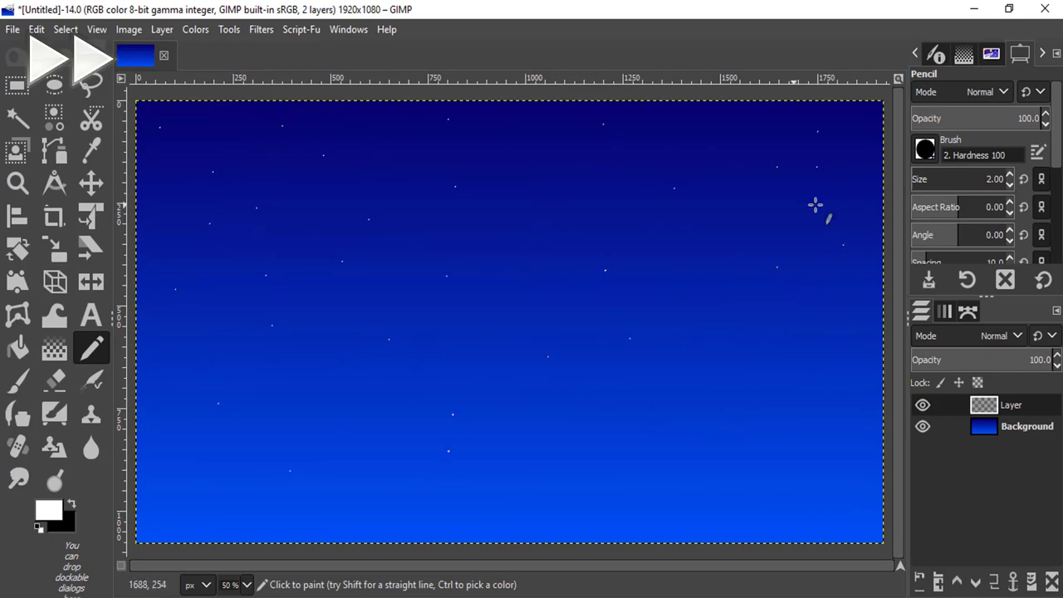
click(808, 470)
click(711, 270)
click(797, 280)
click(361, 417)
click(379, 475)
click(755, 525)
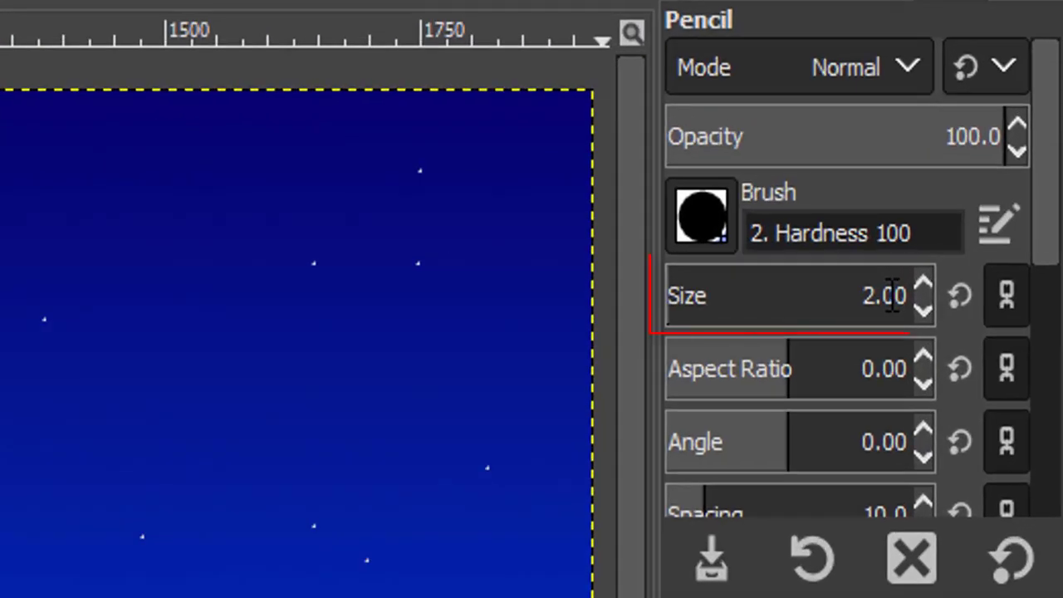
Step: Raise the pencil size to 5 and scatter about twenty larger stars across the sky
click(922, 285)
click(922, 285)
click(921, 285)
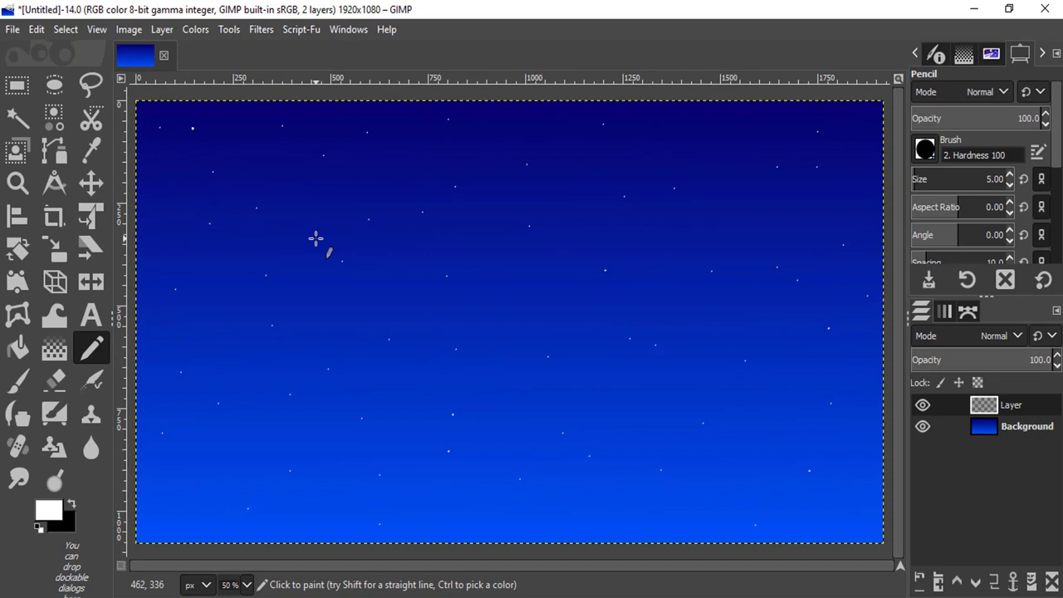
click(276, 167)
click(422, 143)
click(558, 130)
click(610, 187)
click(771, 202)
click(725, 247)
click(517, 274)
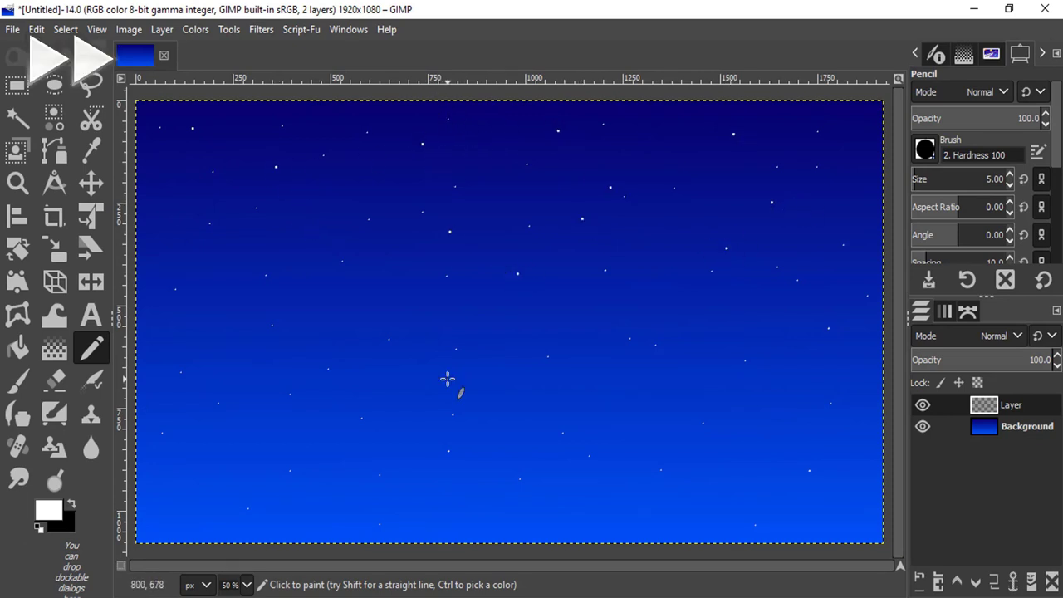
click(310, 302)
click(490, 435)
click(236, 271)
click(213, 360)
click(593, 308)
click(759, 308)
click(677, 413)
click(491, 342)
click(645, 130)
click(865, 176)
click(395, 172)
click(161, 326)
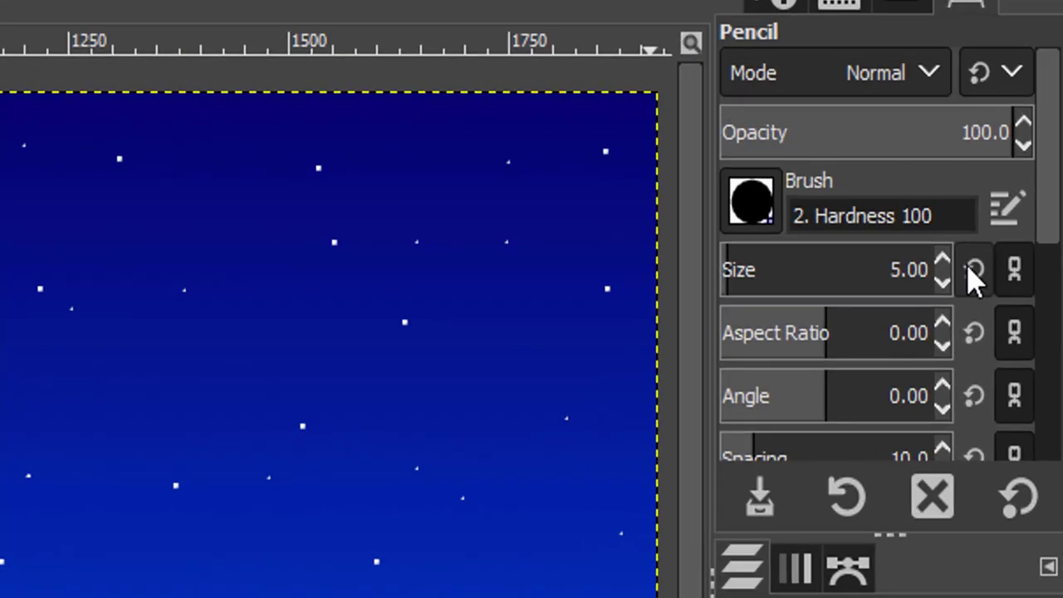
Step: Raise the pencil size to 8 and add two bigger stars in the upper right
click(942, 260)
click(943, 260)
click(943, 260)
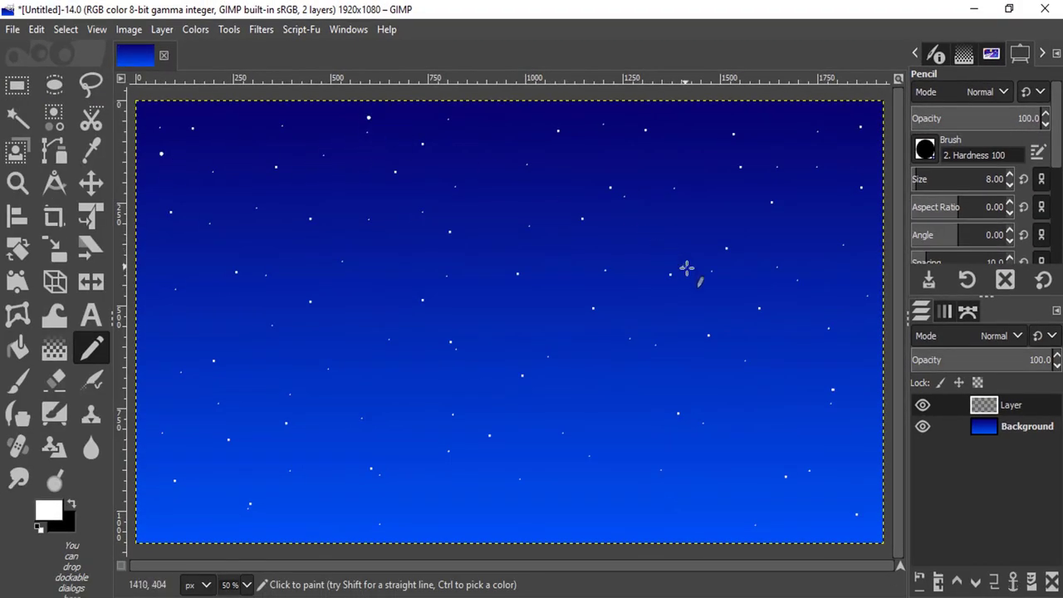
click(677, 236)
click(821, 225)
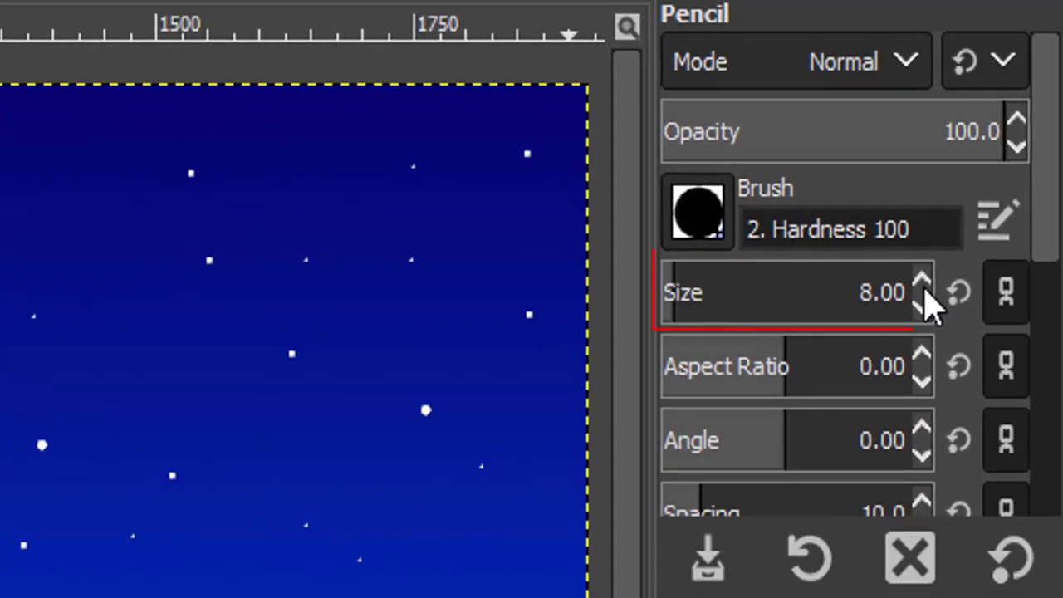
Step: Raise the pencil size to 12 and add four big stars across the sky
click(924, 282)
click(923, 282)
click(924, 282)
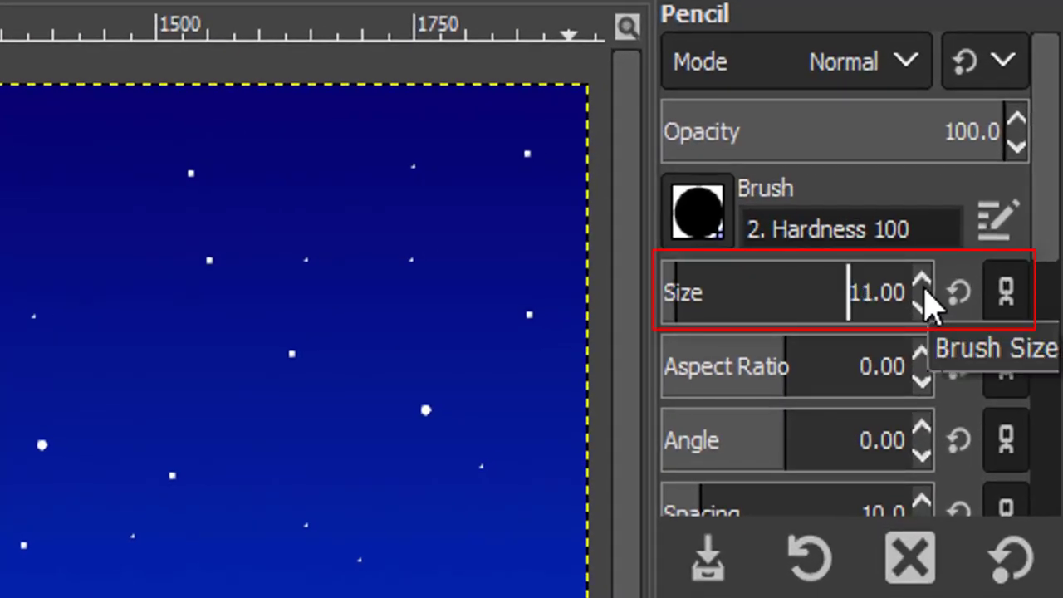
click(924, 283)
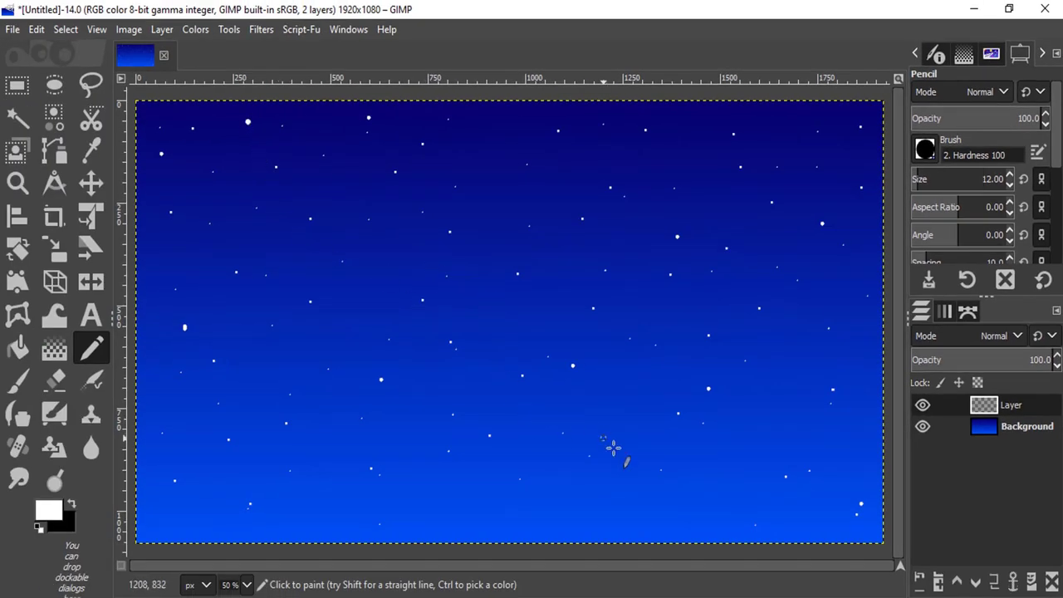
click(645, 505)
click(683, 128)
click(318, 322)
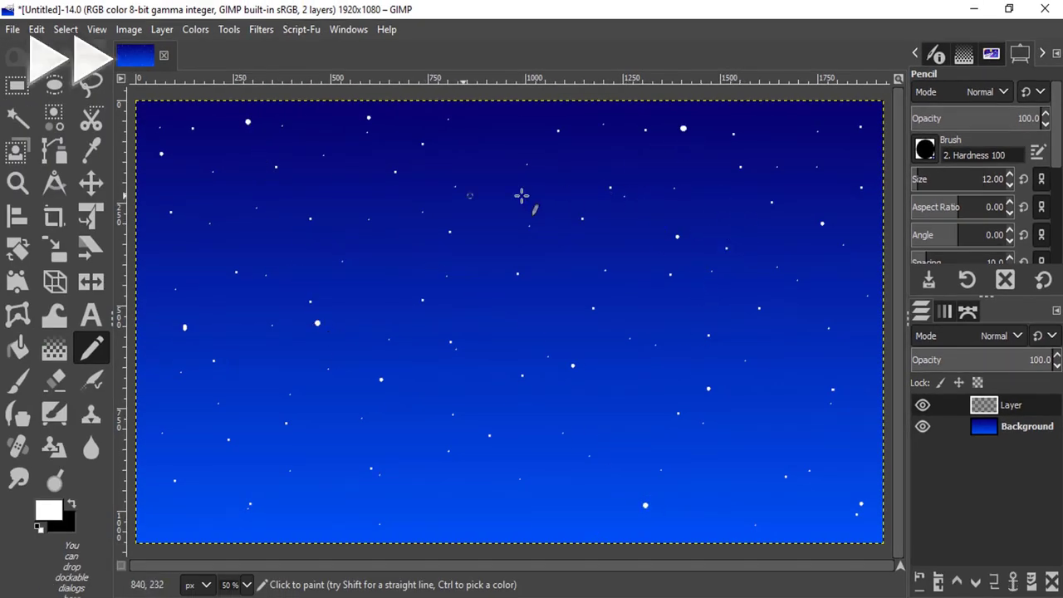
click(494, 193)
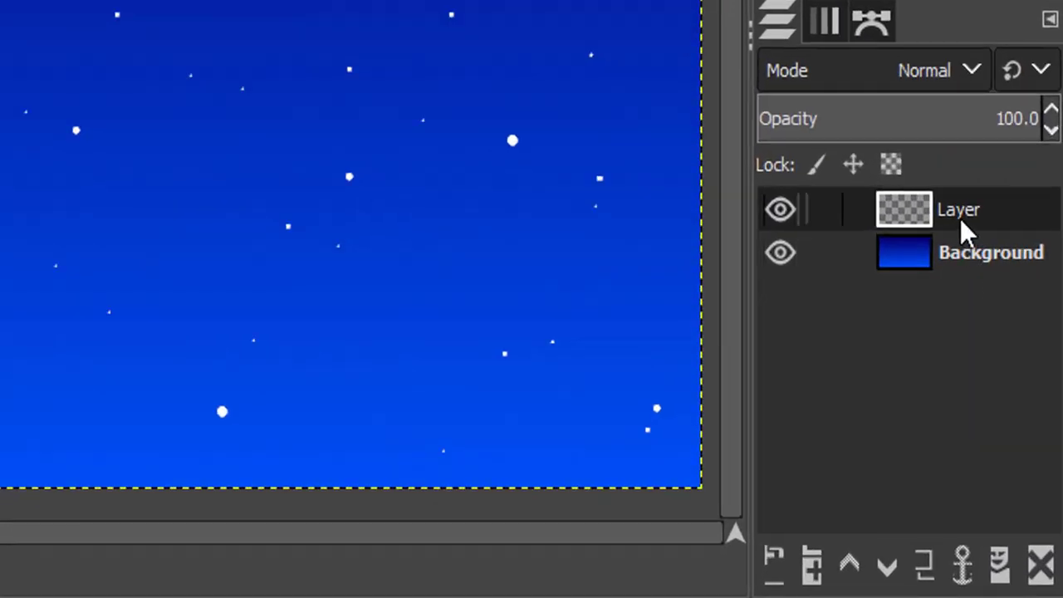
Step: Rename the star layer to 'Stars', then select the Background layer
double_click(961, 213)
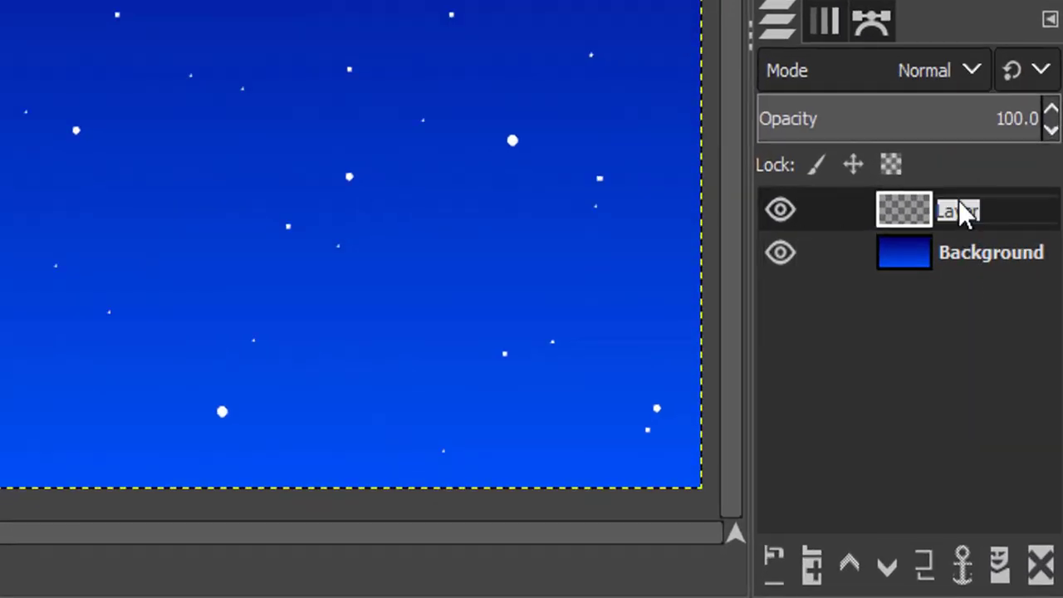
text(Stars)
click(966, 268)
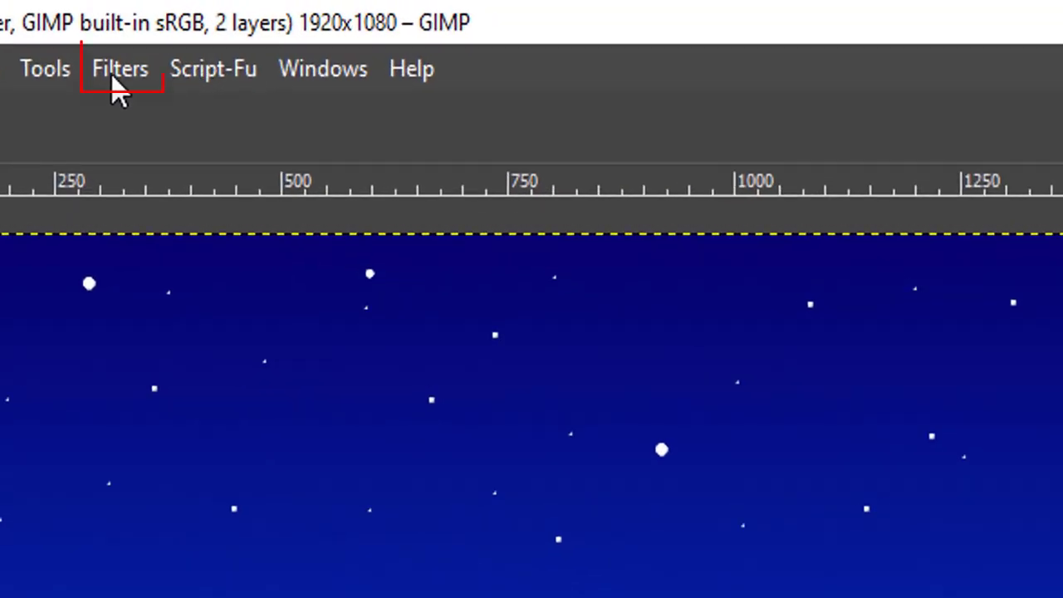
Step: Open the Supernova filter and set Radius 4 with 1 spoke
click(260, 32)
mouse_move(200, 86)
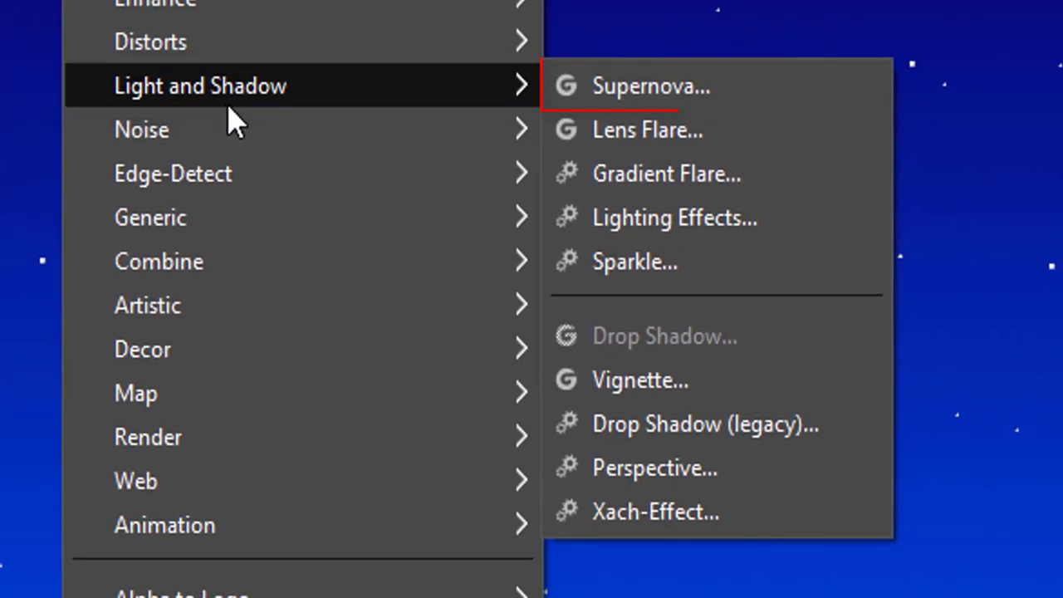
click(697, 103)
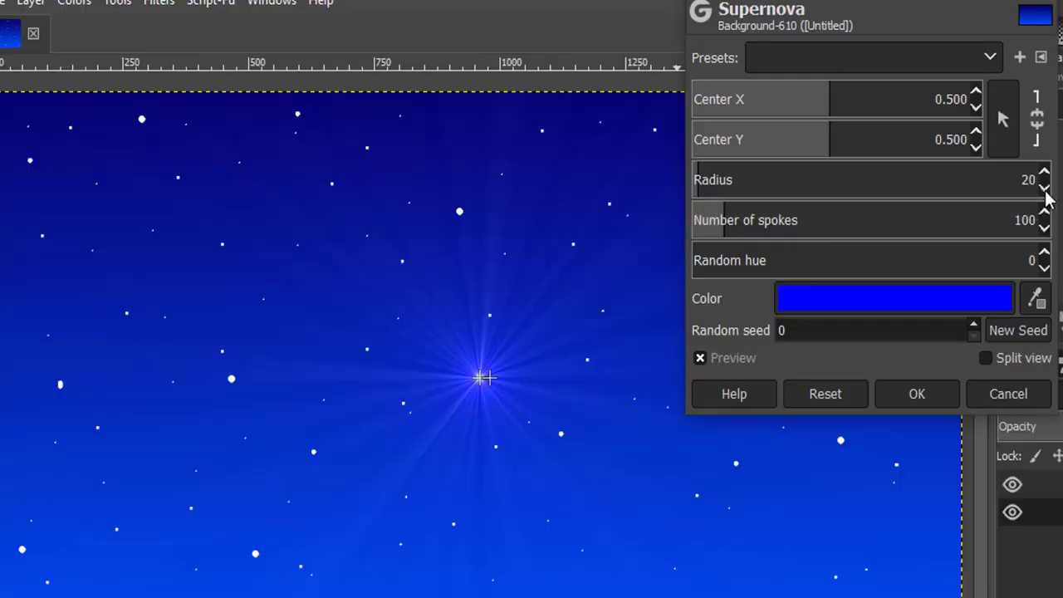
click(1044, 189)
click(1045, 189)
click(1045, 190)
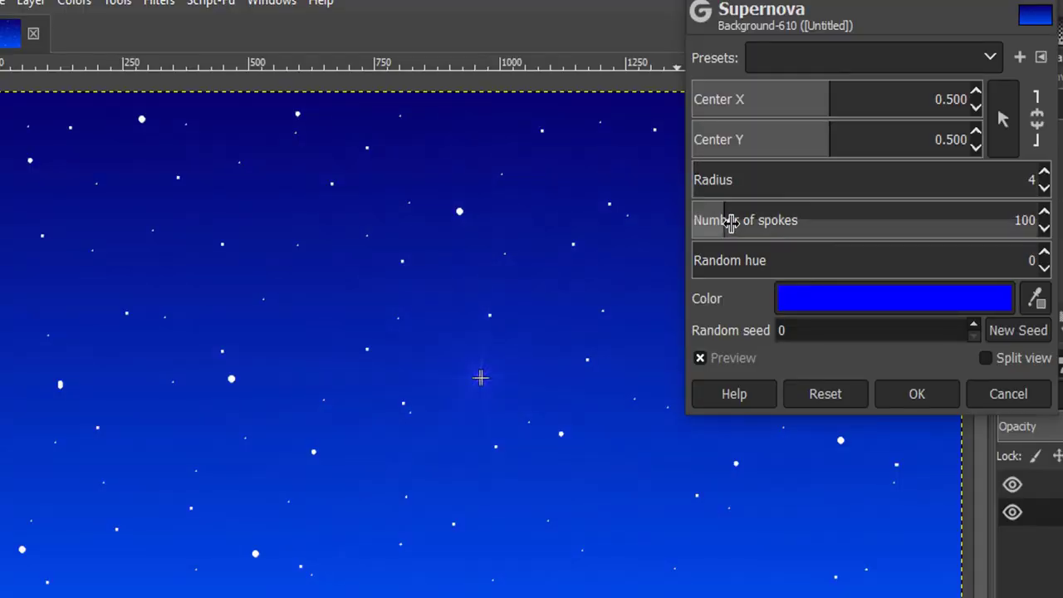
drag(731, 221, 605, 219)
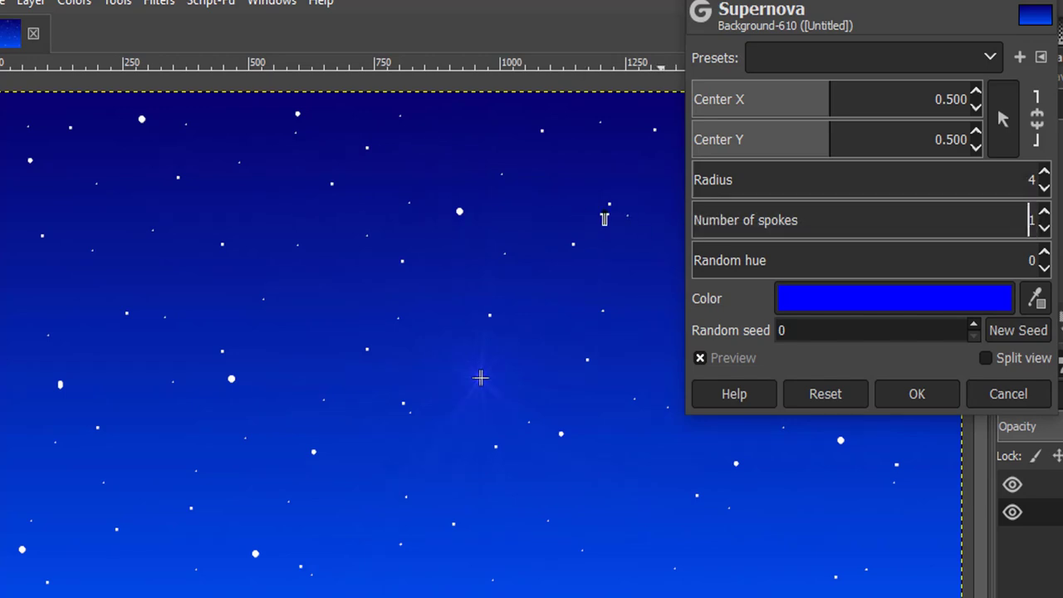
Step: Make the supernova orange (ff6c00), centre it at X 0.859, Y 0.519, and pick a new seed
click(918, 297)
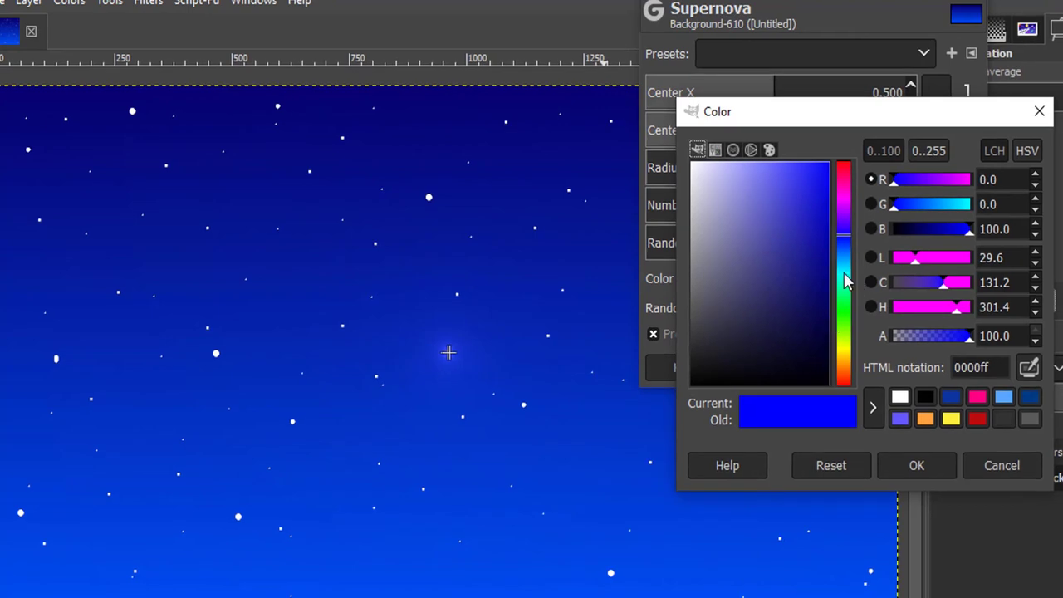
click(843, 369)
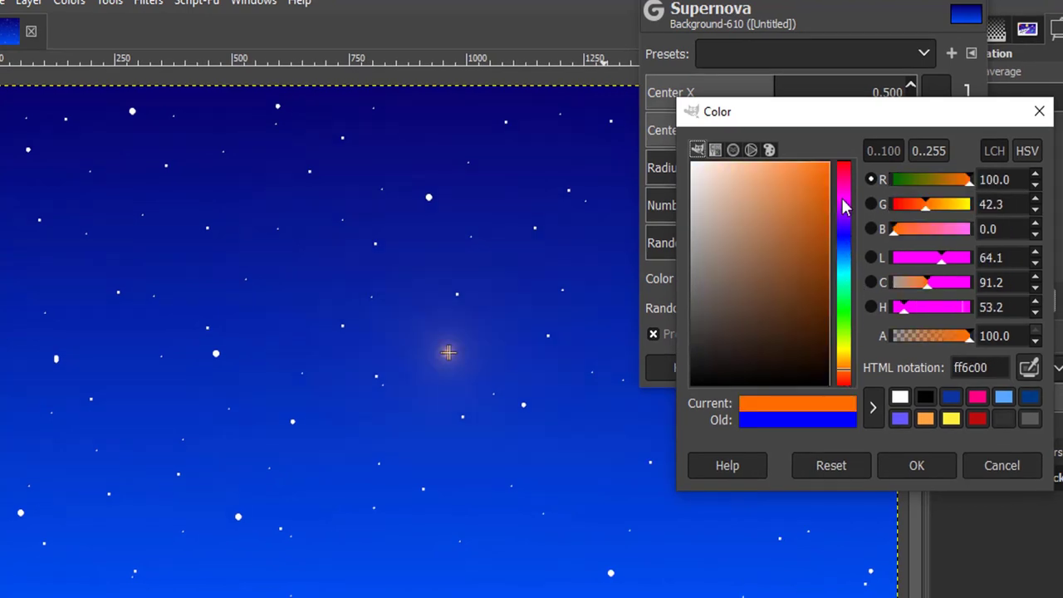
click(937, 466)
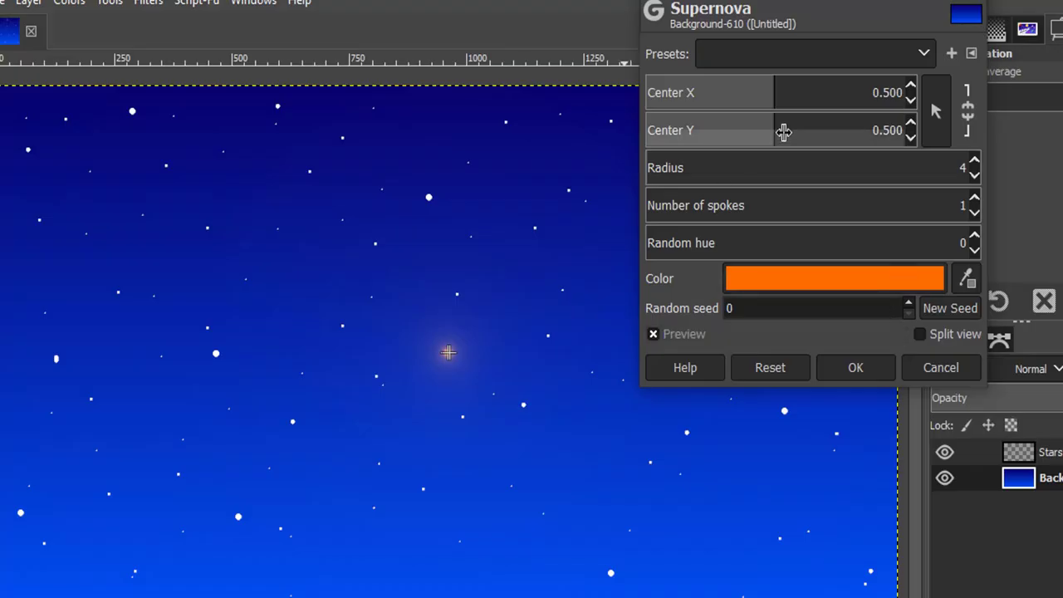
drag(769, 91, 852, 91)
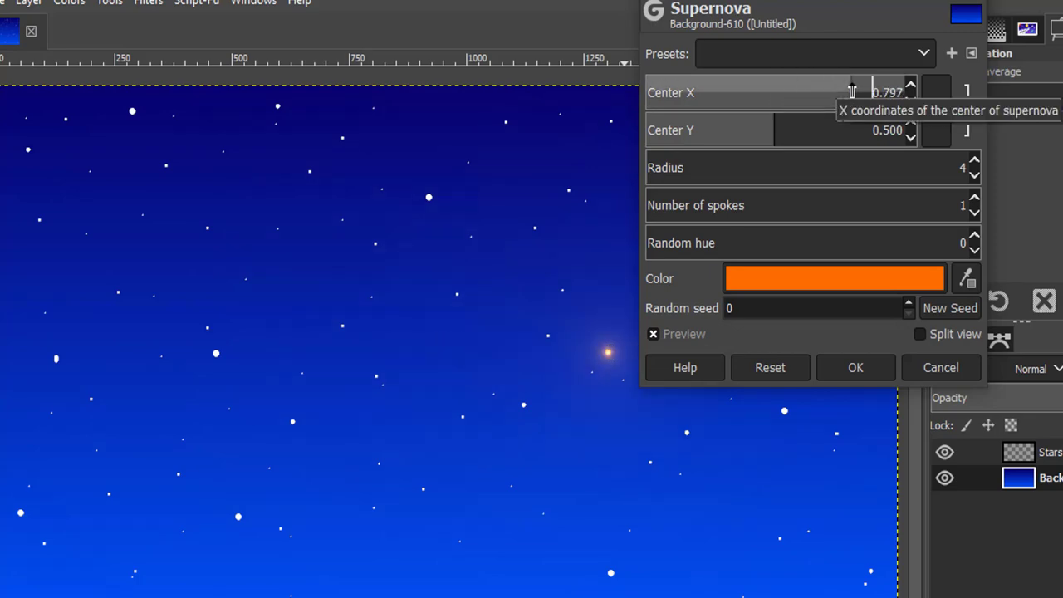
drag(825, 5, 256, 85)
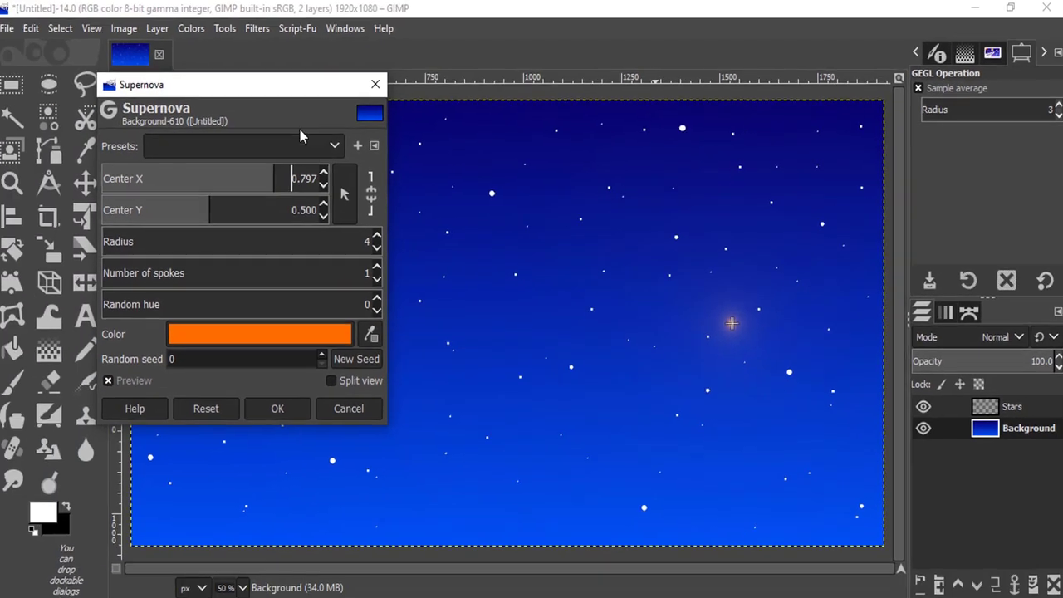
drag(681, 327, 836, 331)
drag(307, 177, 292, 183)
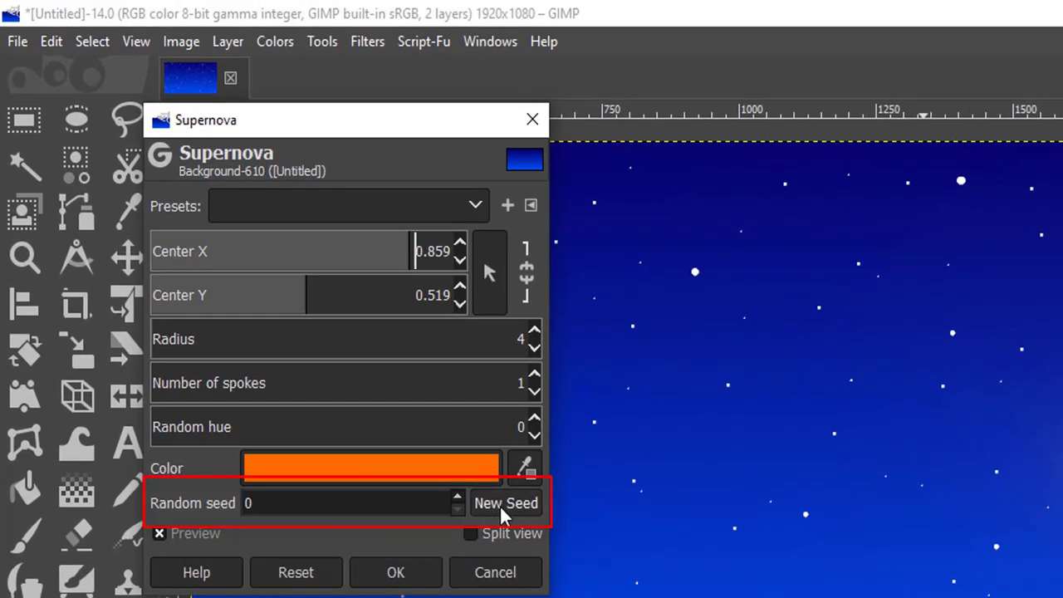
click(501, 508)
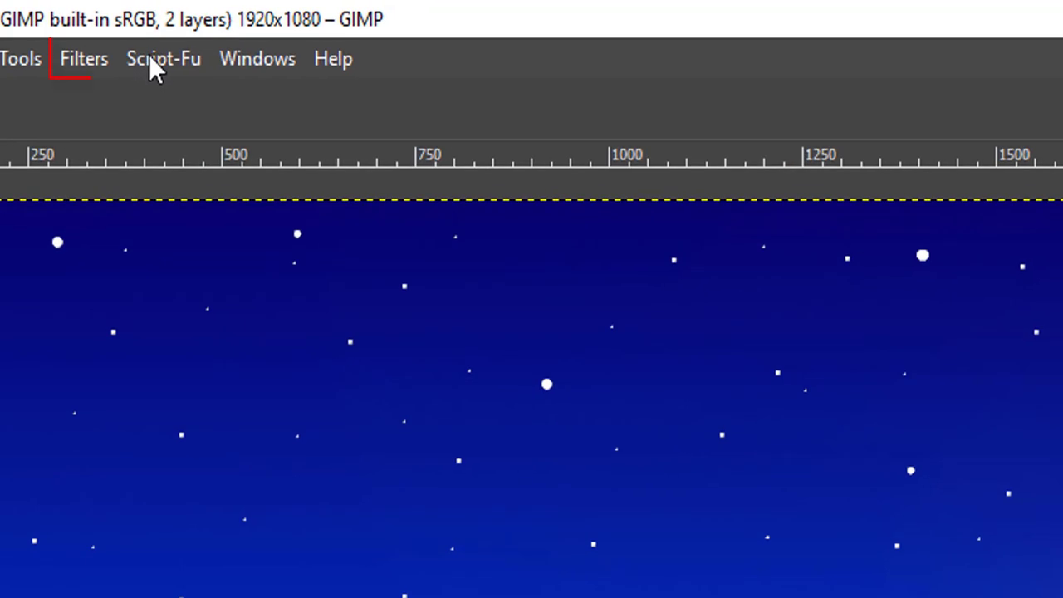
Step: Reopen Supernova with the last-used settings and move its centre to the upper-left sky
click(90, 60)
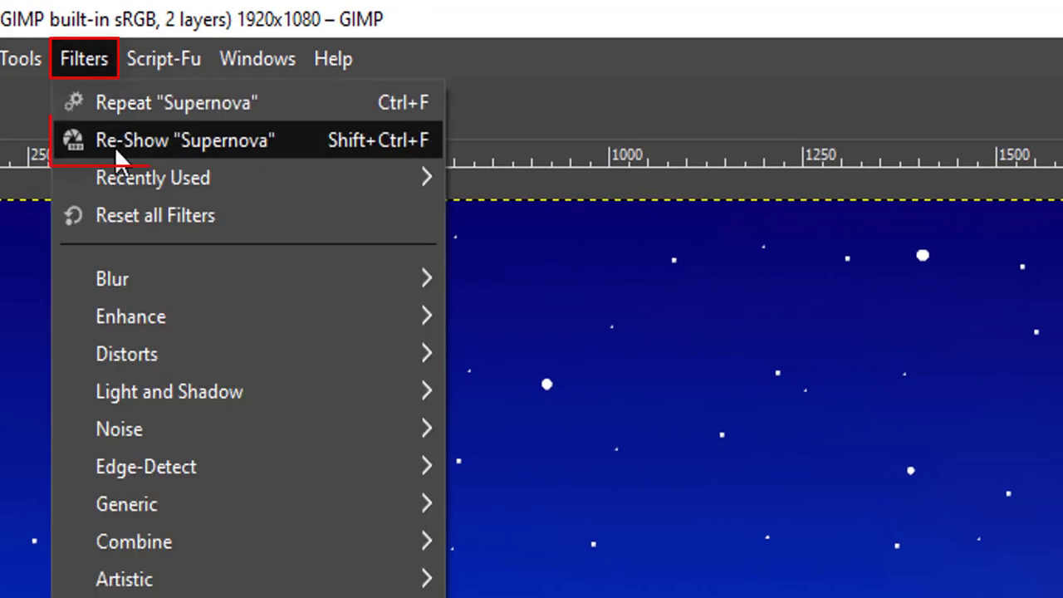
click(162, 143)
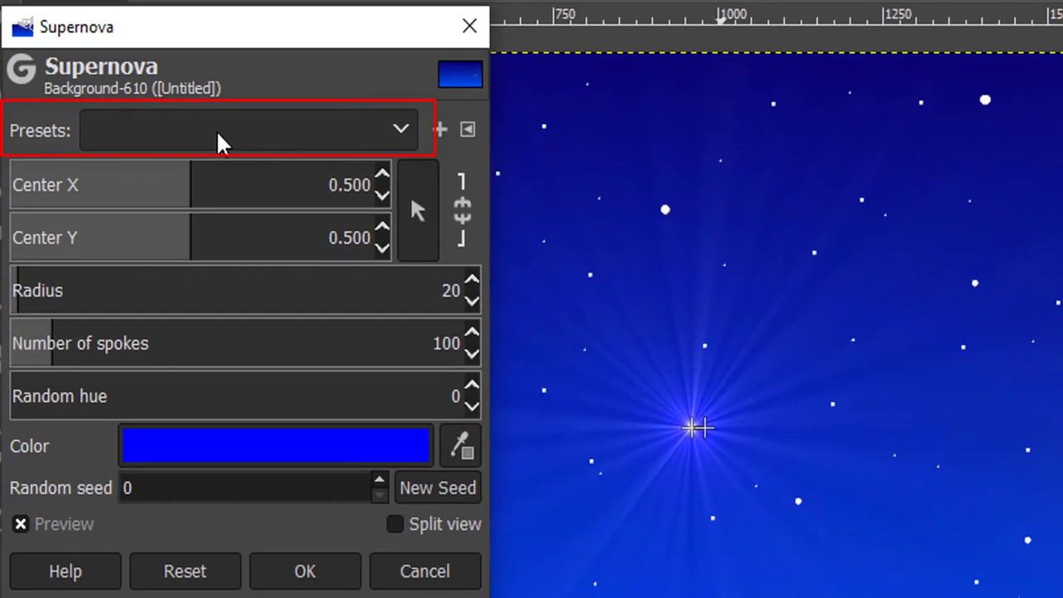
click(219, 132)
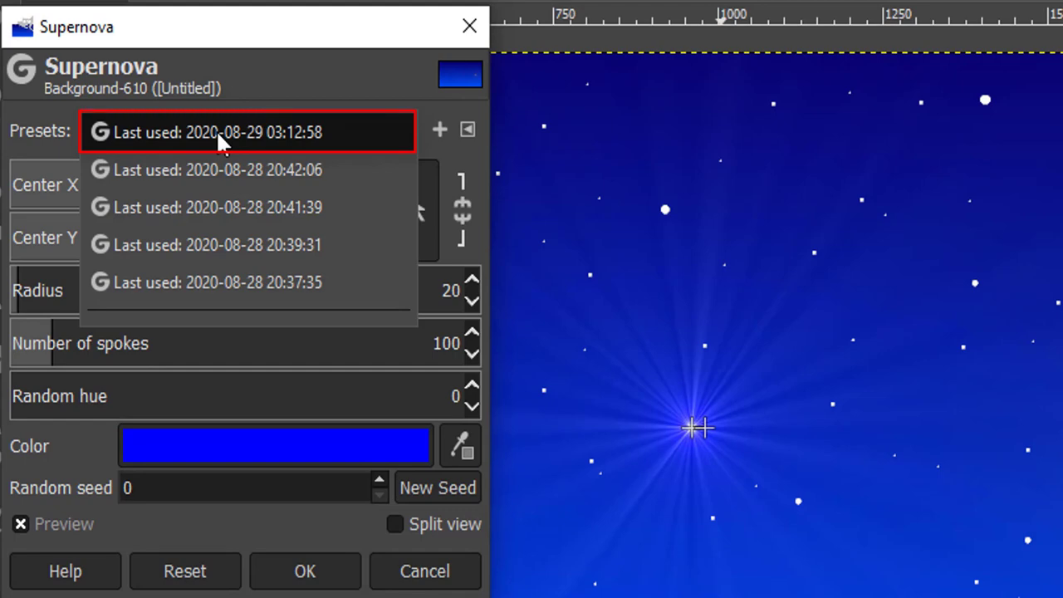
click(238, 136)
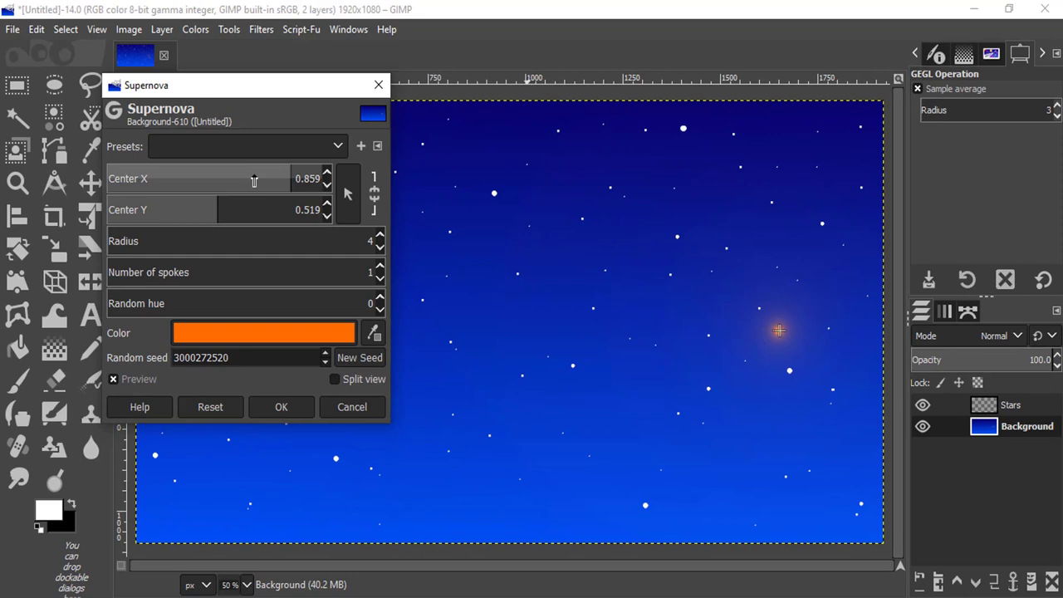
drag(254, 179, 172, 183)
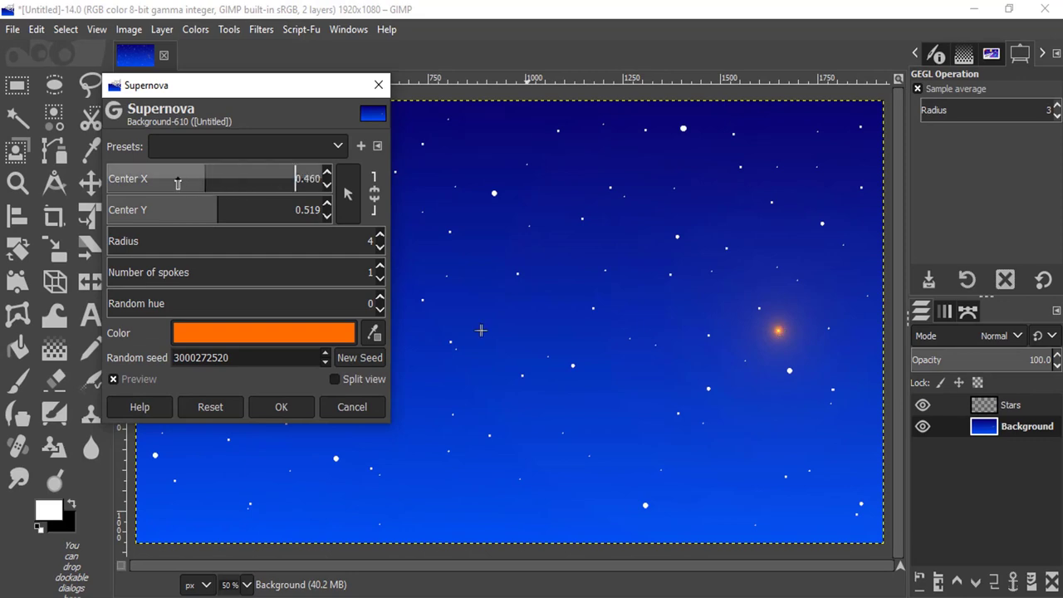
mouse_move(220, 92)
mouse_down()
mouse_move(674, 338)
mouse_move(610, 168)
mouse_up()
drag(606, 286, 536, 286)
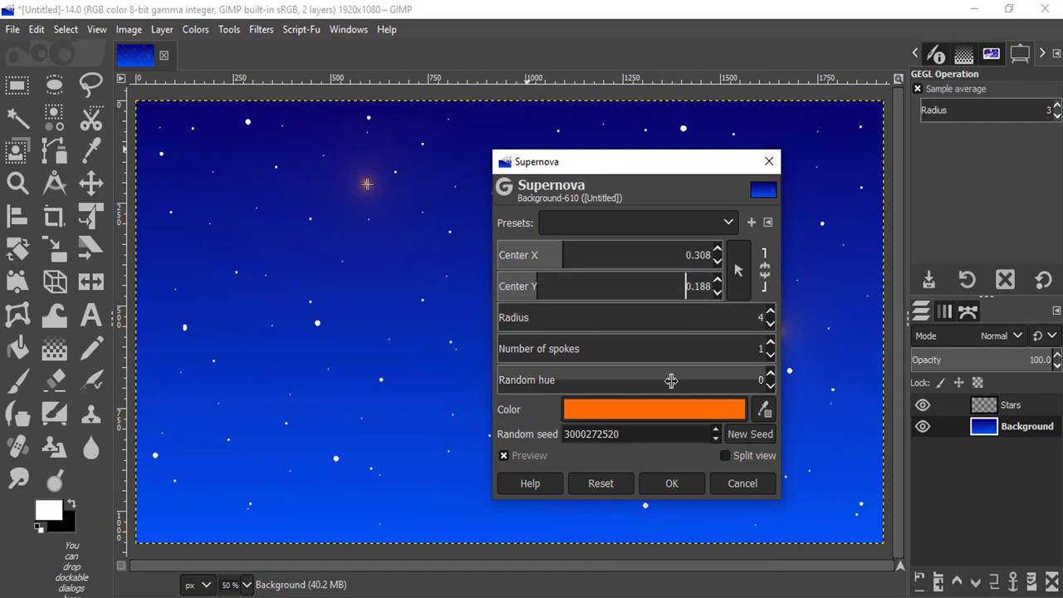
Step: Change the supernova colour to magenta (fe00ff) and shift its centre left to X 0.257
click(636, 409)
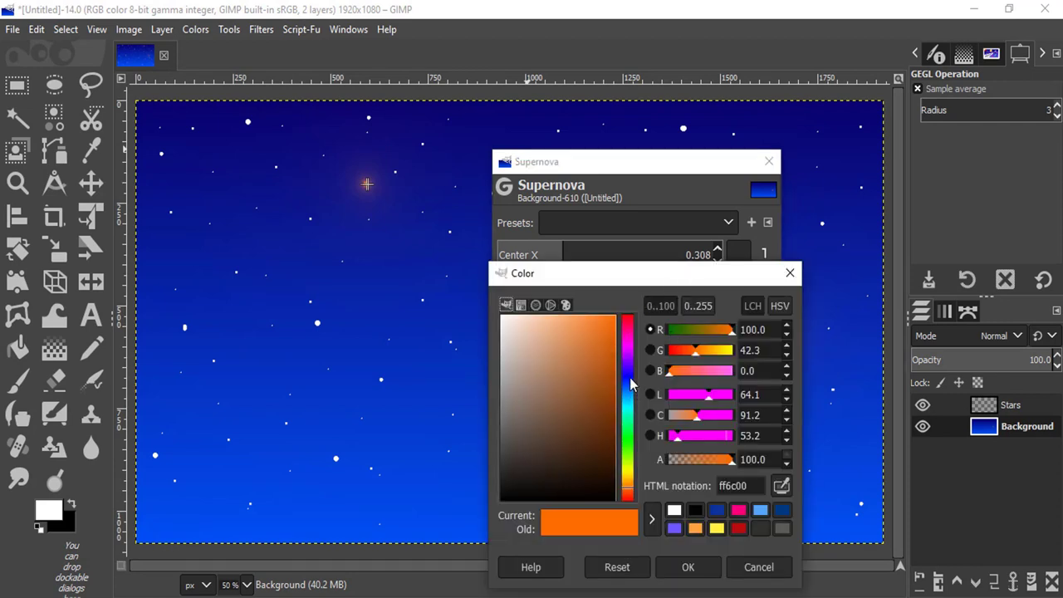
click(628, 349)
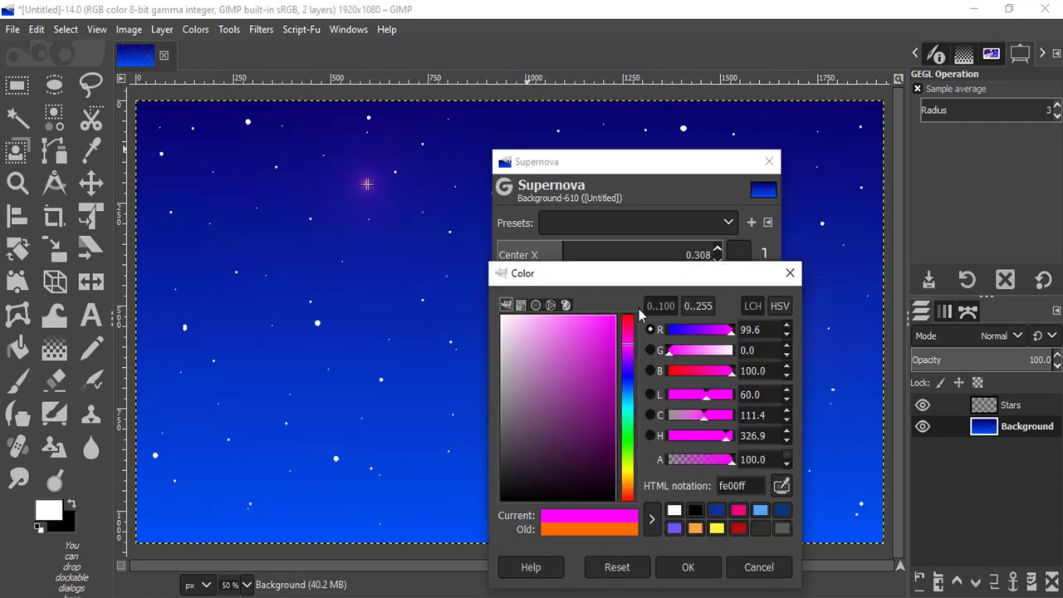
drag(649, 283, 292, 250)
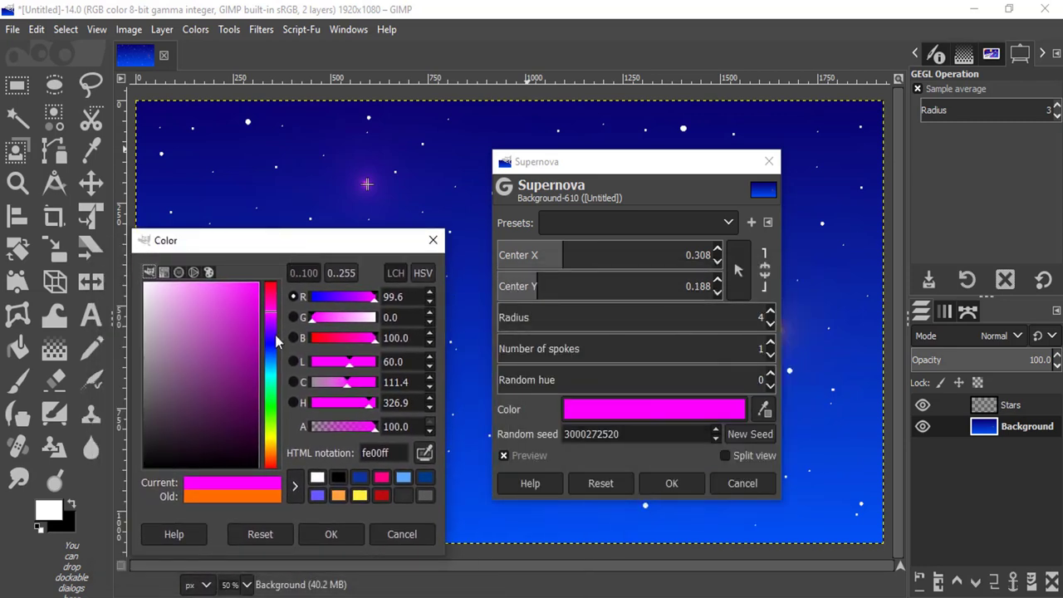
click(331, 534)
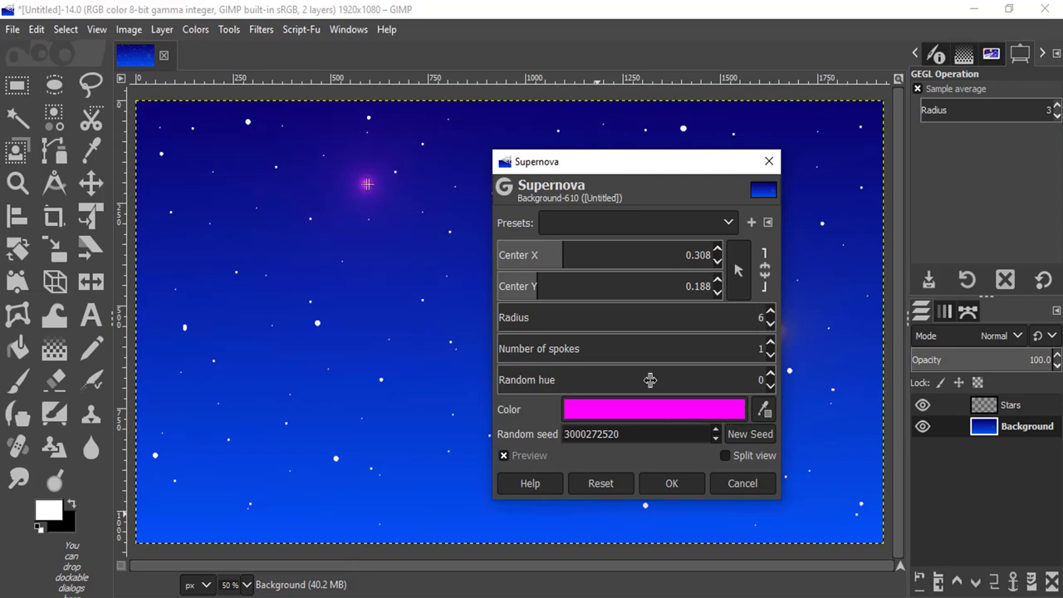
drag(563, 254, 552, 255)
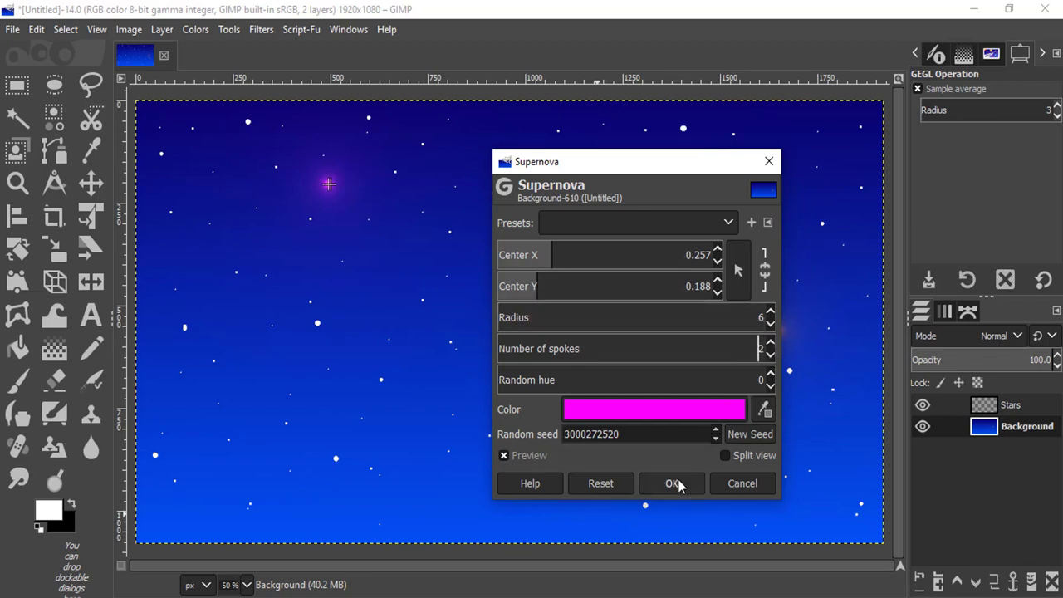
Step: Apply the magenta supernova, then add a small orange radius-1 supernova near the canvas centre
click(674, 484)
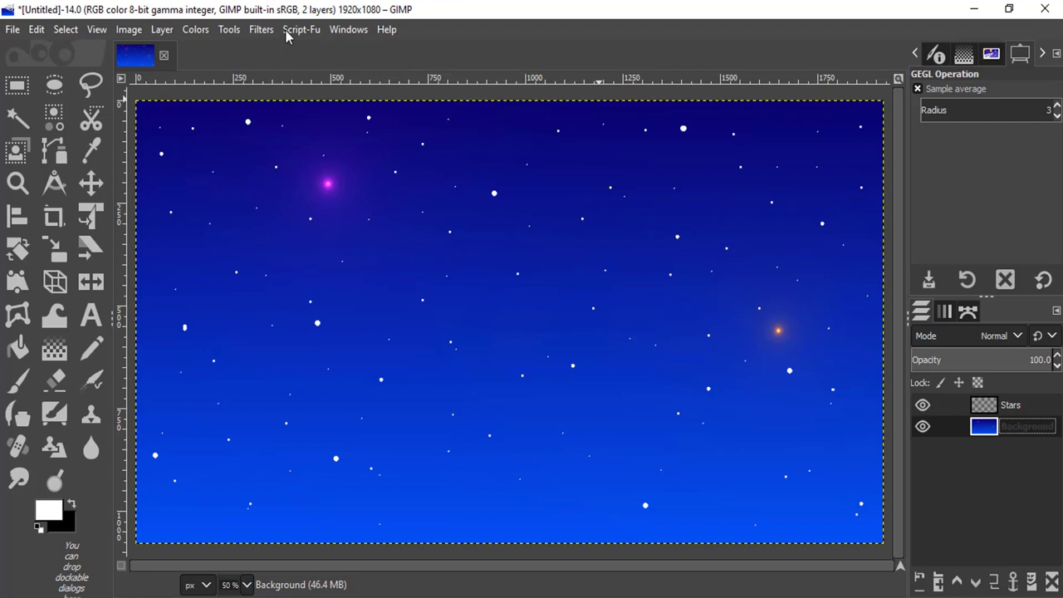
click(261, 29)
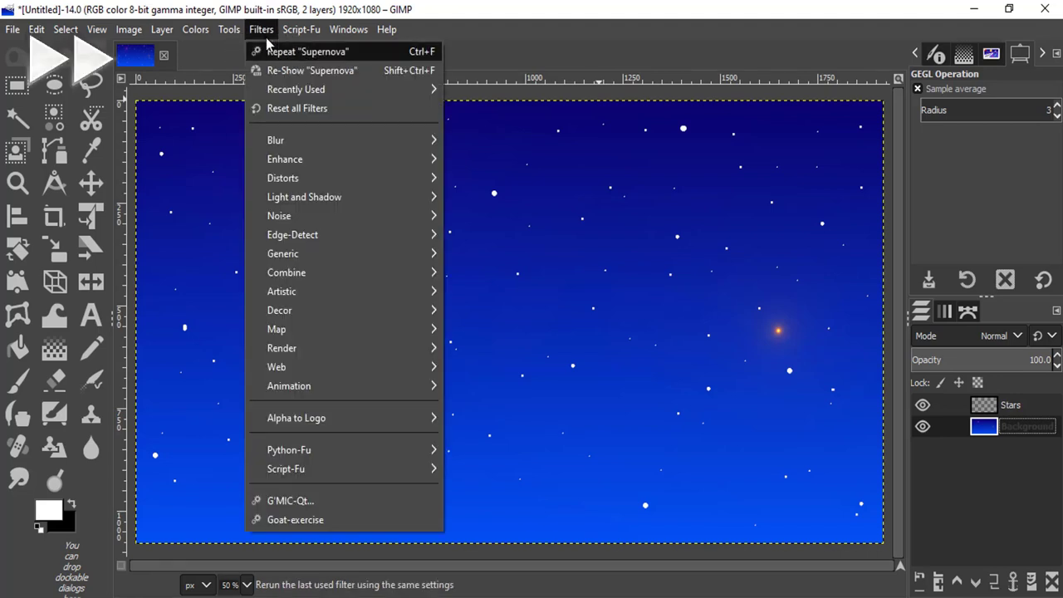
click(299, 71)
drag(600, 286, 633, 285)
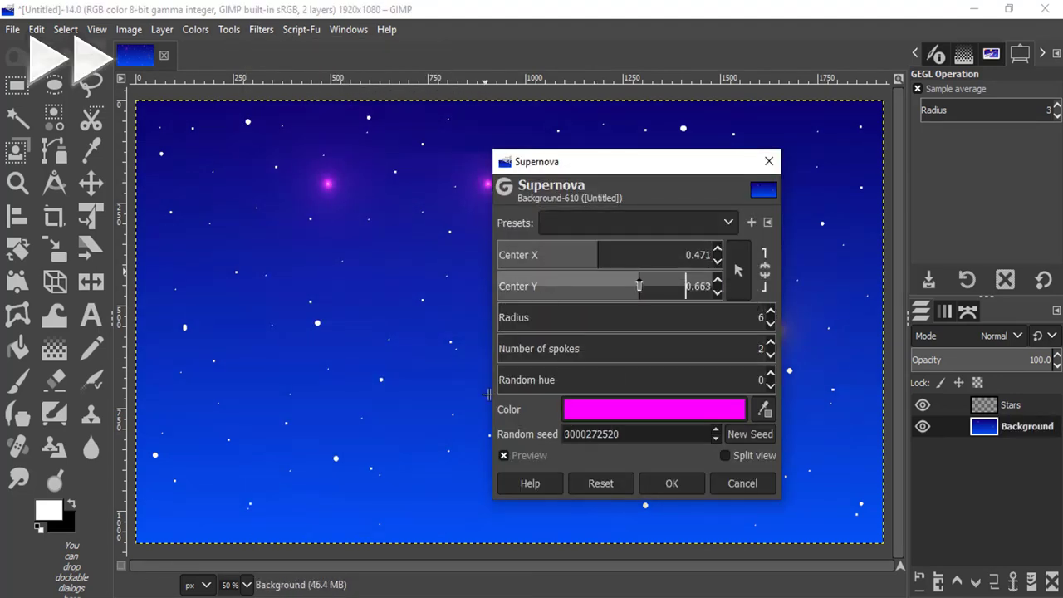
drag(648, 161, 755, 161)
click(731, 410)
drag(719, 477, 719, 469)
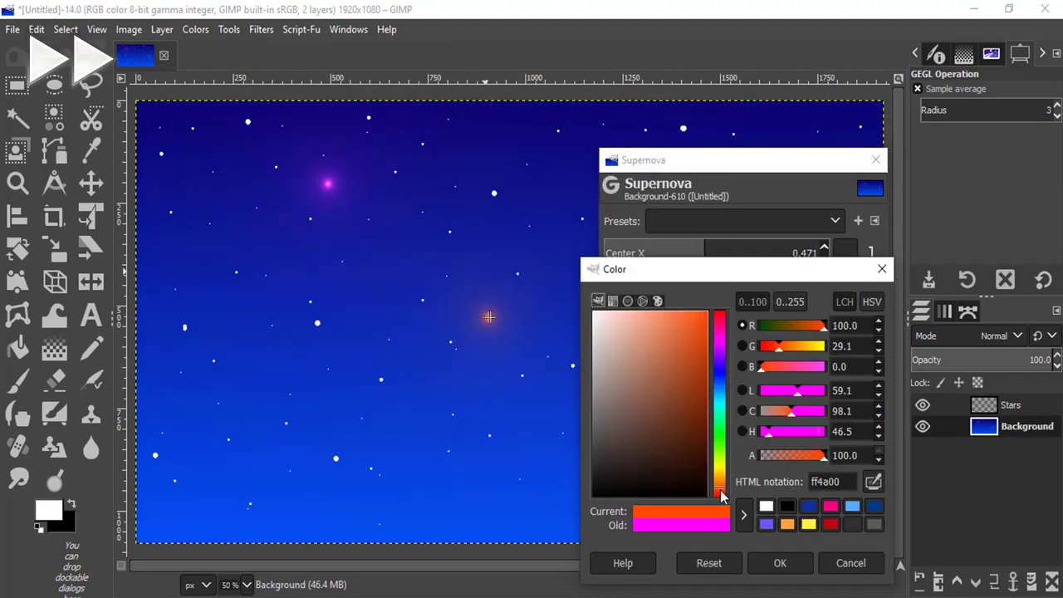
click(780, 563)
click(877, 322)
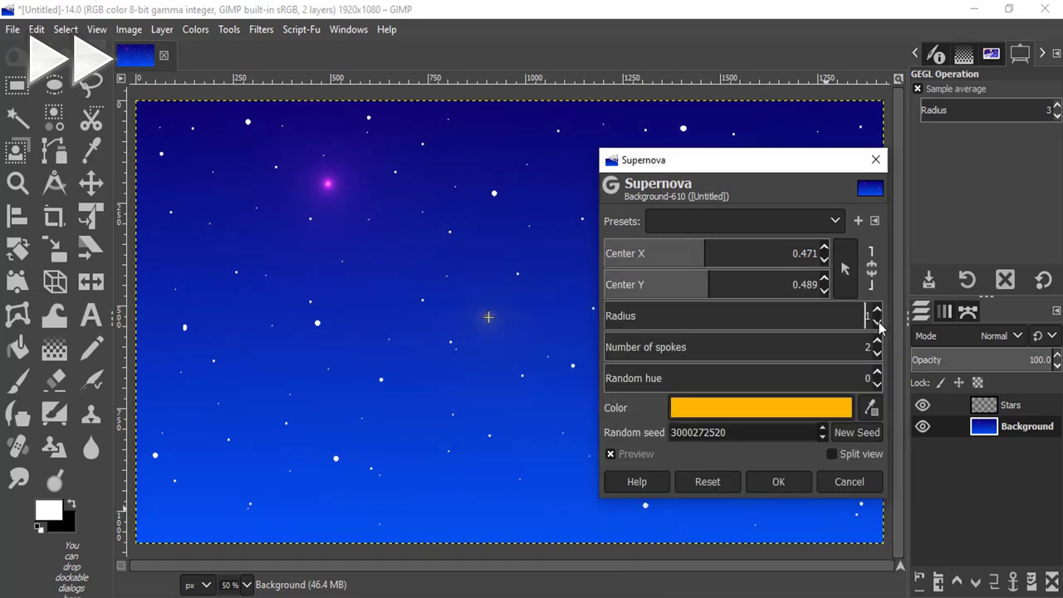
click(790, 473)
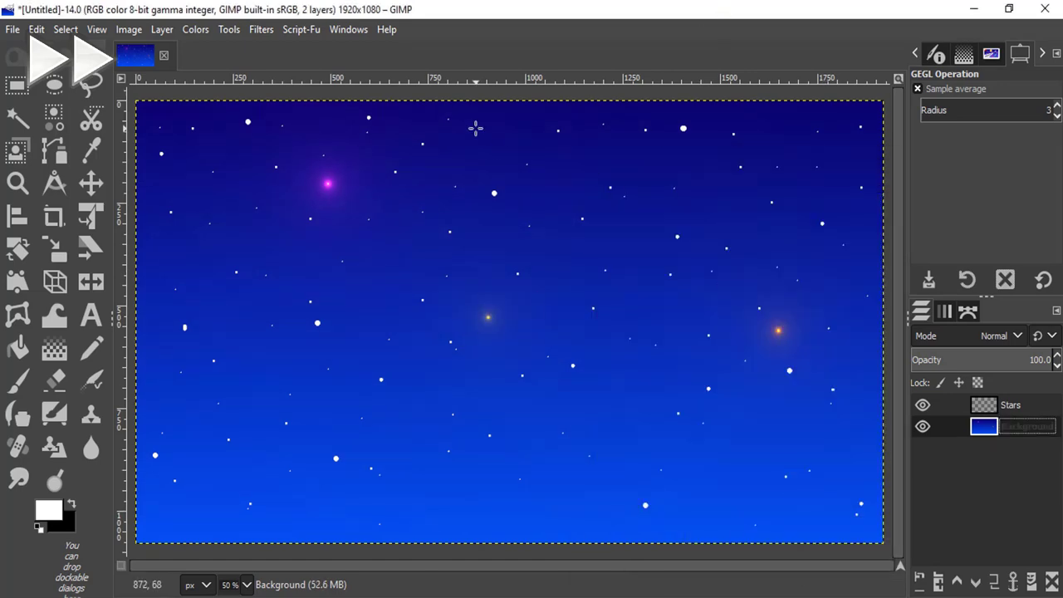
Step: Re-show Supernova and change its colour to green
click(260, 29)
click(299, 64)
click(731, 221)
click(731, 228)
click(747, 407)
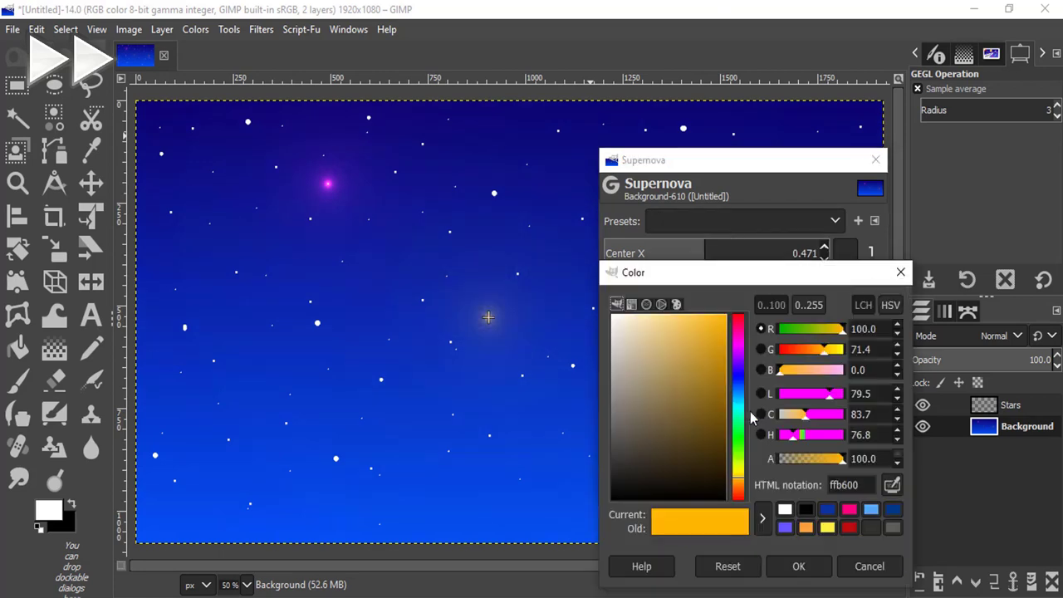
drag(738, 486, 727, 388)
key(Return)
Step: Place the green supernova on the left side, randomize its seed, and apply it
drag(819, 252, 637, 251)
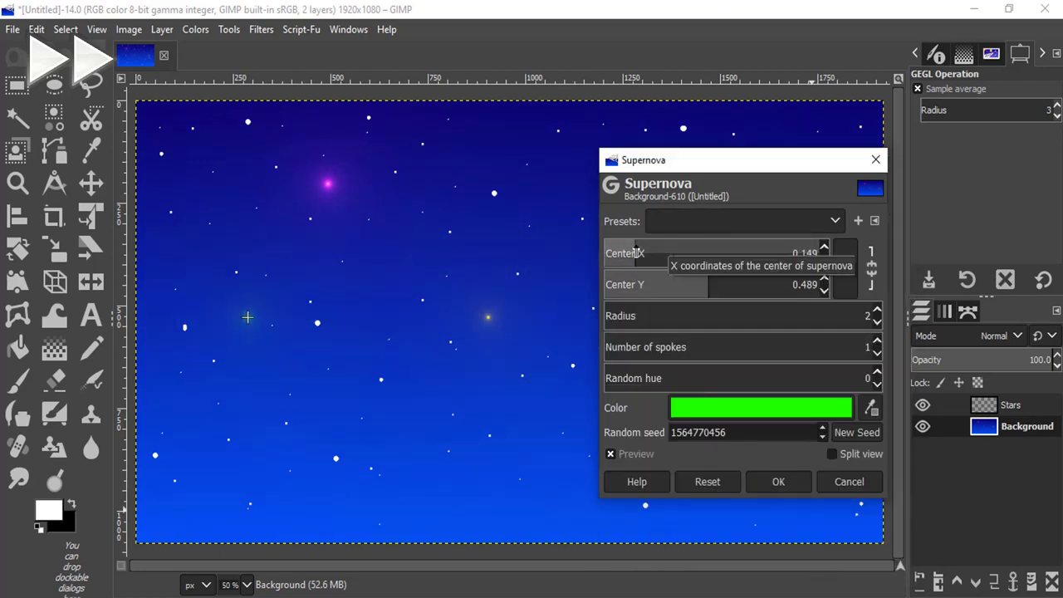
click(733, 279)
scroll(876, 319, up, 5)
scroll(876, 328, down, 3)
click(866, 437)
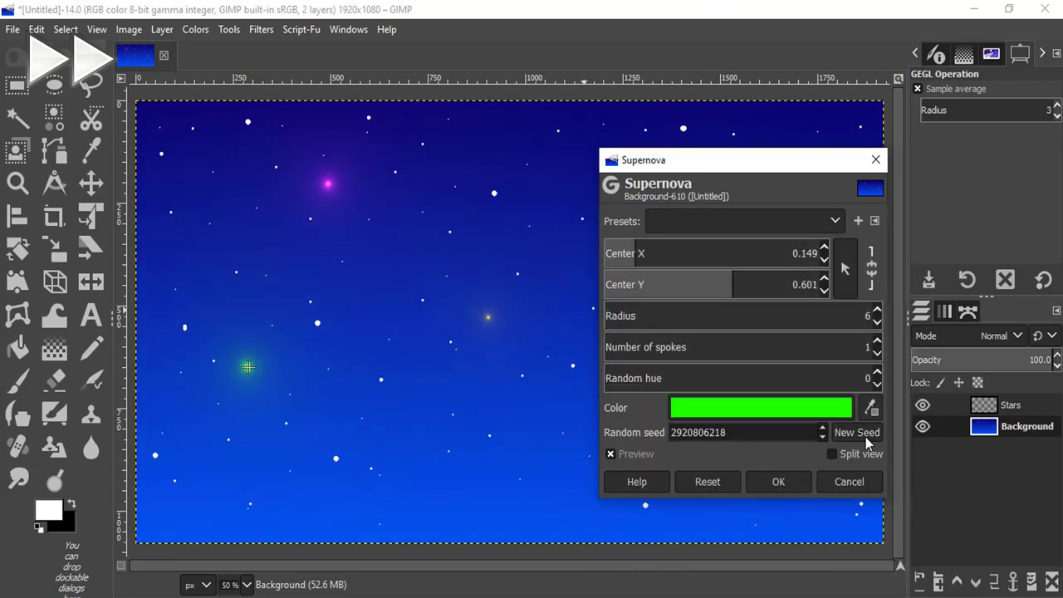
click(859, 432)
click(778, 482)
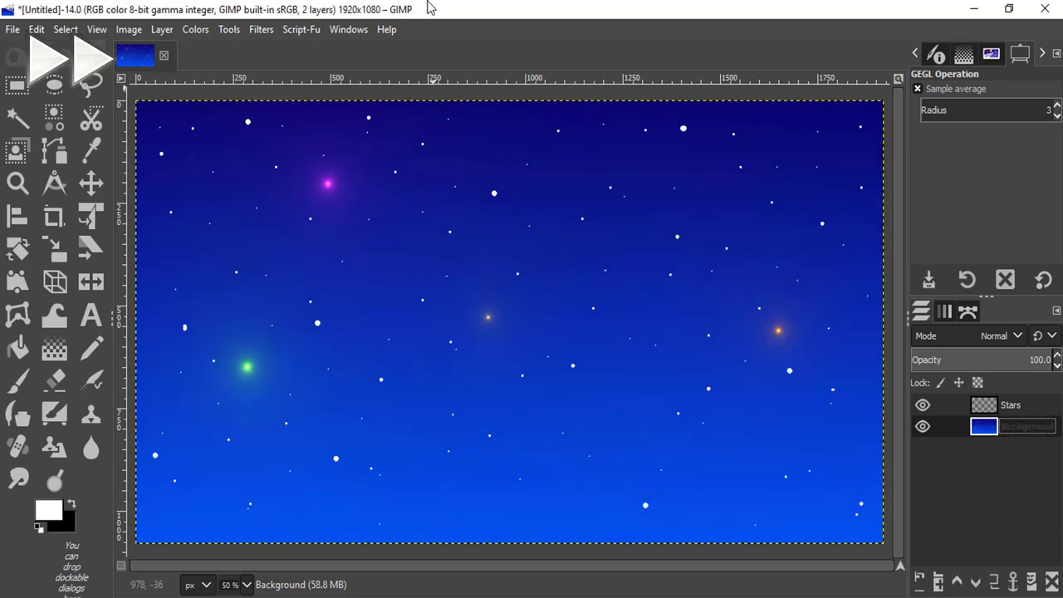
Step: Re-show Supernova, move its centre toward the lower right, and make it crimson red
click(261, 30)
click(282, 72)
click(750, 221)
click(749, 285)
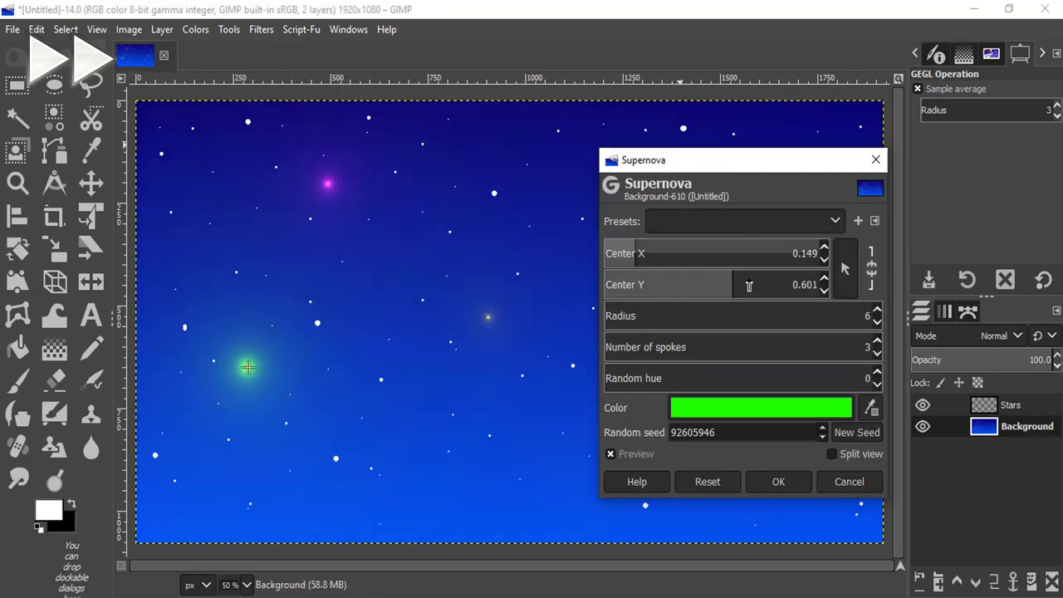
click(763, 254)
drag(748, 160, 348, 103)
drag(370, 228, 376, 196)
click(362, 350)
click(382, 292)
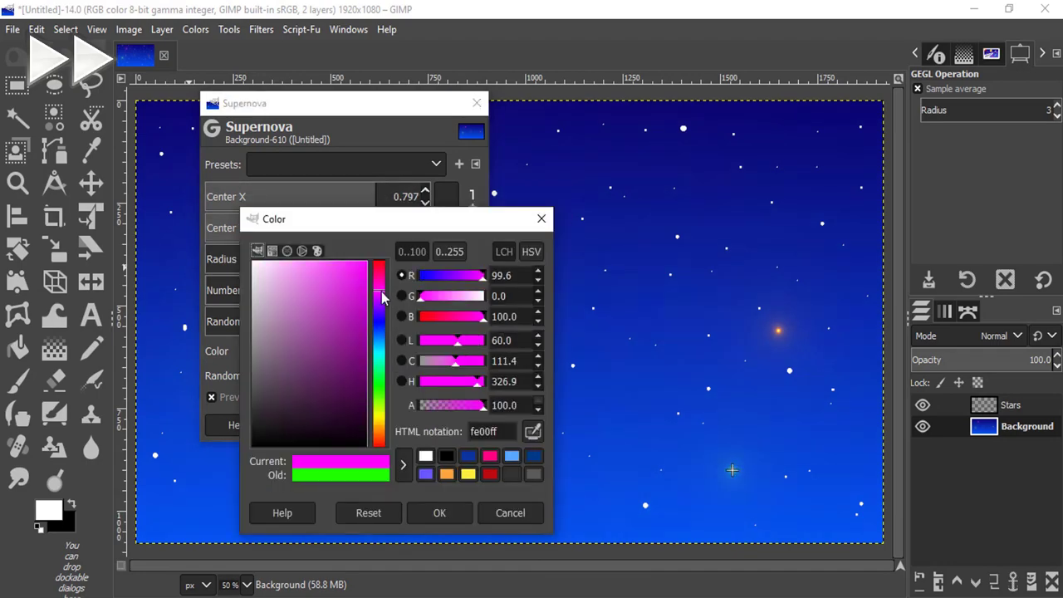
drag(381, 297, 379, 264)
click(439, 513)
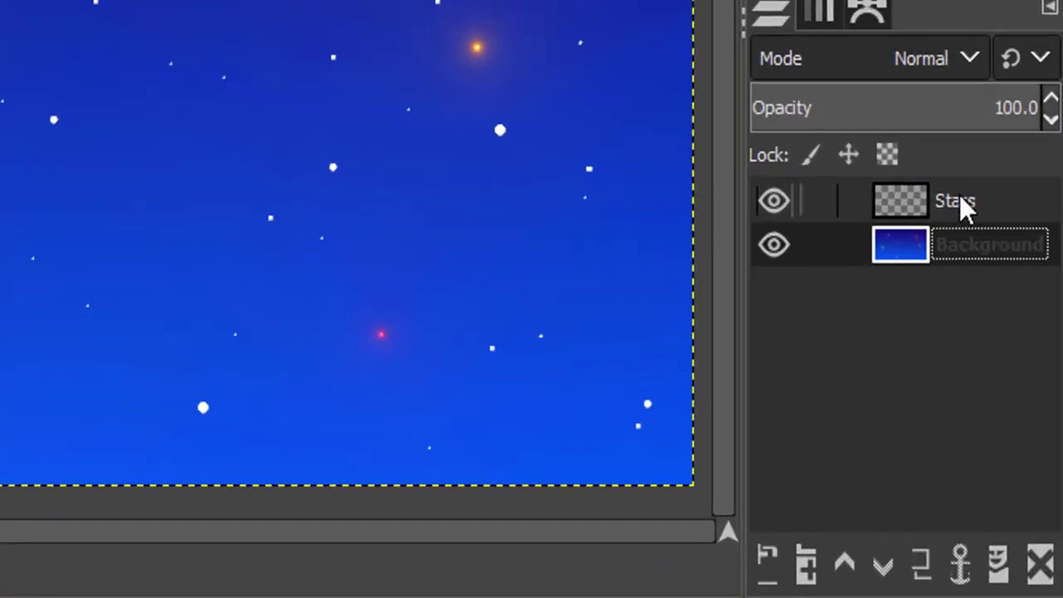
Step: Add a new transparent layer above the Stars layer and clear its default name for renaming to Curves
click(963, 203)
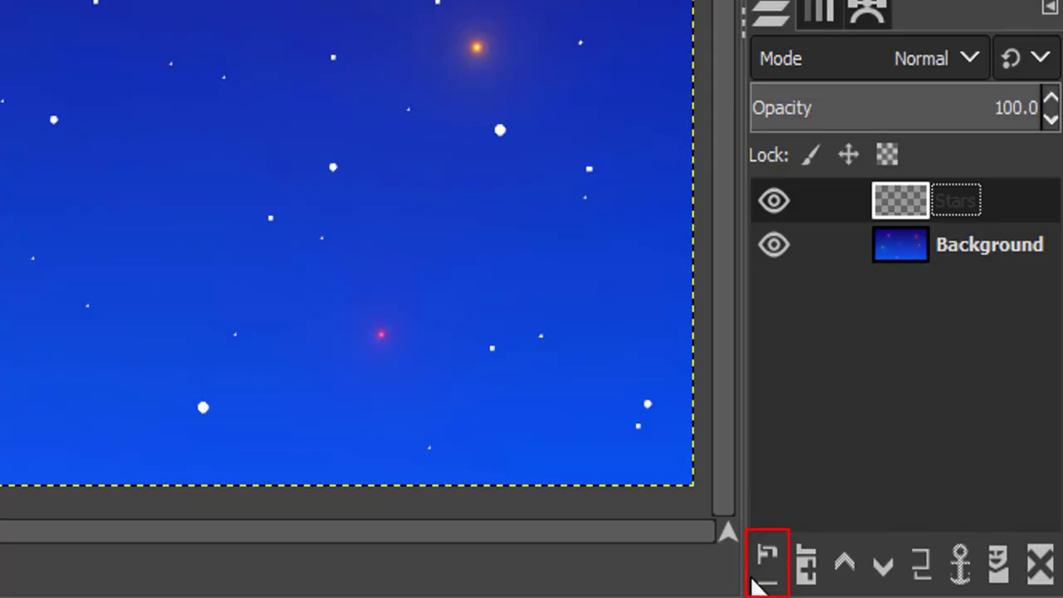
click(759, 580)
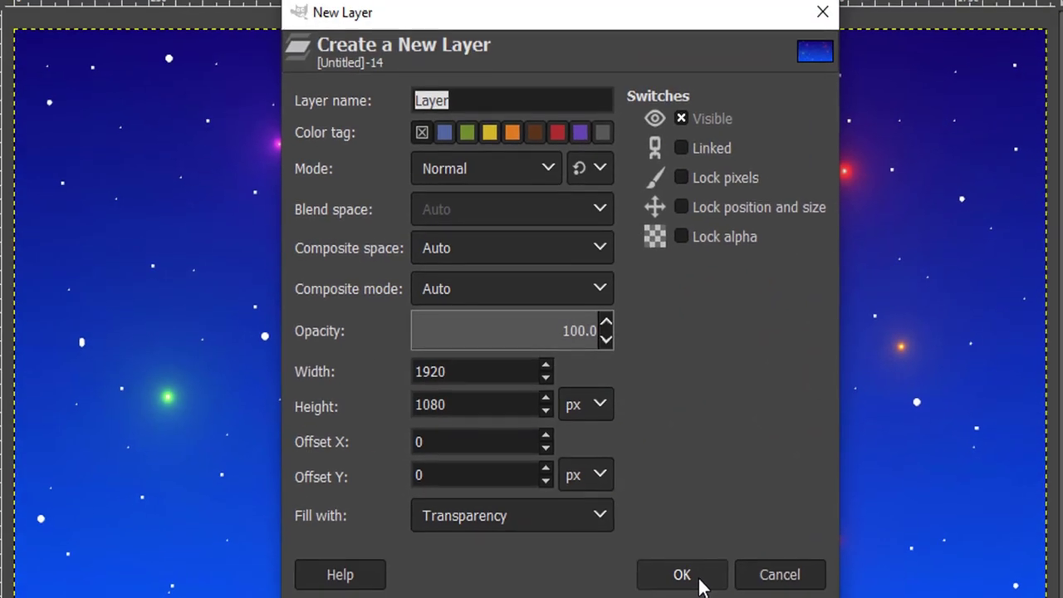
click(306, 447)
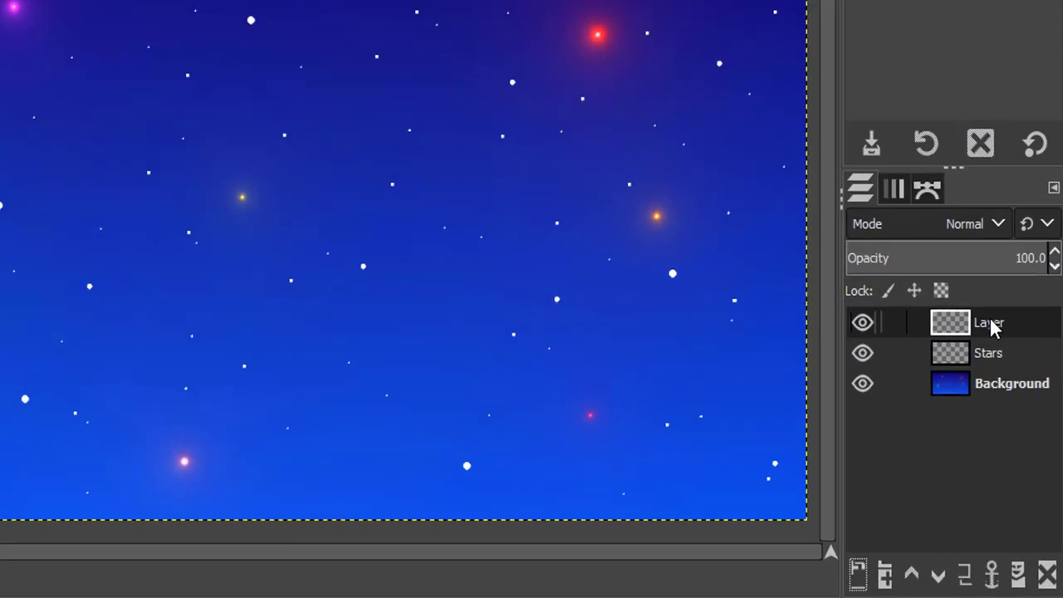
double_click(963, 217)
key(BackSpace)
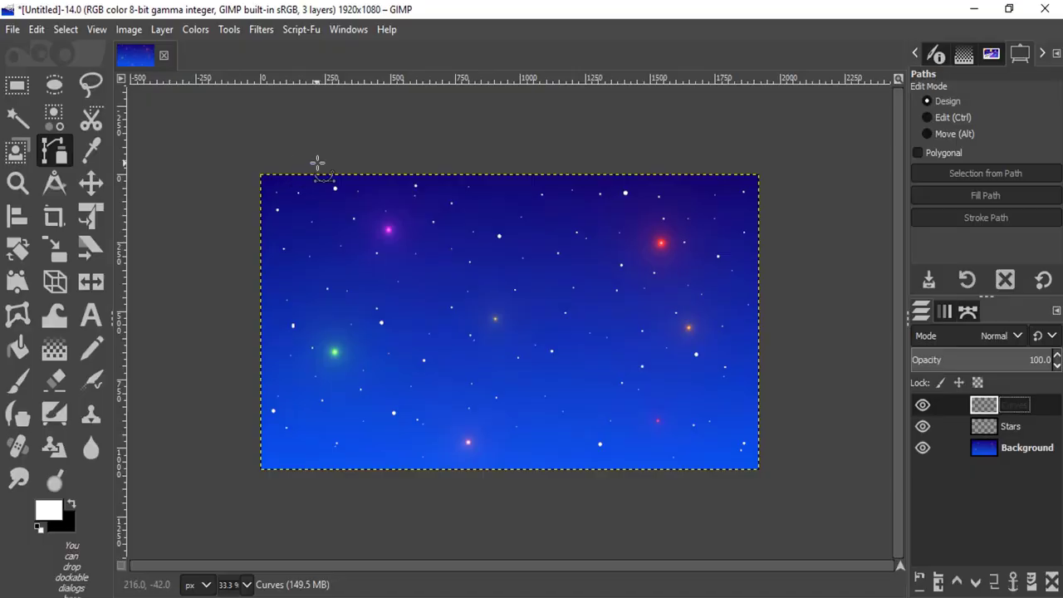
Step: Draw the first wavy path from the top-left across the top of the image, trimming its last points
click(318, 162)
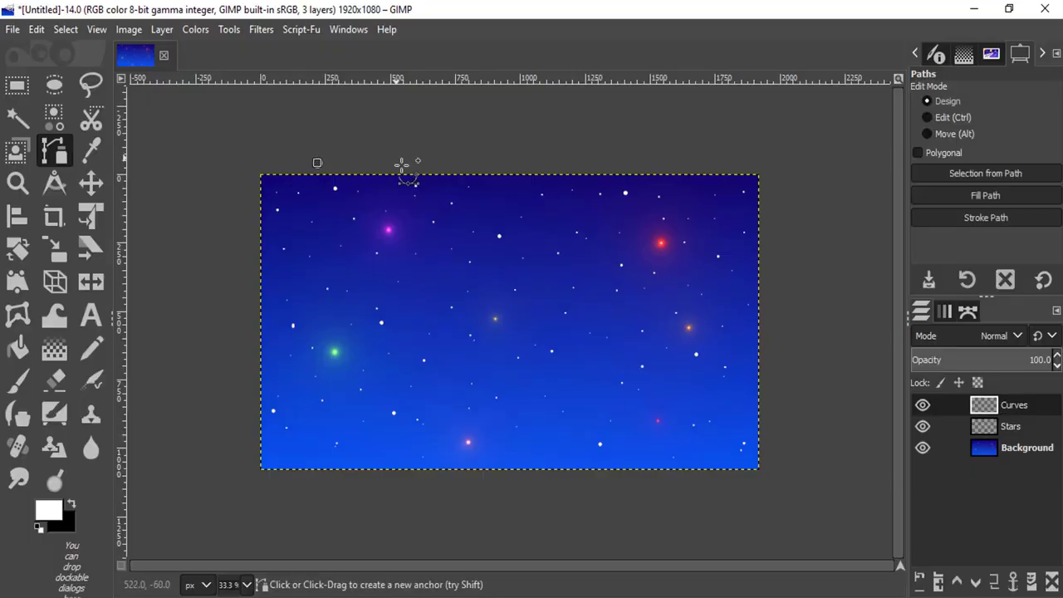
drag(407, 168, 394, 199)
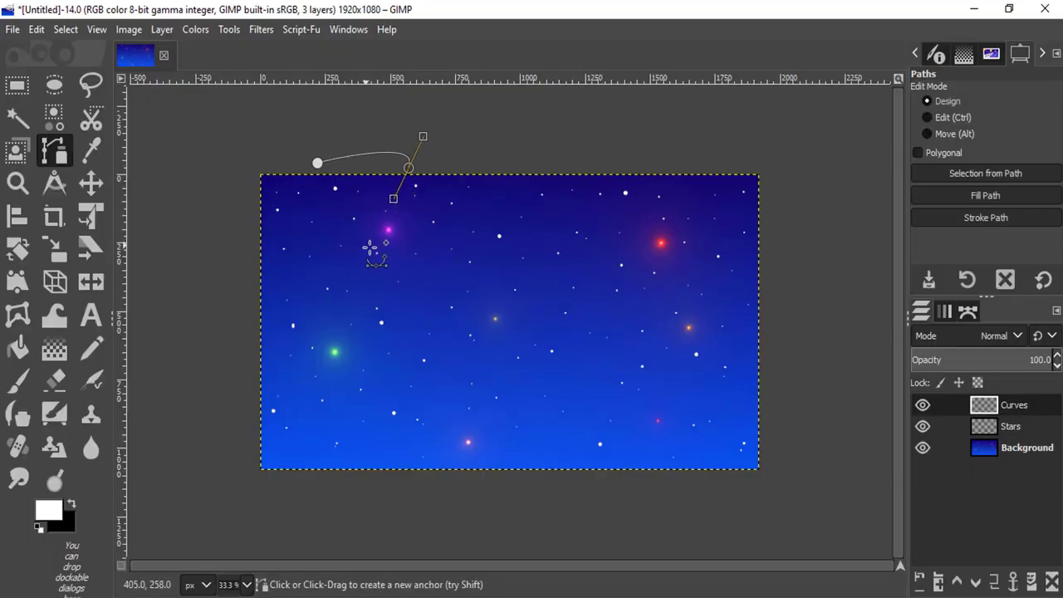
drag(375, 251, 422, 239)
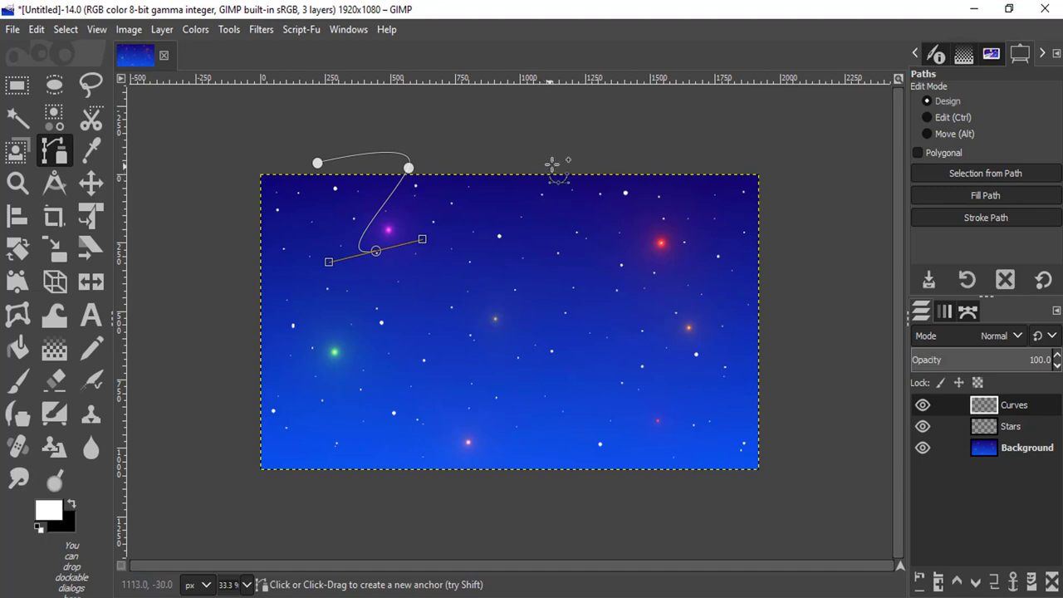
drag(552, 164, 577, 199)
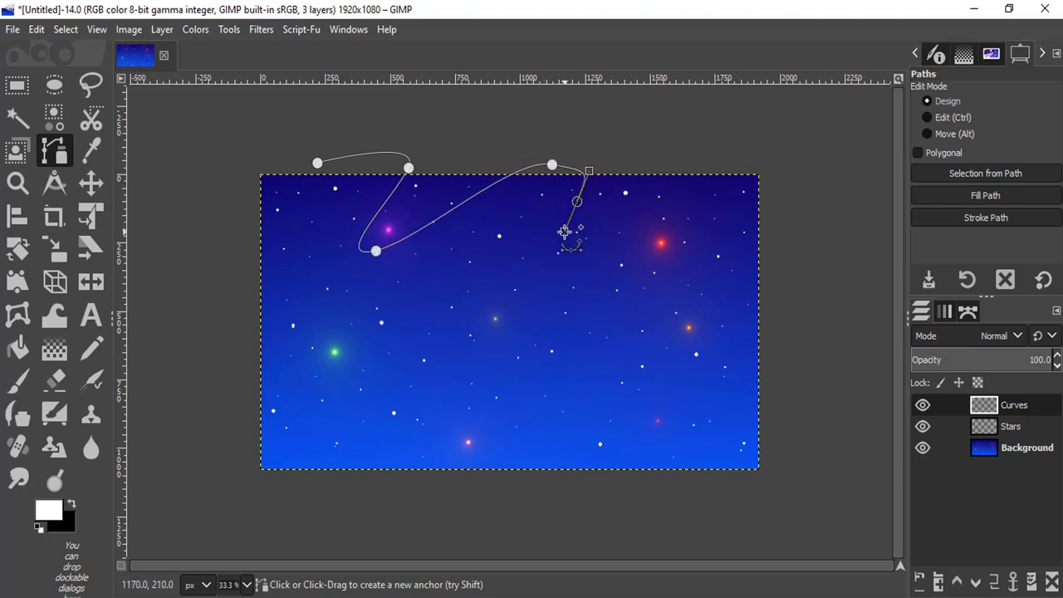
drag(538, 262, 551, 278)
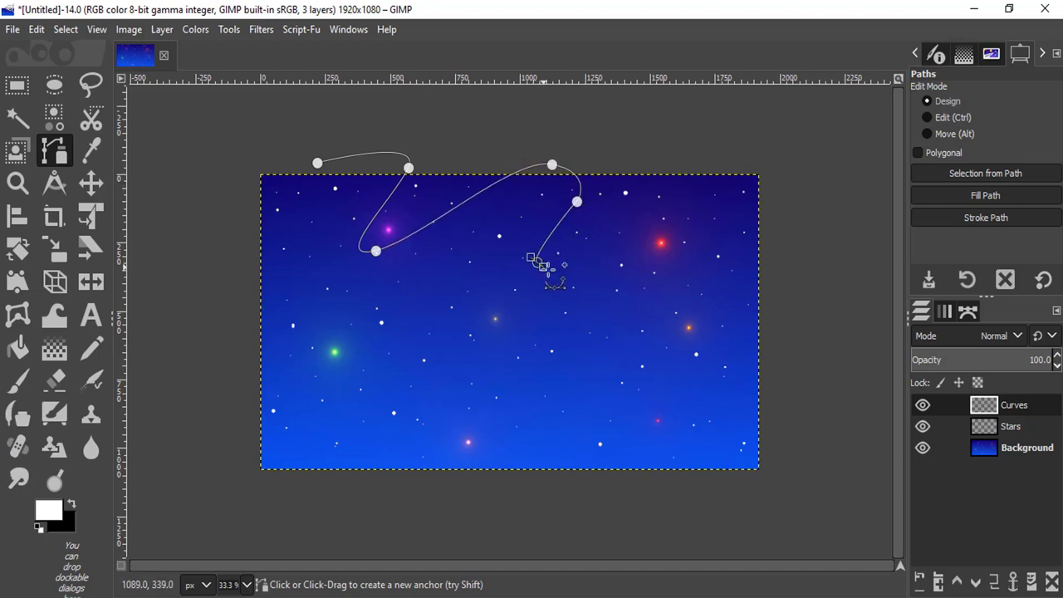
mouse_move(702, 201)
mouse_down()
mouse_move(788, 183)
mouse_move(815, 233)
mouse_up()
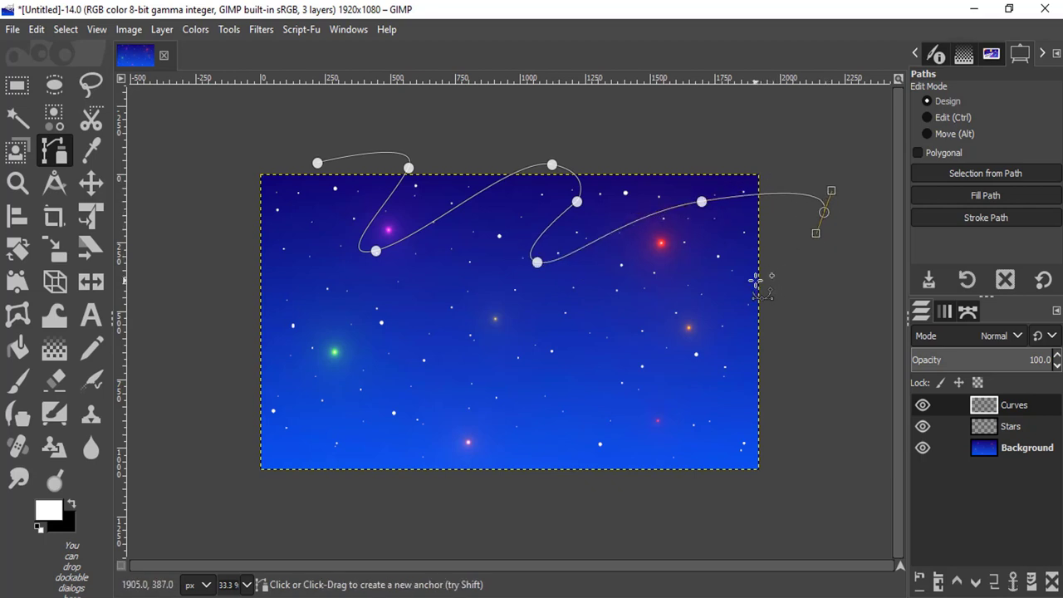
drag(755, 281, 719, 299)
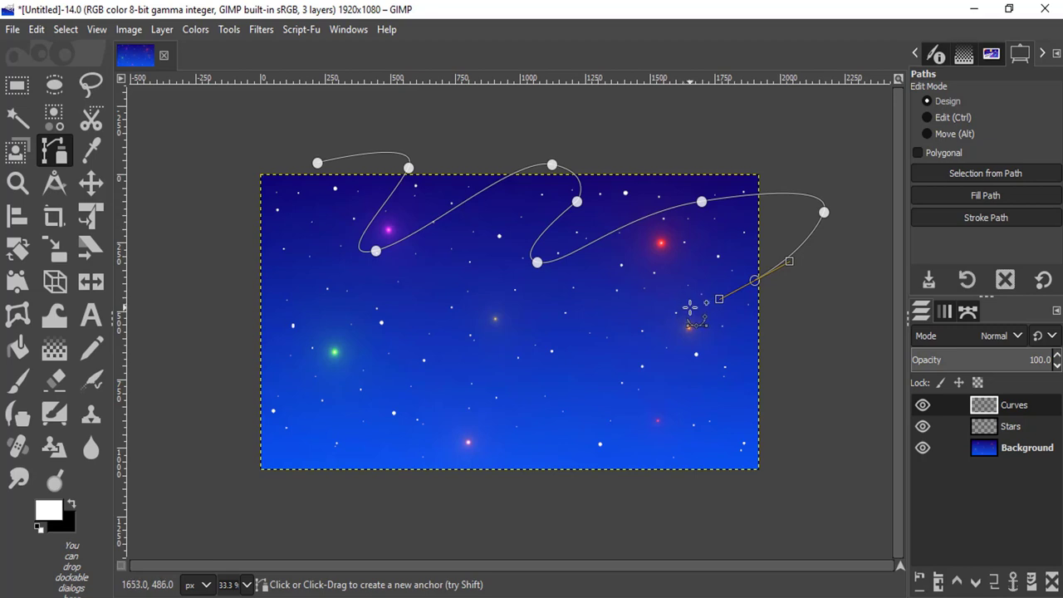
key(BackSpace)
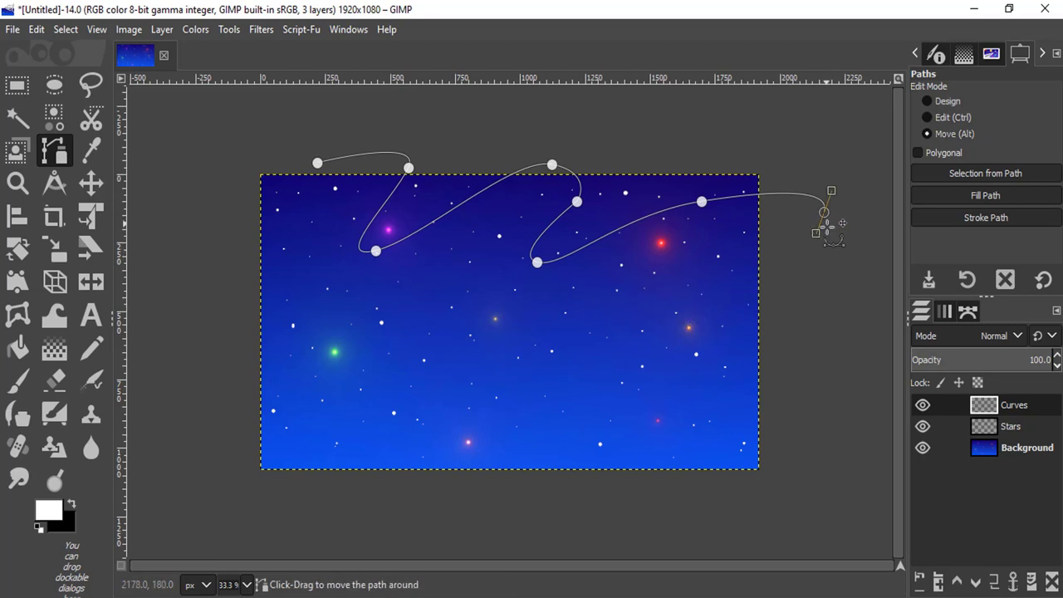
key(ctrl)
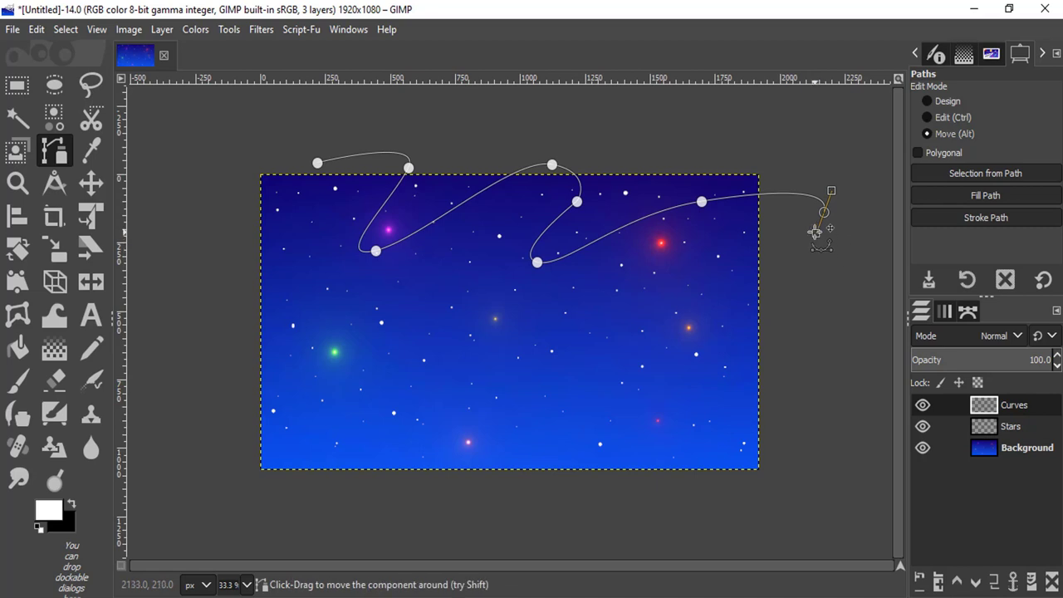
key(BackSpace)
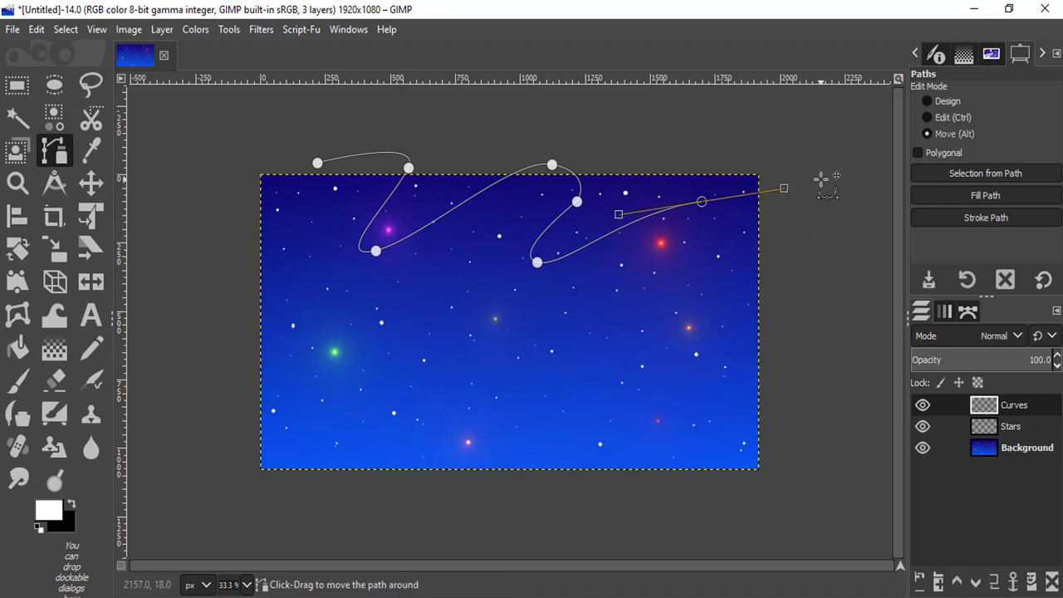
Step: Extend the first path past the top-right edge, wave it back left and close it at its start
click(947, 101)
click(836, 184)
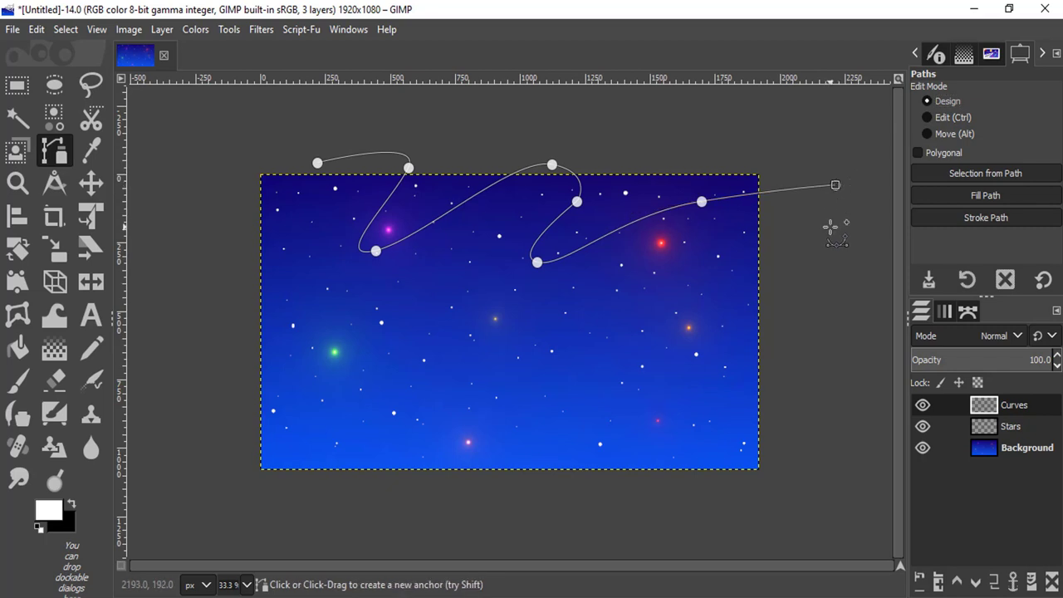
drag(830, 227, 746, 251)
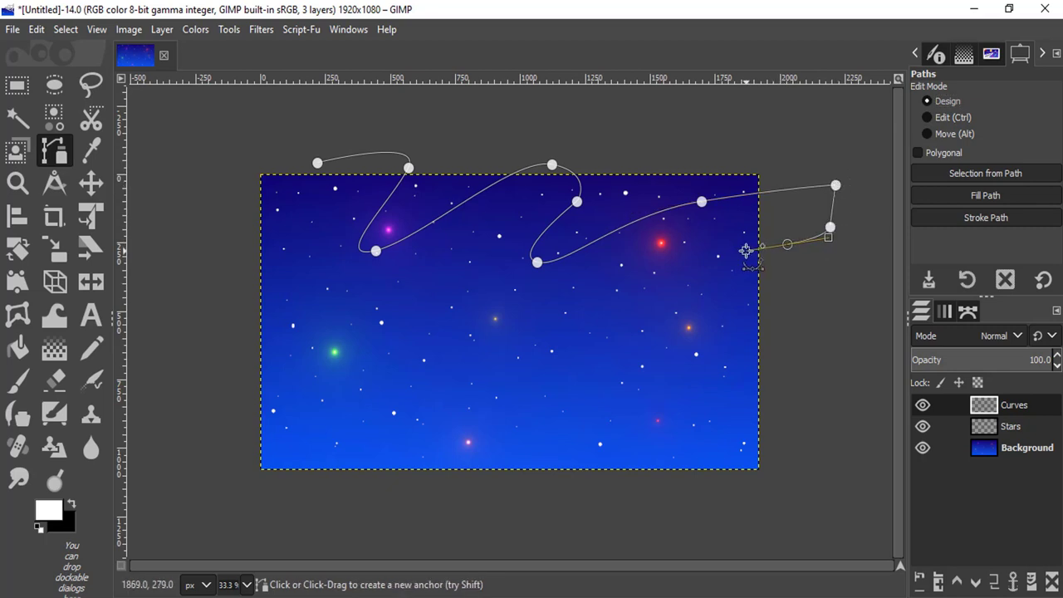
drag(682, 266, 615, 293)
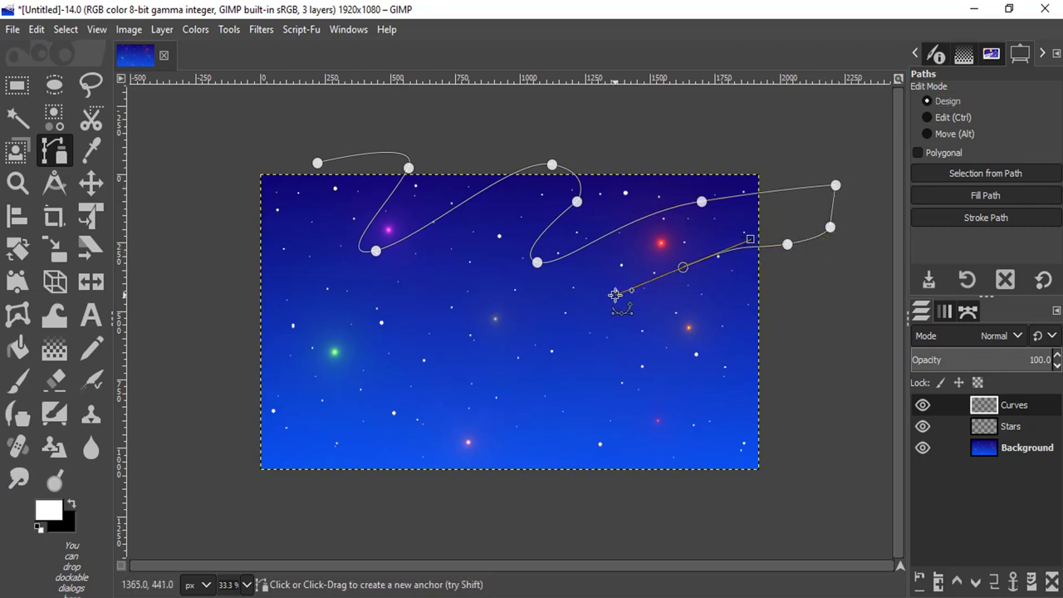
mouse_move(517, 314)
mouse_down()
mouse_move(496, 312)
mouse_move(495, 218)
mouse_up()
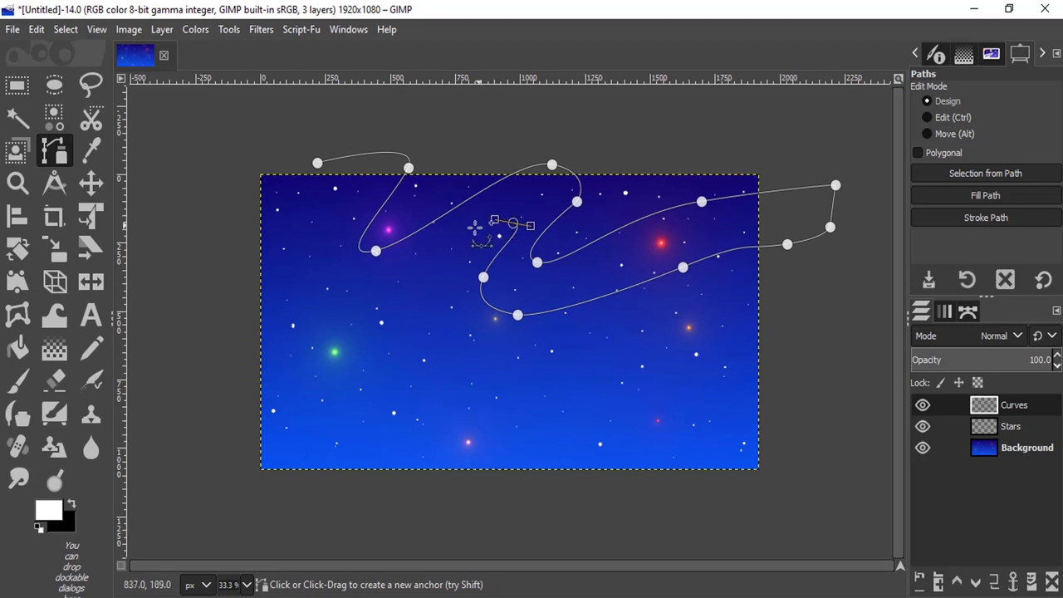
mouse_move(392, 290)
mouse_down()
mouse_move(352, 294)
mouse_move(342, 190)
mouse_up()
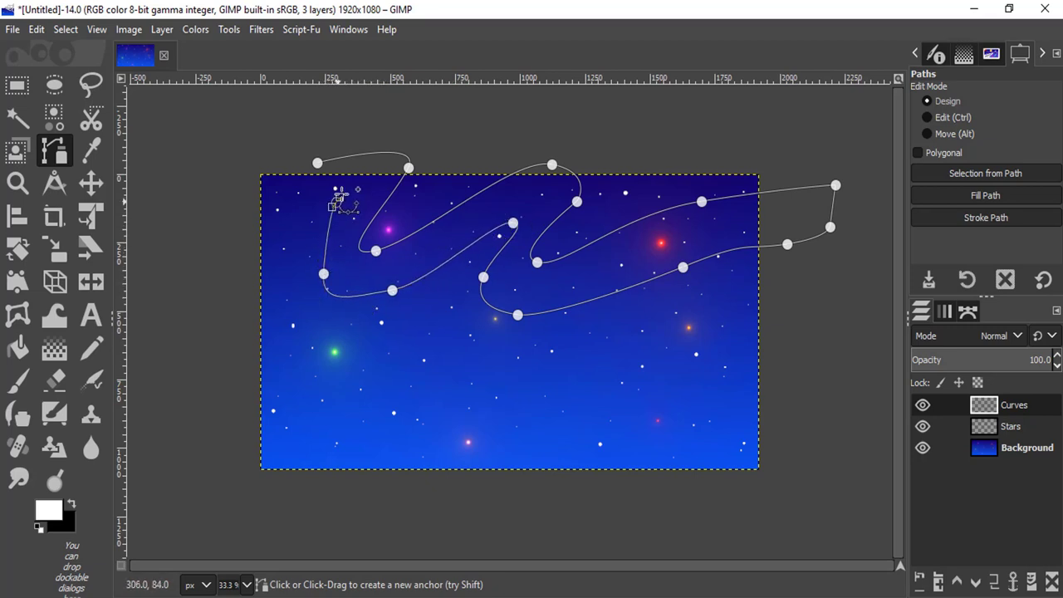
key(ctrl+z)
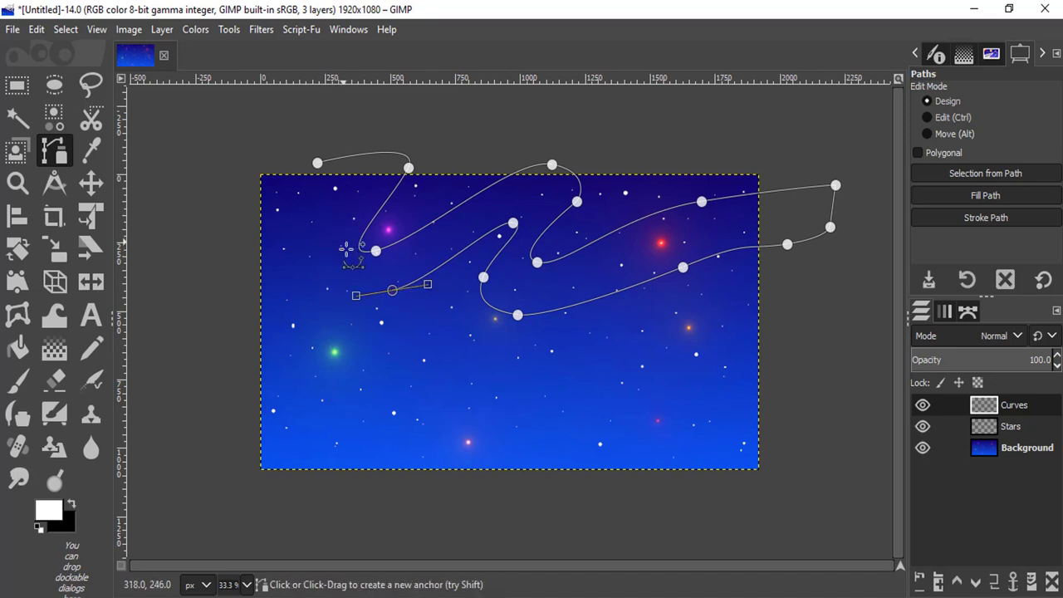
drag(313, 274, 350, 176)
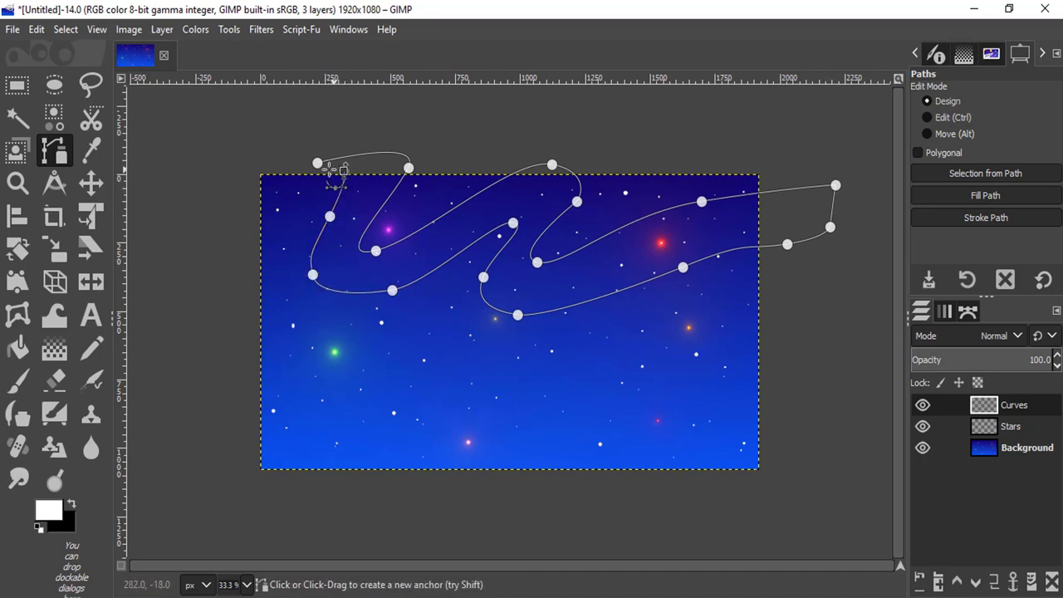
click(317, 163)
Step: Start a second wavy curve off the left edge, waving along the bottom out past the bottom-right corner
drag(223, 379, 452, 370)
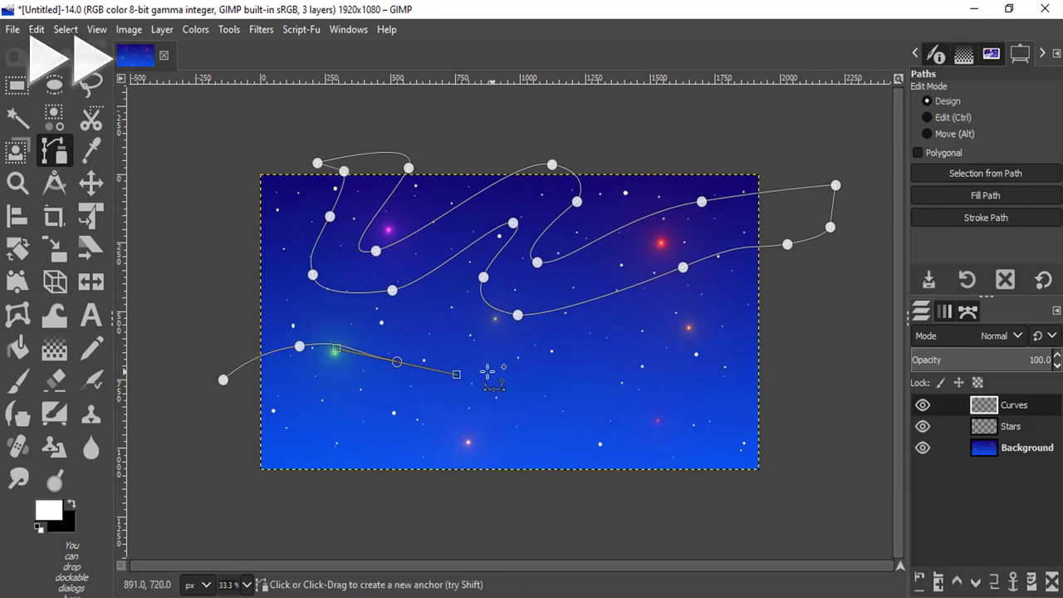
click(324, 332)
click(355, 400)
drag(376, 431, 425, 408)
click(492, 394)
drag(522, 435, 545, 439)
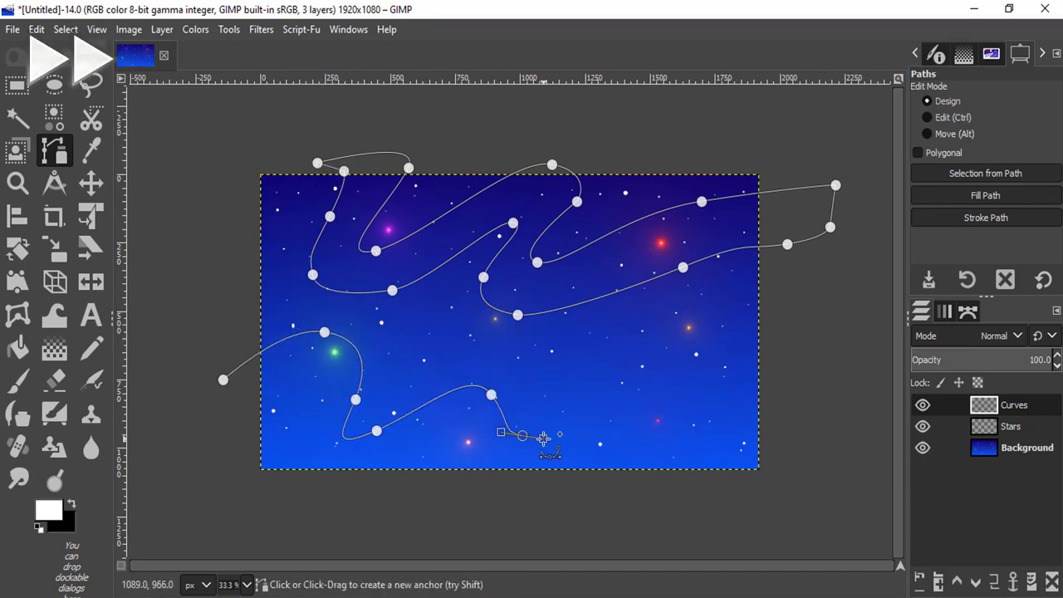
mouse_move(613, 415)
mouse_down()
mouse_move(628, 418)
mouse_move(607, 455)
mouse_up()
click(681, 406)
click(793, 446)
click(827, 474)
click(818, 504)
click(773, 519)
click(688, 473)
Step: Run the second curve back left below the bottom edge and close it at its start
click(541, 479)
click(480, 461)
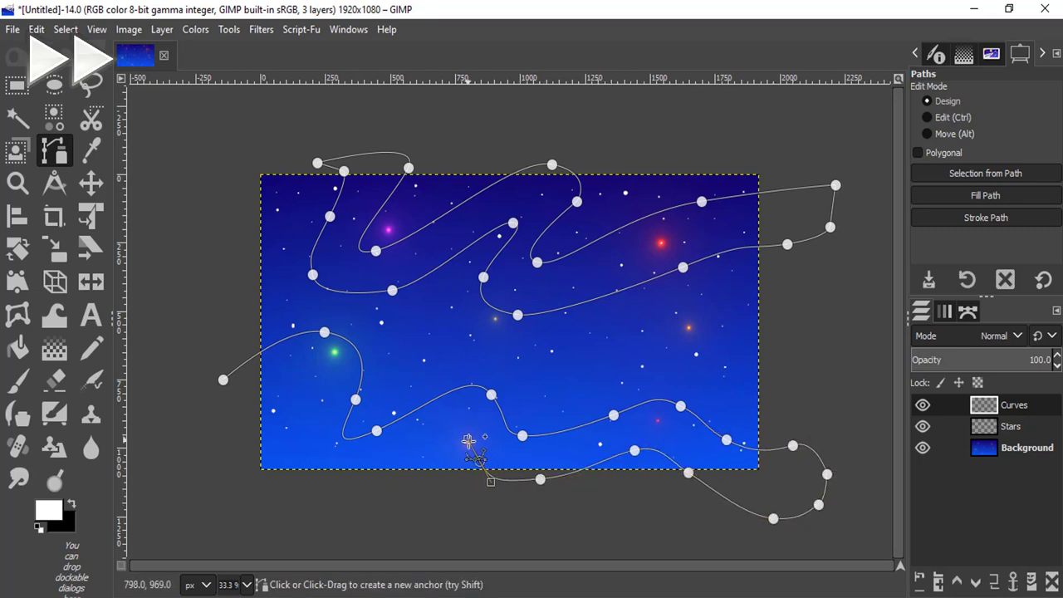
click(439, 435)
click(348, 474)
click(318, 420)
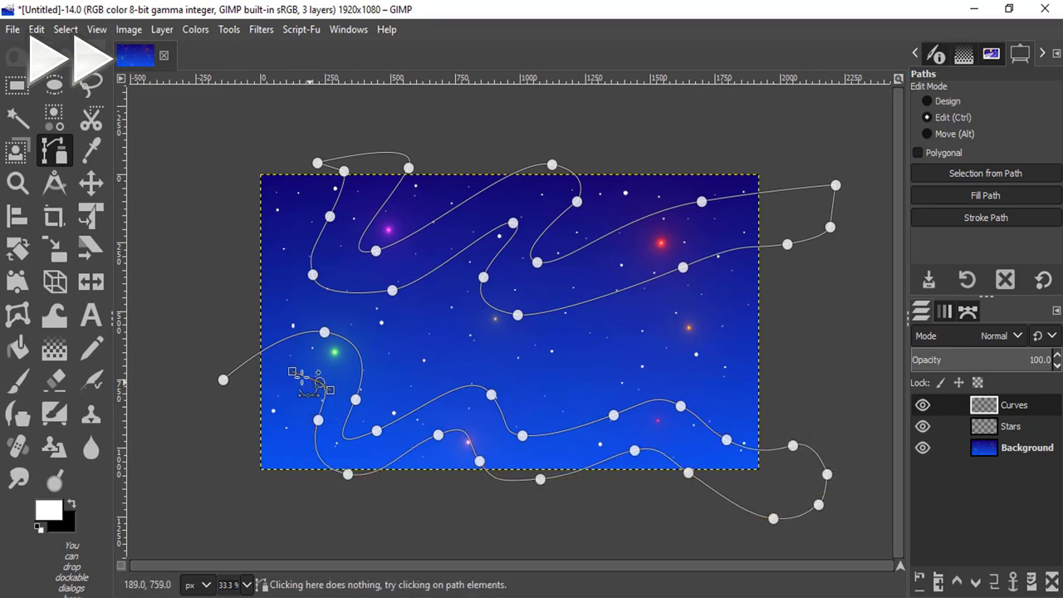
drag(316, 375, 287, 371)
click(242, 393)
click(222, 379)
Step: Draw a third closed wavy curve across the middle, then convert all paths to a selection
click(774, 295)
click(732, 300)
click(646, 332)
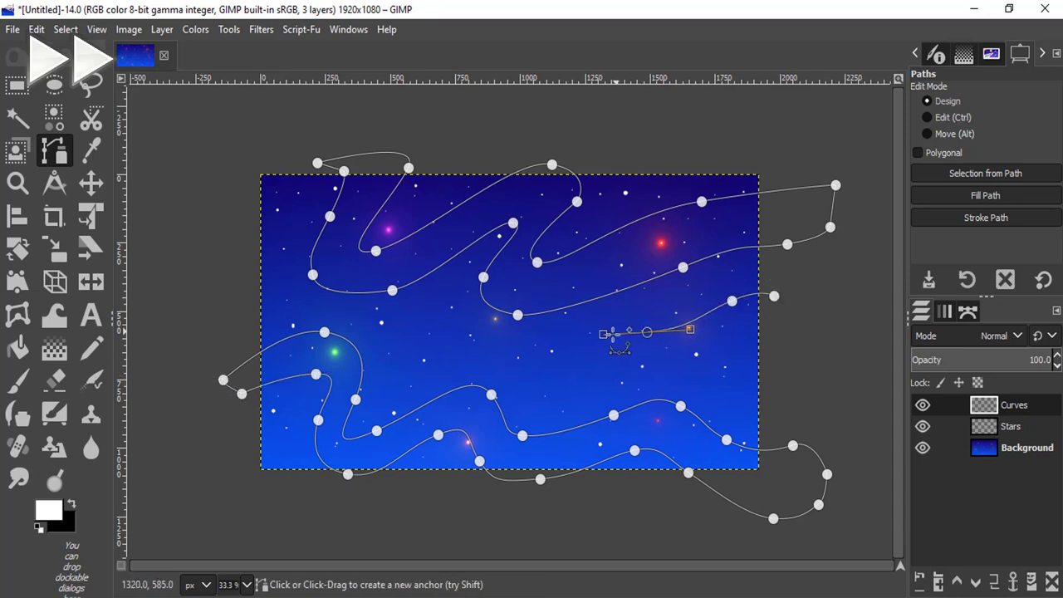
click(489, 343)
click(422, 339)
click(245, 293)
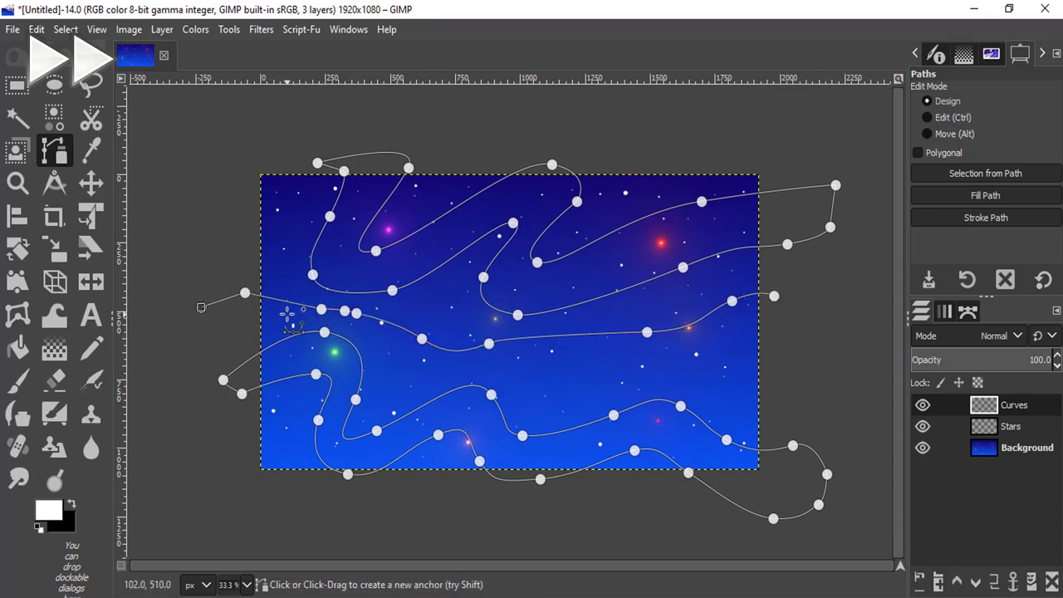
click(201, 307)
click(283, 315)
click(360, 326)
click(424, 357)
click(500, 356)
click(630, 344)
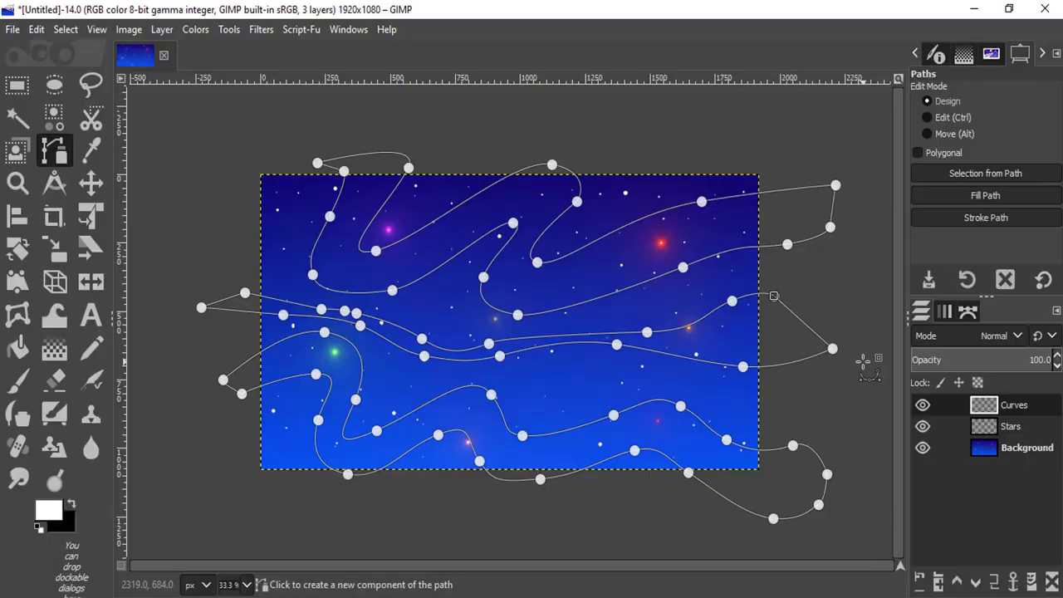
key(shift+v)
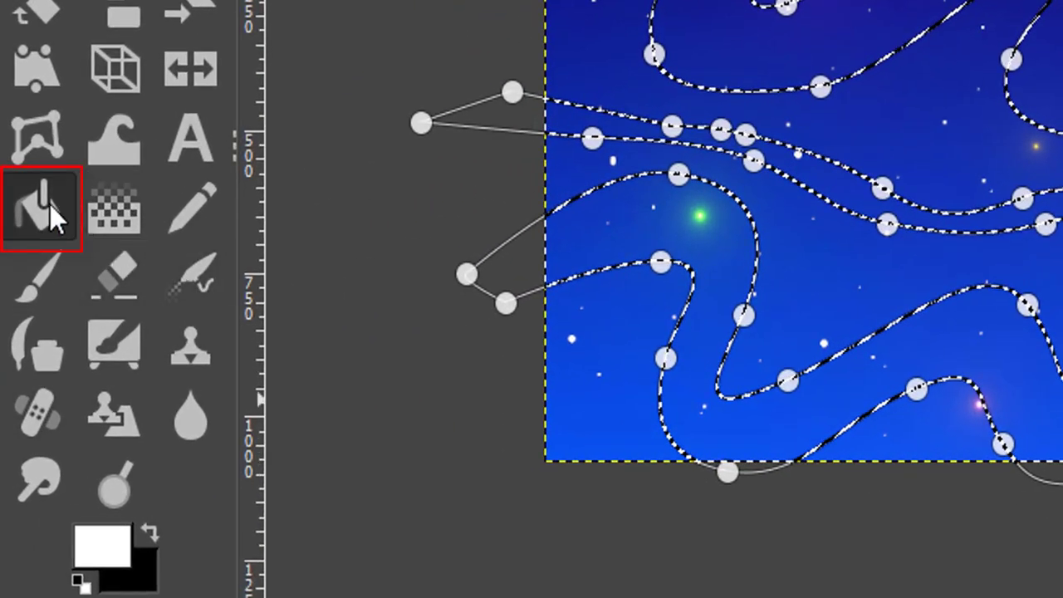
Step: Bucket-fill the wavy selection with white on the Curves layer
click(49, 206)
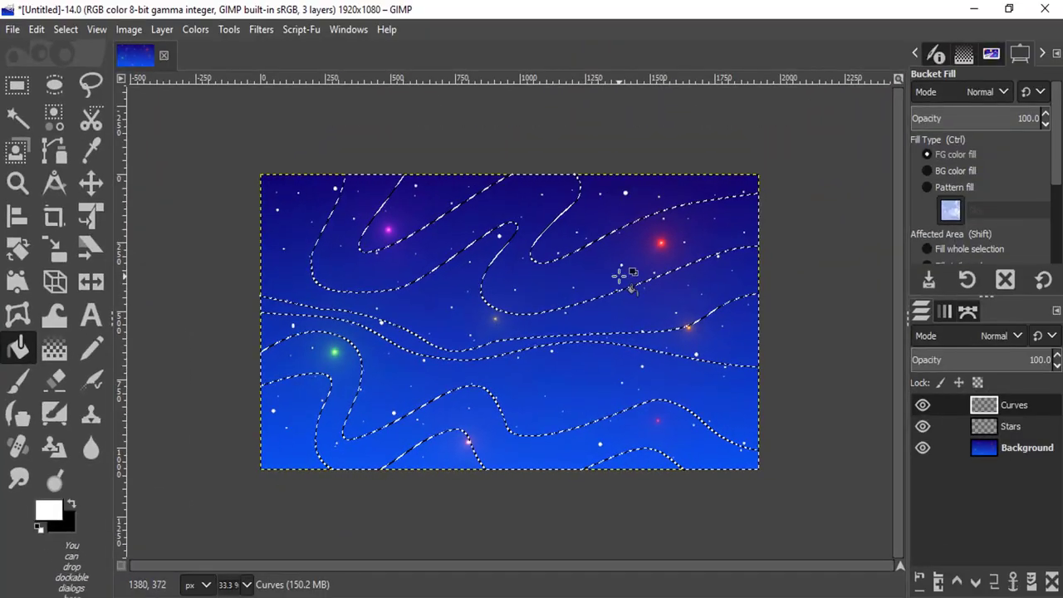
click(621, 275)
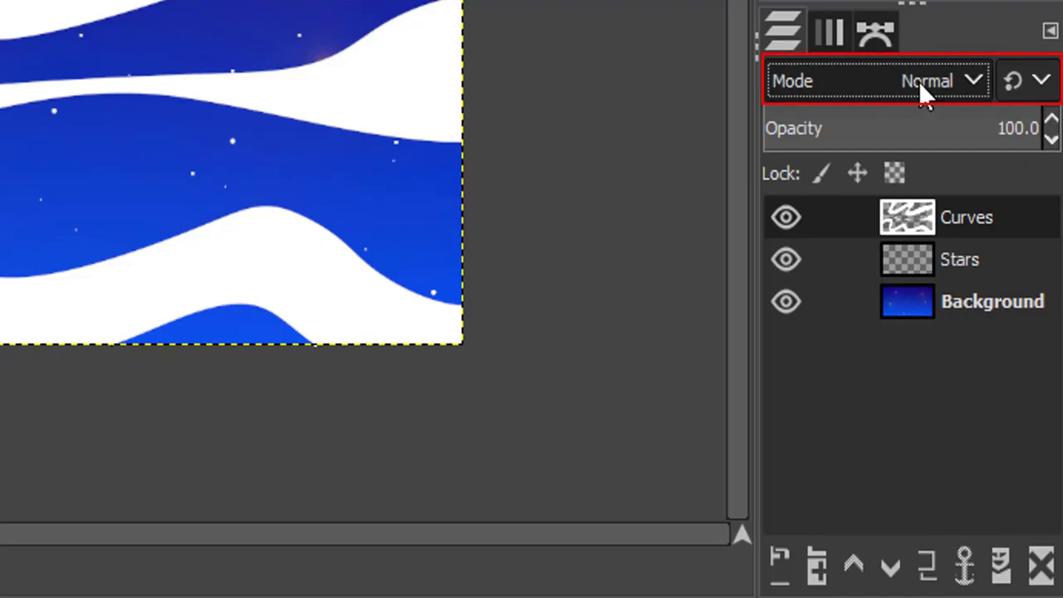
Step: Set the Curves layer to Soft light blend mode at 42.9 opacity
click(919, 81)
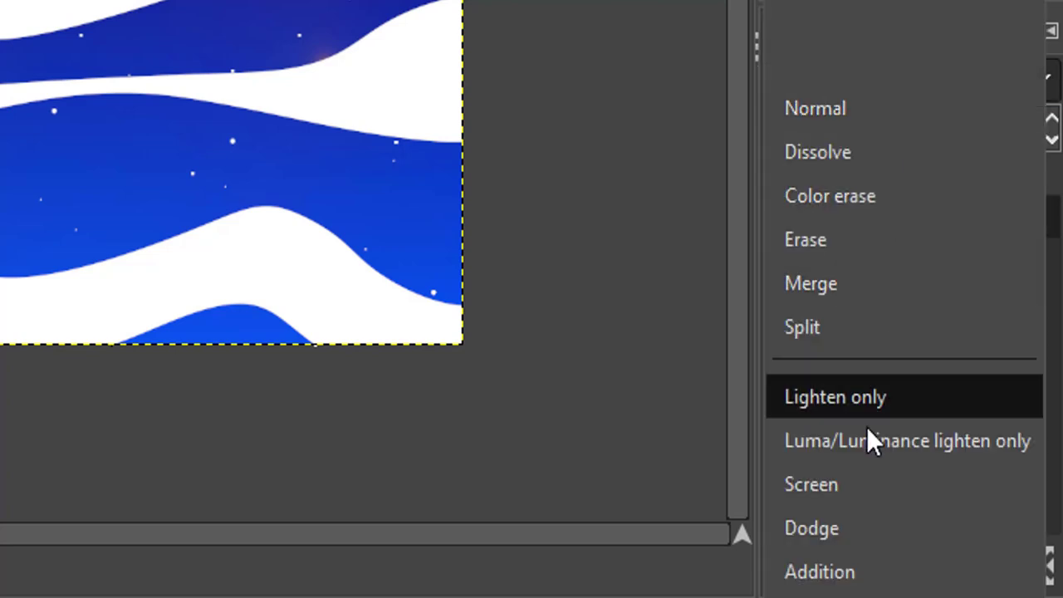
scroll(877, 502, down, 5)
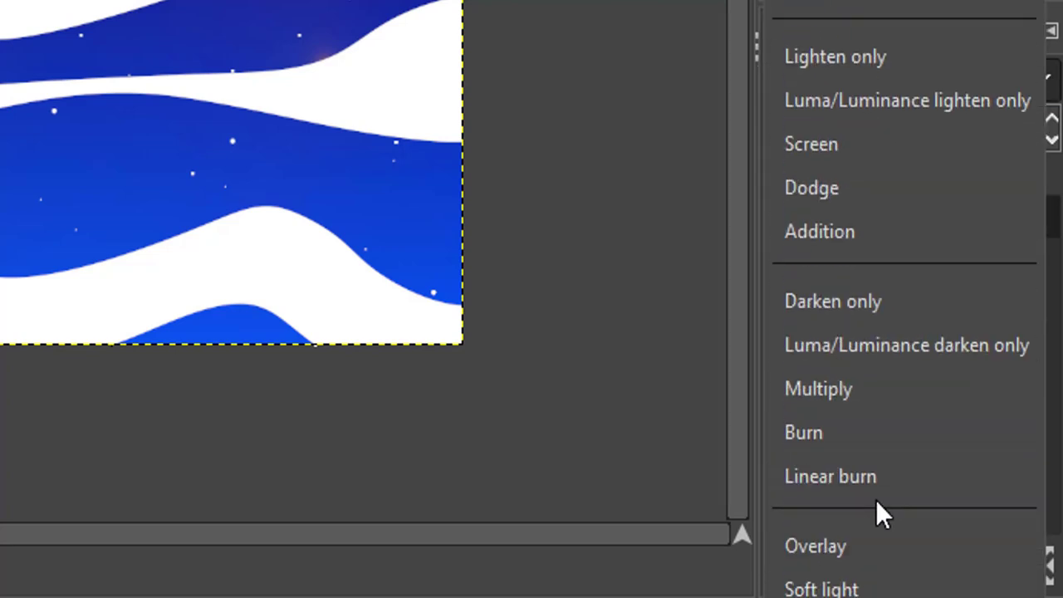
scroll(876, 501, down, 2)
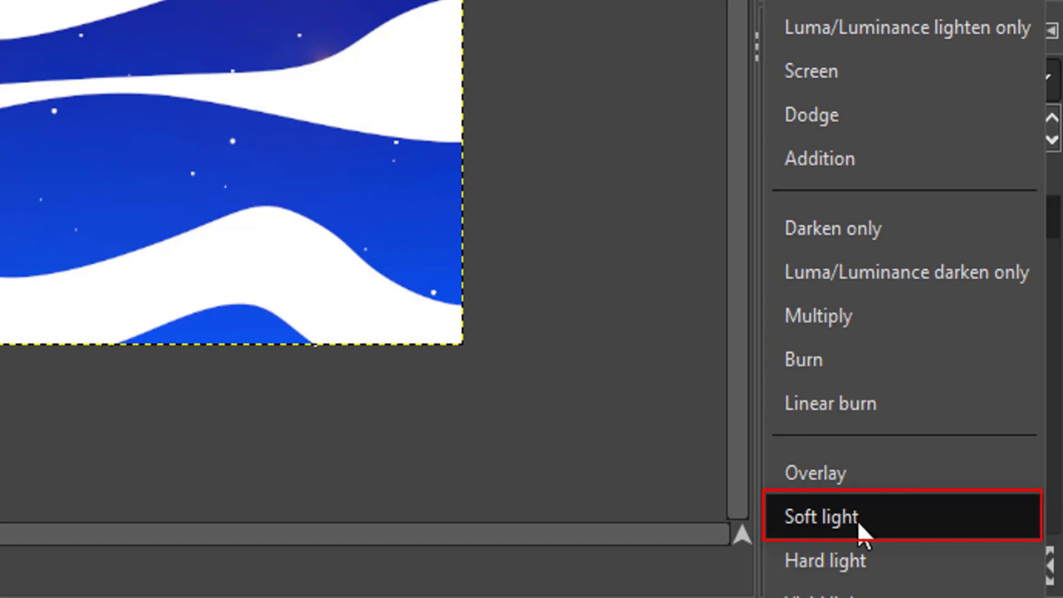
click(857, 519)
mouse_move(930, 131)
mouse_down()
mouse_move(875, 138)
mouse_move(902, 131)
mouse_up()
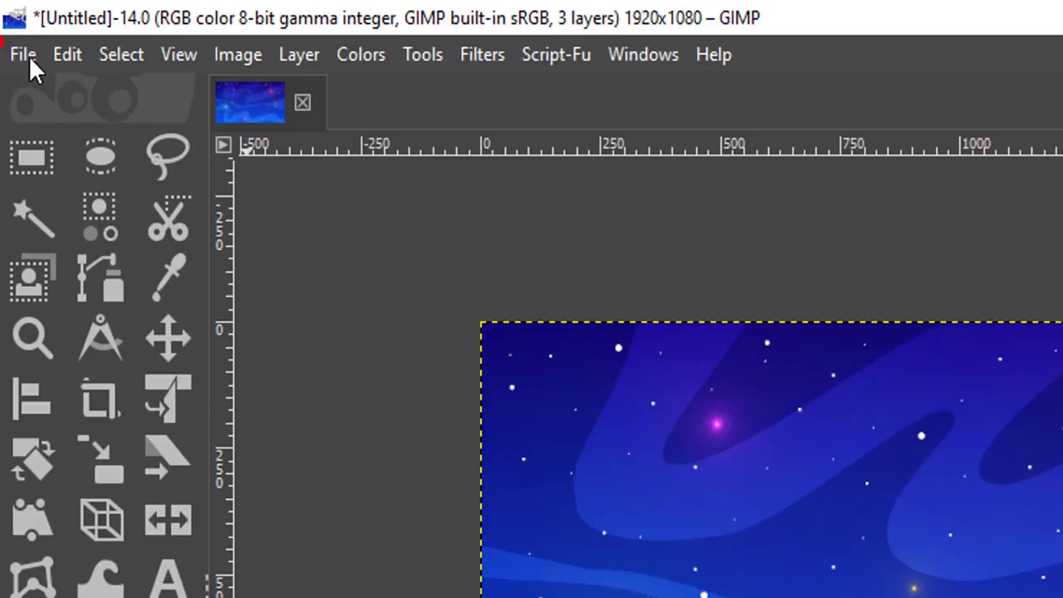
Step: Create a new 1000×1000 image
click(31, 59)
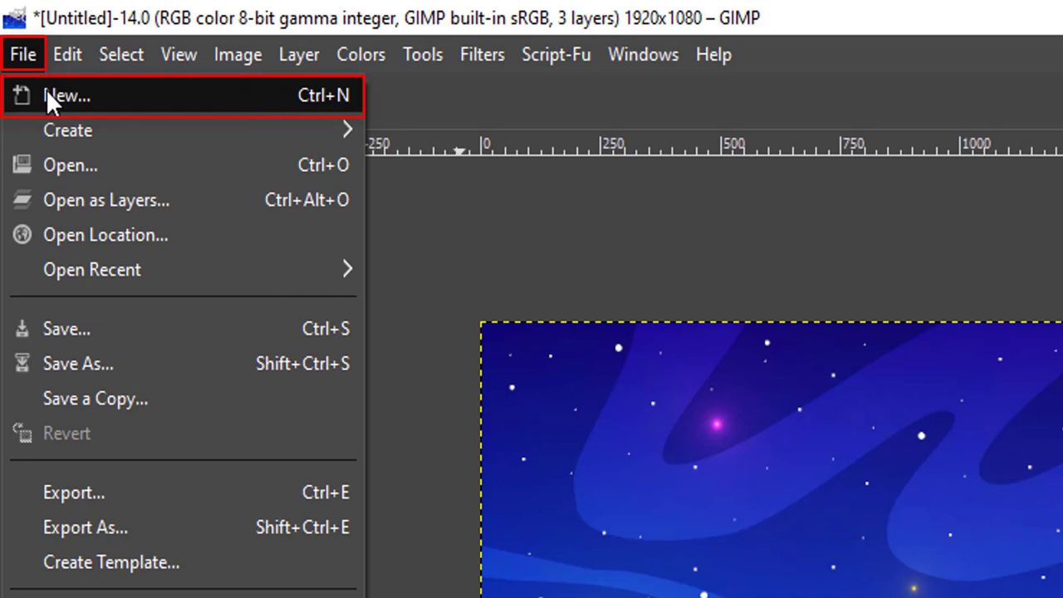
click(45, 89)
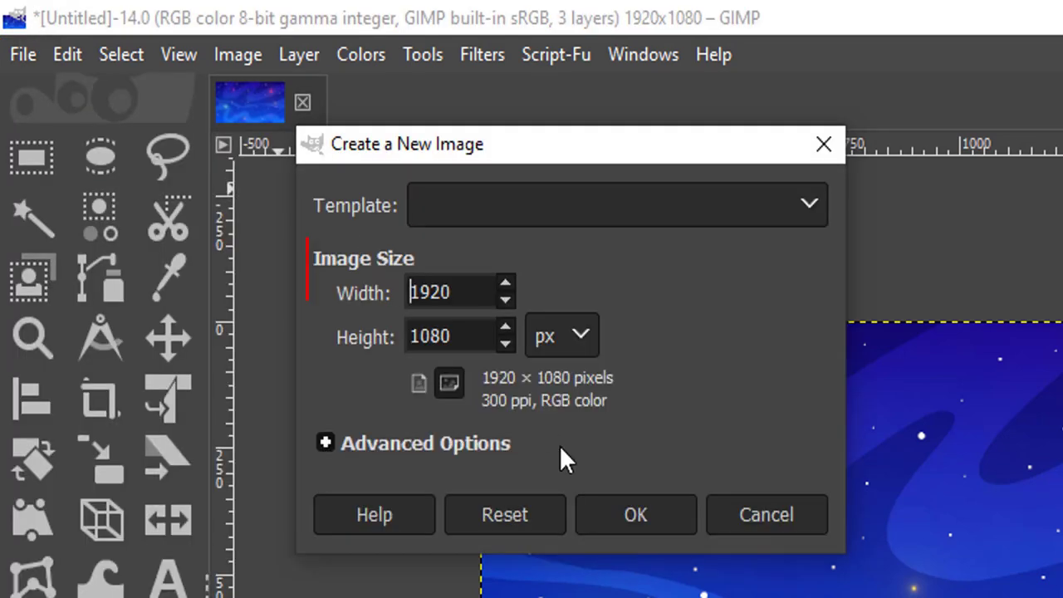
double_click(483, 292)
text(1000)
key(Tab)
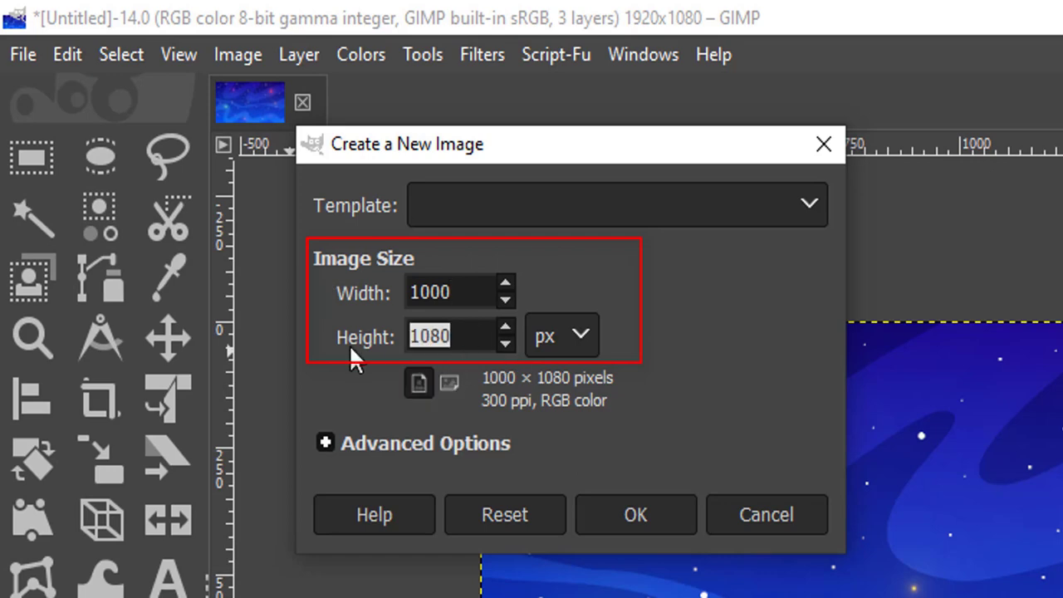
text(1000)
click(694, 516)
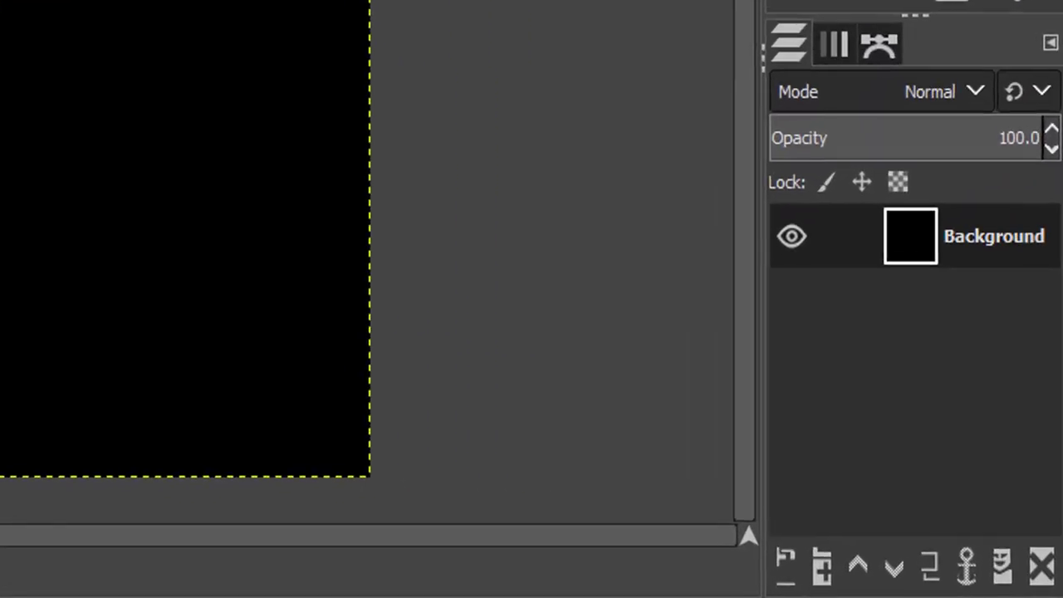
Step: Replace the Background layer with a new transparent 1000×1000 layer
click(790, 242)
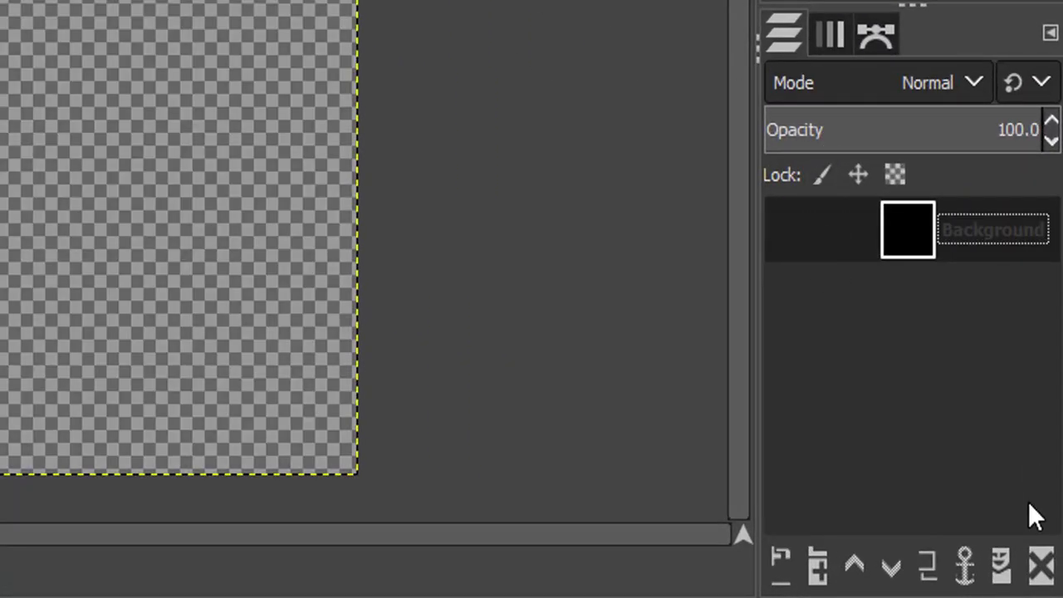
click(1041, 564)
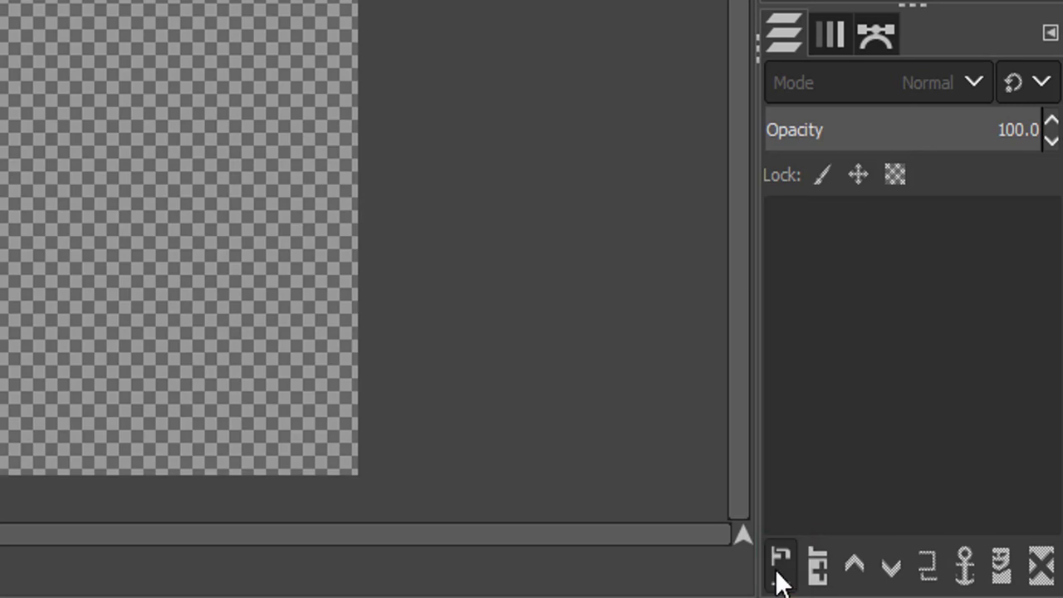
click(779, 564)
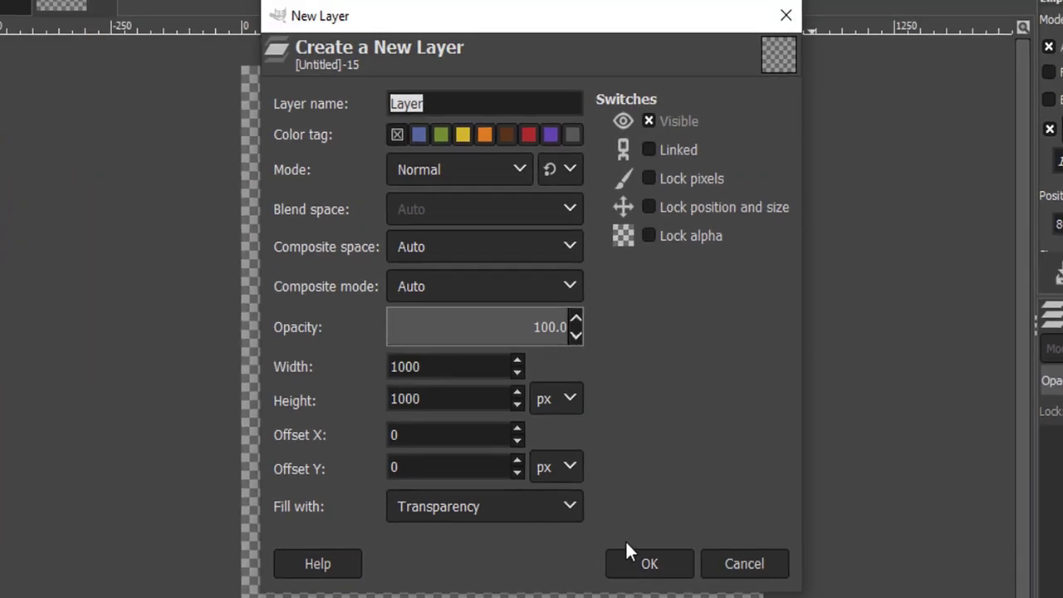
click(651, 563)
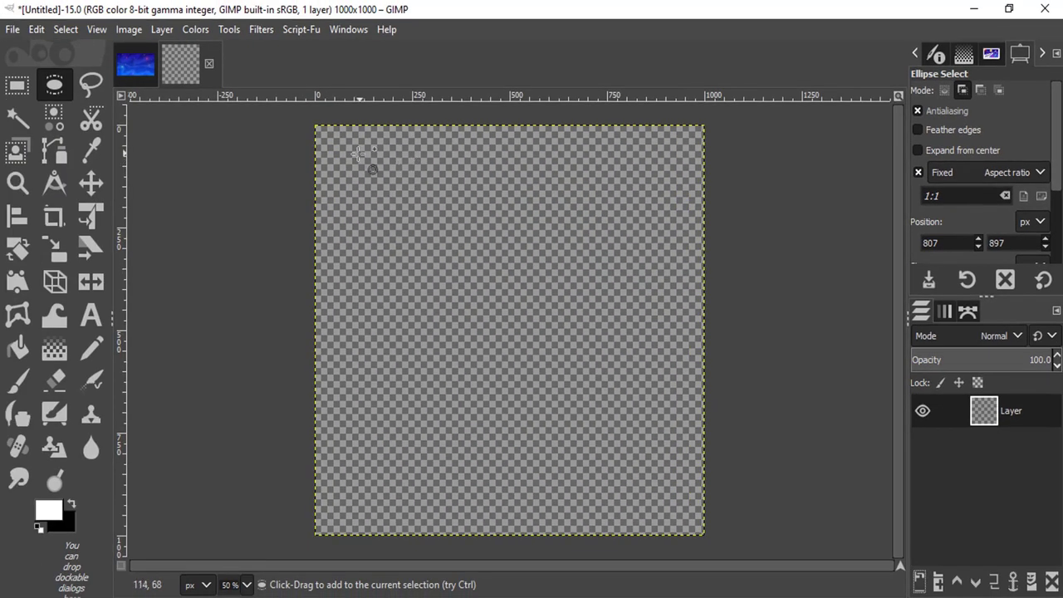
Step: Drag a roughly 920×920 px circular selection and nudge it into place on the canvas
drag(358, 154, 677, 514)
drag(369, 179, 358, 172)
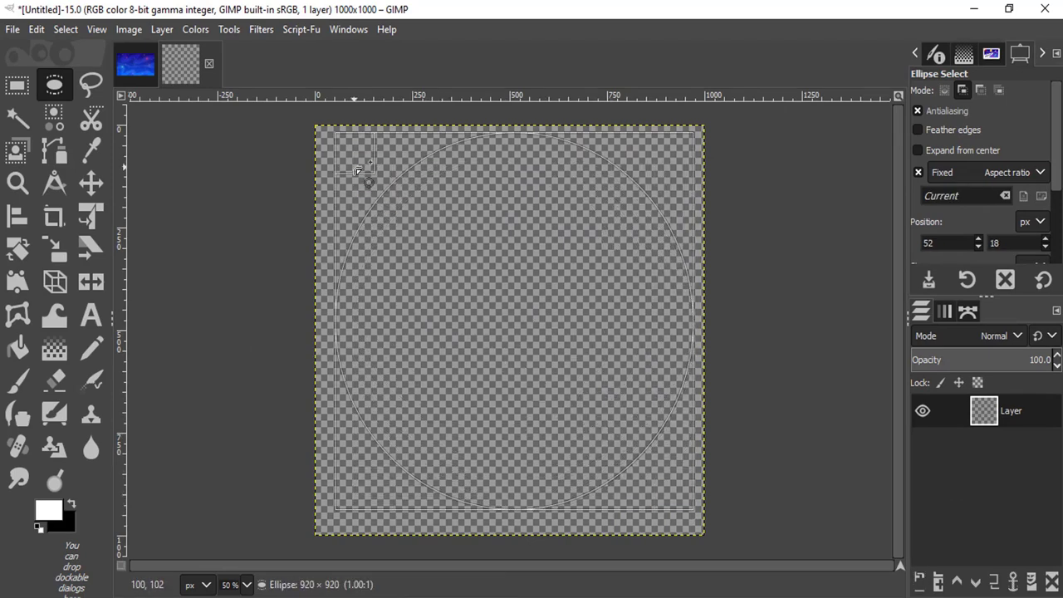
drag(485, 268, 482, 274)
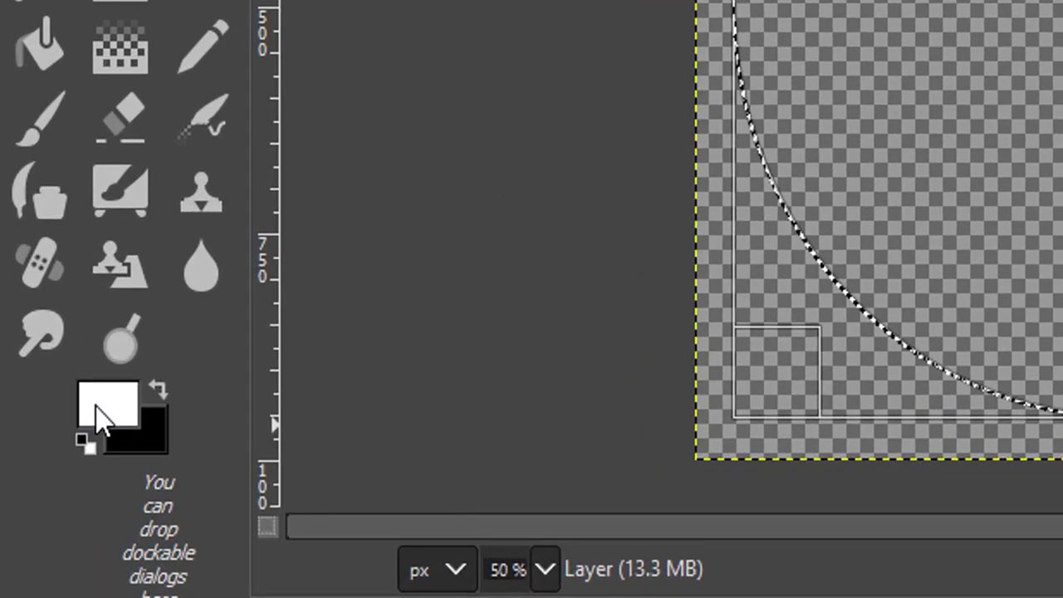
Step: Set the foreground colour to orange-yellow ffc100 and the background to dark teal 00323f
click(46, 513)
drag(557, 389, 551, 381)
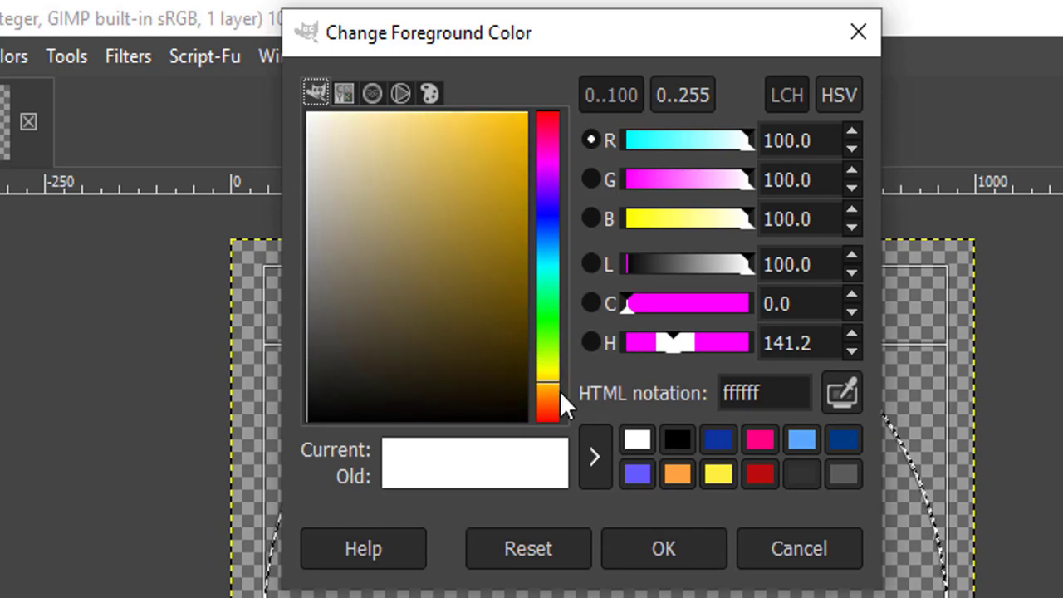
drag(481, 227, 591, 52)
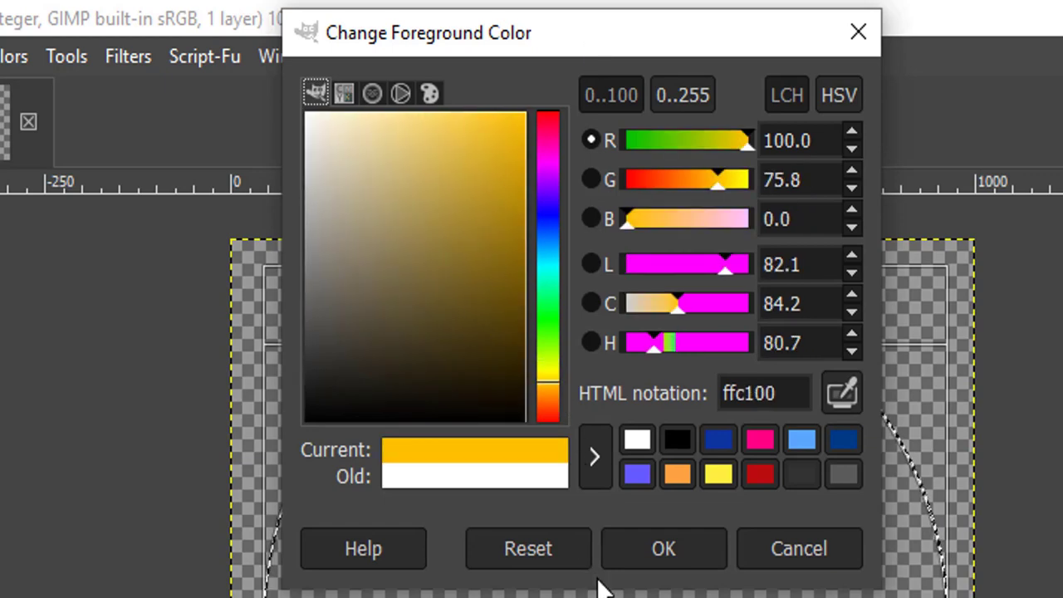
click(643, 552)
click(136, 462)
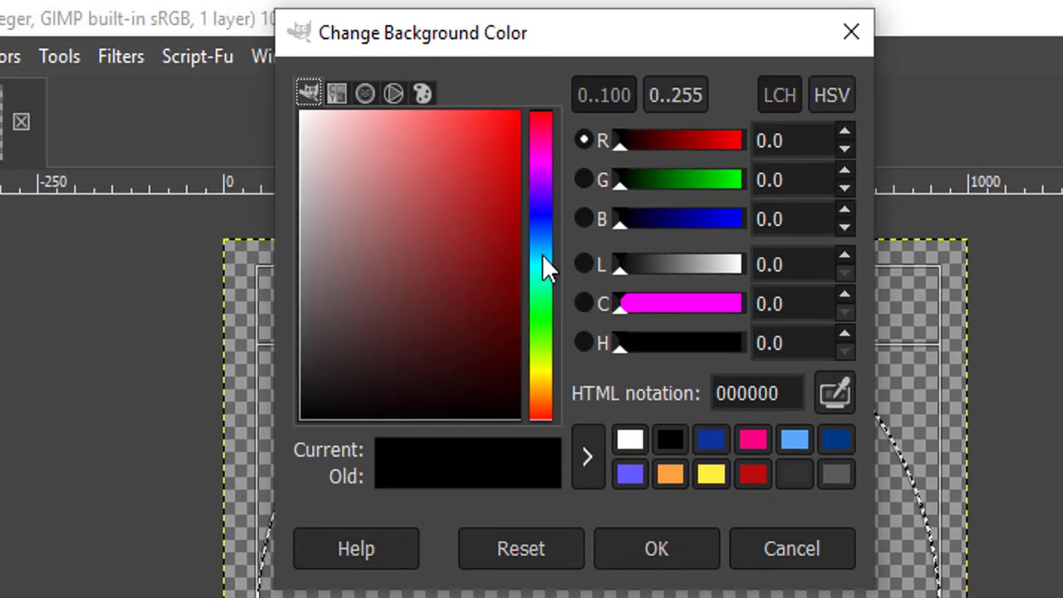
click(543, 254)
drag(515, 240, 519, 332)
drag(588, 335, 594, 345)
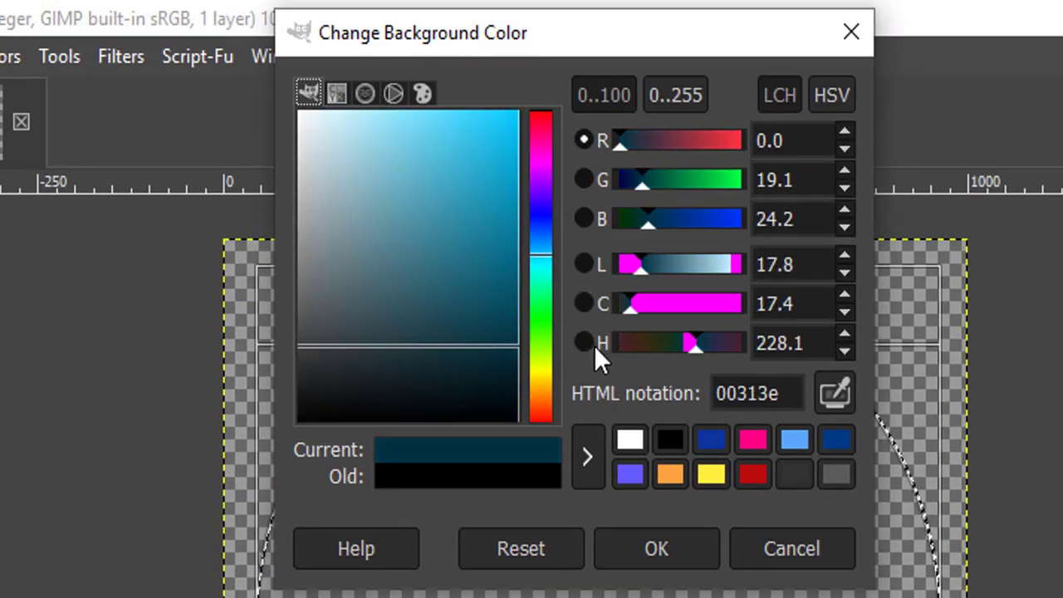
click(652, 551)
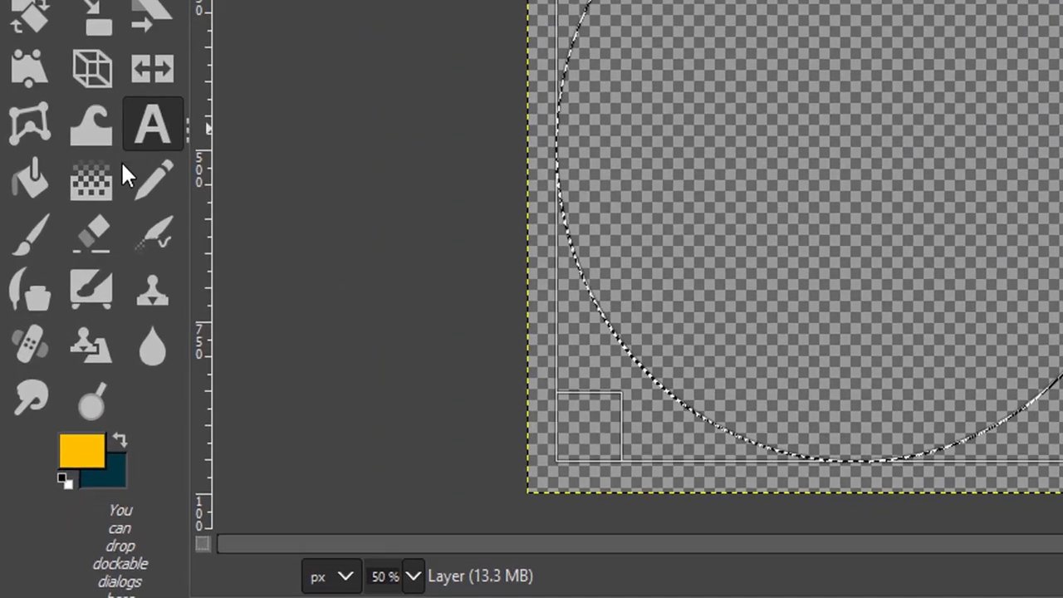
Step: Fill the circle with a diagonal yellow-to-teal gradient from upper left to lower right
click(63, 359)
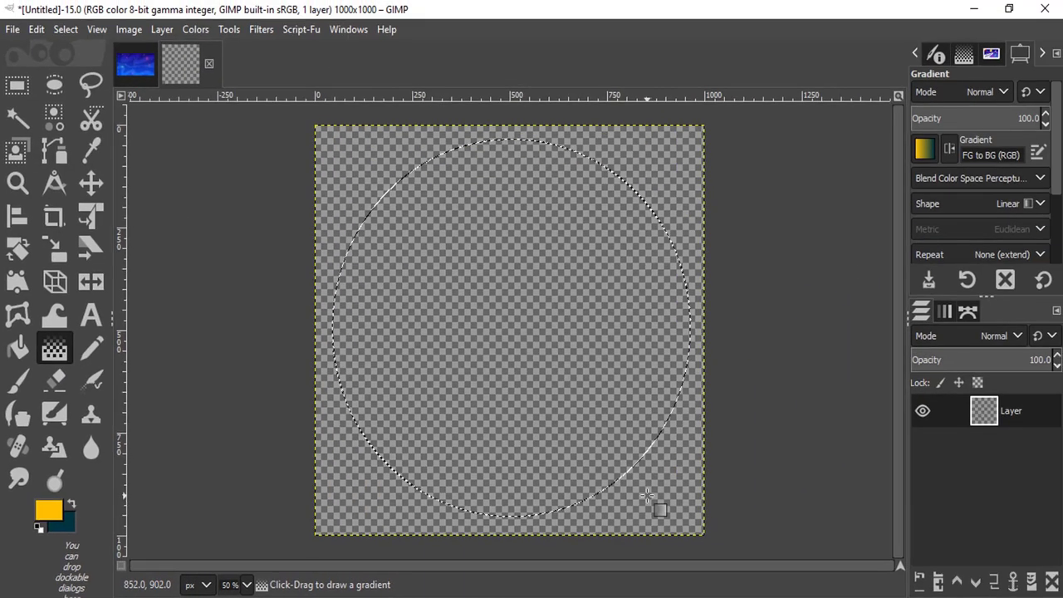
mouse_move(363, 201)
mouse_down()
mouse_move(636, 443)
mouse_move(586, 413)
mouse_move(615, 423)
mouse_up()
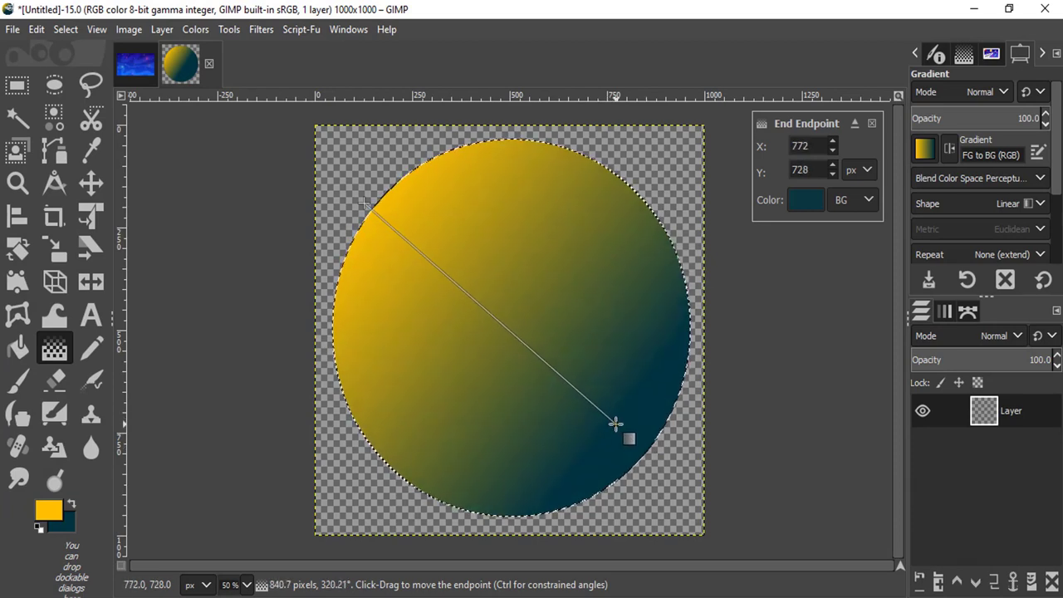
key(Return)
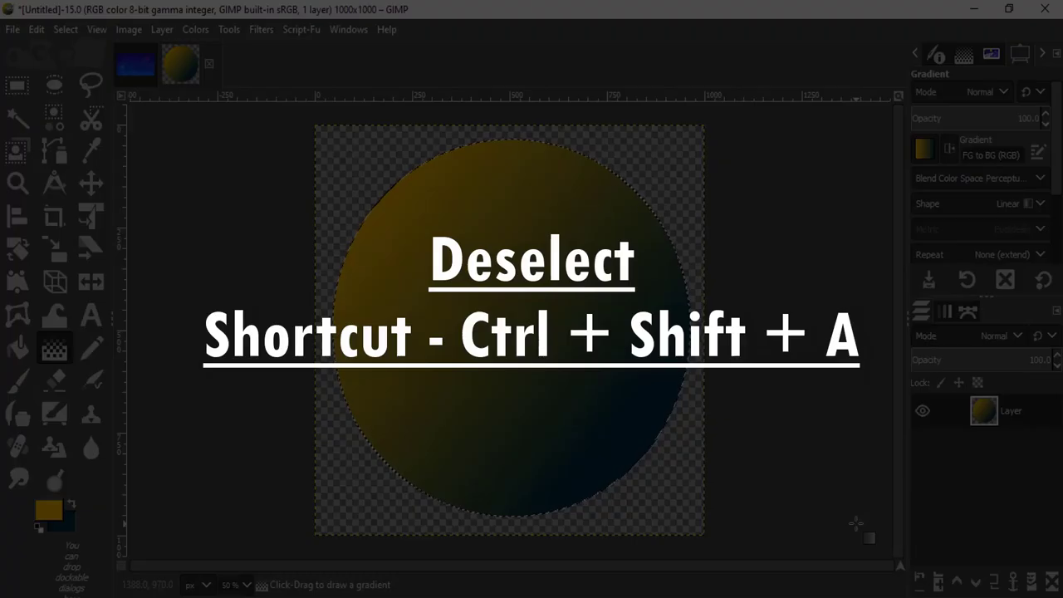
Step: Clear the selection and add eight crater circles of varied sizes with Ellipse Select
key(ctrl+shift+a)
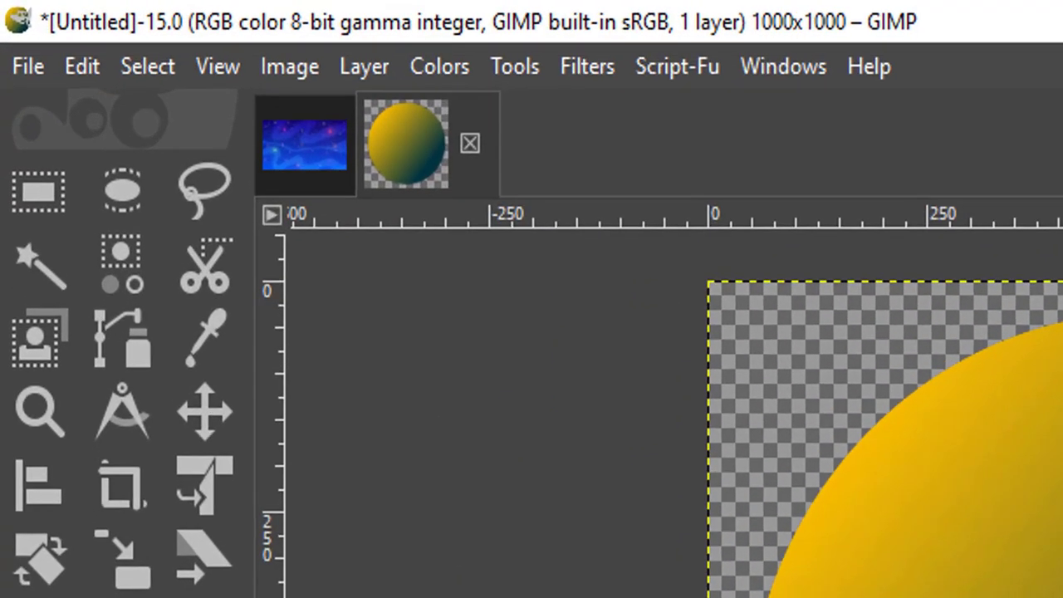
click(53, 86)
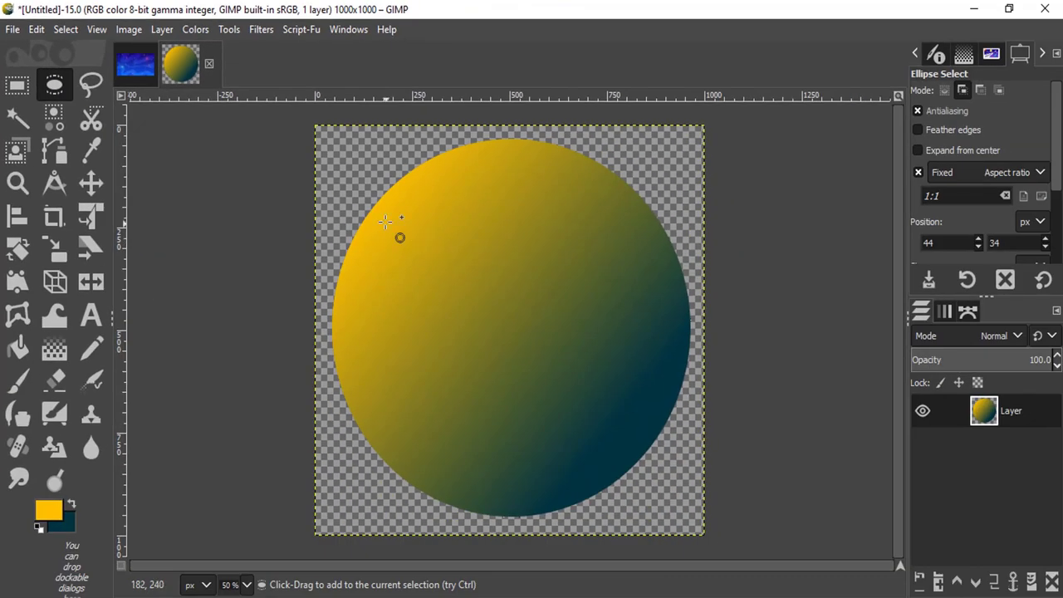
drag(390, 221, 473, 279)
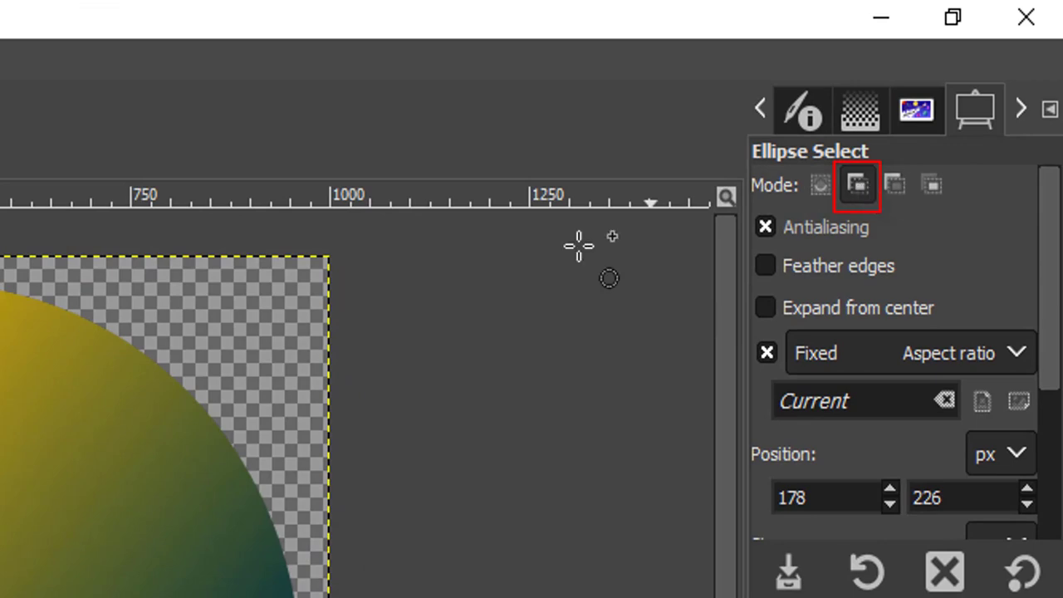
mouse_move(520, 165)
mouse_down()
mouse_move(545, 189)
mouse_move(591, 199)
mouse_up()
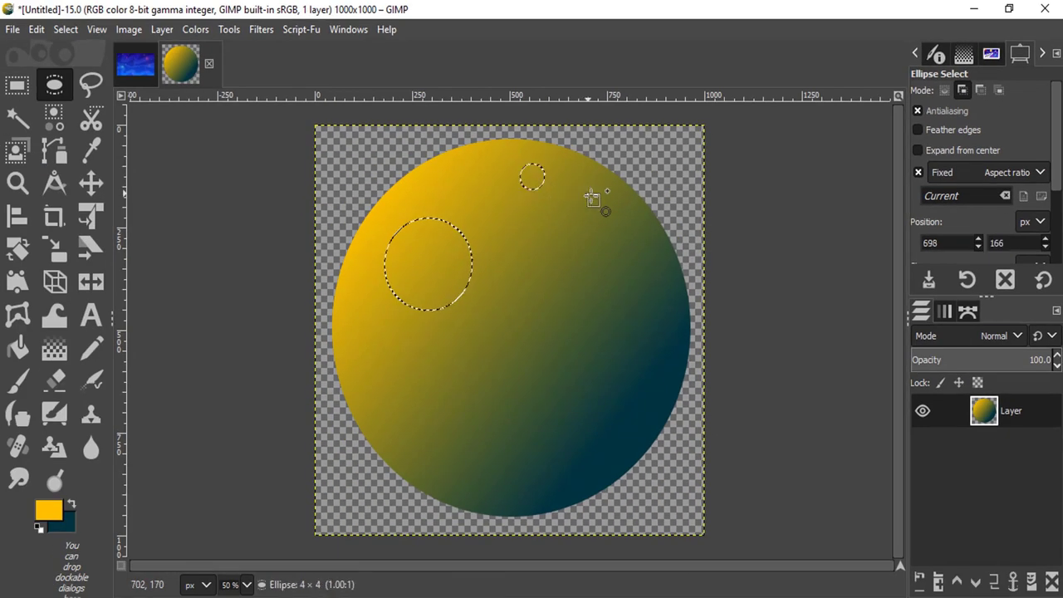
drag(514, 272, 610, 371)
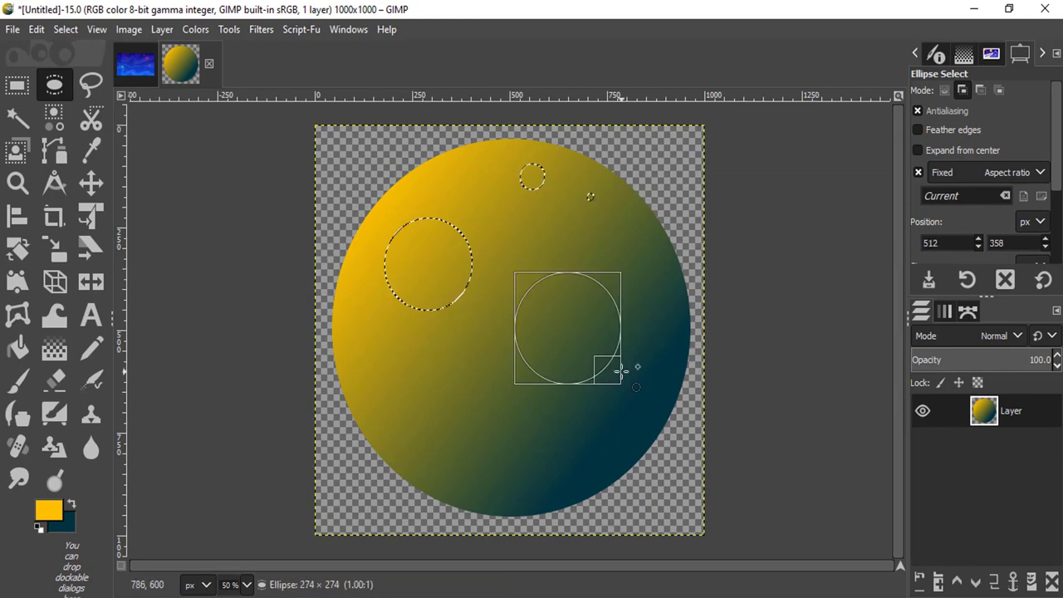
drag(642, 258, 651, 266)
drag(453, 166, 480, 193)
drag(319, 351, 391, 428)
drag(421, 492, 447, 516)
drag(602, 401, 674, 478)
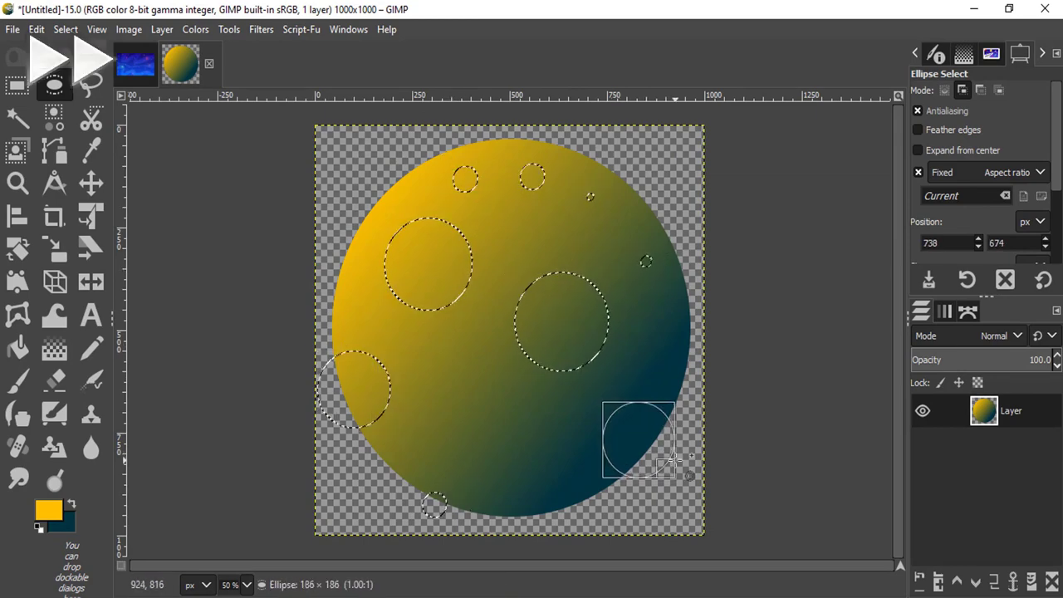
Step: Add ten more small and large crater circles scattered across the moon
drag(682, 335, 693, 347)
drag(500, 214, 540, 254)
drag(431, 354, 476, 402)
drag(337, 233, 375, 270)
drag(426, 156, 441, 169)
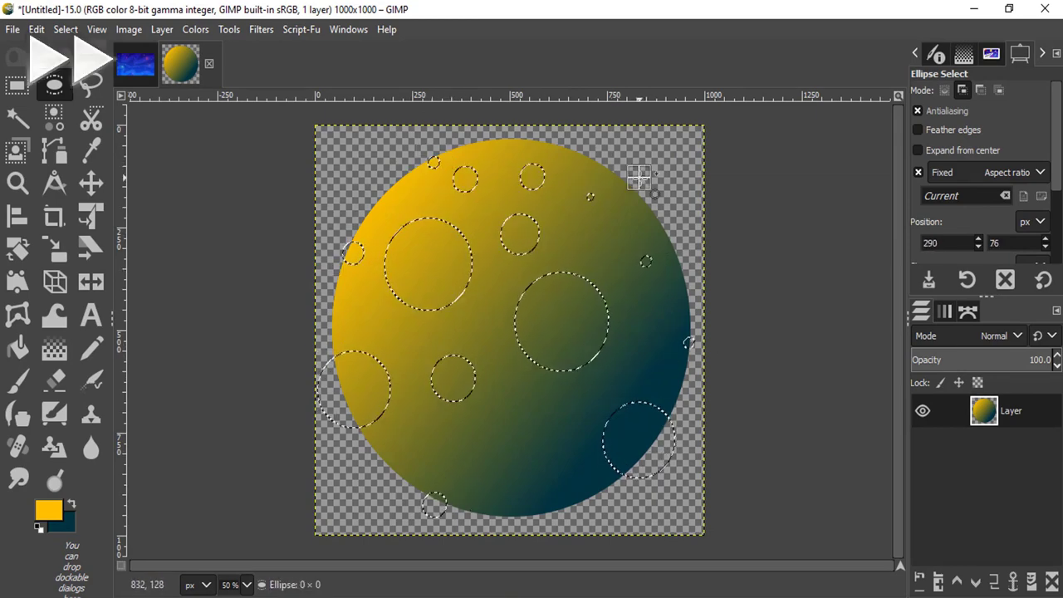
drag(640, 177, 609, 206)
drag(479, 438, 573, 535)
drag(416, 424, 434, 440)
drag(612, 373, 631, 392)
drag(636, 305, 645, 314)
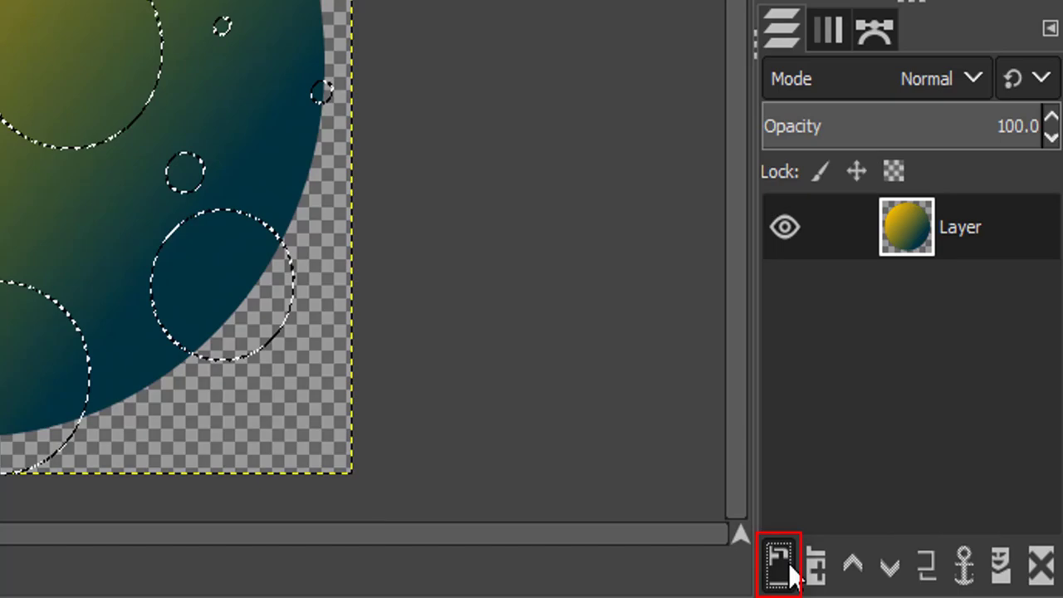
Step: Add a transparent layer above the moon and bucket-fill the crater circles with orange-yellow
click(791, 573)
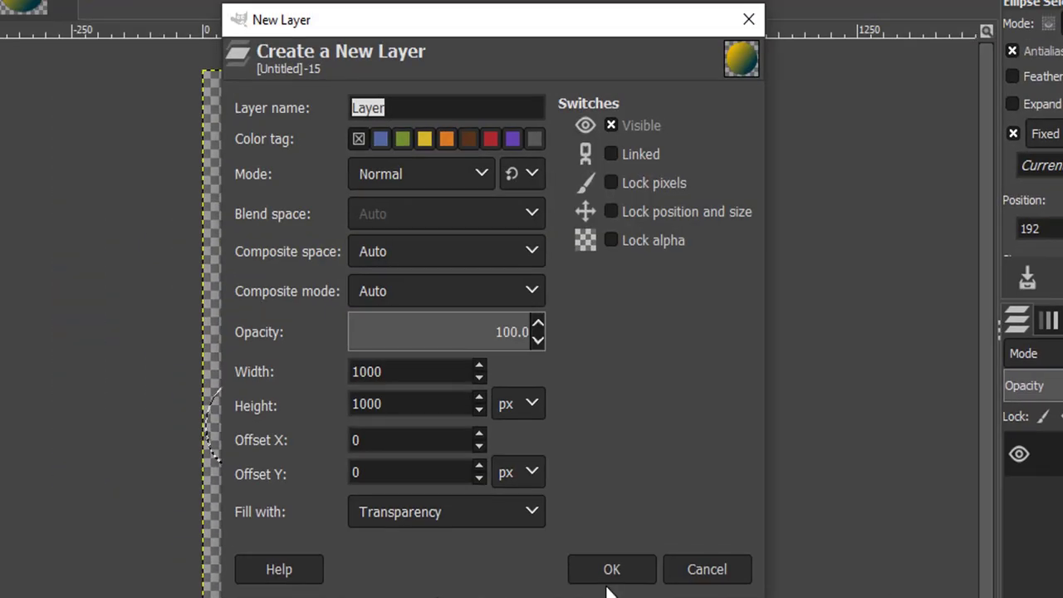
click(611, 564)
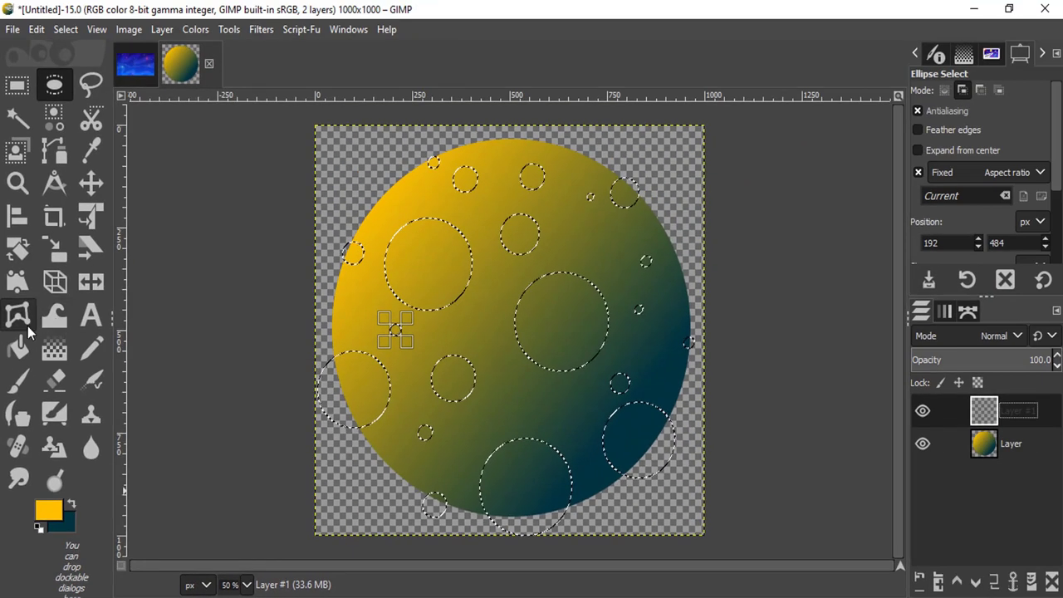
click(47, 143)
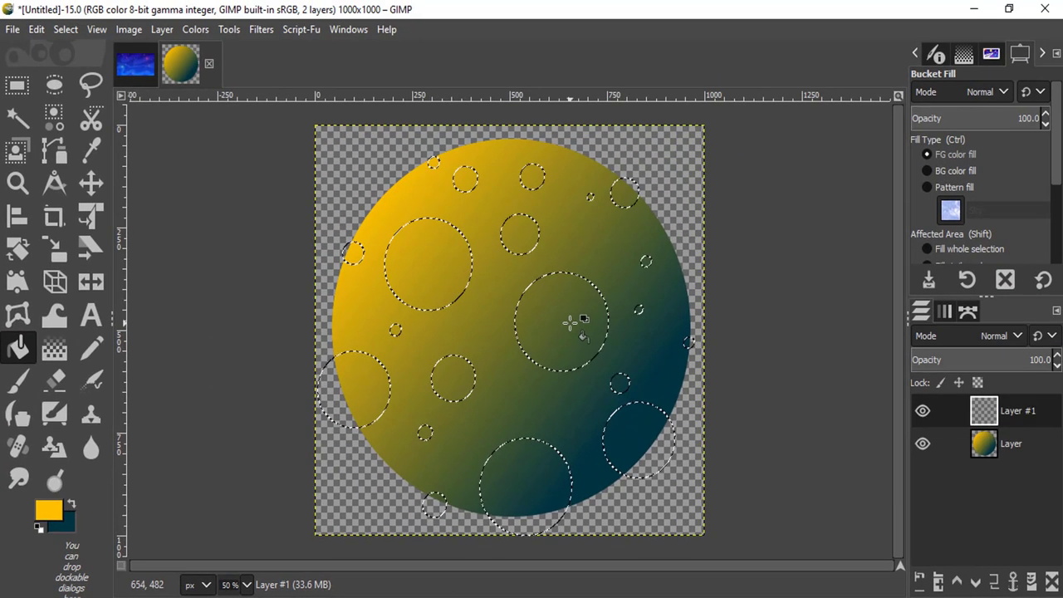
click(572, 323)
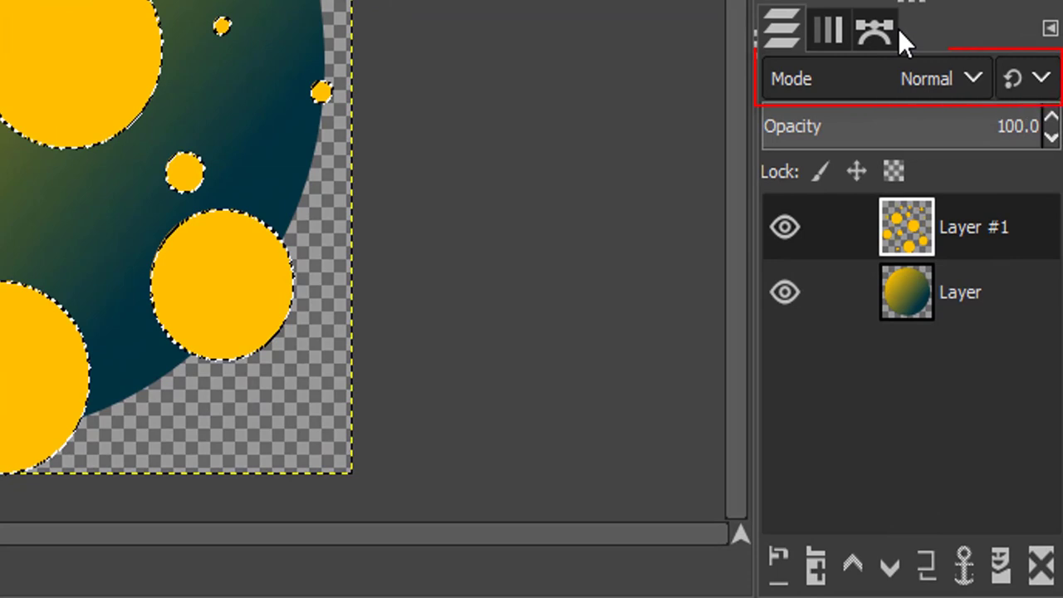
Step: Set the crater layer to Linear burn and add an unblurred black drop shadow offset -3.462
click(903, 77)
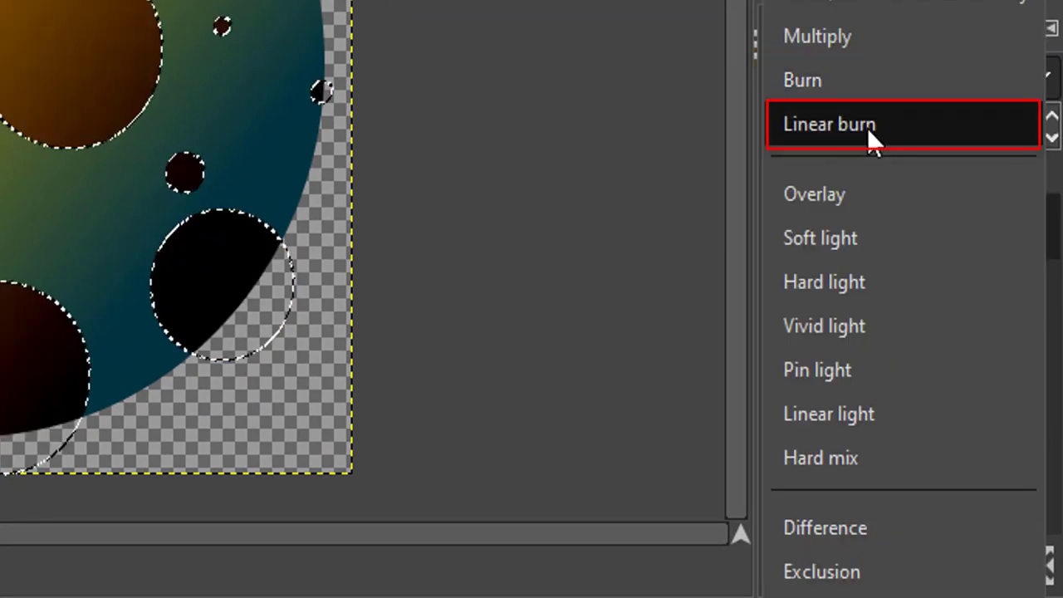
click(867, 127)
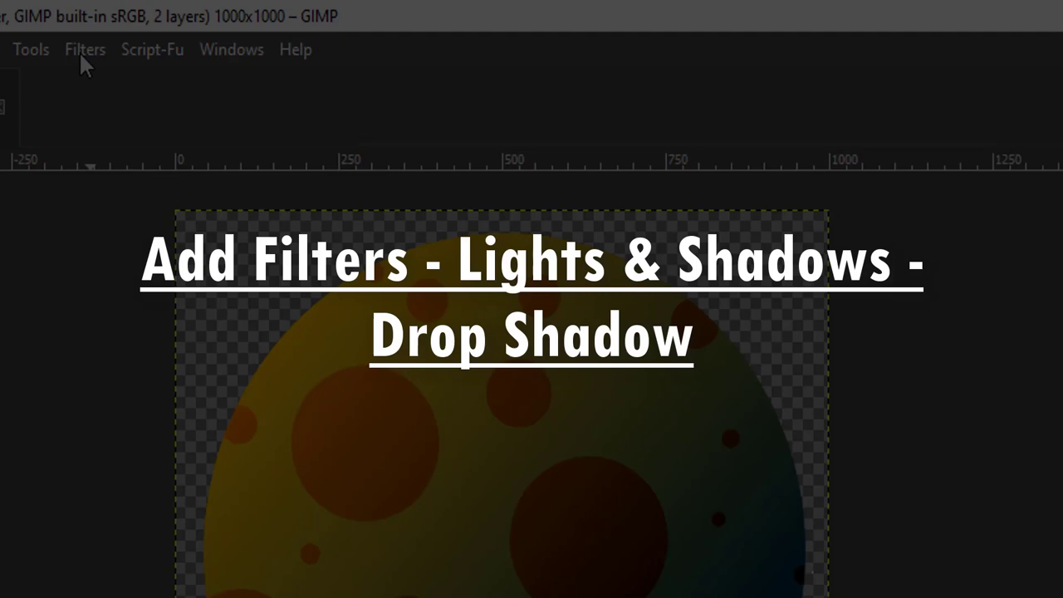
click(81, 51)
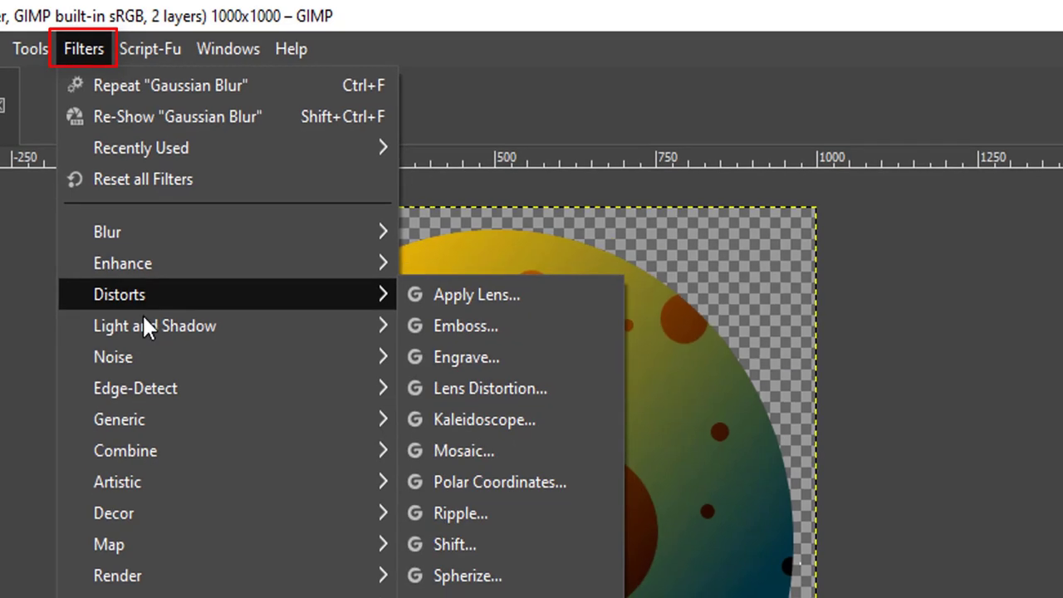
mouse_move(140, 296)
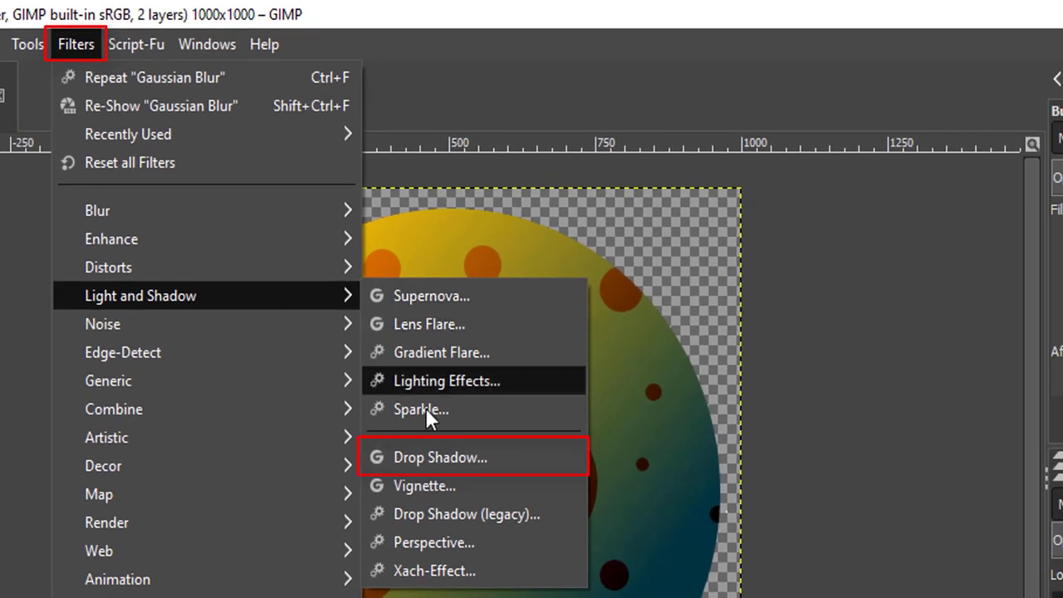
click(448, 456)
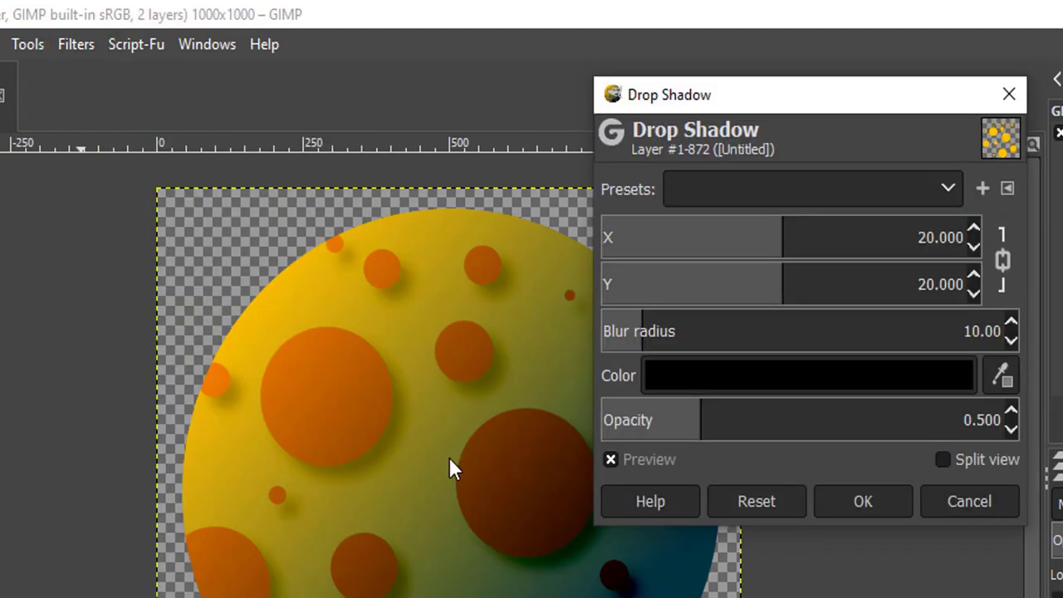
drag(648, 330, 551, 332)
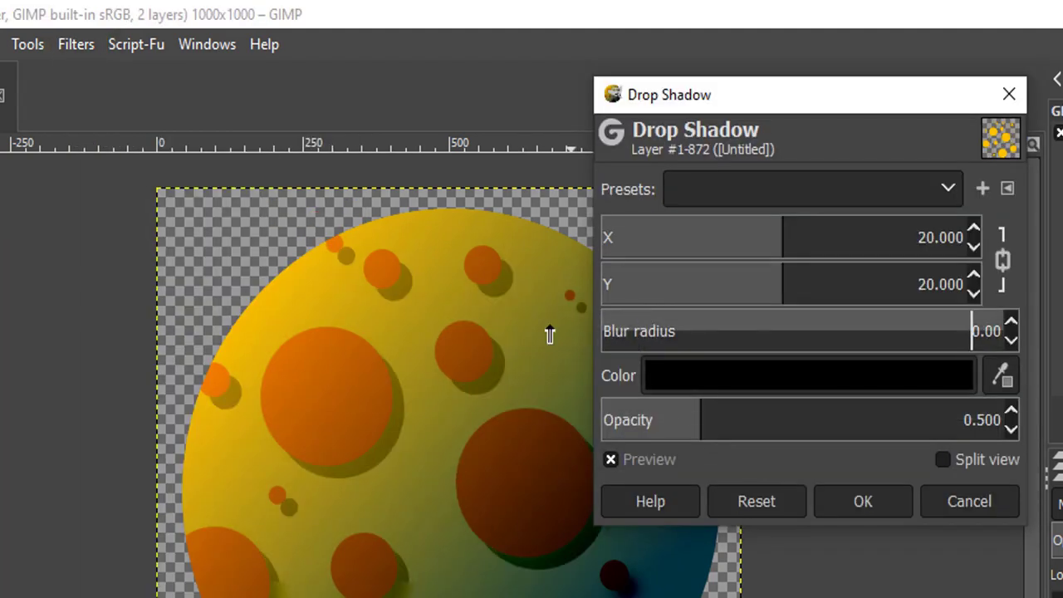
mouse_move(698, 423)
mouse_down()
mouse_move(914, 430)
mouse_move(804, 430)
mouse_up()
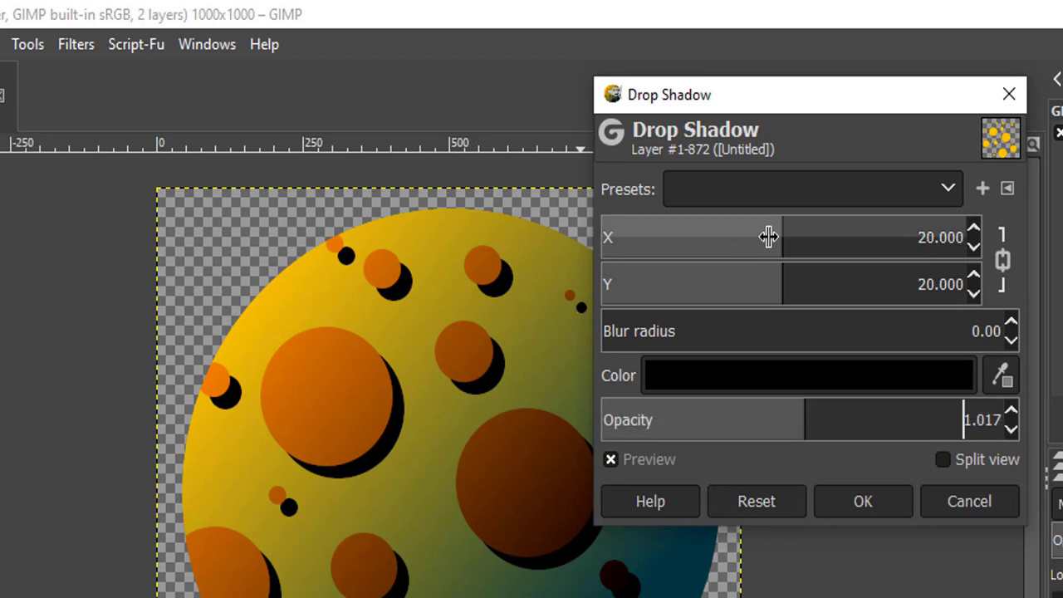
mouse_move(783, 235)
mouse_down()
mouse_move(797, 233)
mouse_move(570, 235)
mouse_up()
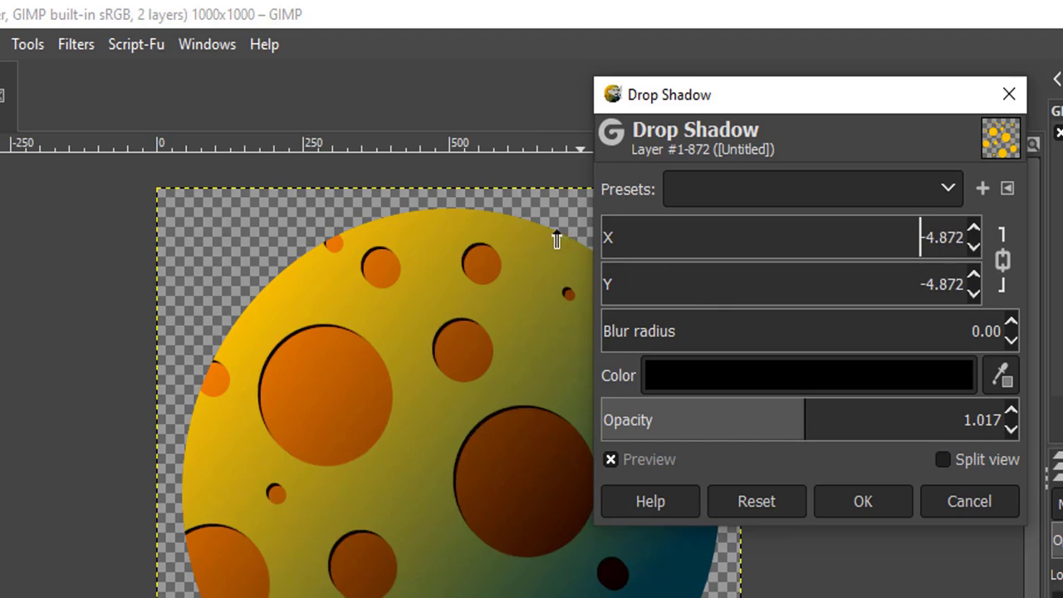
click(877, 492)
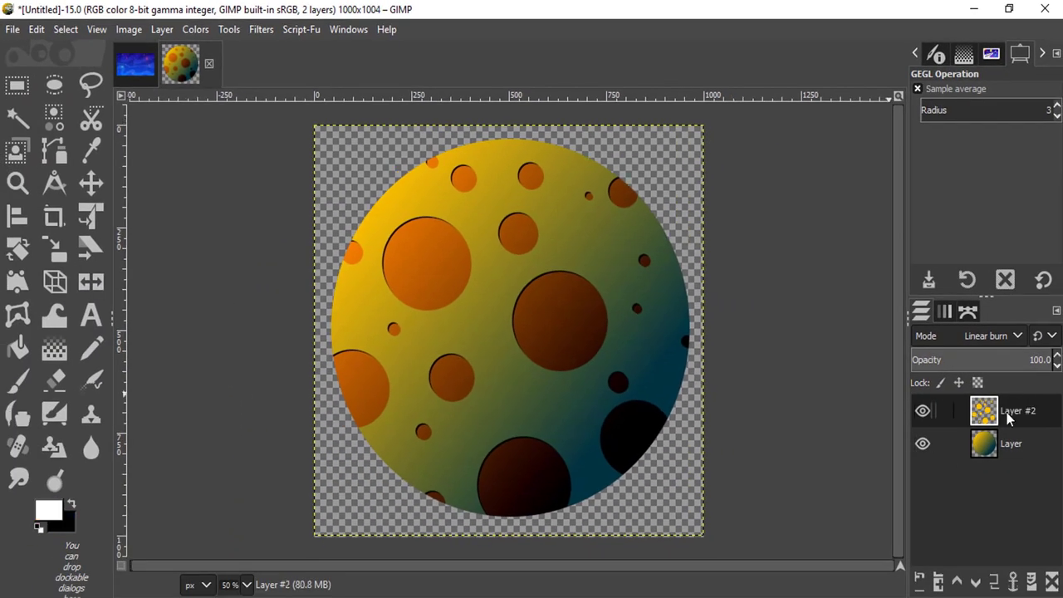
Step: Duplicate the crater layer and fill Layer #2's circles solid white with Fill whole selection
double_click(1010, 412)
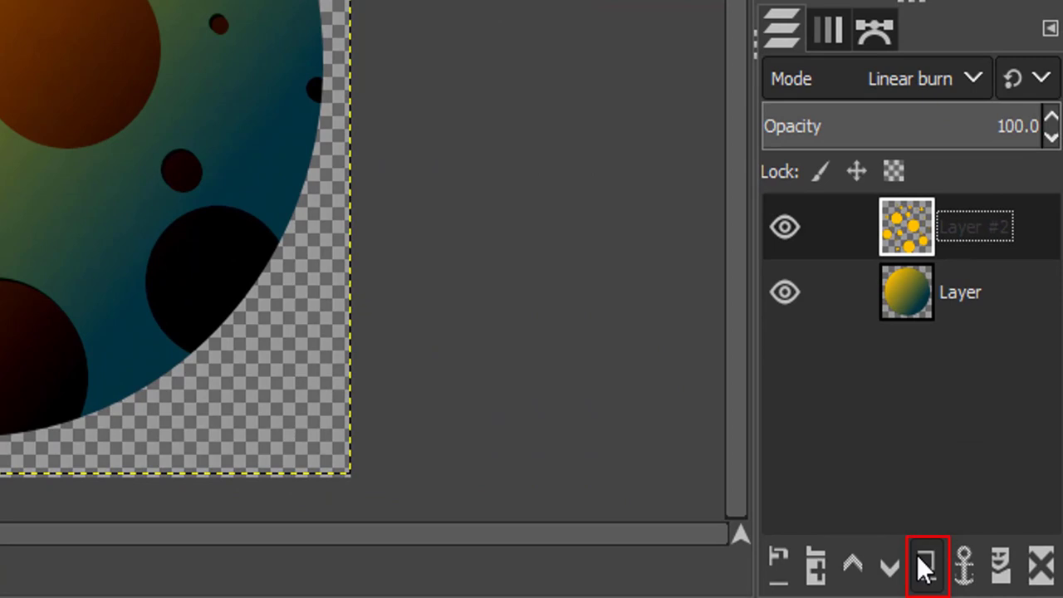
click(924, 567)
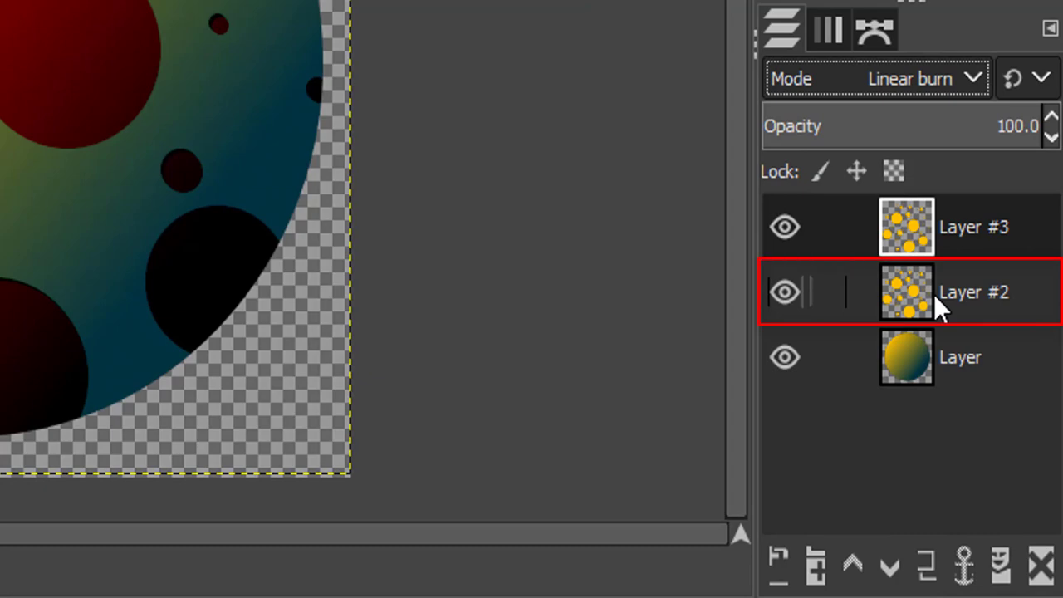
double_click(996, 279)
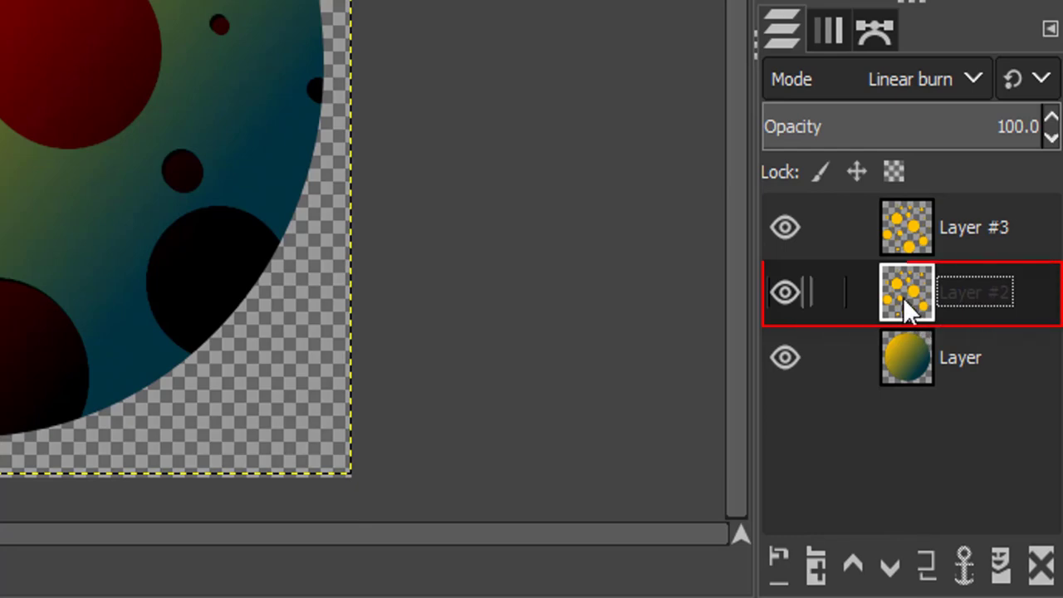
alt+click(903, 299)
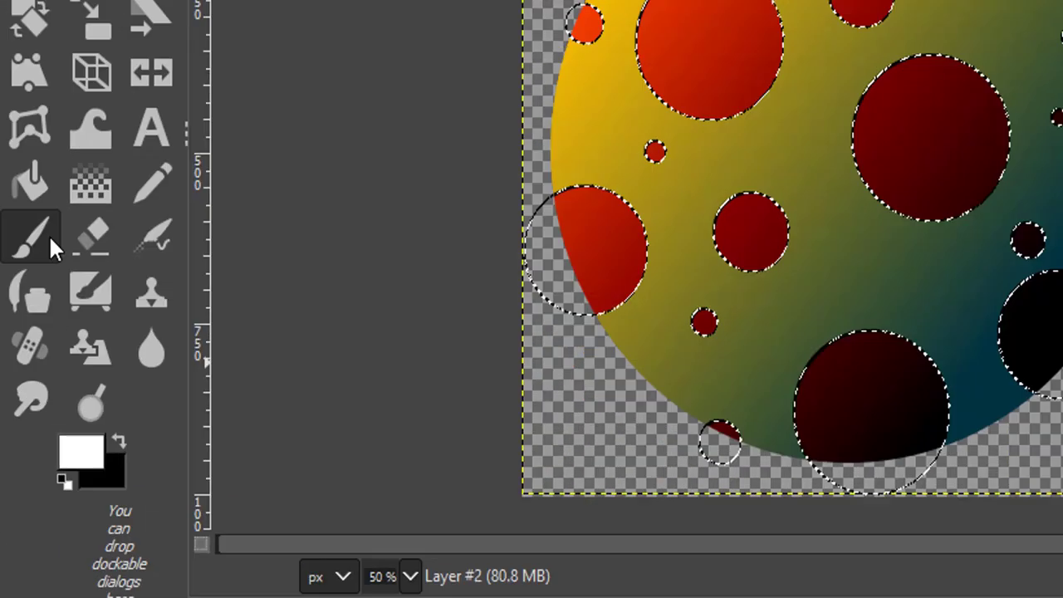
click(37, 104)
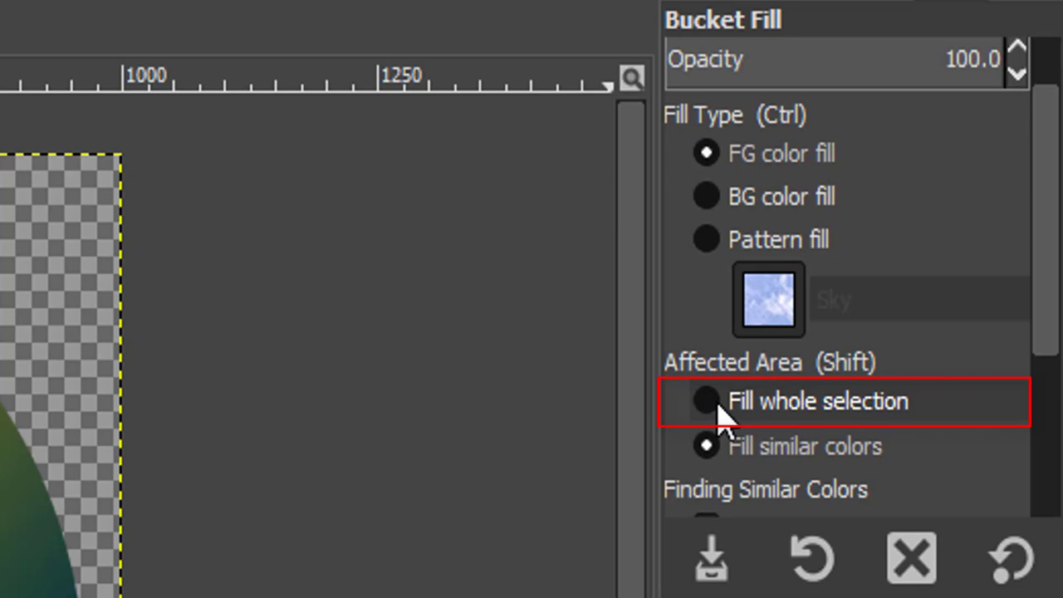
click(706, 406)
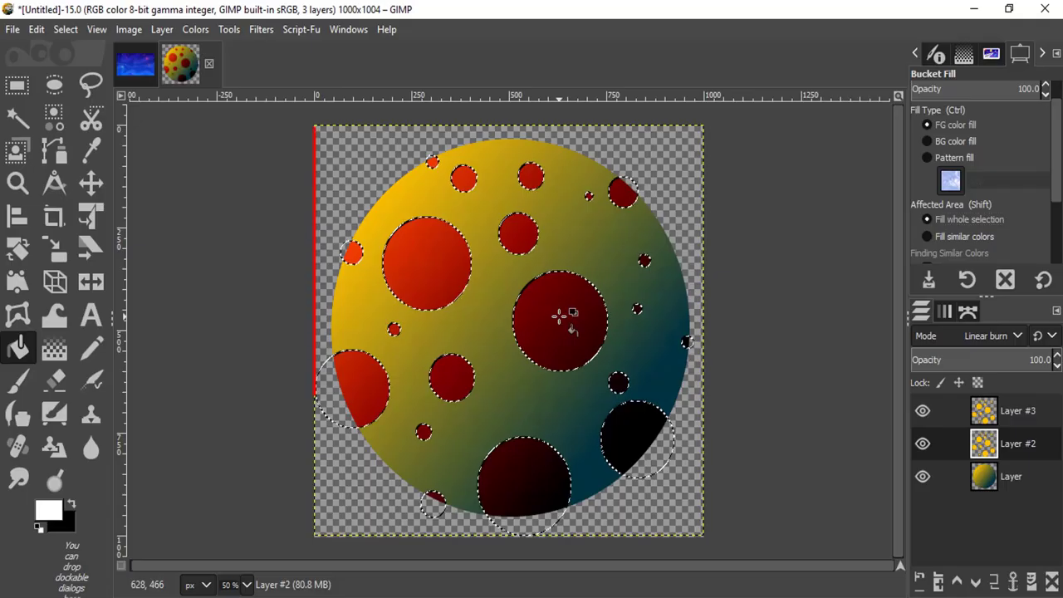
click(560, 315)
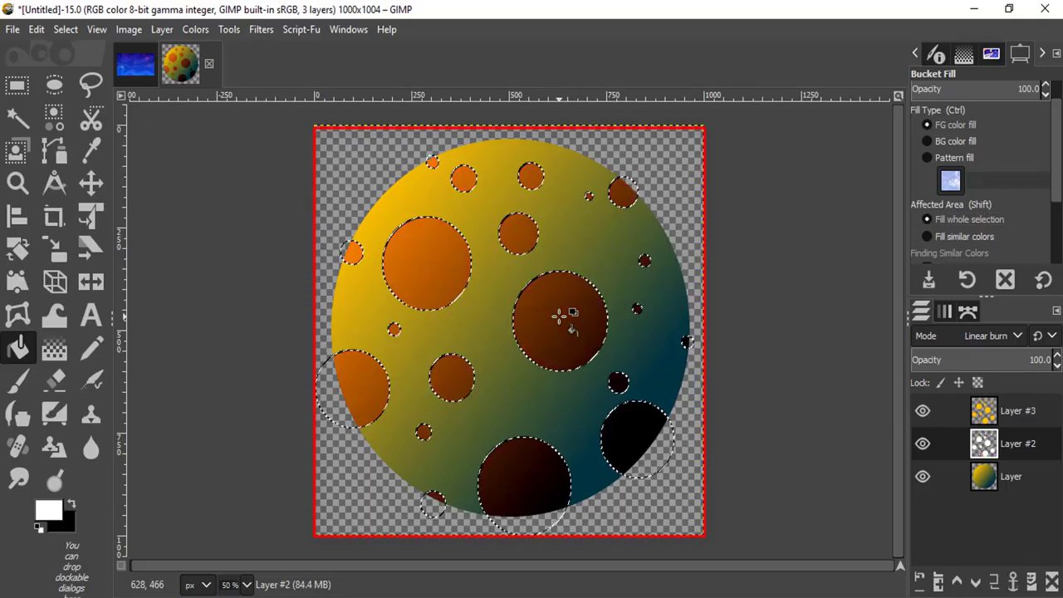
Step: Clear the selection, set Layer #2 to Normal mode, and shift it 6 px right and down
key(ctrl+shift+a)
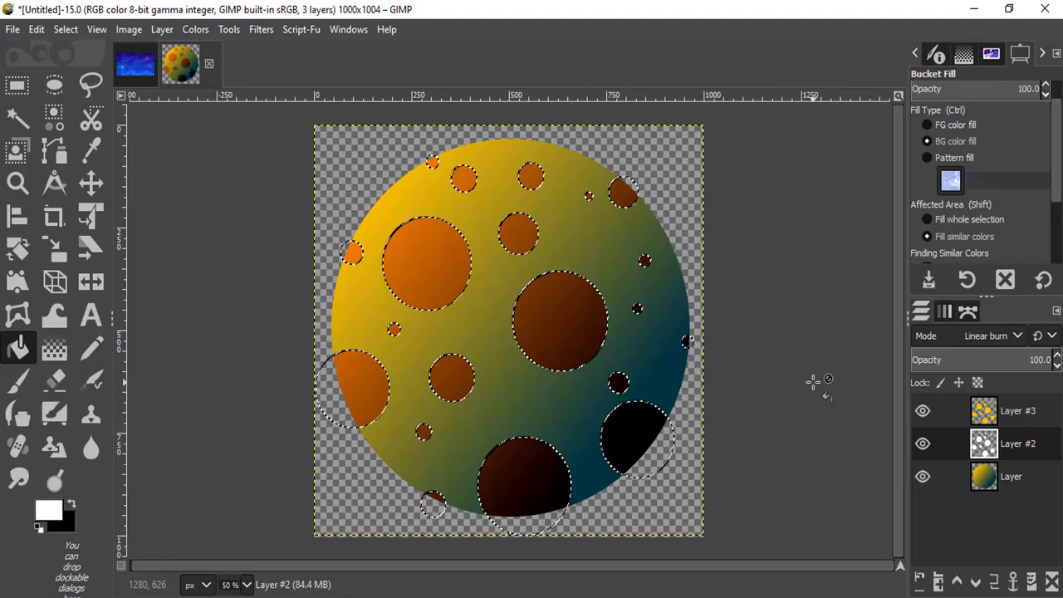
key(ctrl+shift+a)
key(m)
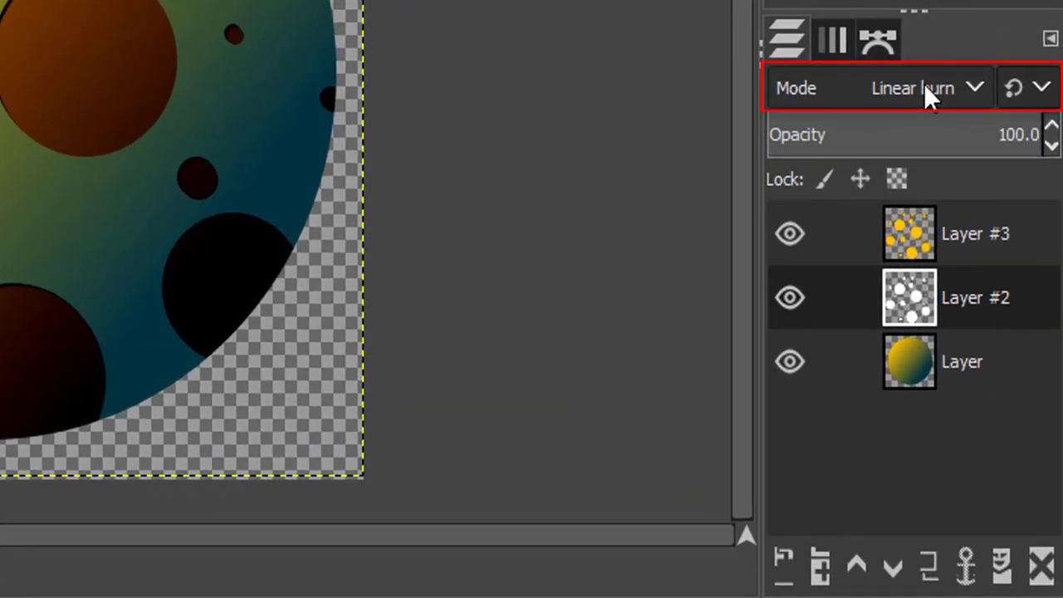
click(928, 90)
scroll(835, 182, up, 5)
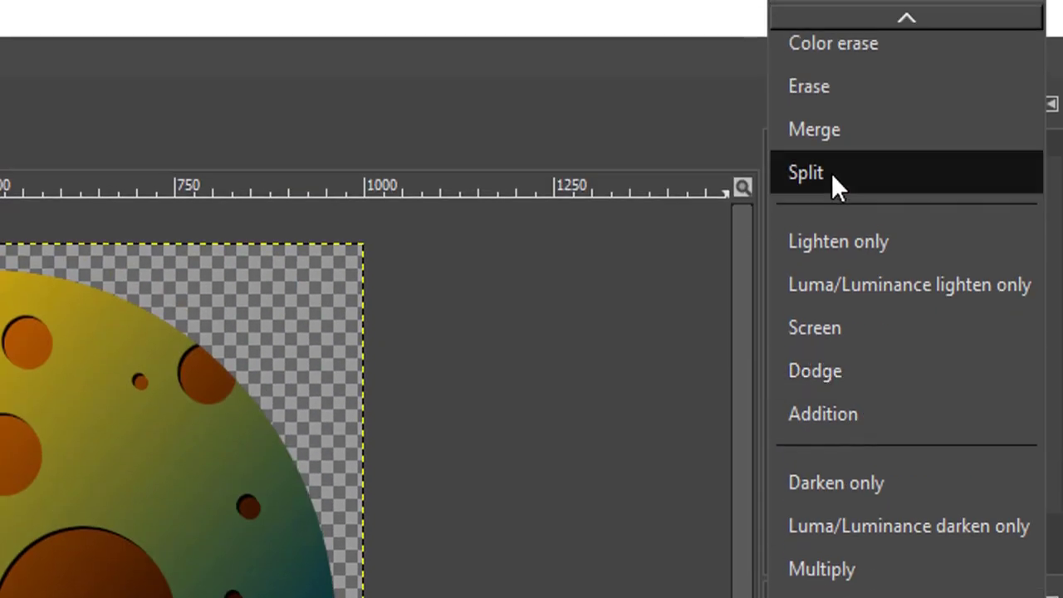
scroll(838, 130, up, 2)
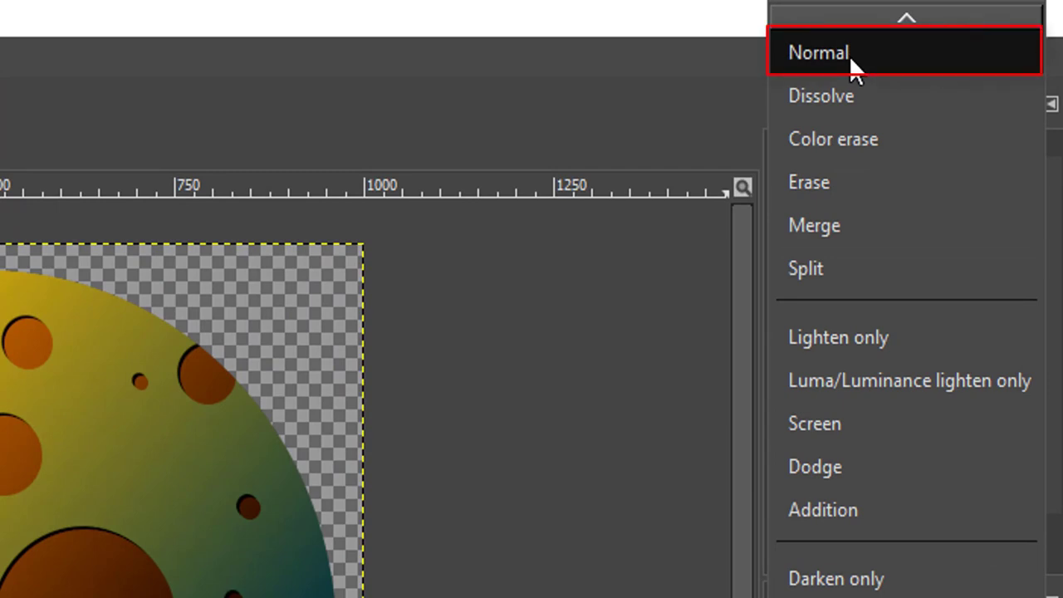
click(849, 55)
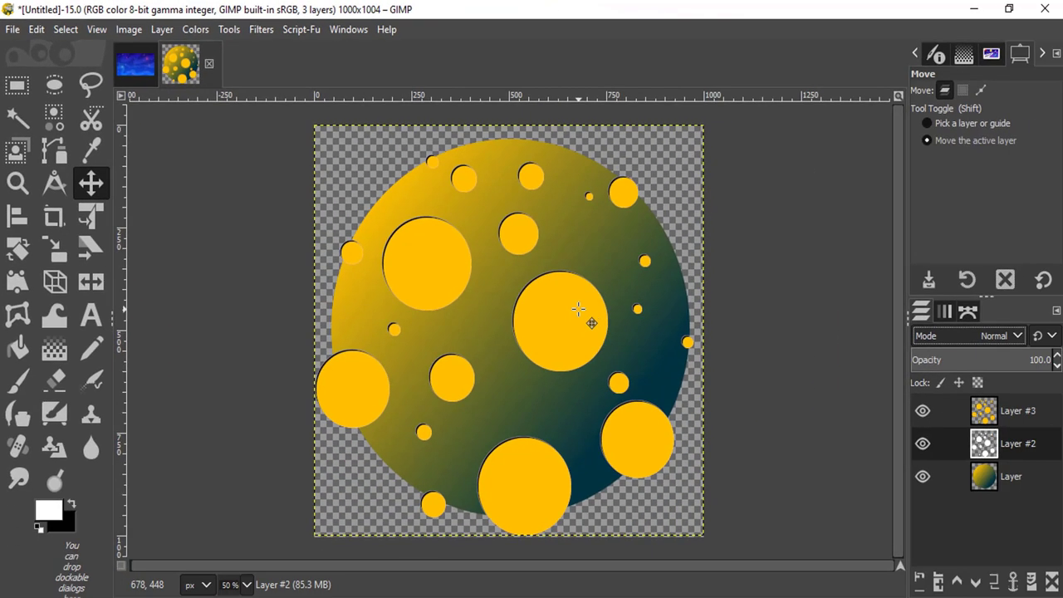
drag(575, 307, 580, 312)
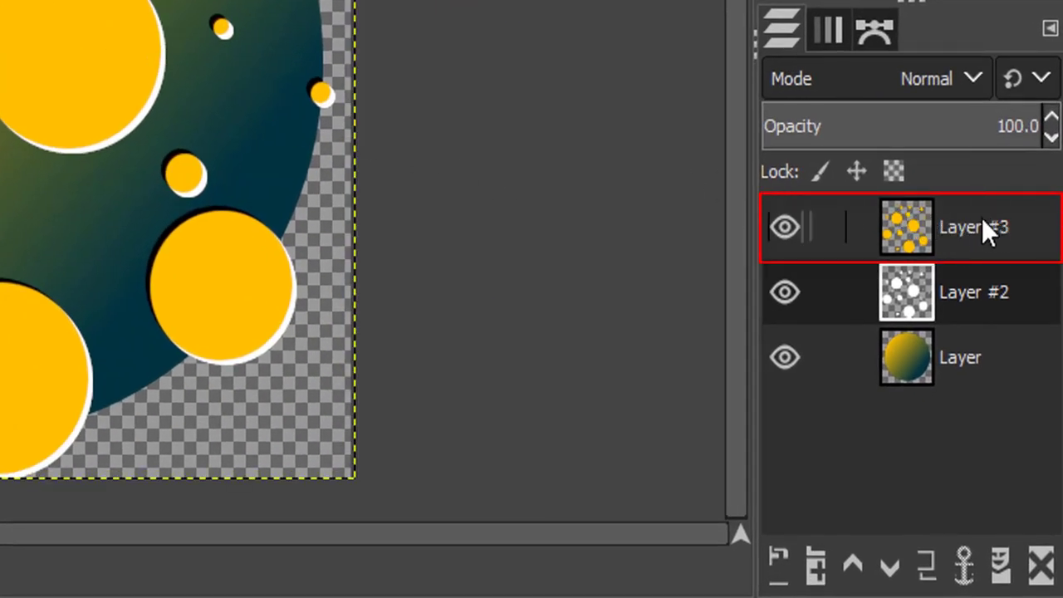
Step: Erase Layer #2's white inside the crater shapes taken from Layer #3's alpha
right_click(933, 220)
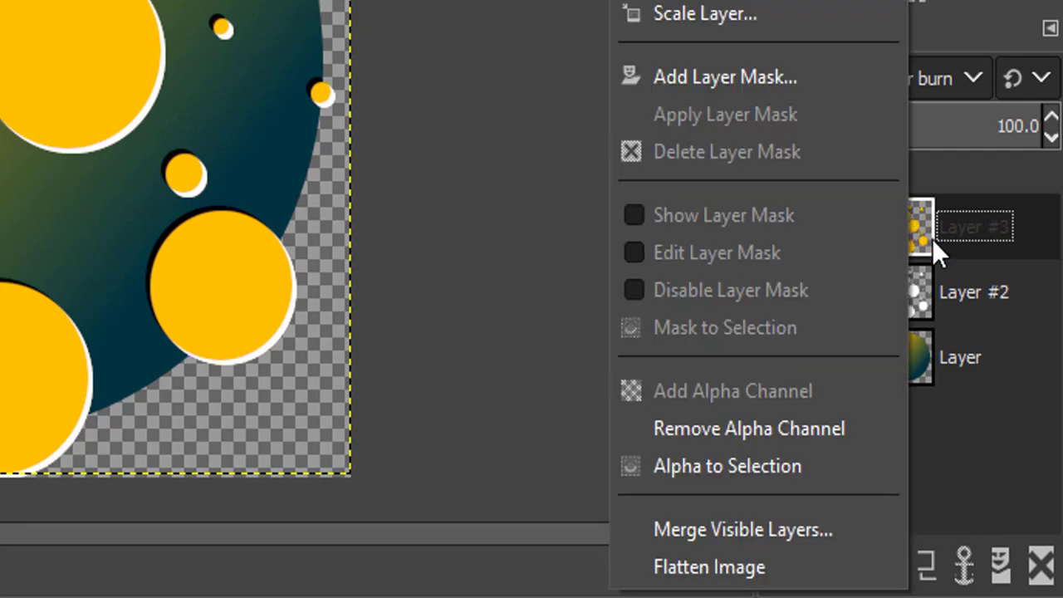
click(721, 462)
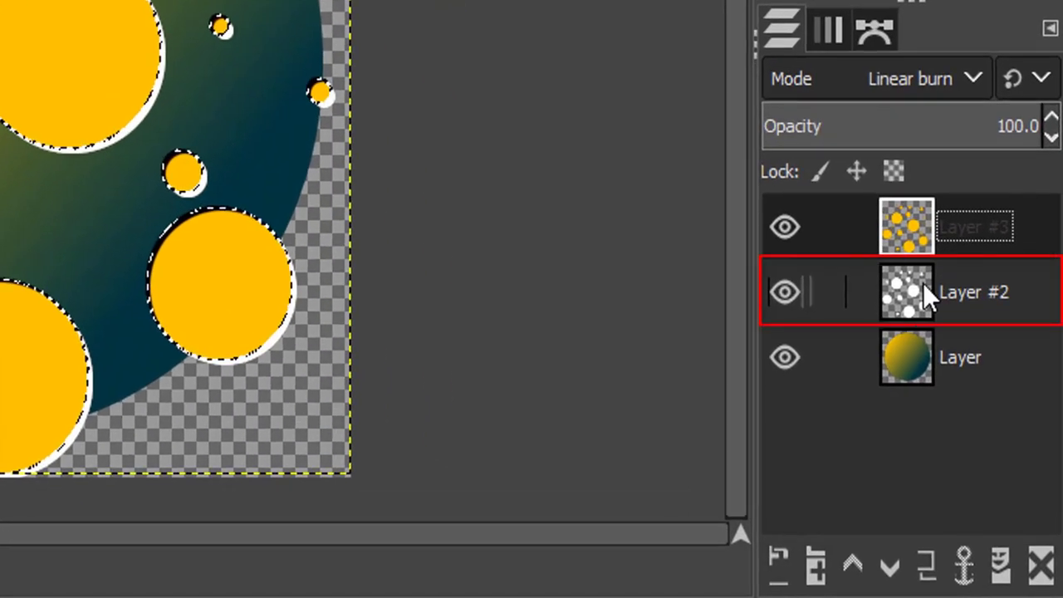
click(922, 286)
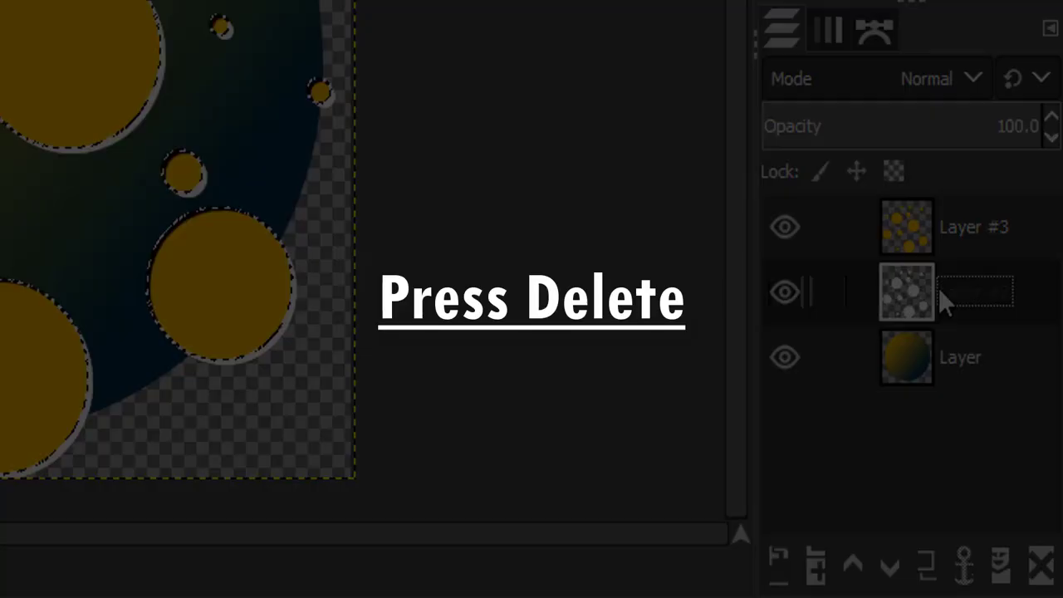
key(Delete)
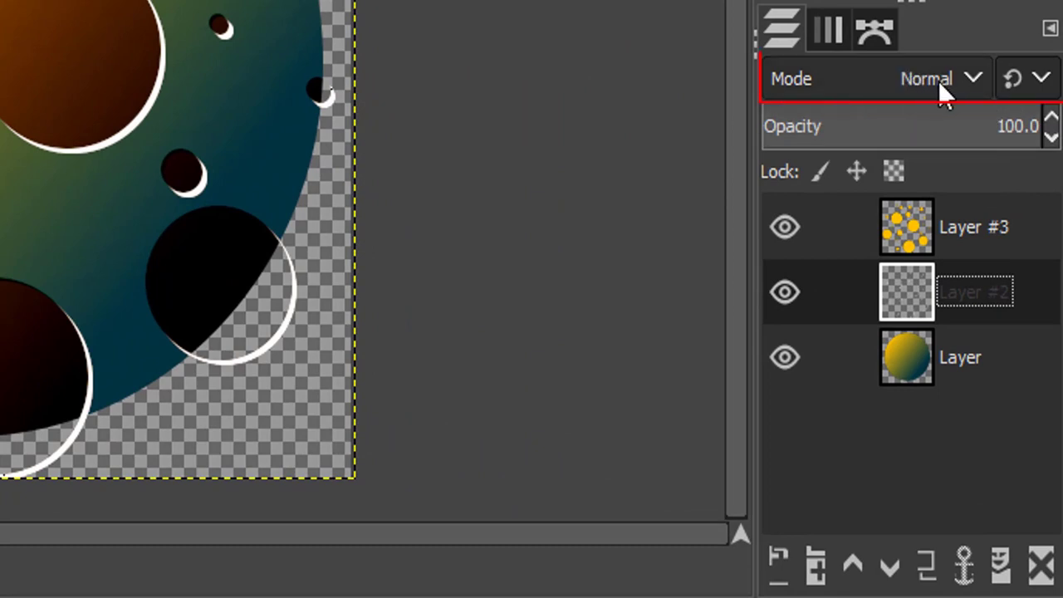
Step: Blend the white rims of Layer #2 in Screen mode at 14.8% opacity
click(913, 78)
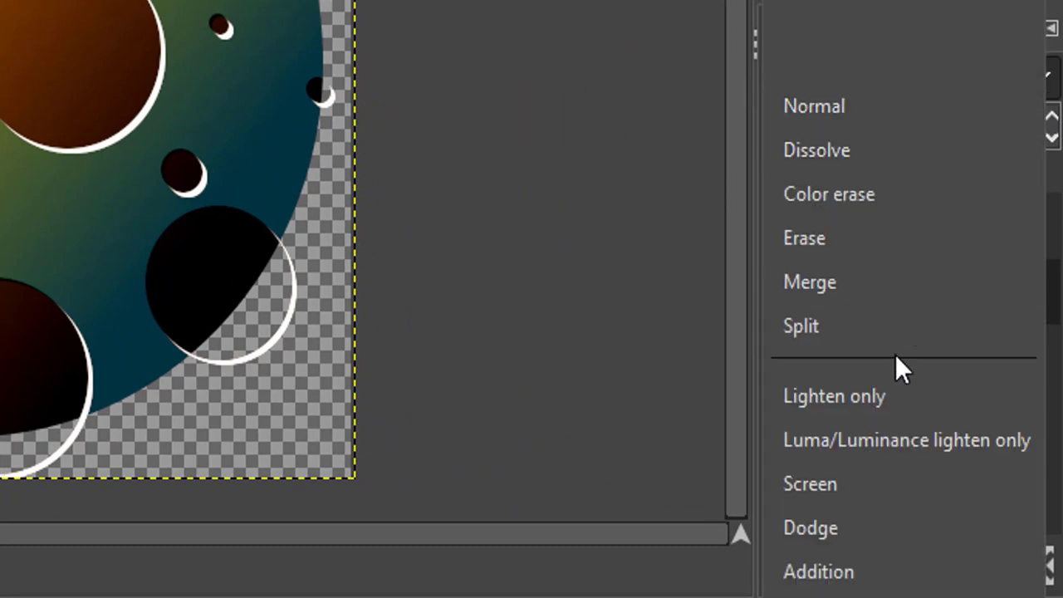
scroll(864, 497, down, 2)
scroll(864, 494, down, 5)
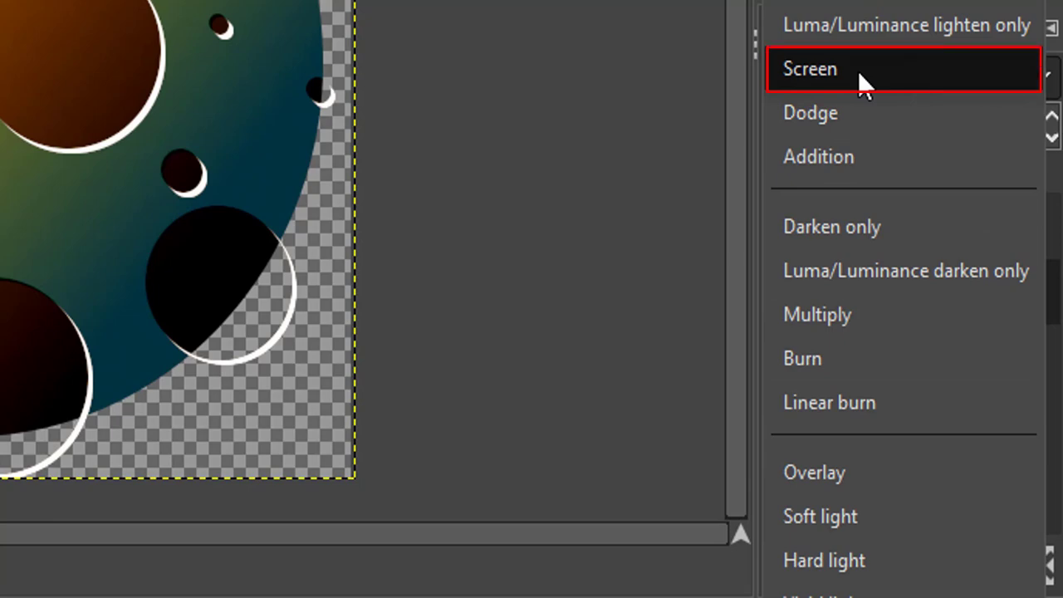
click(858, 70)
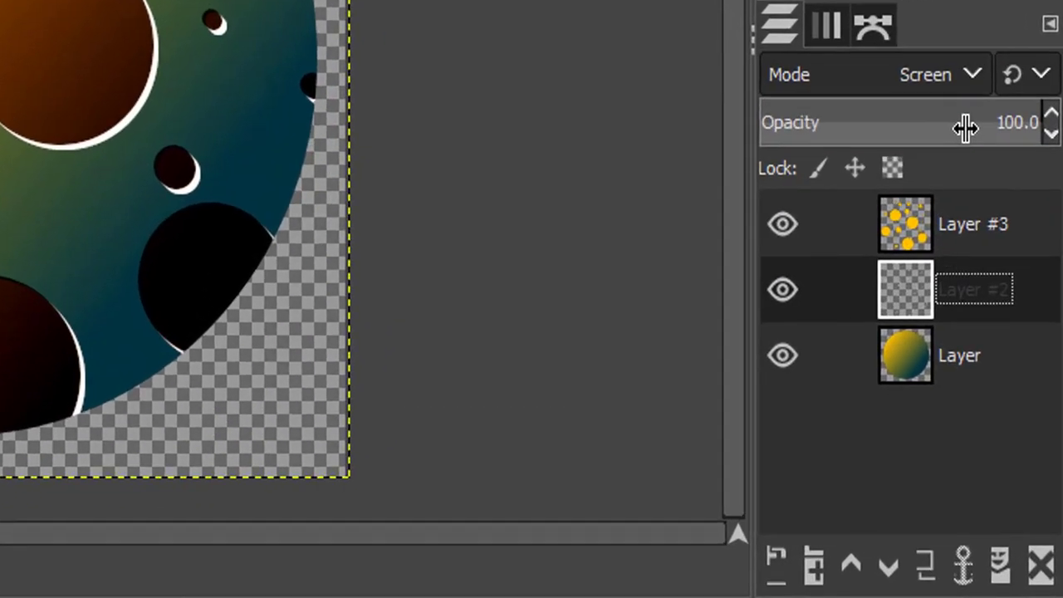
drag(1013, 361, 998, 359)
mouse_move(934, 122)
mouse_down()
mouse_move(791, 127)
mouse_move(801, 124)
mouse_up()
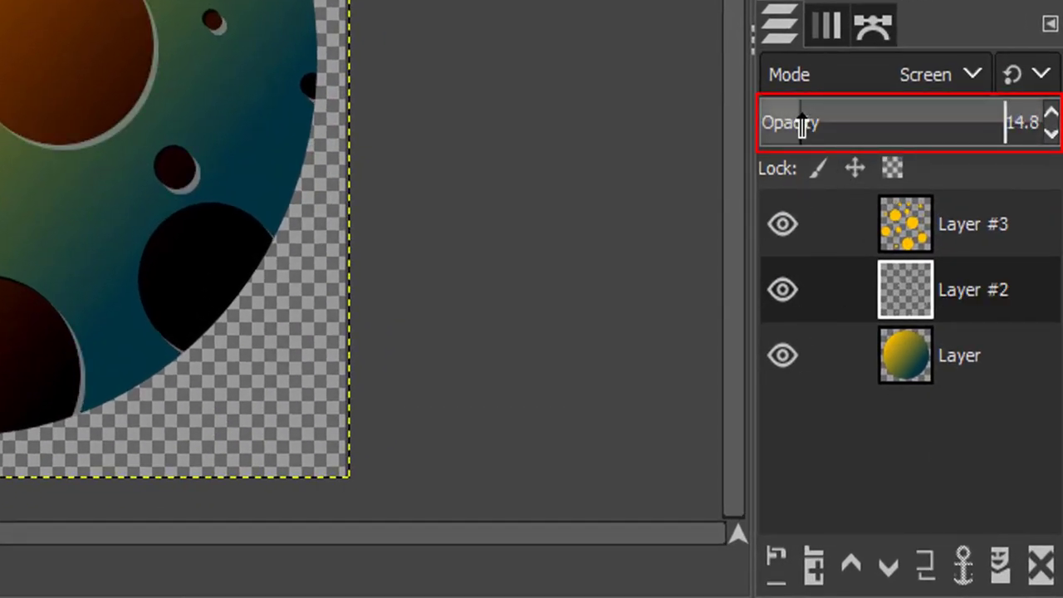
click(947, 221)
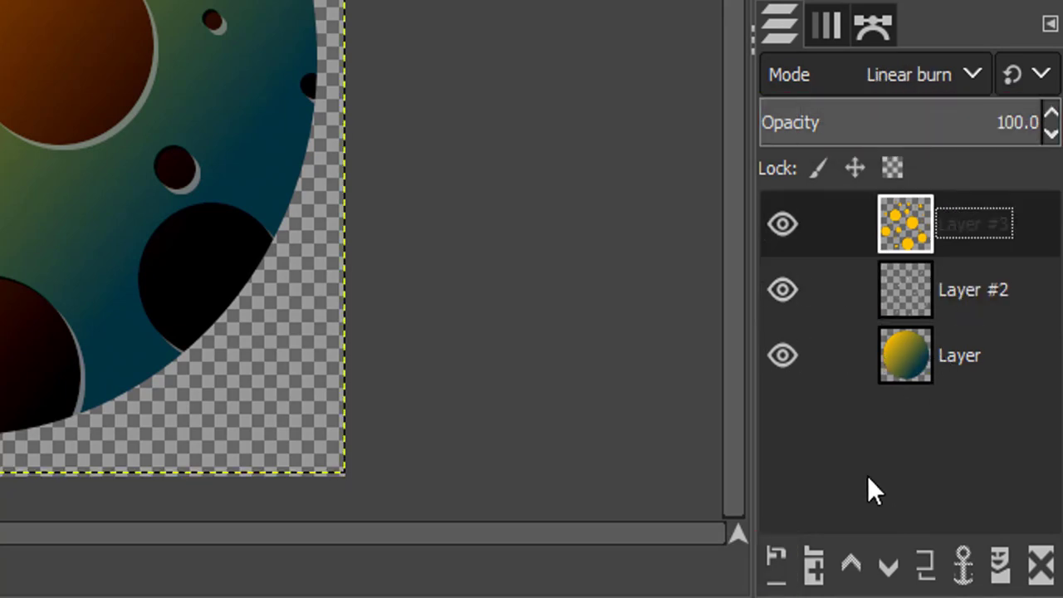
click(781, 568)
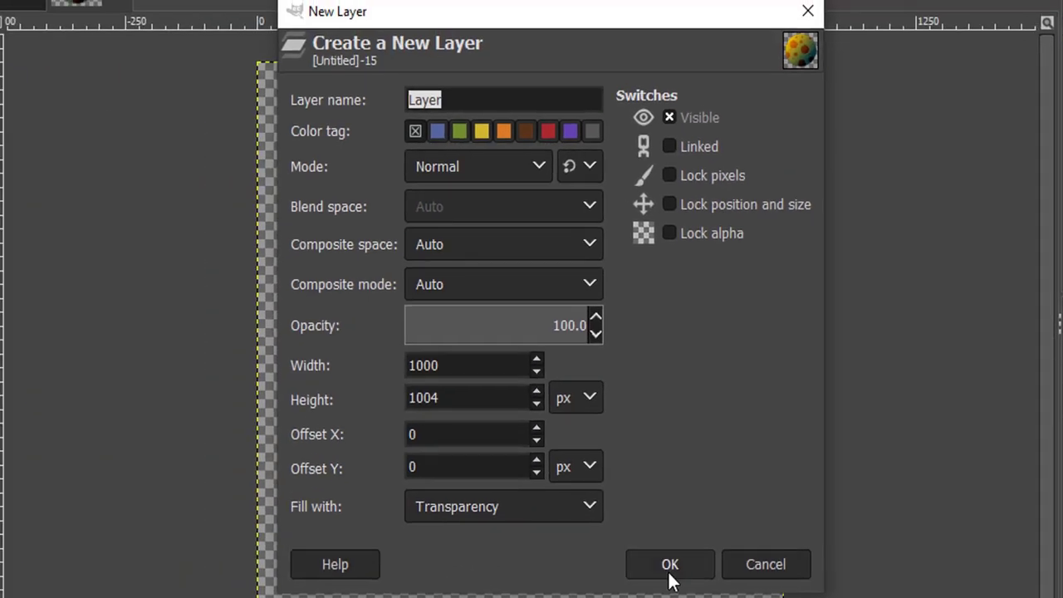
Step: Add a transparent top layer and draw a closed curved path around the moon's lower-left portion
click(671, 565)
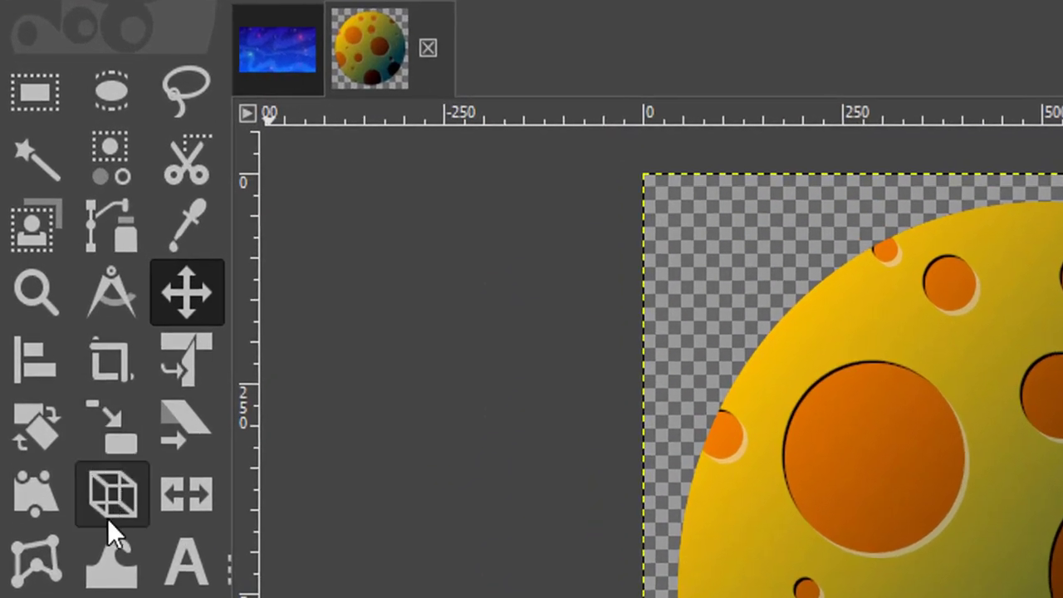
click(107, 233)
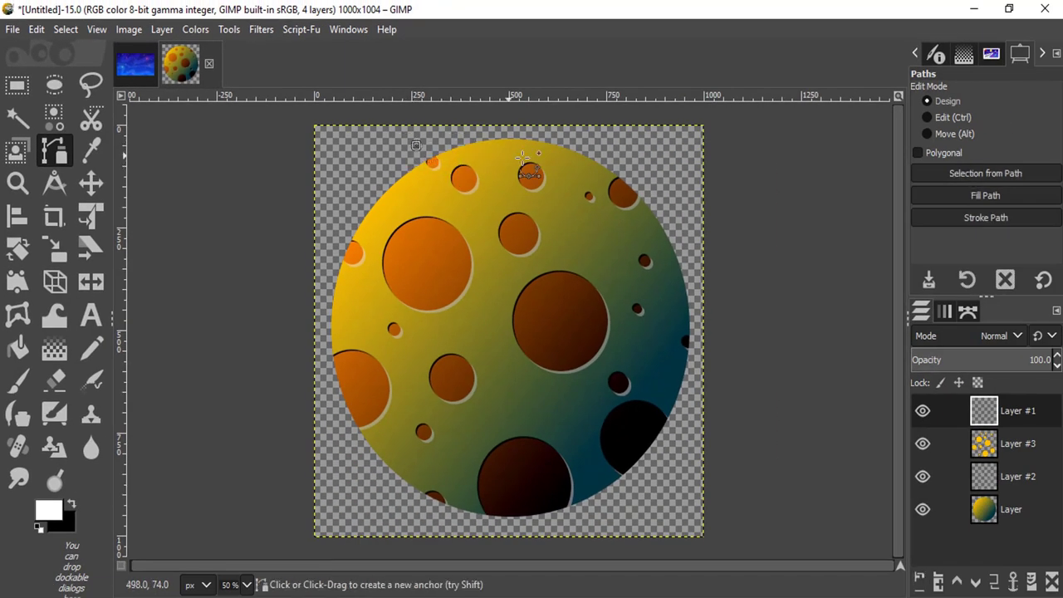
mouse_move(526, 195)
mouse_down()
mouse_move(498, 317)
mouse_move(537, 441)
mouse_up()
drag(482, 416, 488, 425)
drag(593, 454, 640, 457)
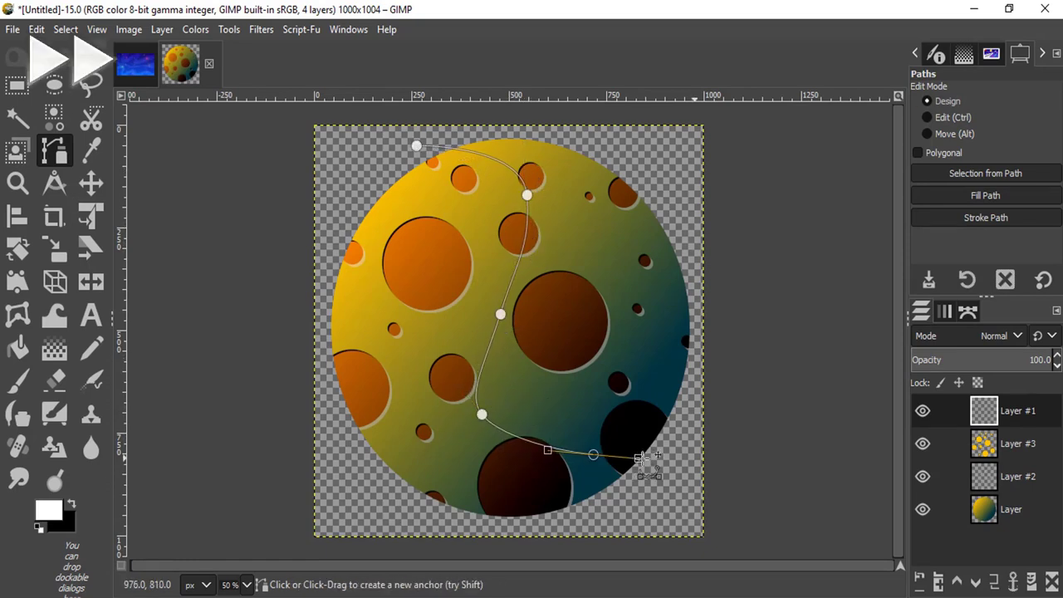
click(698, 458)
click(600, 514)
click(535, 529)
click(368, 500)
click(300, 264)
click(369, 169)
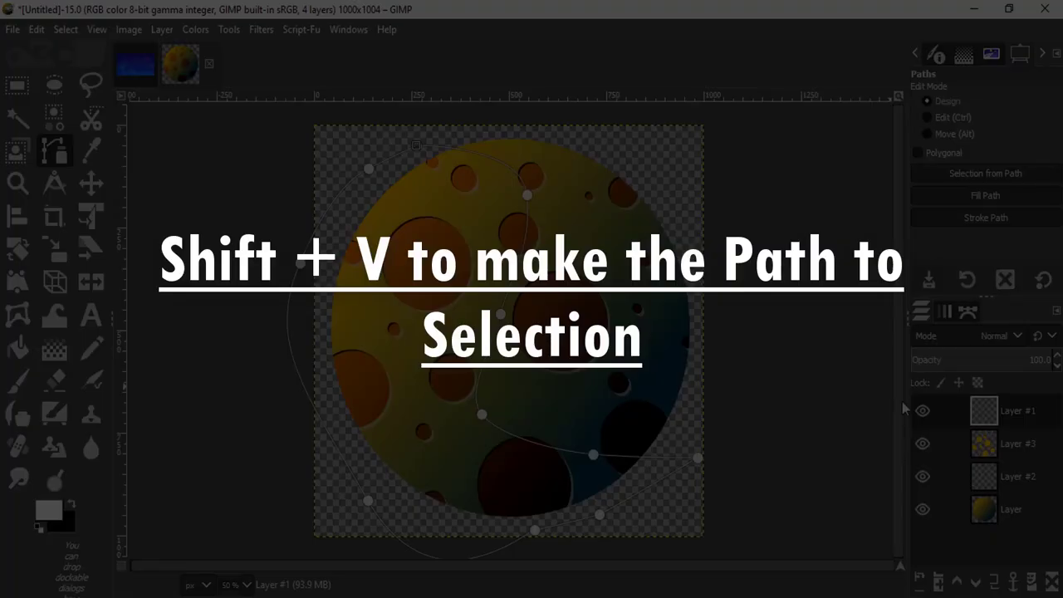
Step: Convert the path to a selection and fill it with white
key(shift+v)
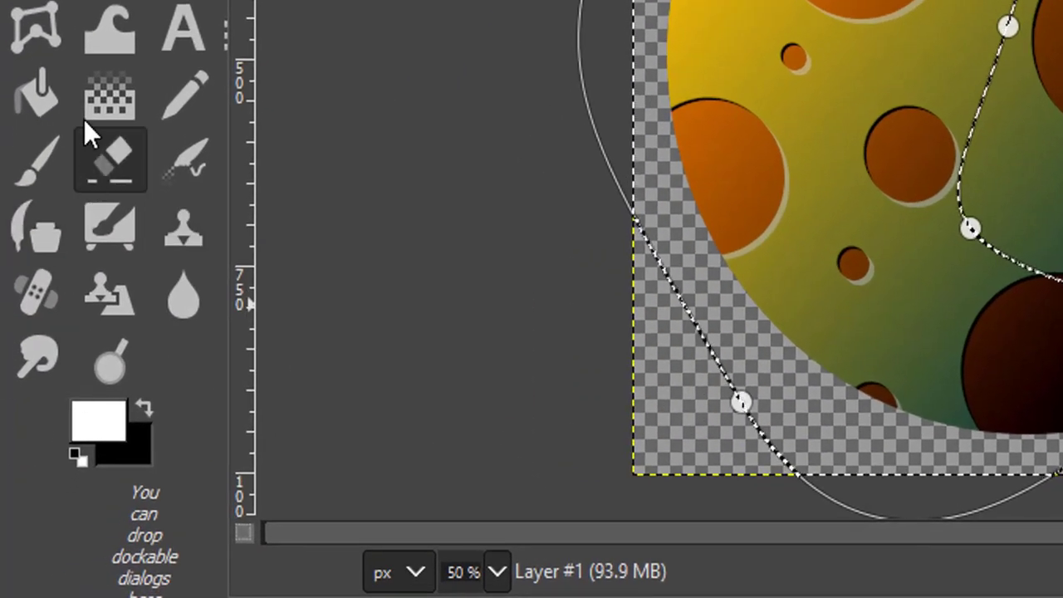
click(53, 98)
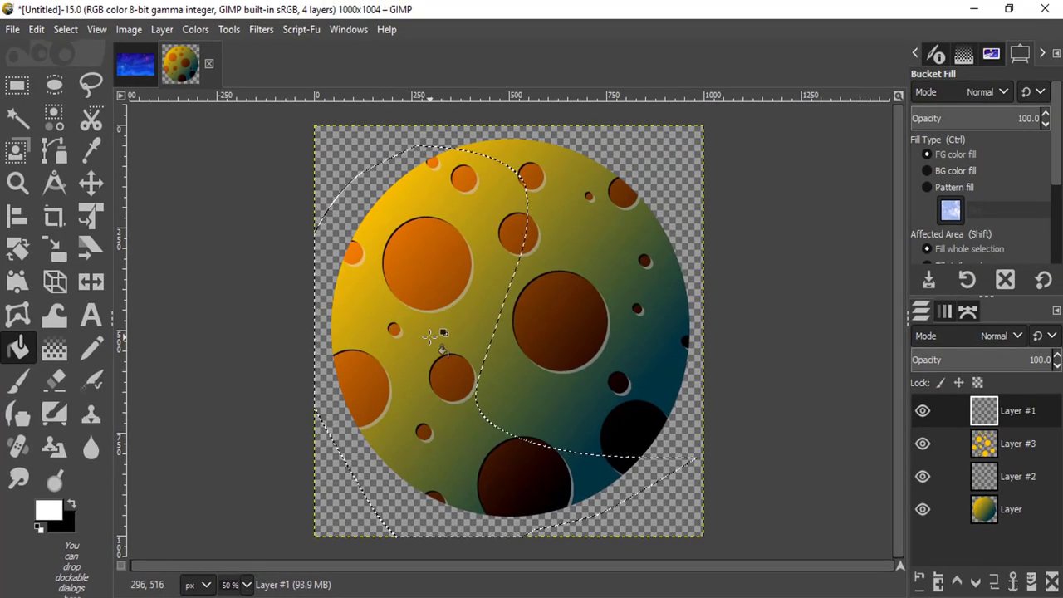
click(429, 335)
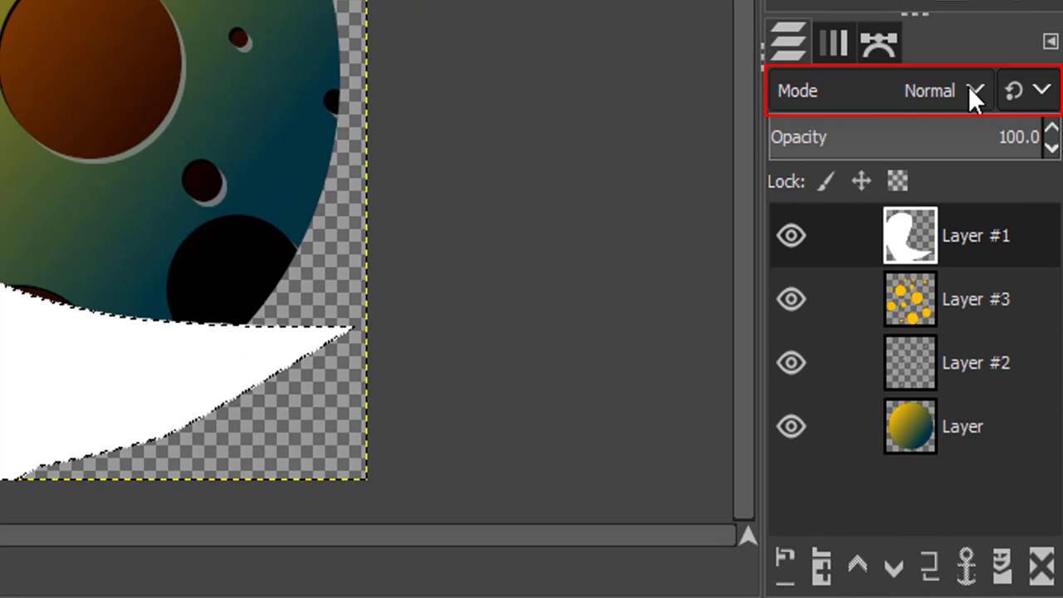
Step: Set the shading layer to Soft light at 30.2% opacity and deselect
click(969, 86)
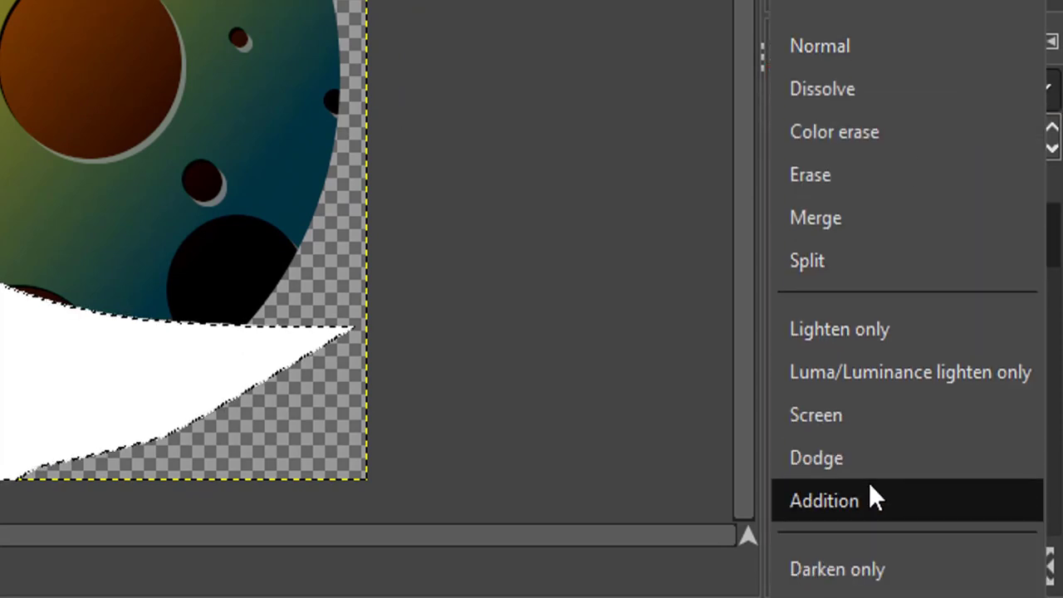
scroll(868, 483, down, 5)
scroll(869, 483, down, 1)
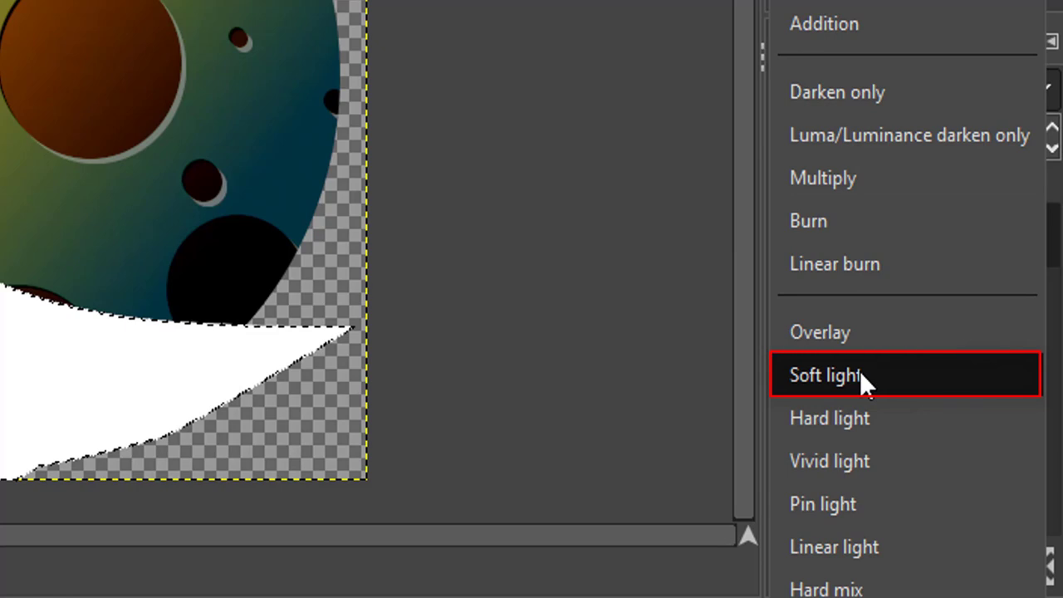
click(859, 371)
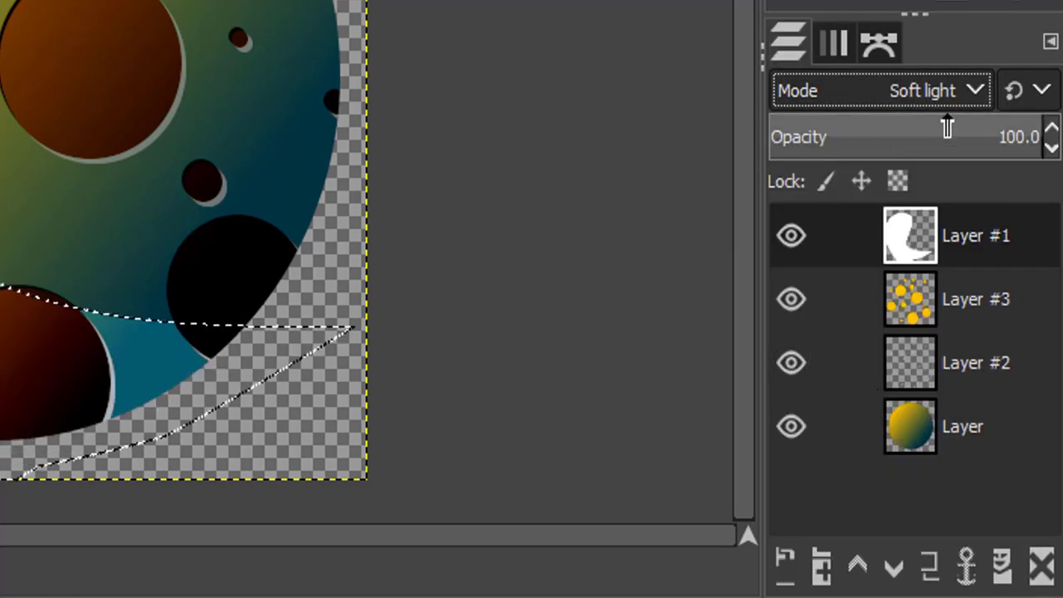
drag(966, 137, 852, 137)
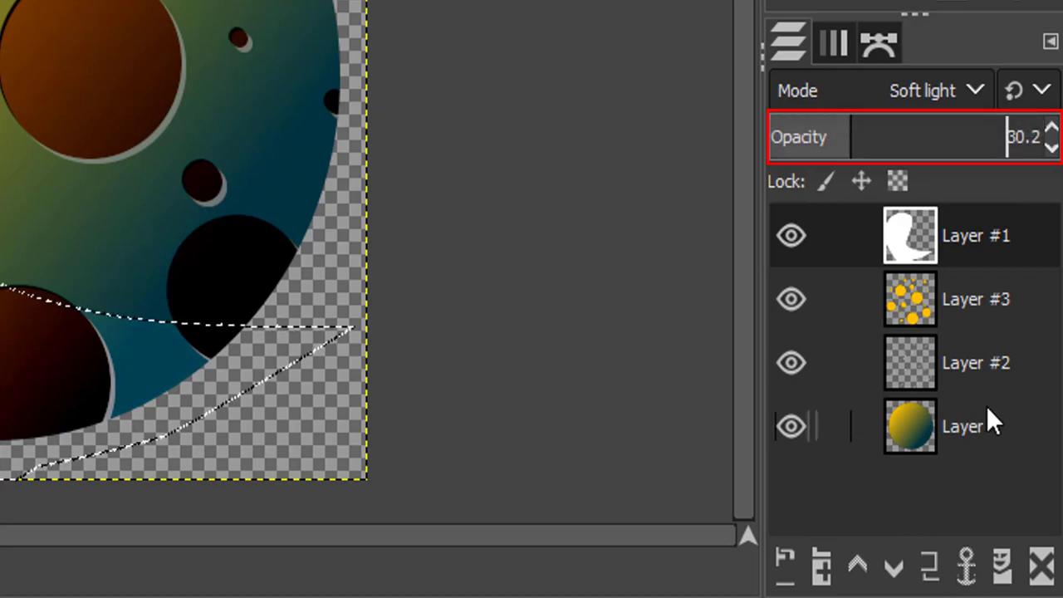
key(ctrl+shift+a)
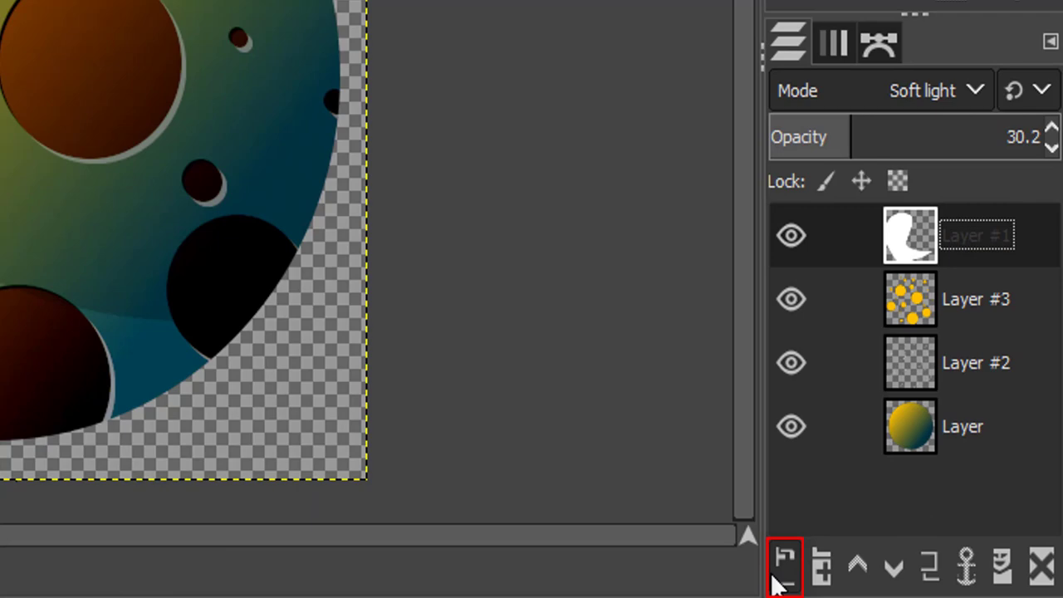
Step: Add a new transparent layer and draw a closed crescent path around the upper-left crater
click(781, 572)
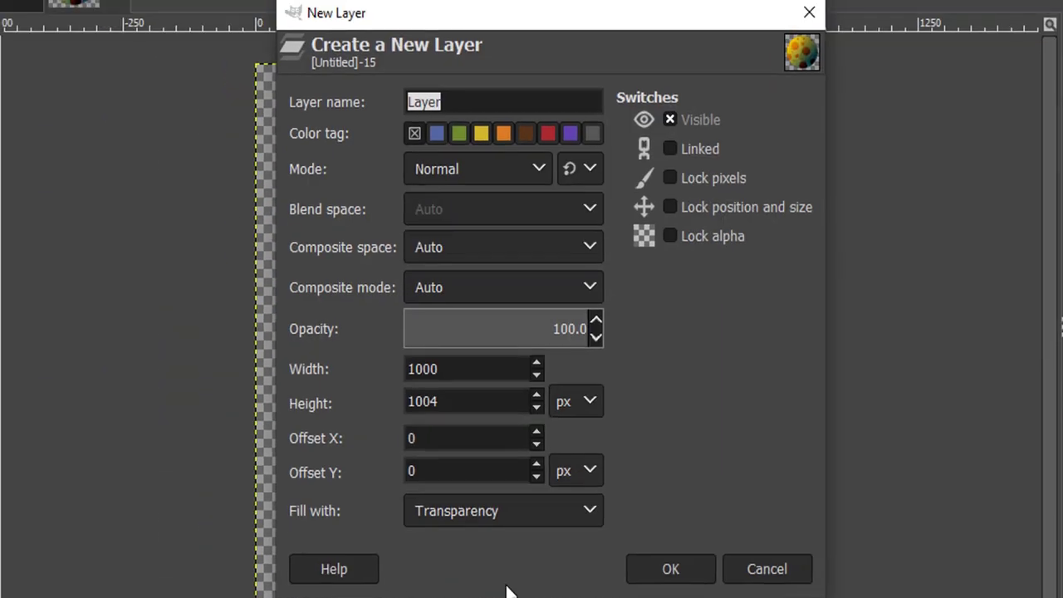
click(667, 567)
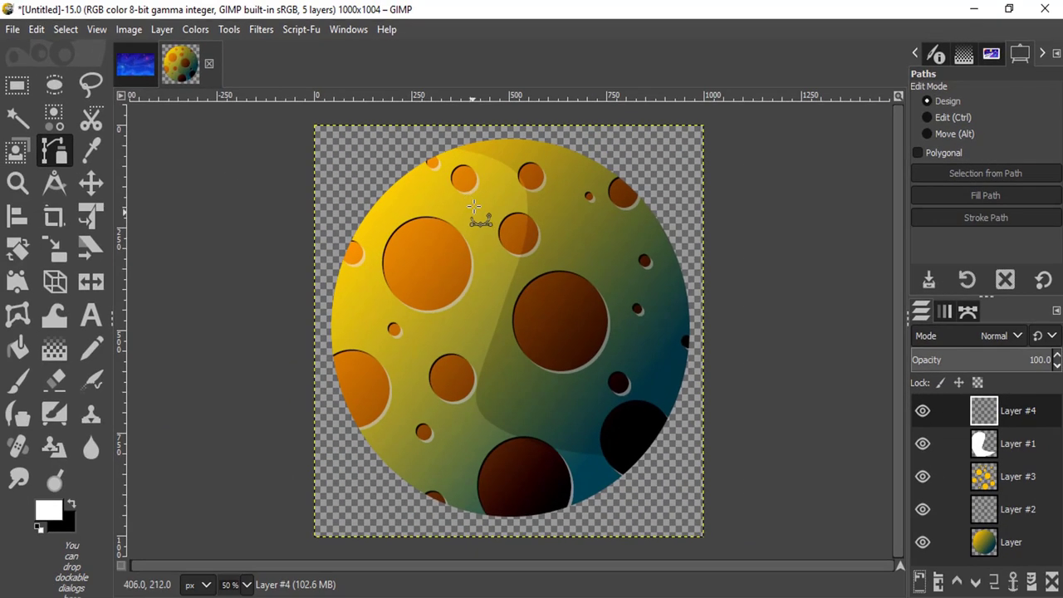
click(471, 196)
click(386, 250)
click(377, 323)
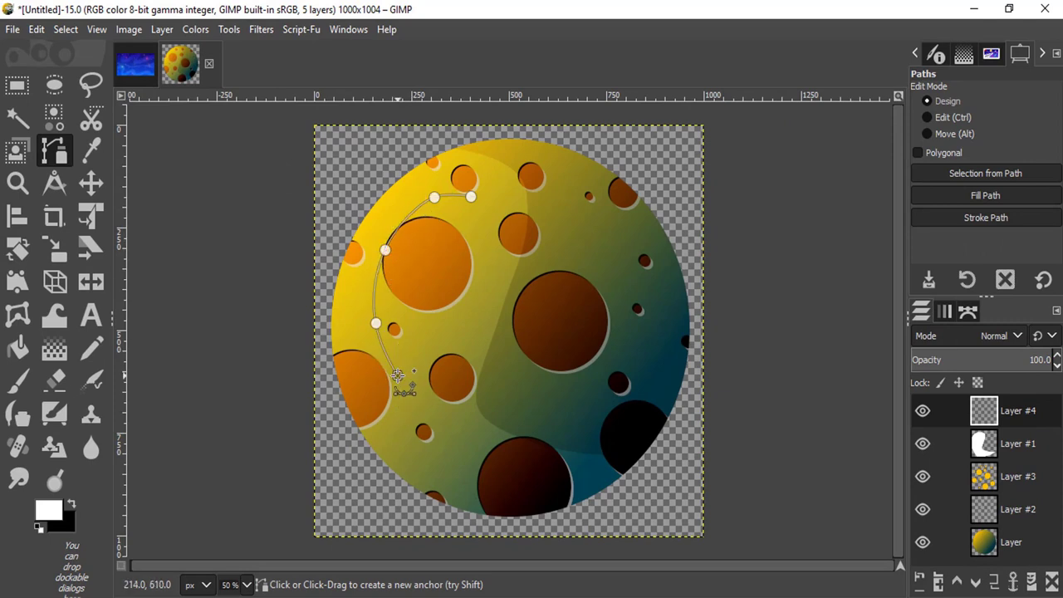
click(397, 375)
click(388, 299)
click(449, 259)
click(485, 245)
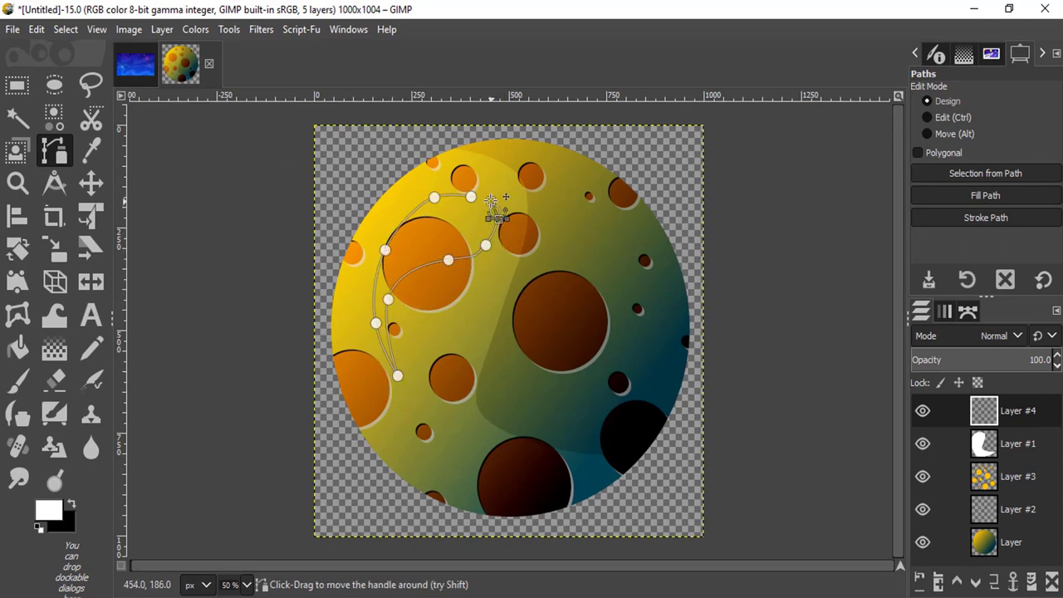
click(495, 210)
ctrl+click(470, 196)
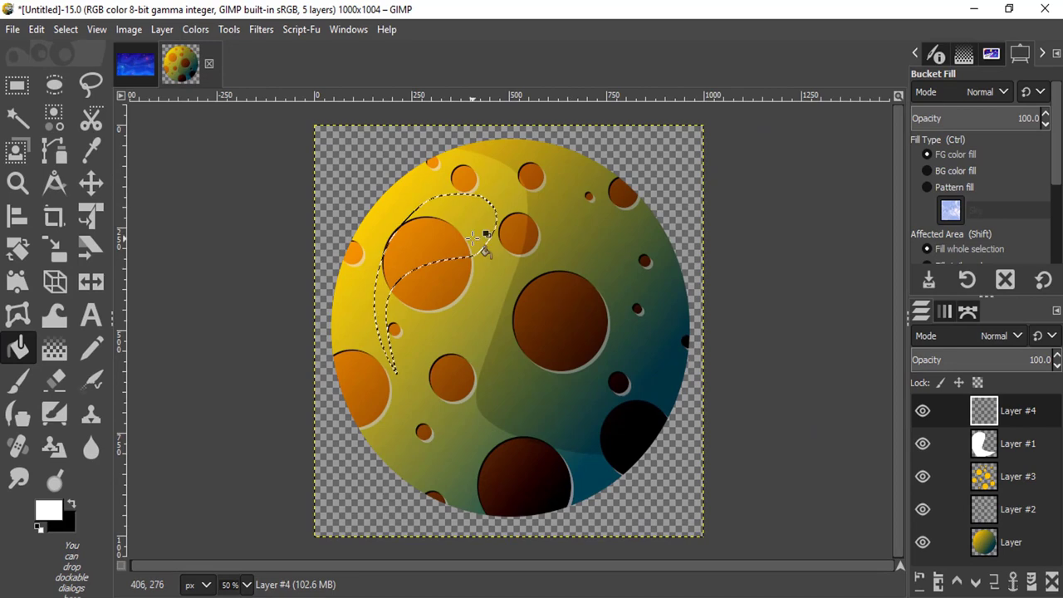
Step: Fill the crescent white and blend it in Soft light at 30.8% opacity
click(469, 245)
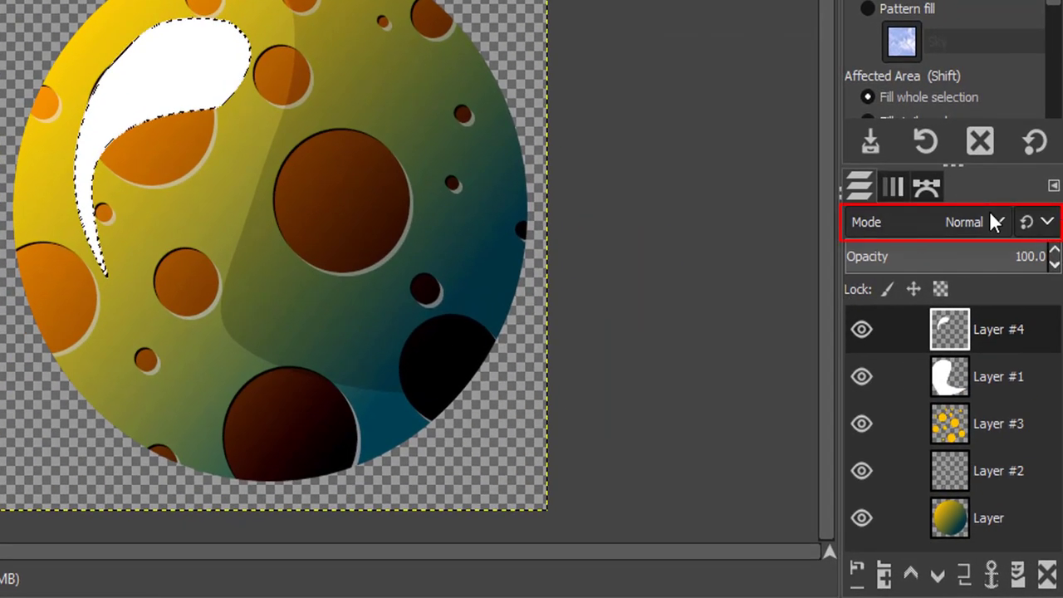
click(989, 218)
scroll(976, 414, down, 1)
scroll(975, 415, down, 4)
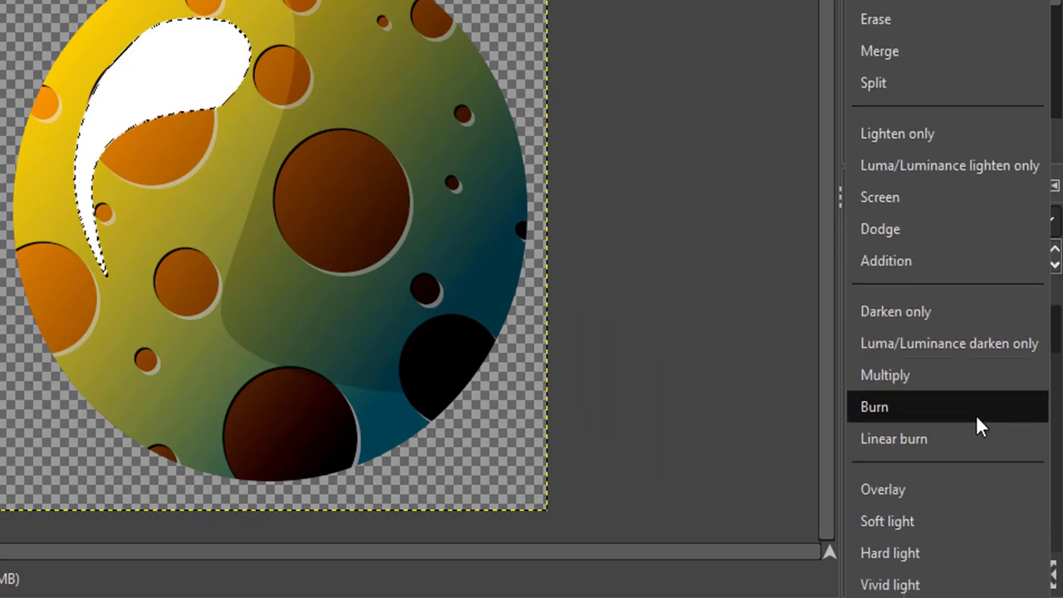
scroll(976, 414, down, 2)
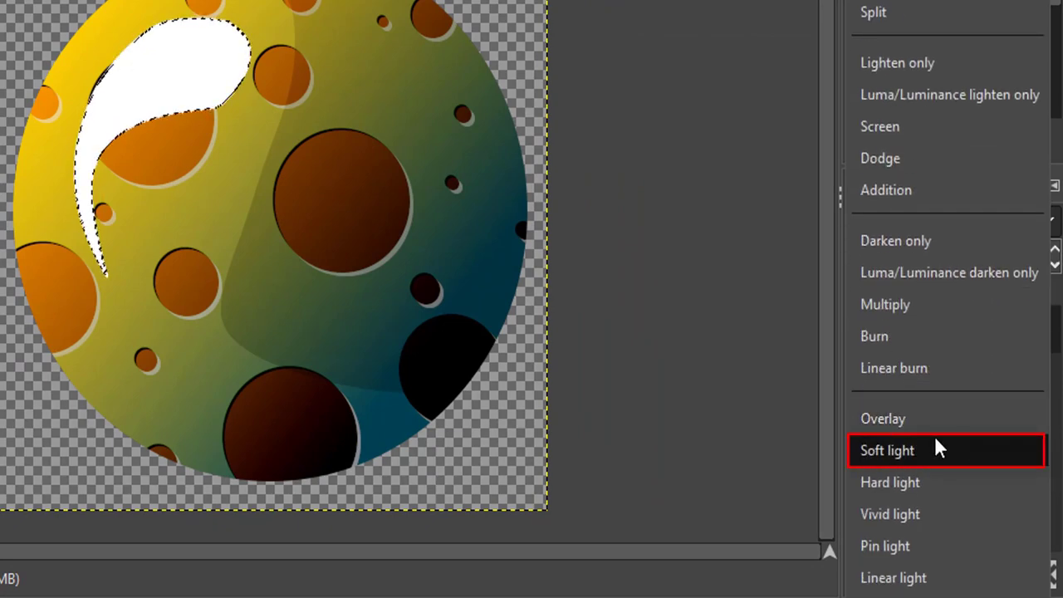
click(936, 441)
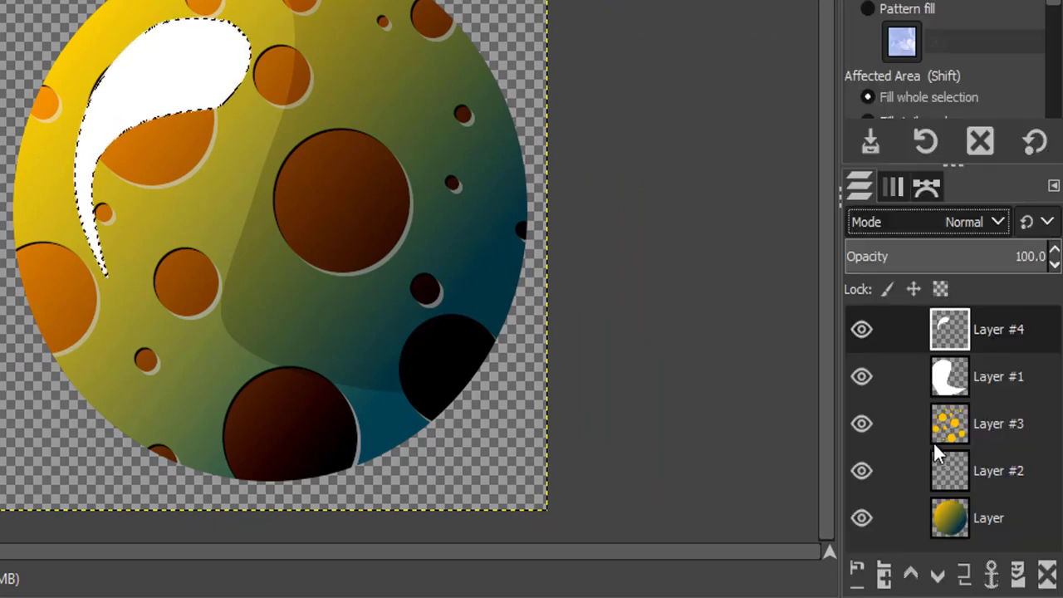
click(914, 256)
drag(914, 257, 910, 257)
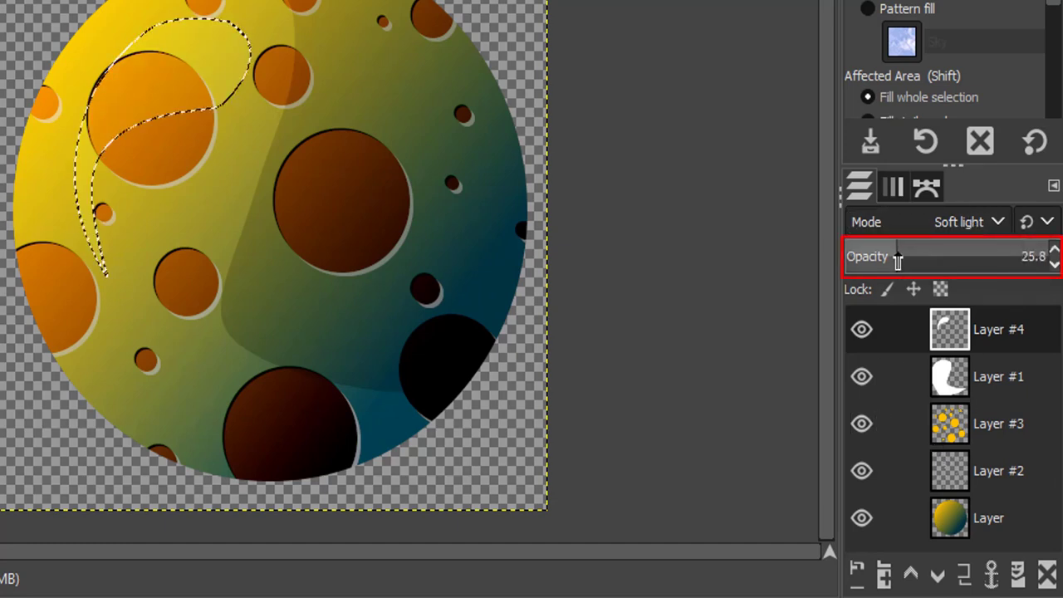
drag(910, 255, 904, 254)
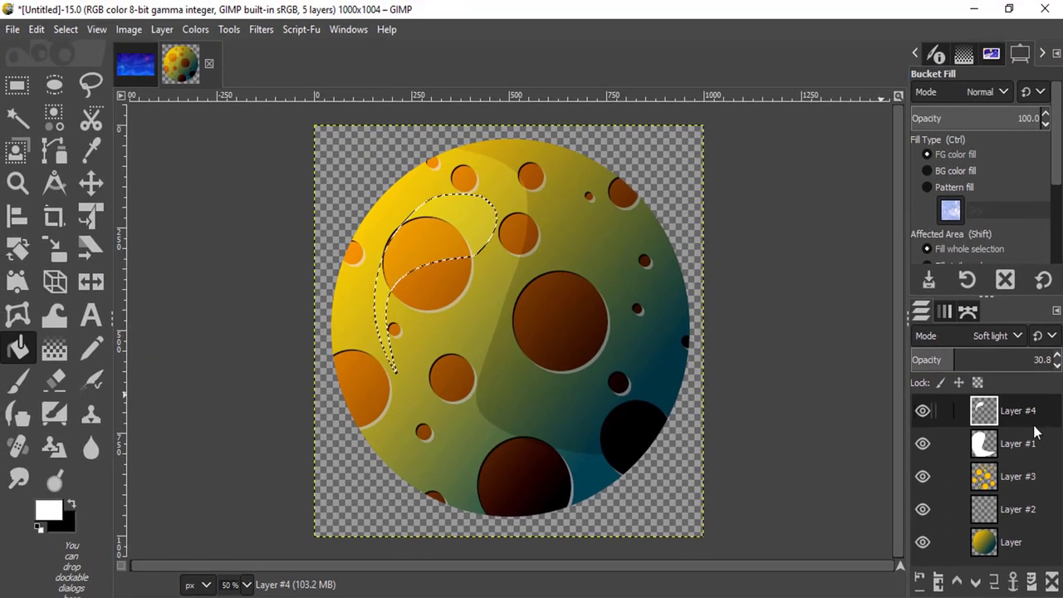
double_click(1018, 410)
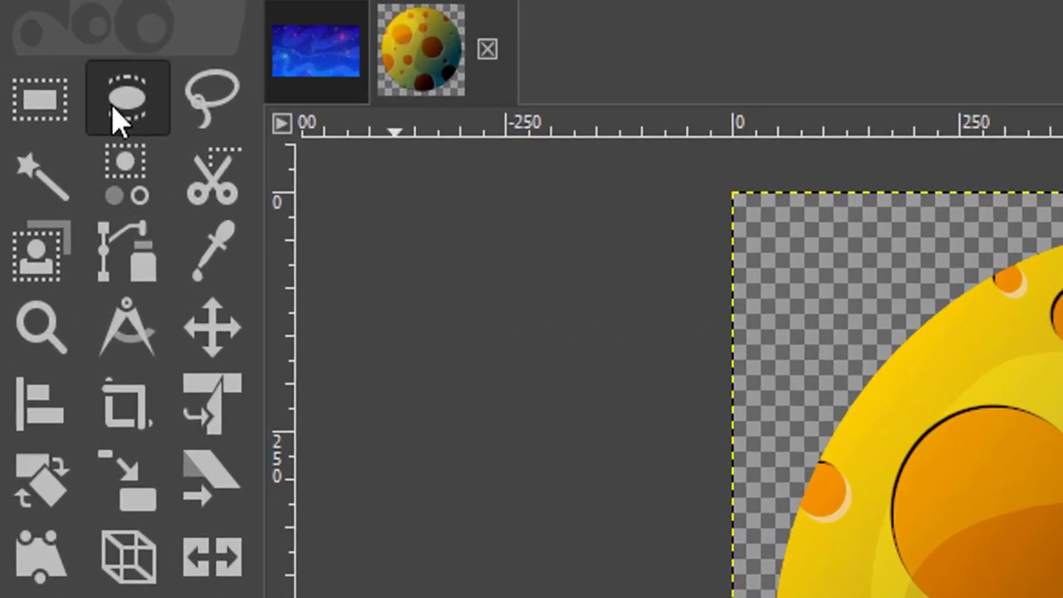
Step: Make a small elliptical selection near the moon's top-left edge and zoom out
click(55, 84)
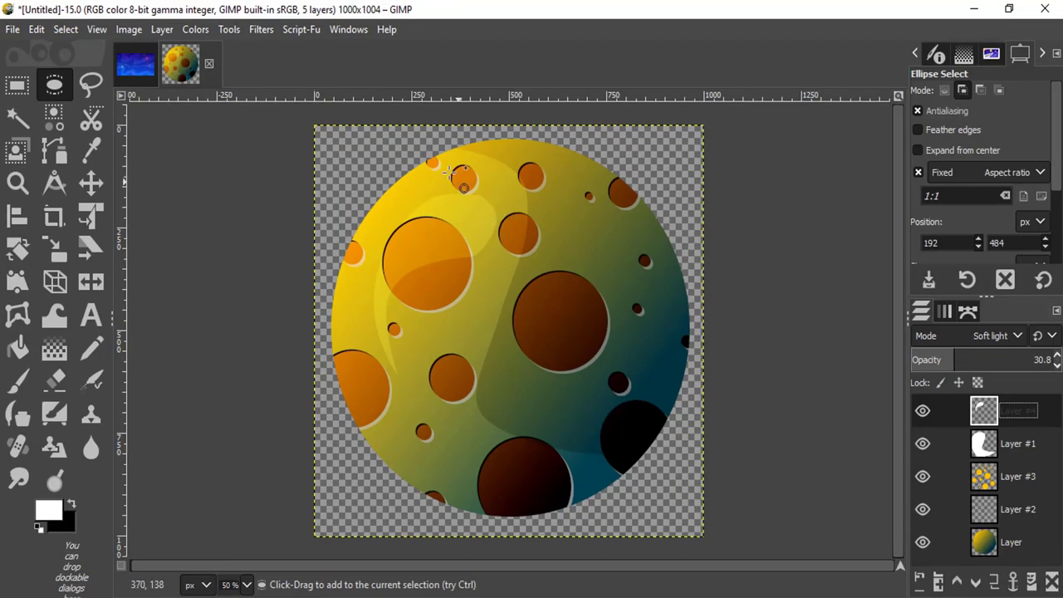
drag(417, 177, 435, 196)
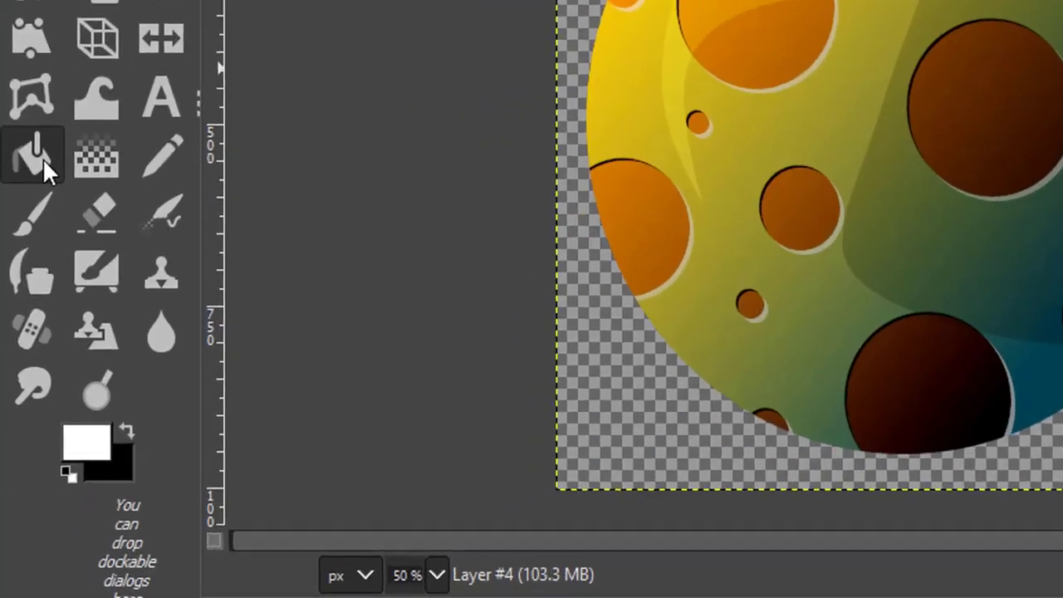
click(24, 348)
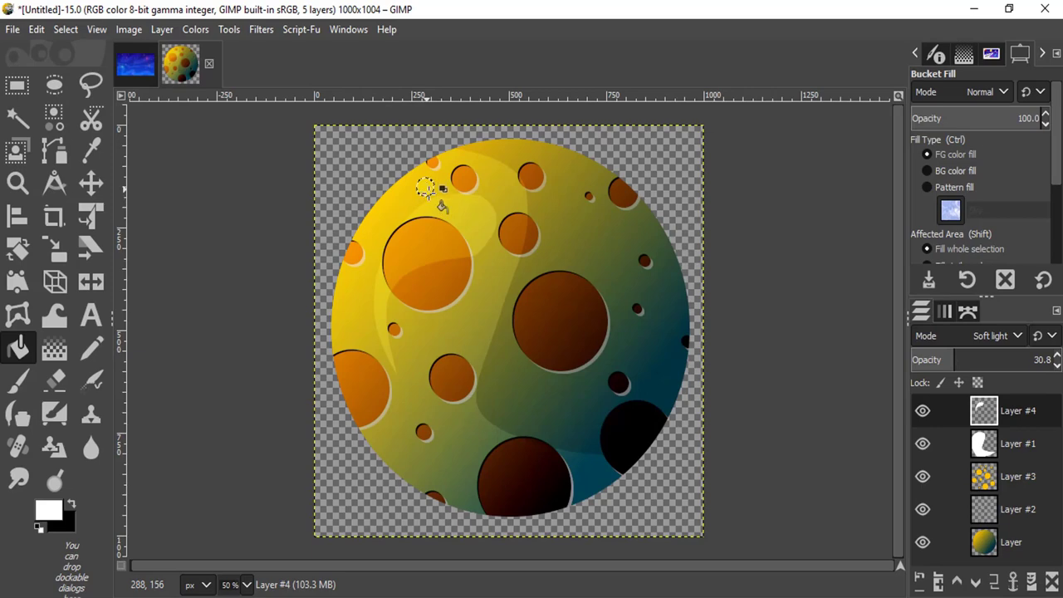
key(minus)
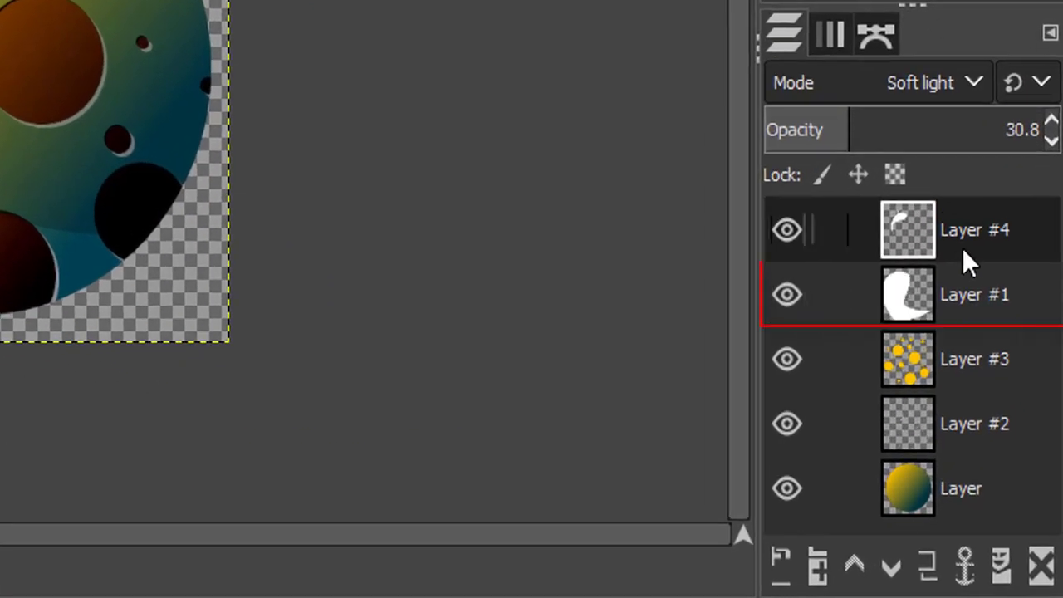
Step: Apply a Gaussian Blur of size 8.87 to the Layer #1 shading
double_click(961, 246)
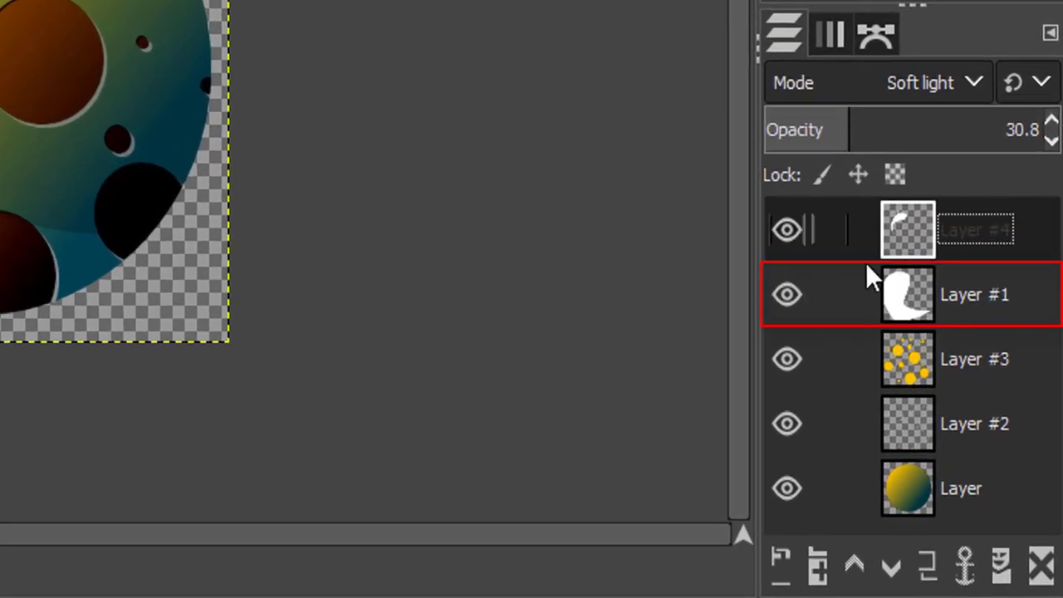
double_click(964, 285)
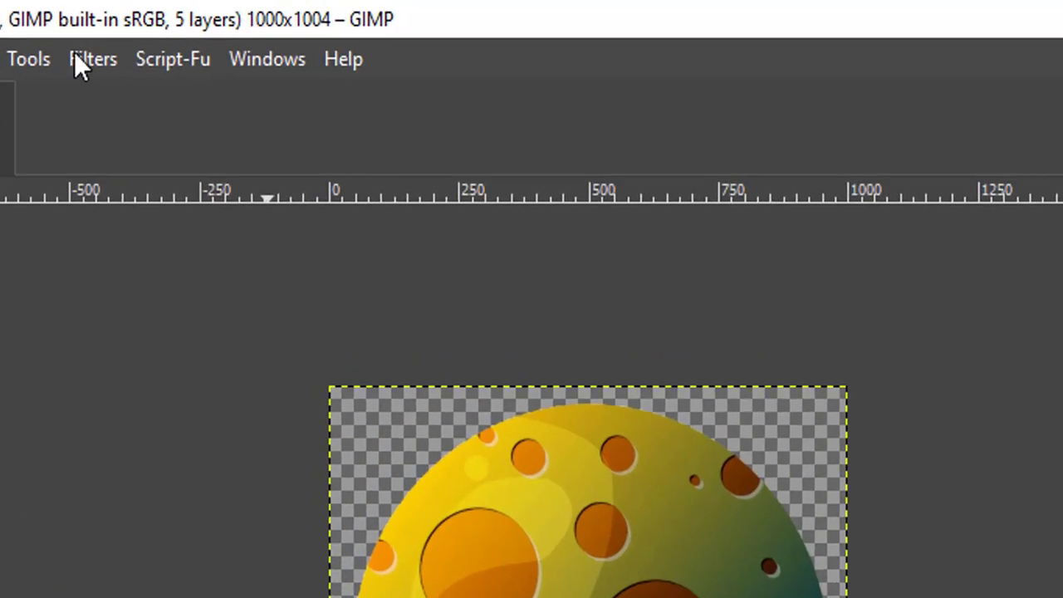
click(261, 29)
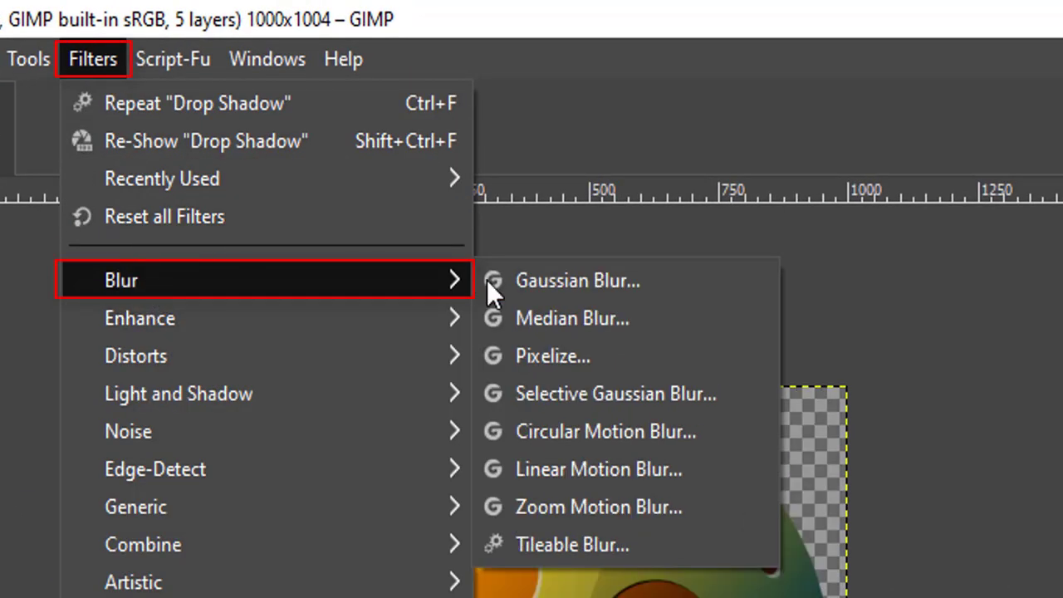
mouse_move(121, 281)
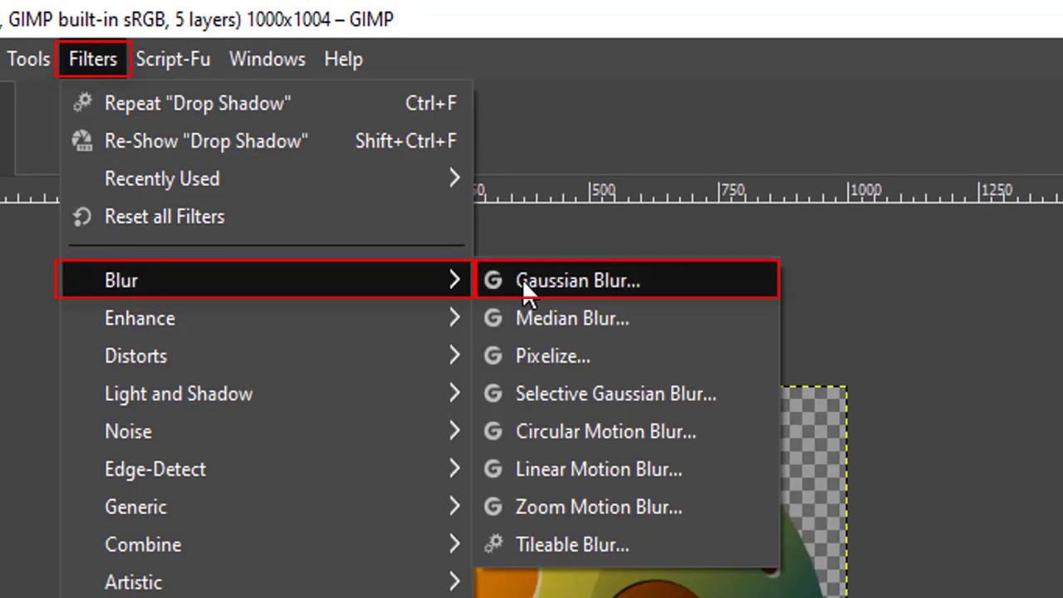
click(523, 284)
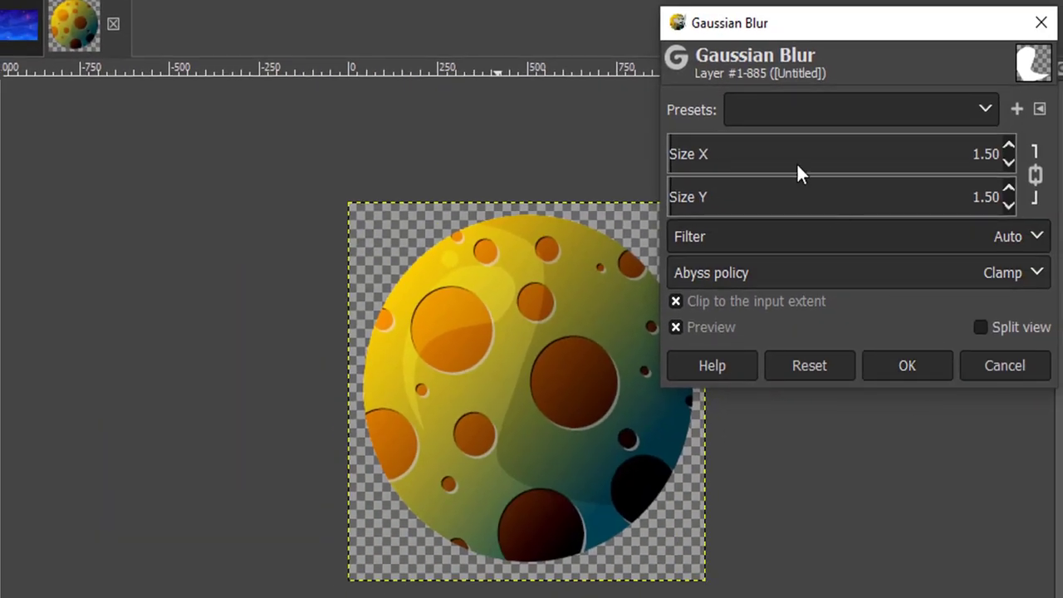
click(712, 154)
drag(706, 154, 696, 153)
click(868, 364)
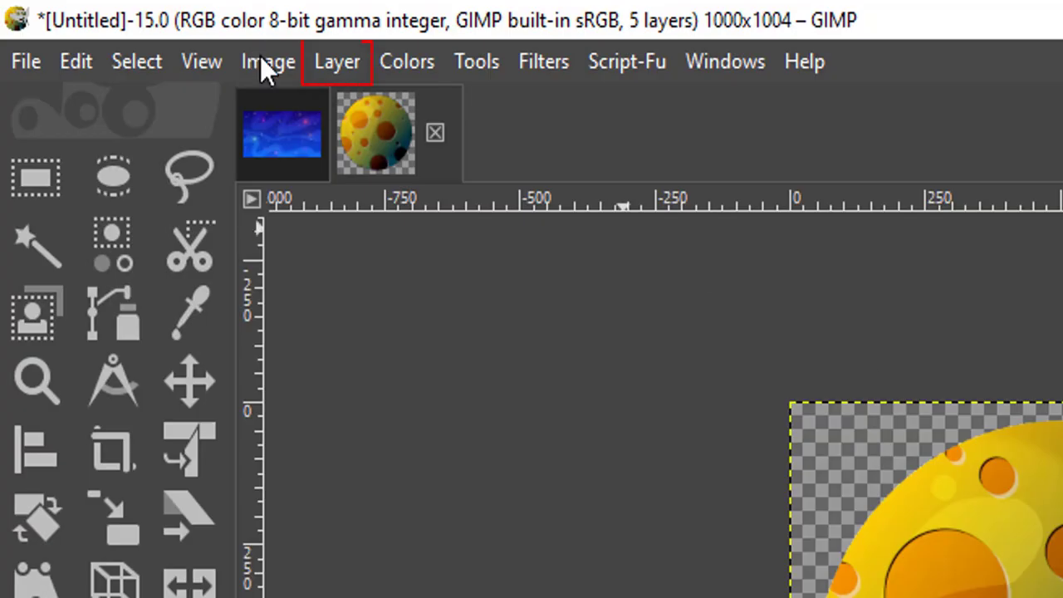
Step: Create a new layer from visible and name it Planet 1
click(329, 54)
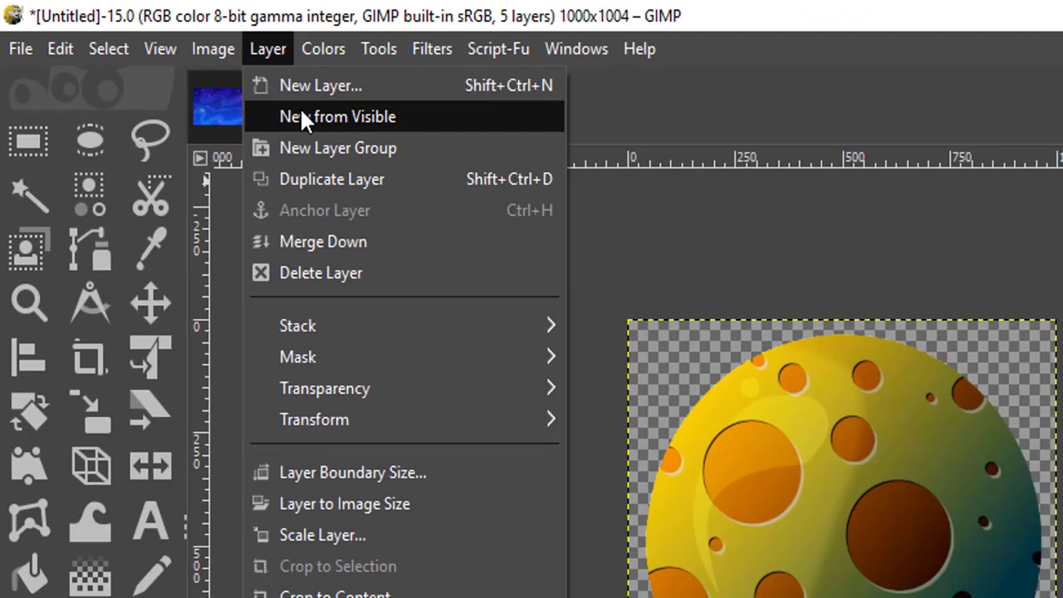
click(378, 146)
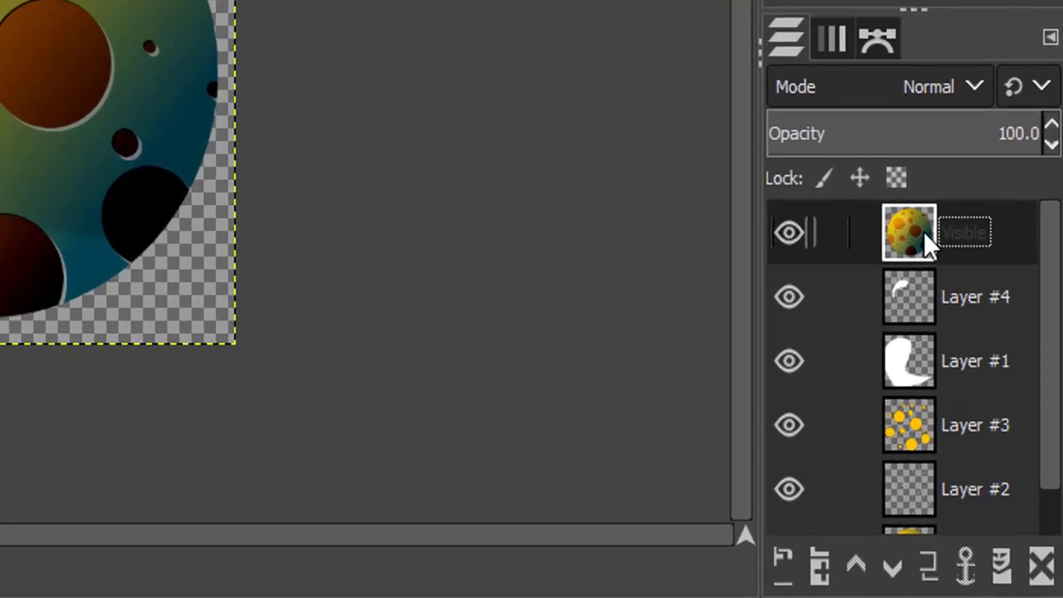
text(Planet 1)
key(Return)
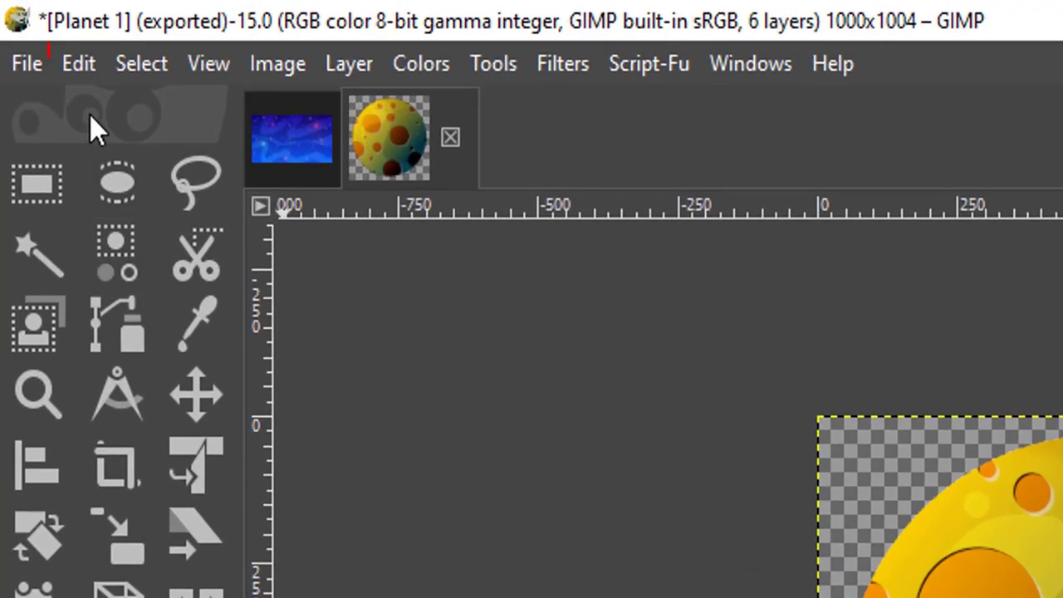
Step: Copy Planet 1 and paste it as a new layer on the starry space image
click(39, 29)
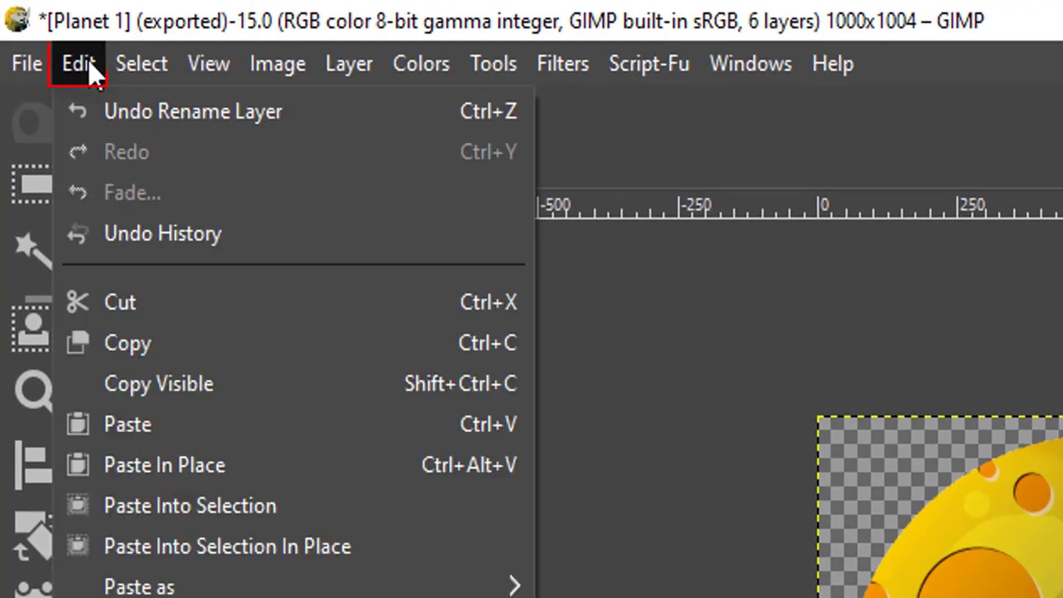
click(168, 341)
click(282, 156)
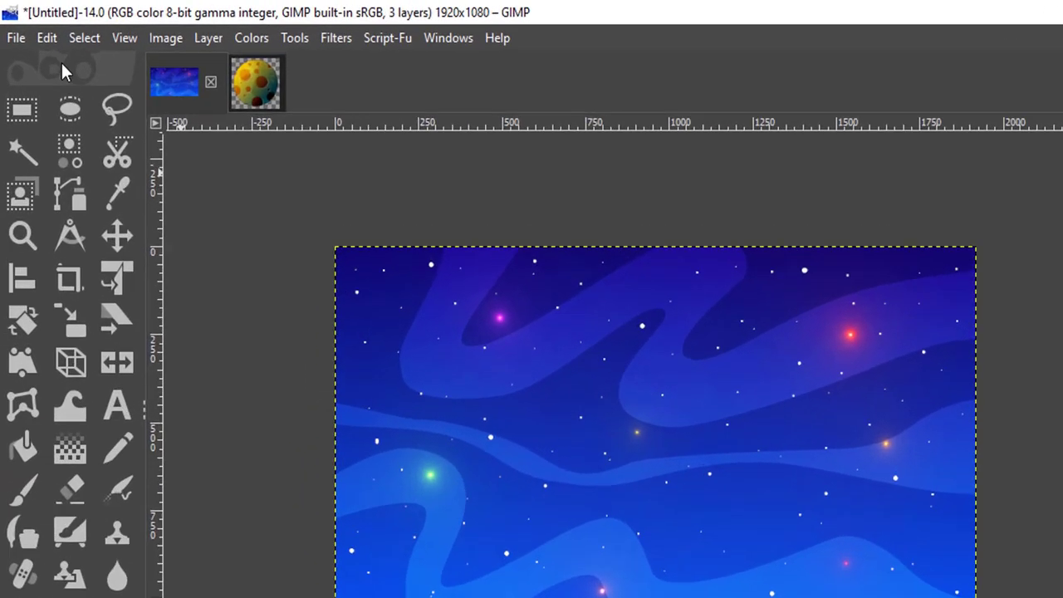
click(66, 58)
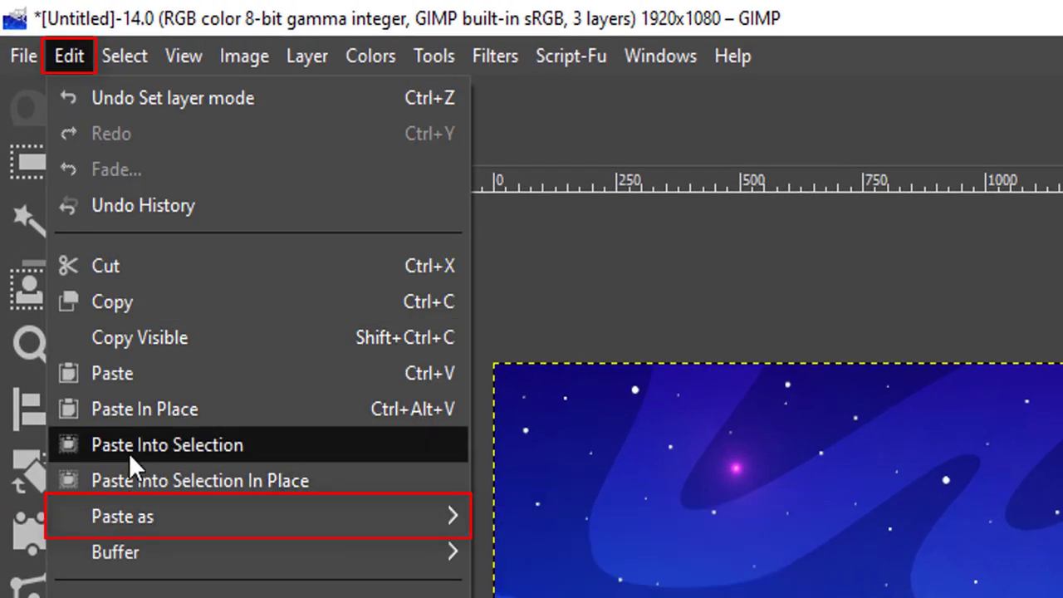
mouse_move(212, 437)
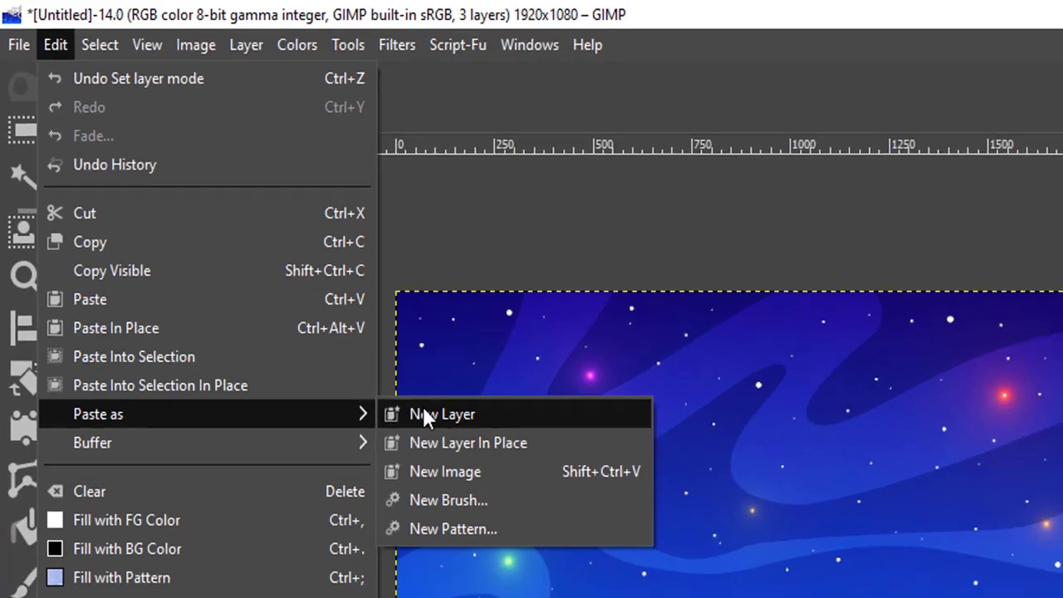
click(447, 432)
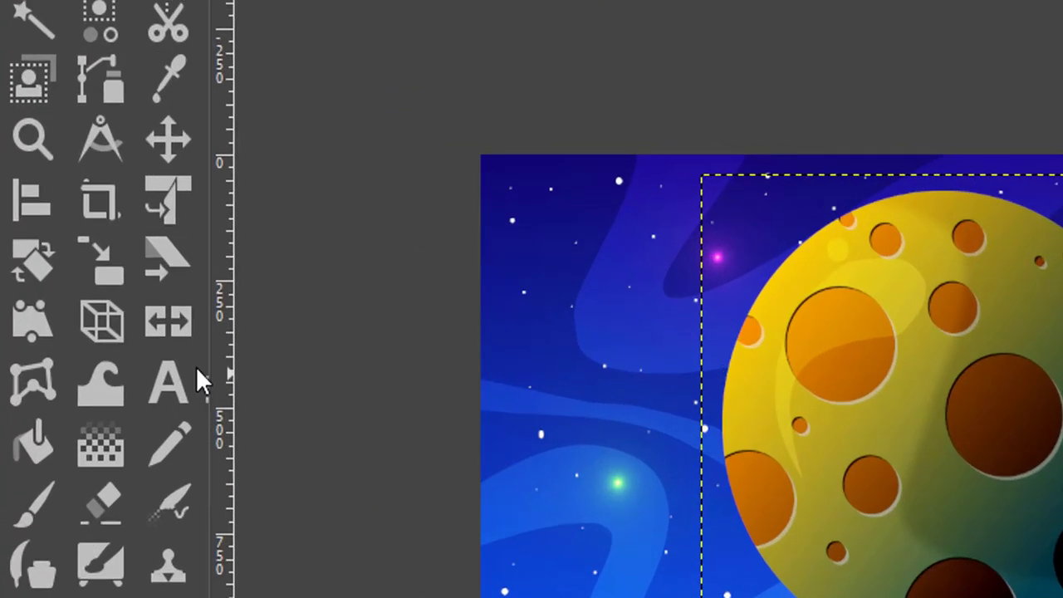
Step: Scale the pasted moon to about 289 × 290 px in the lower-right corner
click(63, 260)
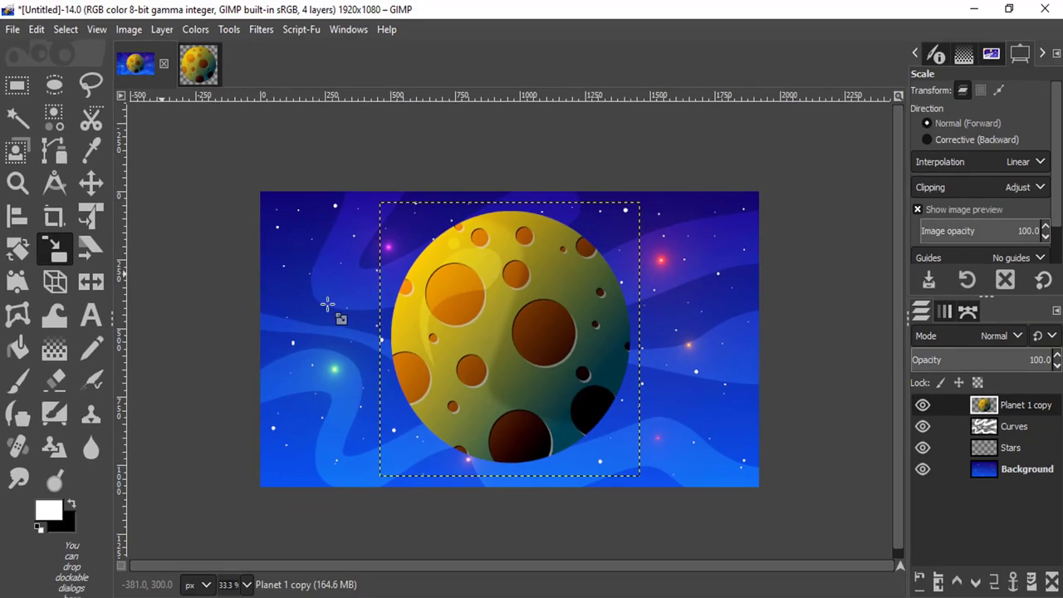
mouse_move(423, 187)
mouse_down()
mouse_move(517, 310)
mouse_move(593, 371)
mouse_move(678, 292)
mouse_move(721, 216)
mouse_up()
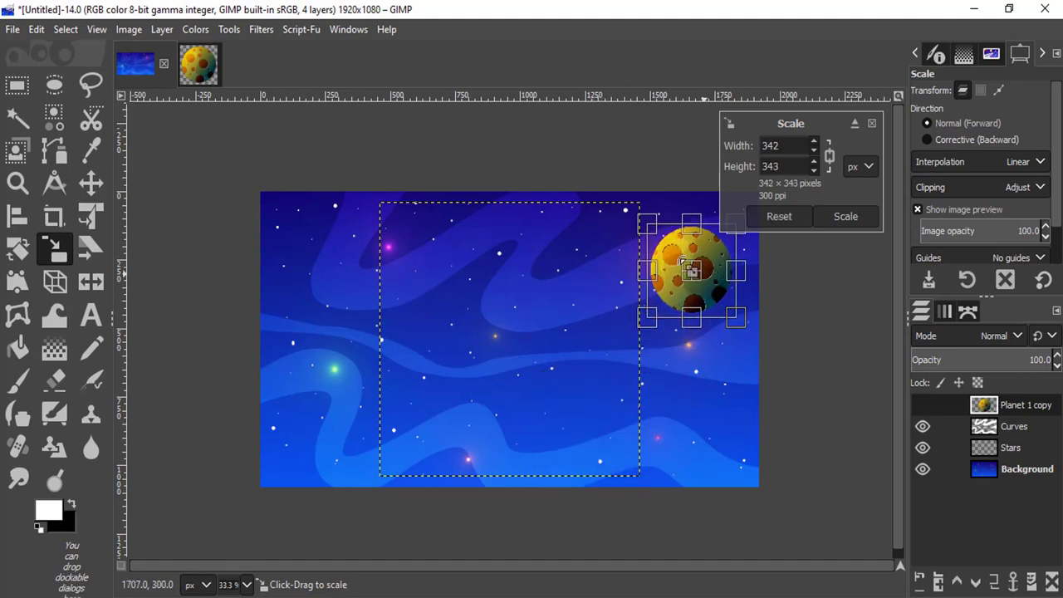
mouse_move(651, 218)
mouse_down()
mouse_move(671, 241)
mouse_move(663, 233)
mouse_up()
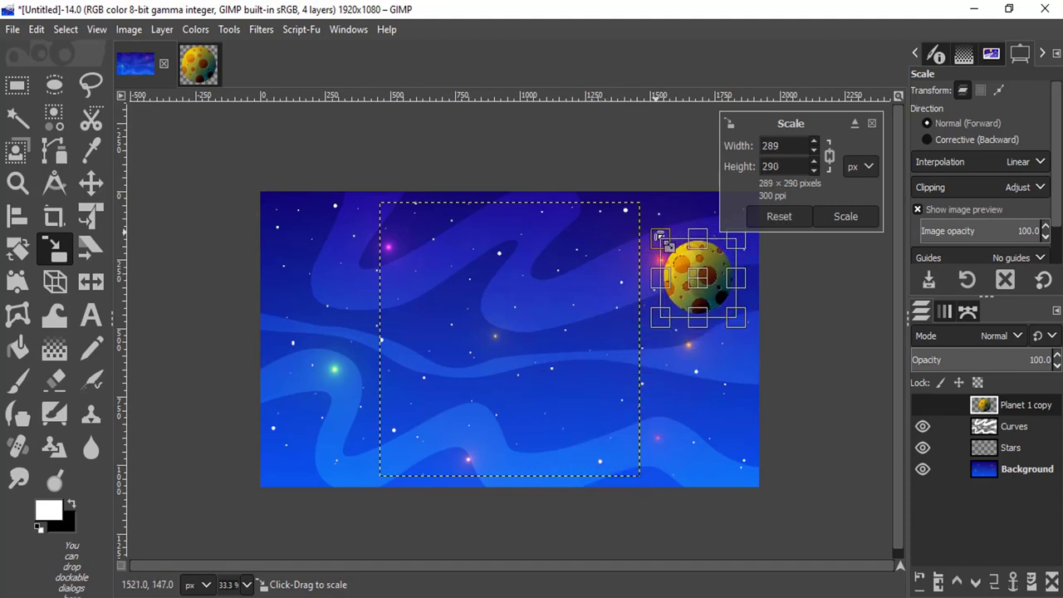
mouse_move(707, 289)
mouse_down()
mouse_move(696, 246)
mouse_move(326, 247)
mouse_move(294, 457)
mouse_move(705, 444)
mouse_up()
click(847, 217)
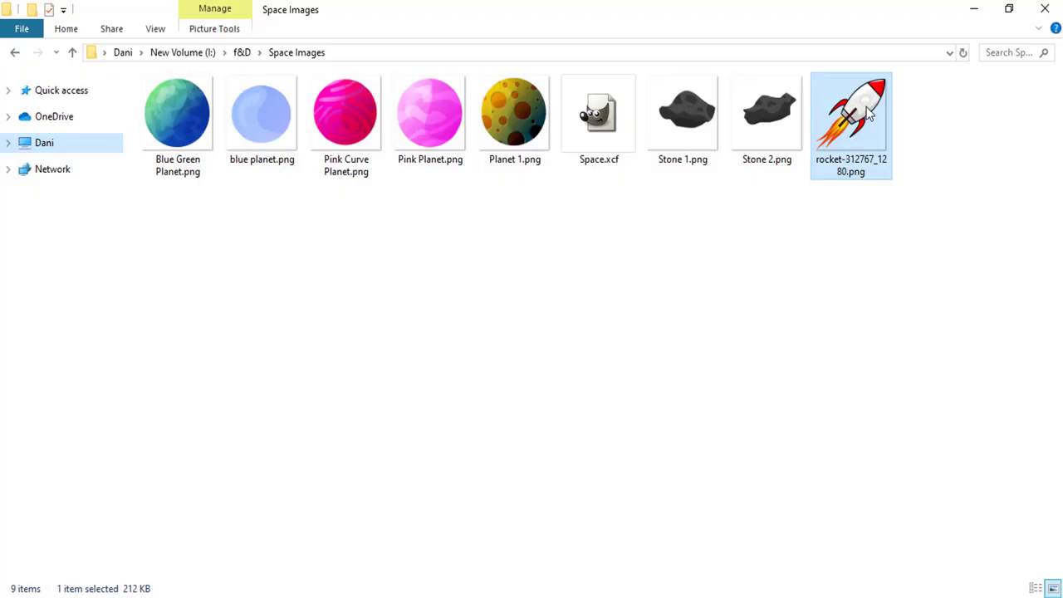
drag(876, 107, 622, 547)
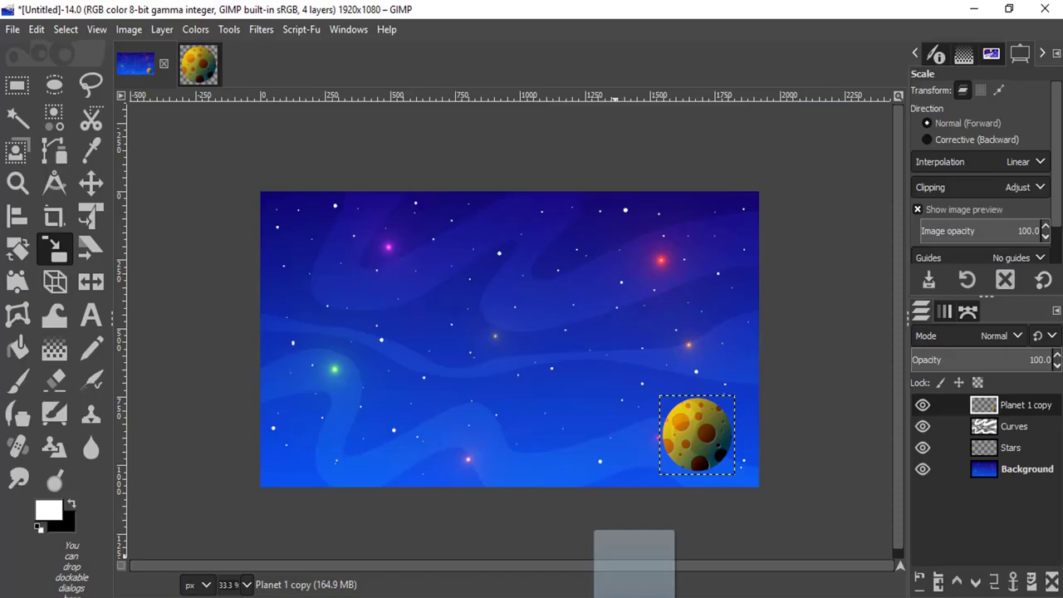
Step: Drop the rocket image onto the canvas and scale it to about 218 × 209 px
drag(624, 553, 605, 266)
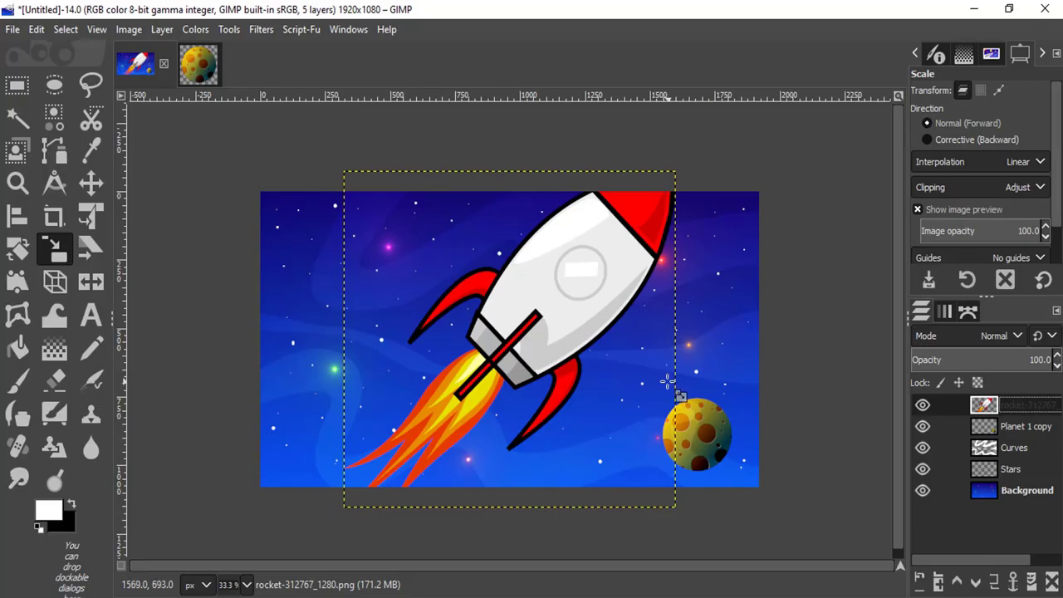
drag(671, 379, 609, 396)
drag(446, 328, 588, 274)
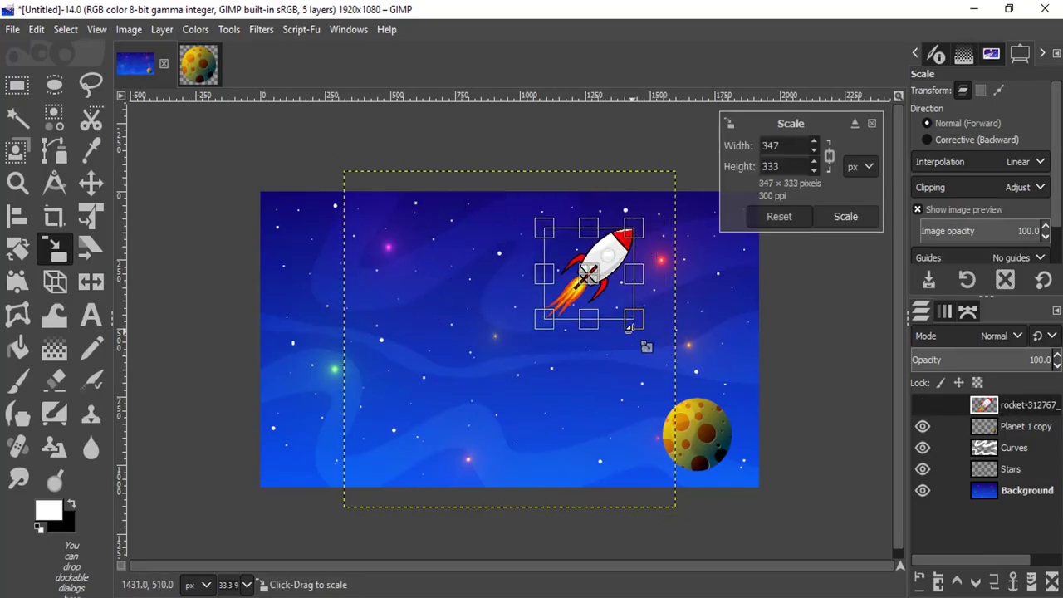
drag(629, 328, 600, 285)
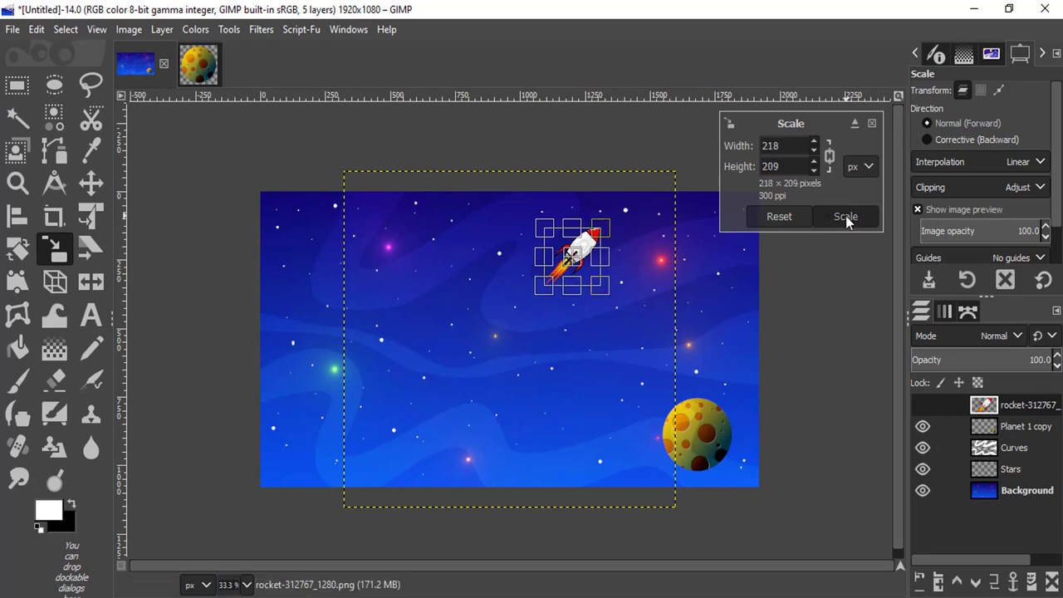
click(845, 215)
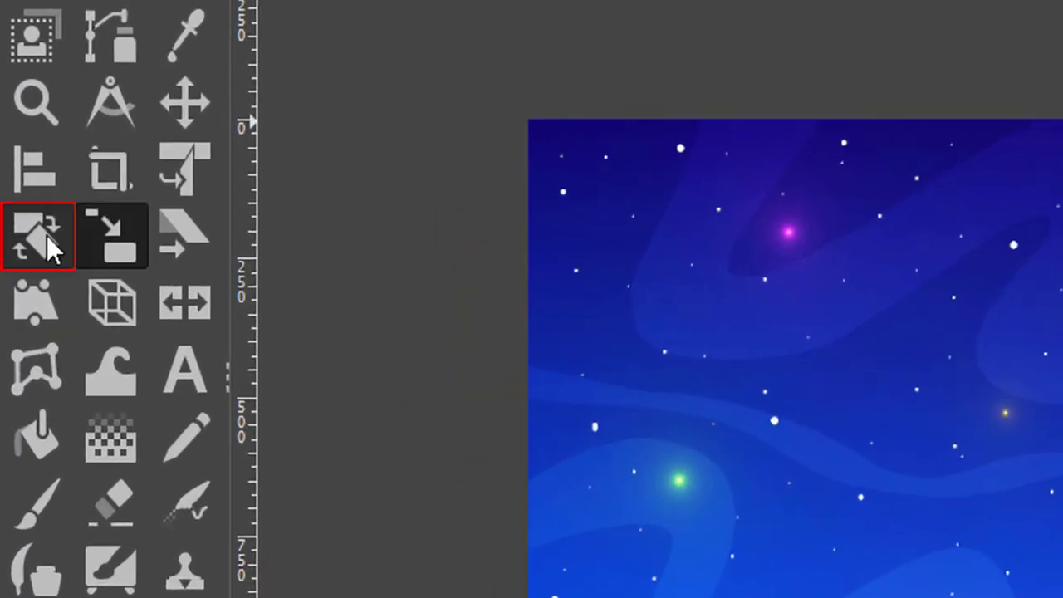
Step: Rotate the rocket 8.25°, move it toward the top-right, and rename the layer Rocket
click(46, 235)
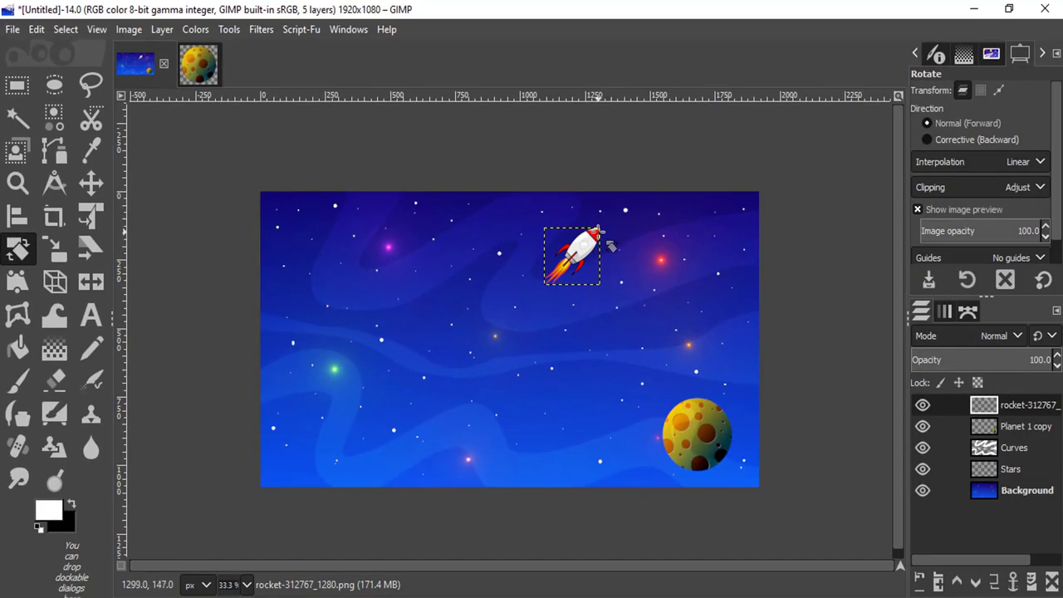
drag(598, 232, 728, 233)
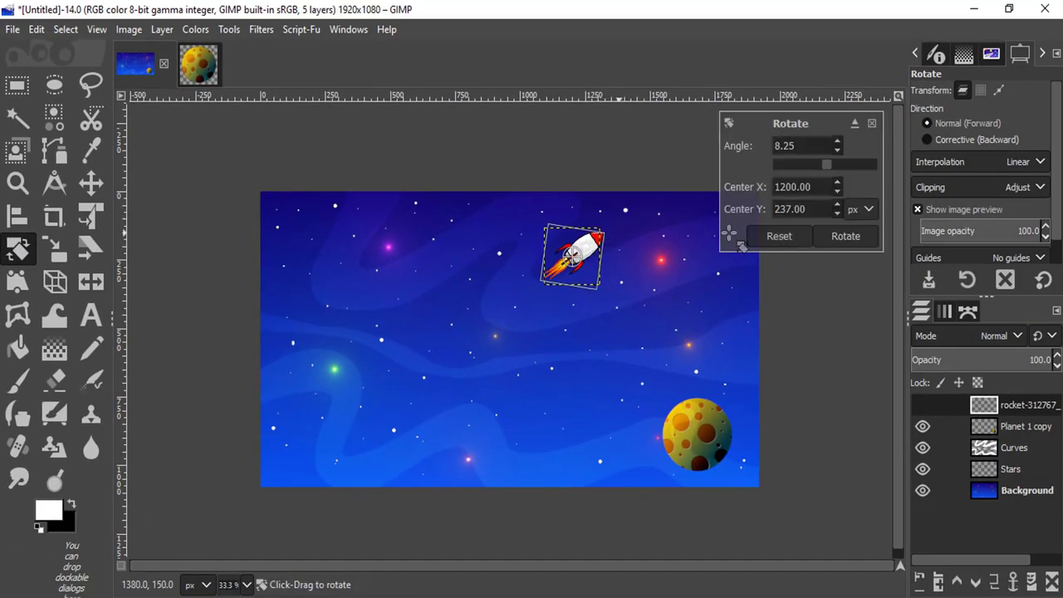
click(837, 236)
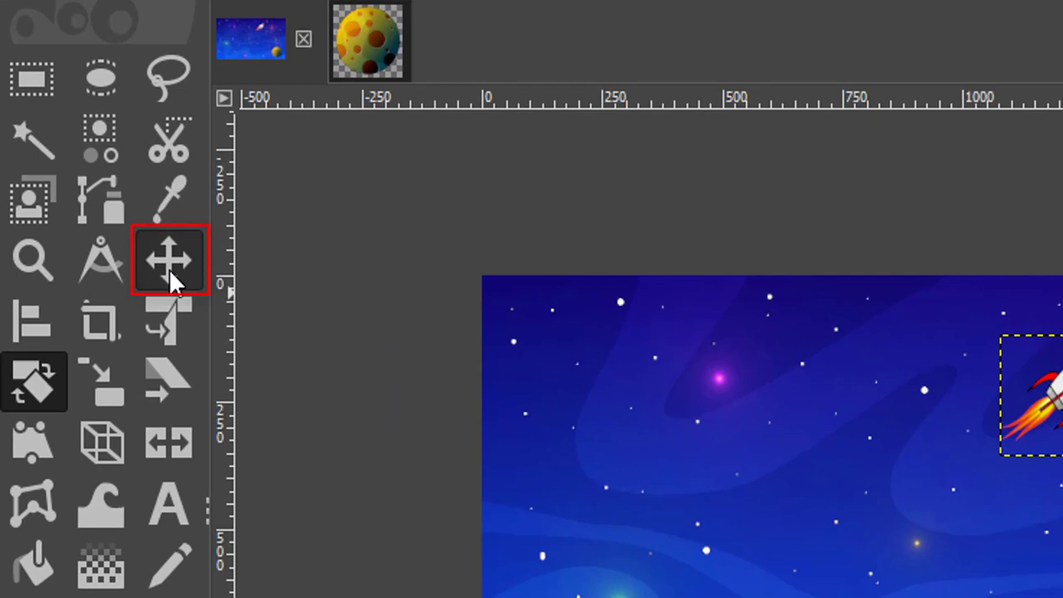
click(169, 269)
drag(596, 266, 679, 276)
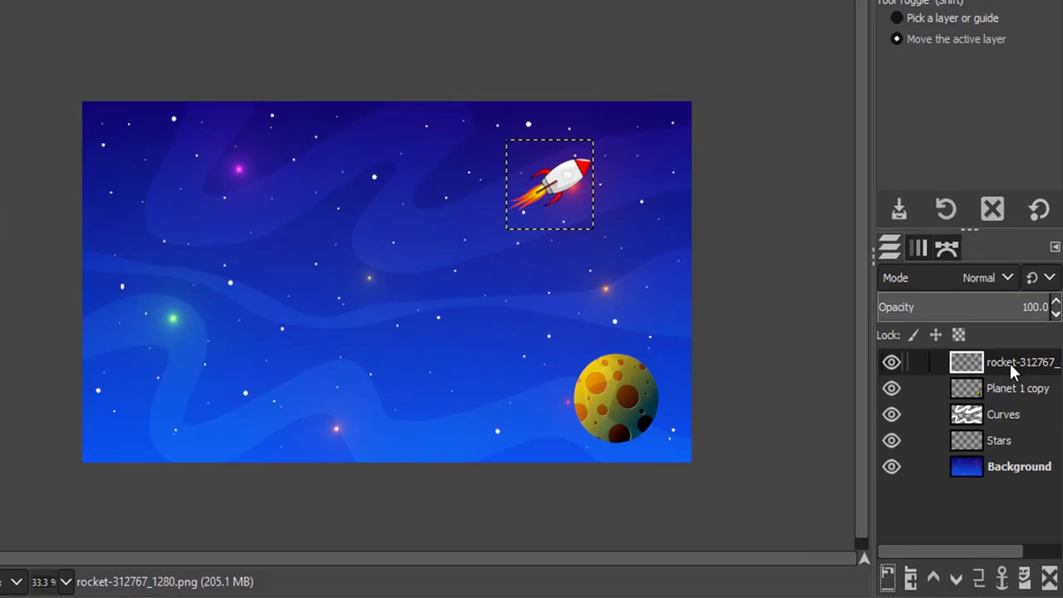
double_click(1018, 405)
text(Ro)
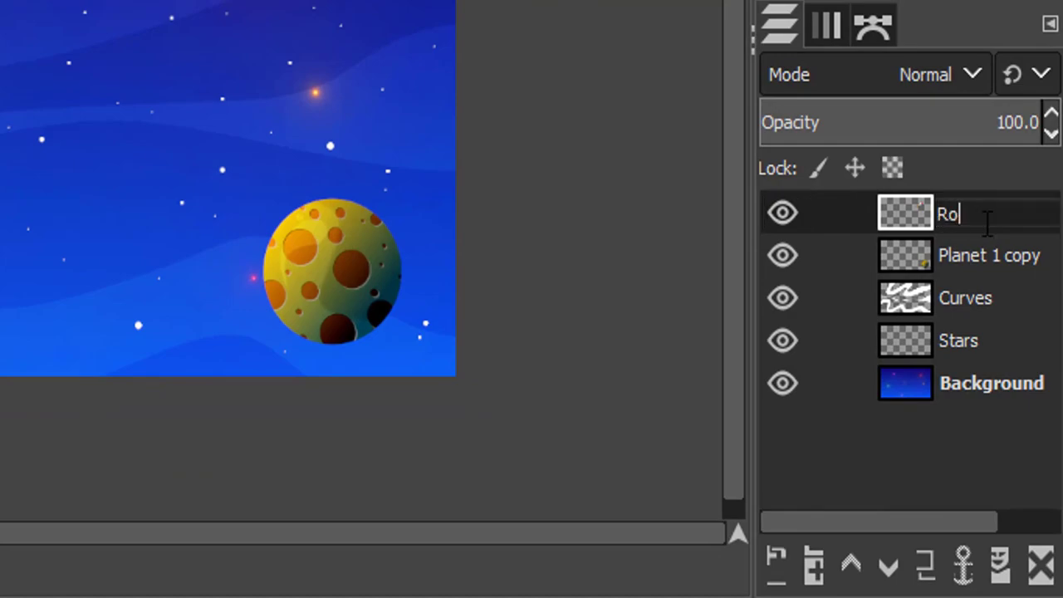
text(cket)
key(Return)
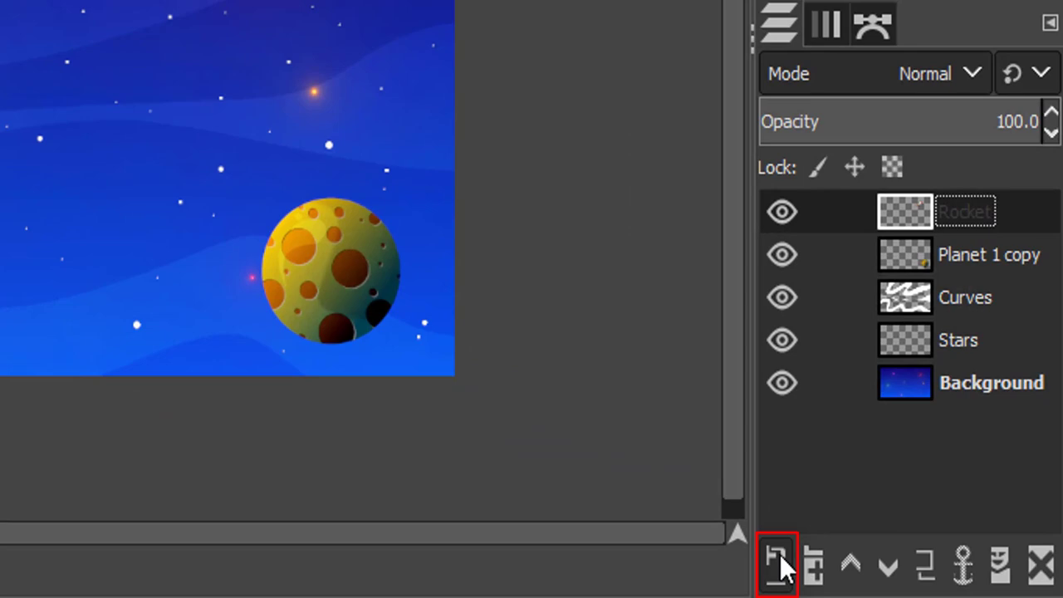
Step: Create a new transparent layer named 'Rocket Bubbles' on top of the stack, then pick the Ellipse Select tool
click(781, 567)
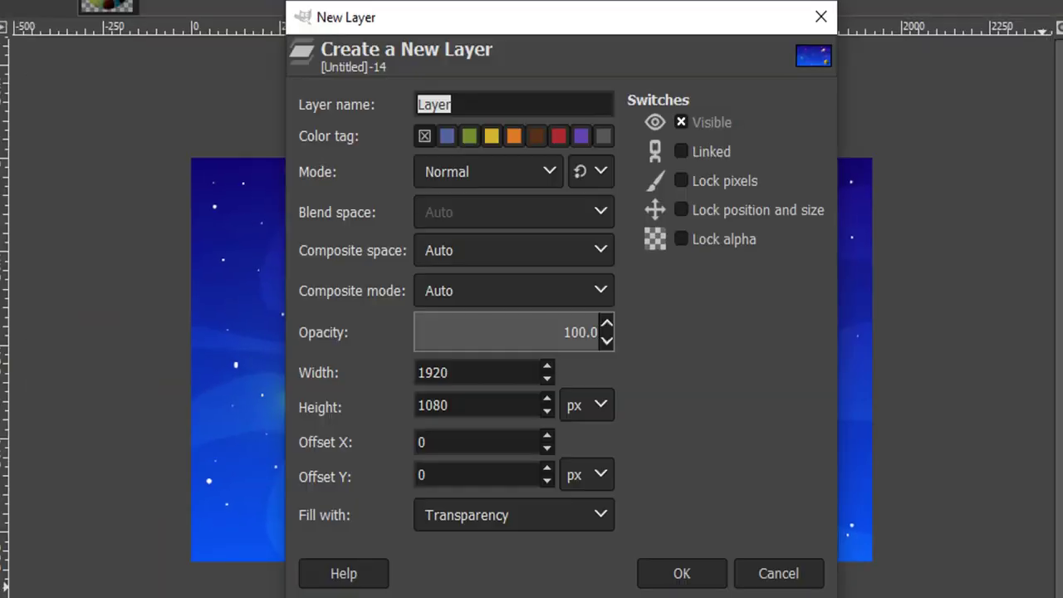
click(701, 585)
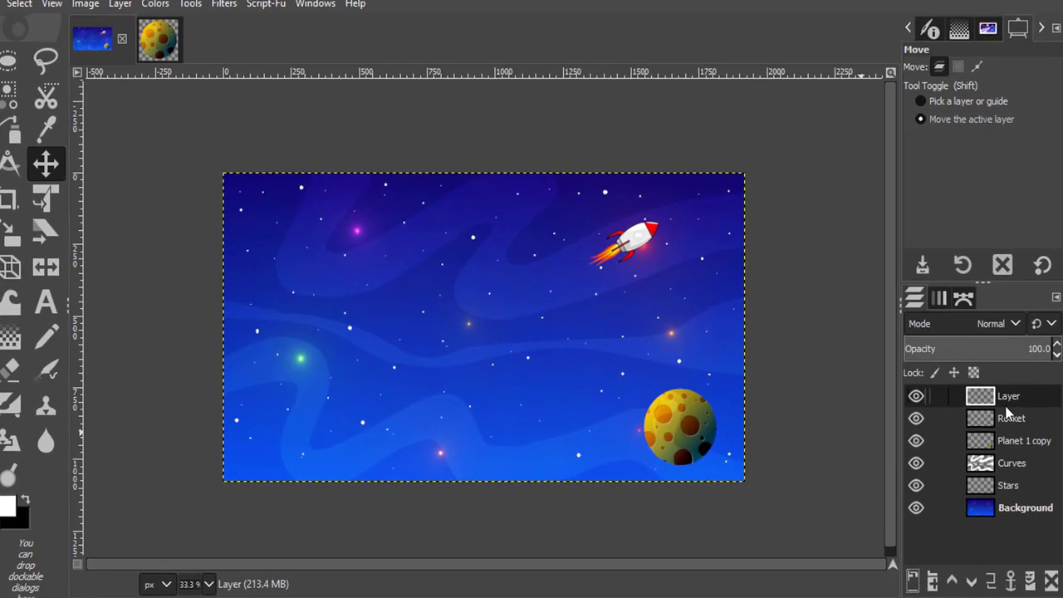
double_click(955, 214)
text(Rocket Bubbles)
key(Return)
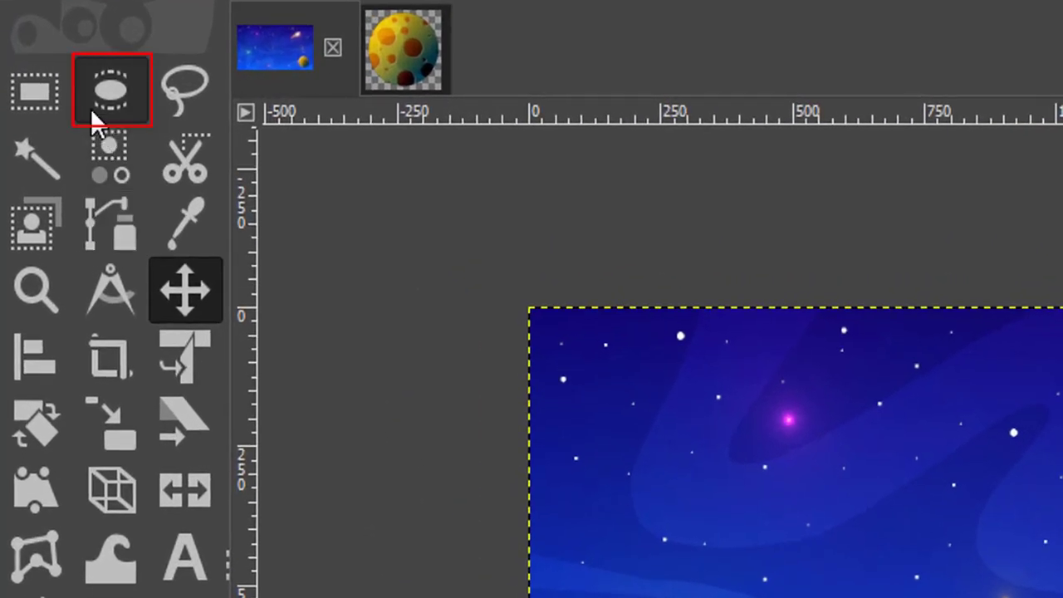
click(100, 93)
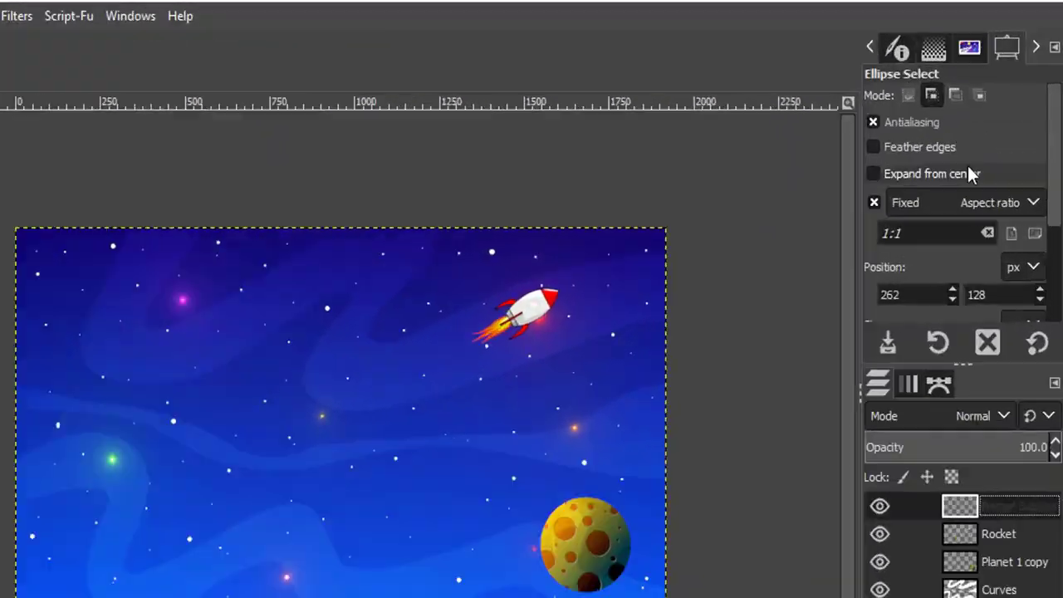
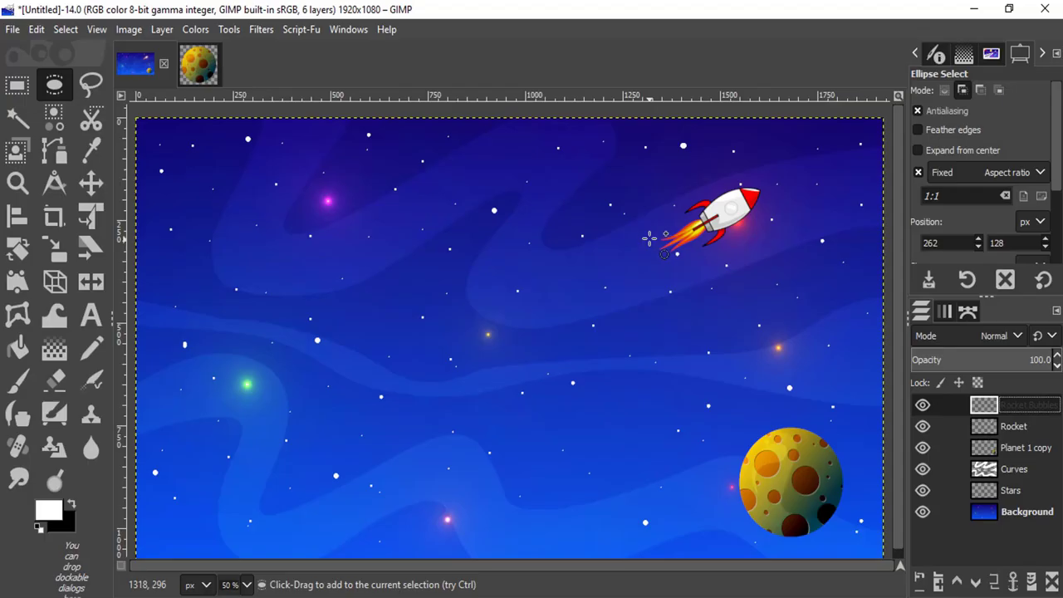
Step: Add overlapping circle selections at the rocket exhaust on the Rocket Bubbles layer
mouse_move(650, 237)
mouse_down()
mouse_move(659, 247)
mouse_move(654, 282)
mouse_move(676, 261)
mouse_move(646, 242)
mouse_move(691, 257)
mouse_up()
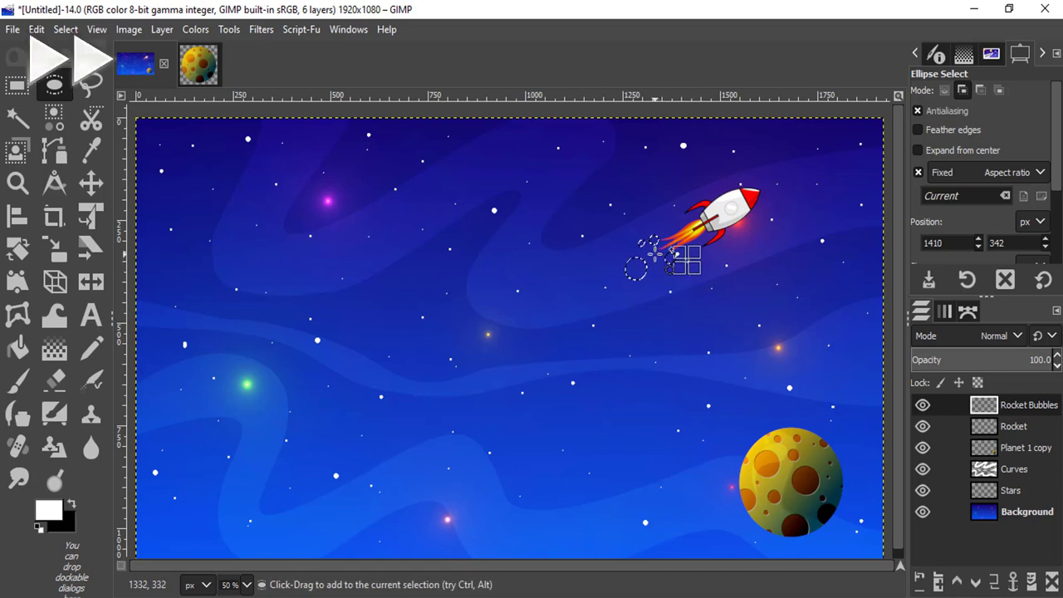
drag(593, 253, 664, 309)
drag(612, 280, 641, 314)
drag(573, 282, 575, 293)
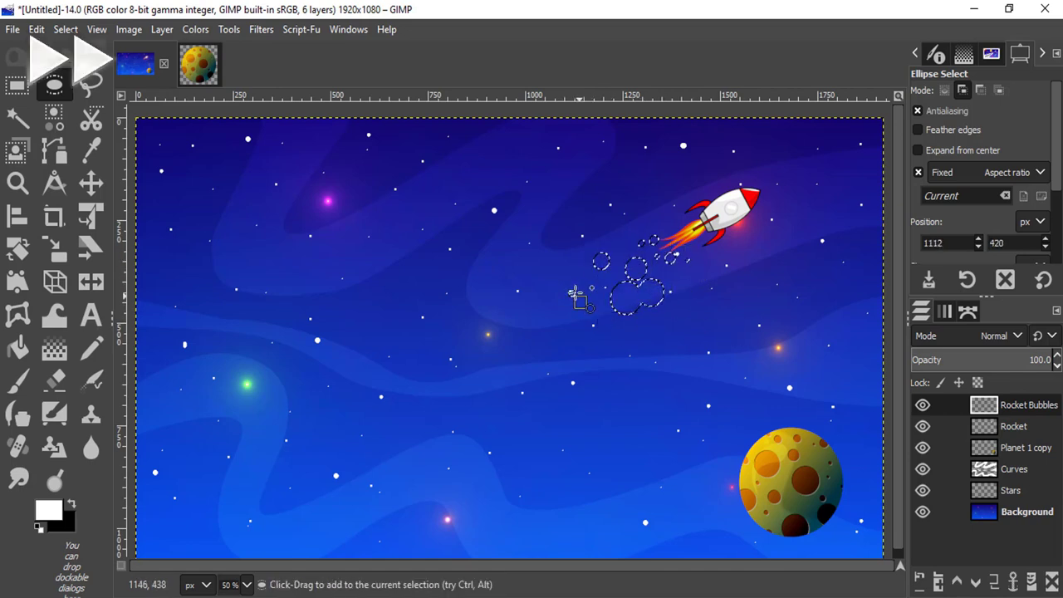
scroll(527, 339, down, 1)
drag(565, 239, 572, 245)
drag(674, 264, 690, 280)
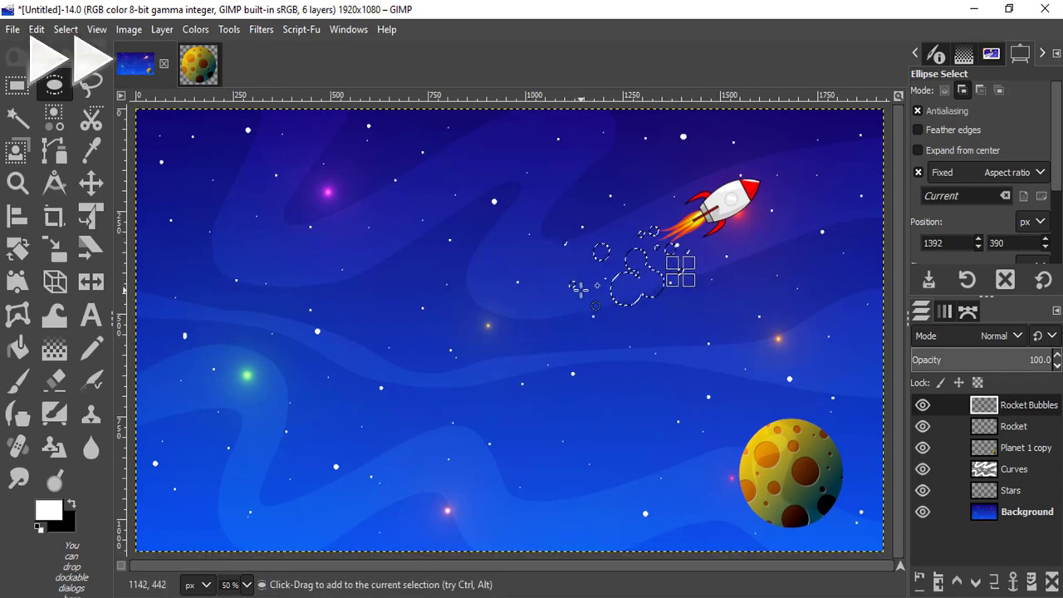
key(minus)
Step: Extend the circle cloud below the exhaust and leftward toward the green star
drag(510, 286, 558, 357)
drag(510, 328, 533, 354)
drag(507, 282, 548, 331)
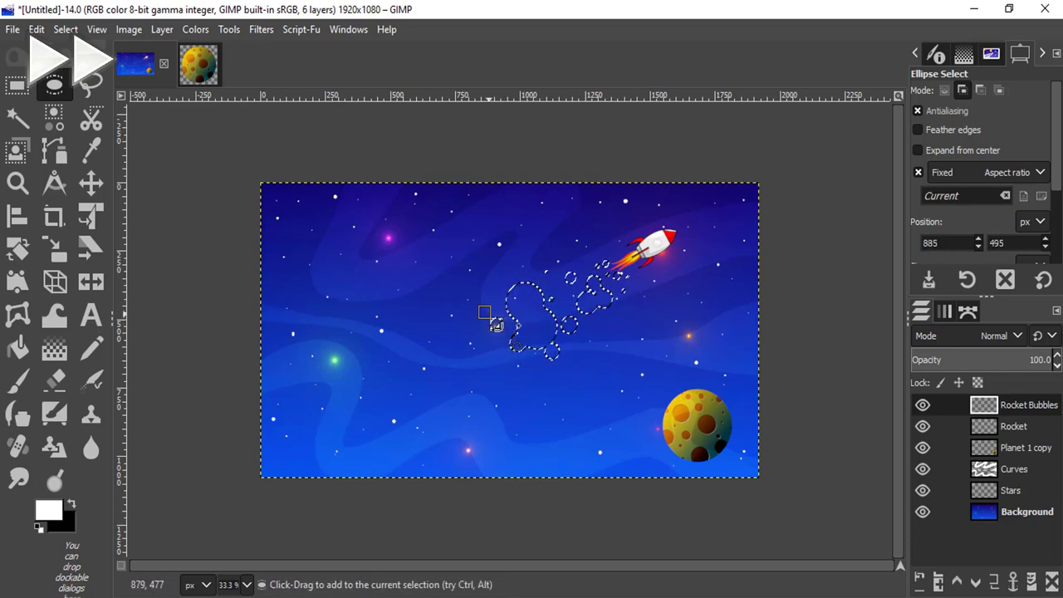
drag(490, 304, 509, 328)
mouse_move(426, 332)
mouse_down()
mouse_move(490, 397)
mouse_move(481, 394)
mouse_up()
drag(428, 300, 490, 329)
drag(361, 342, 435, 435)
mouse_move(303, 342)
mouse_down()
mouse_move(391, 422)
mouse_move(434, 440)
mouse_up()
mouse_move(449, 389)
mouse_down()
mouse_move(475, 416)
mouse_move(461, 463)
mouse_move(472, 411)
mouse_move(440, 427)
mouse_up()
Step: Add large and small bubbles filling out the lower-left and bottom of the cloud
drag(307, 439, 254, 373)
drag(329, 392, 369, 436)
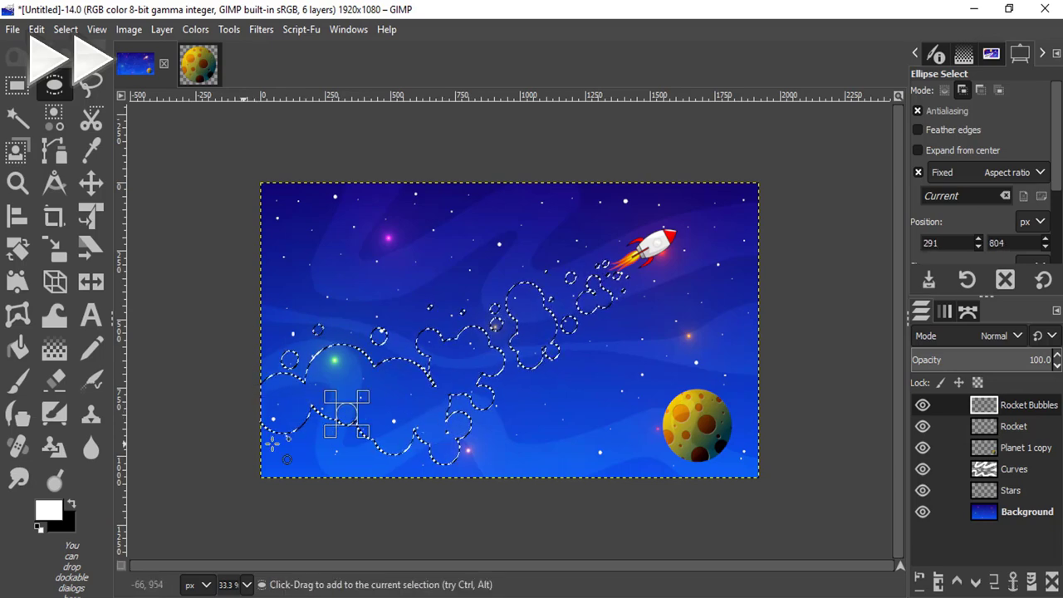
drag(249, 411, 296, 496)
drag(343, 410, 383, 477)
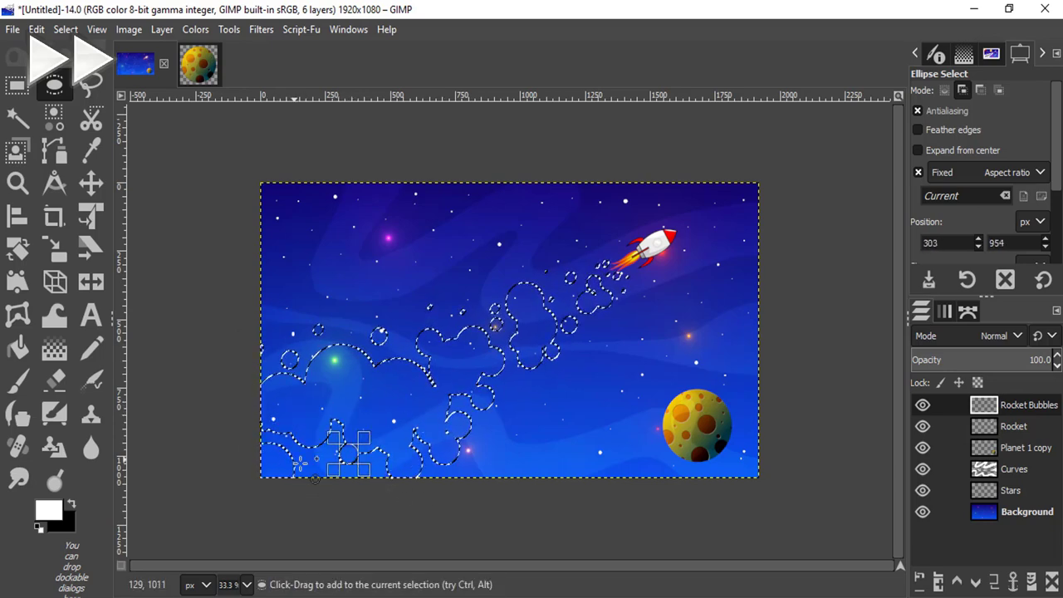
drag(283, 432, 353, 491)
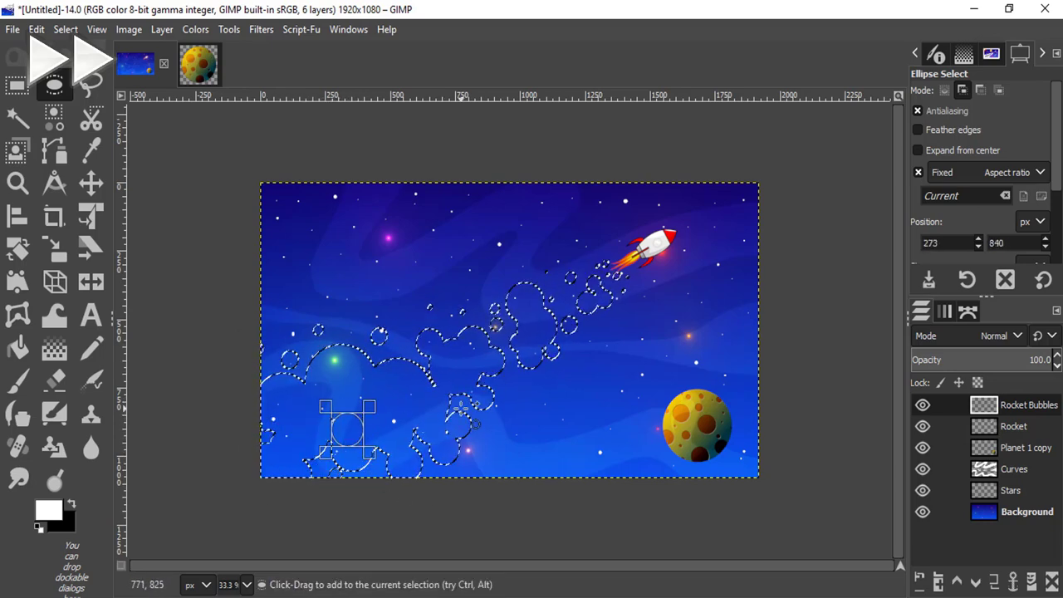
drag(355, 325, 366, 336)
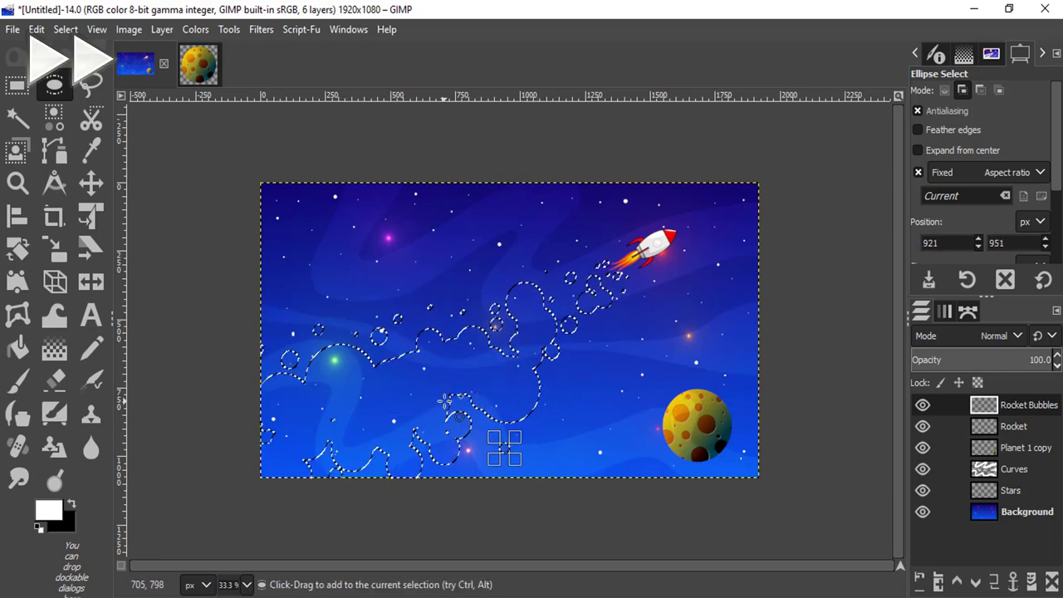
click(486, 304)
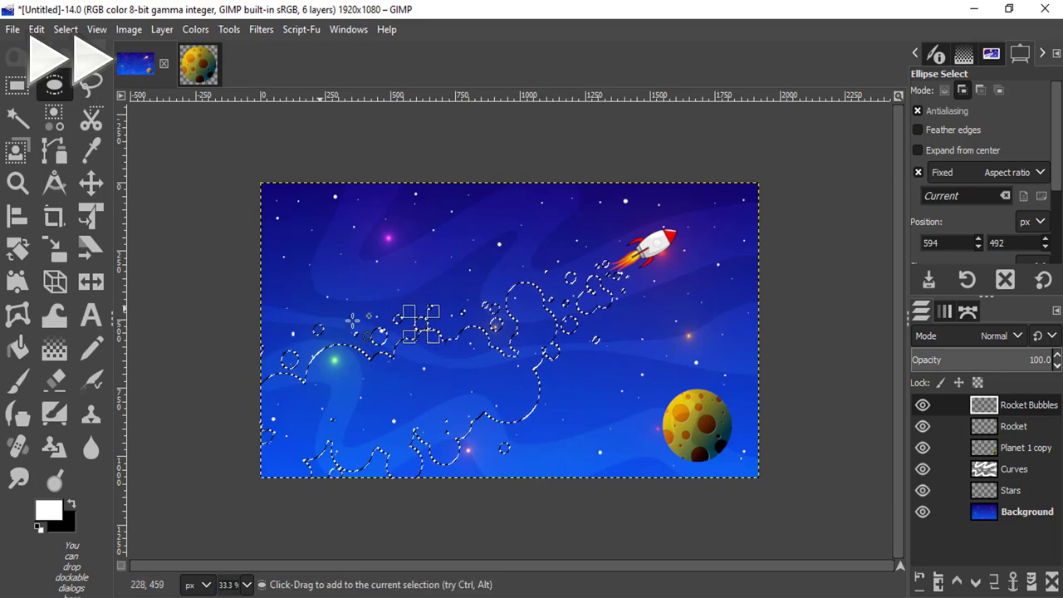
drag(375, 447, 387, 459)
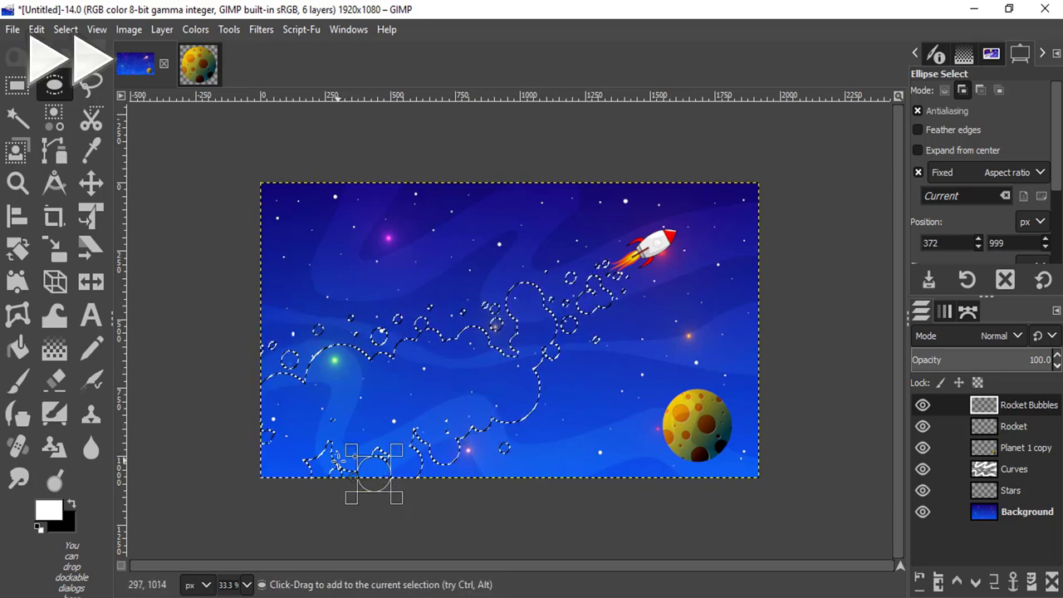
drag(319, 453, 355, 490)
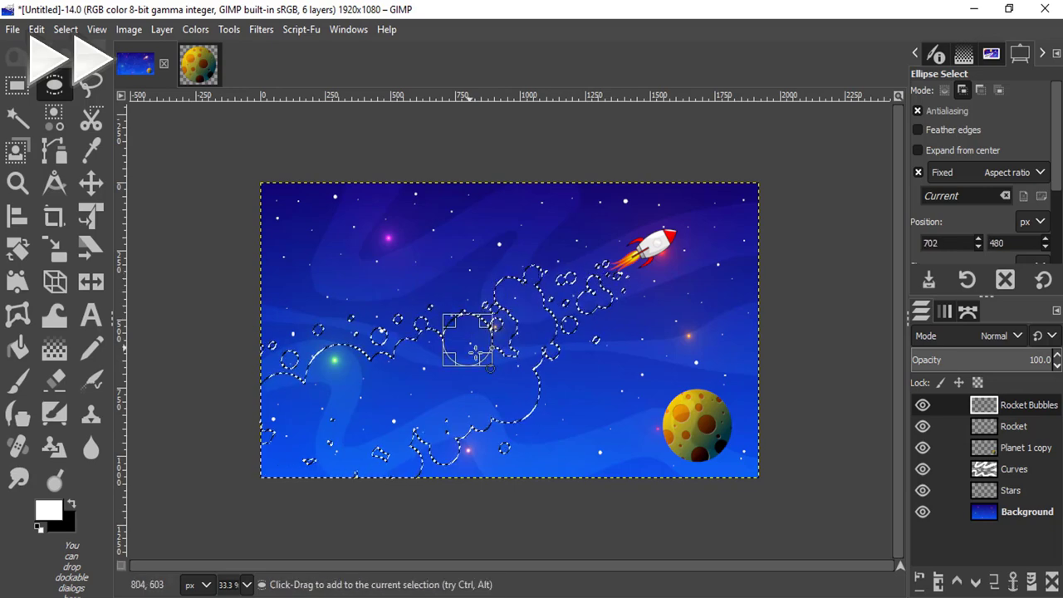
drag(457, 285, 466, 303)
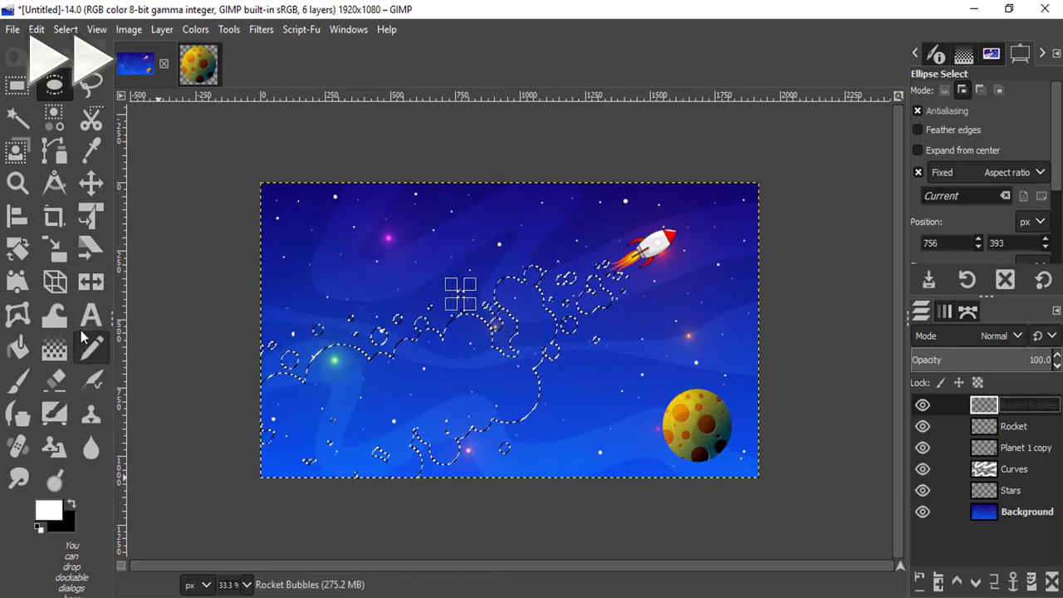
Step: Bucket-fill the bubble selection solid white as a smoke trail, then deselect
click(18, 347)
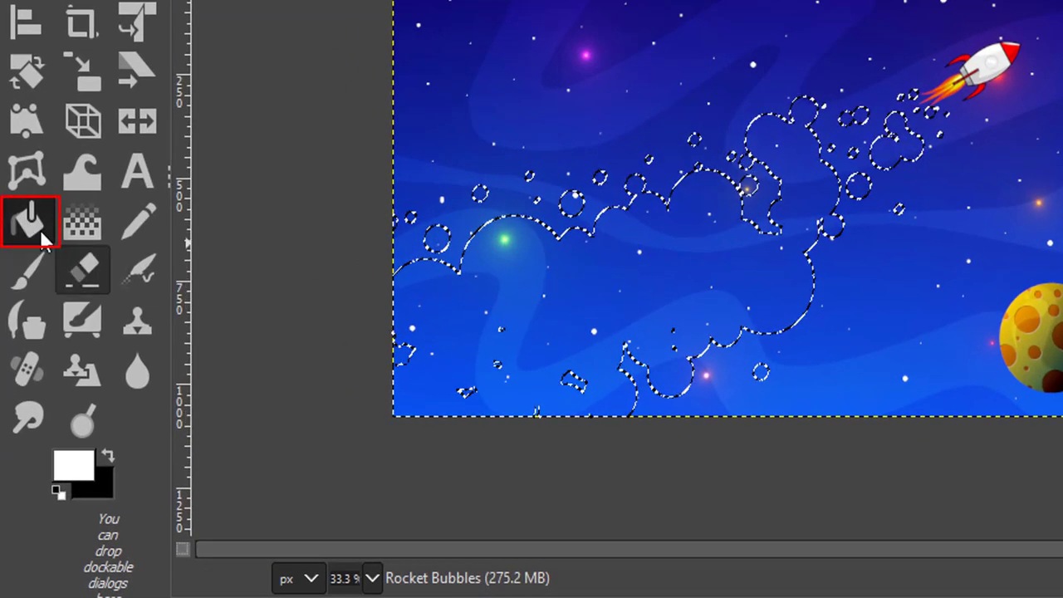
click(30, 222)
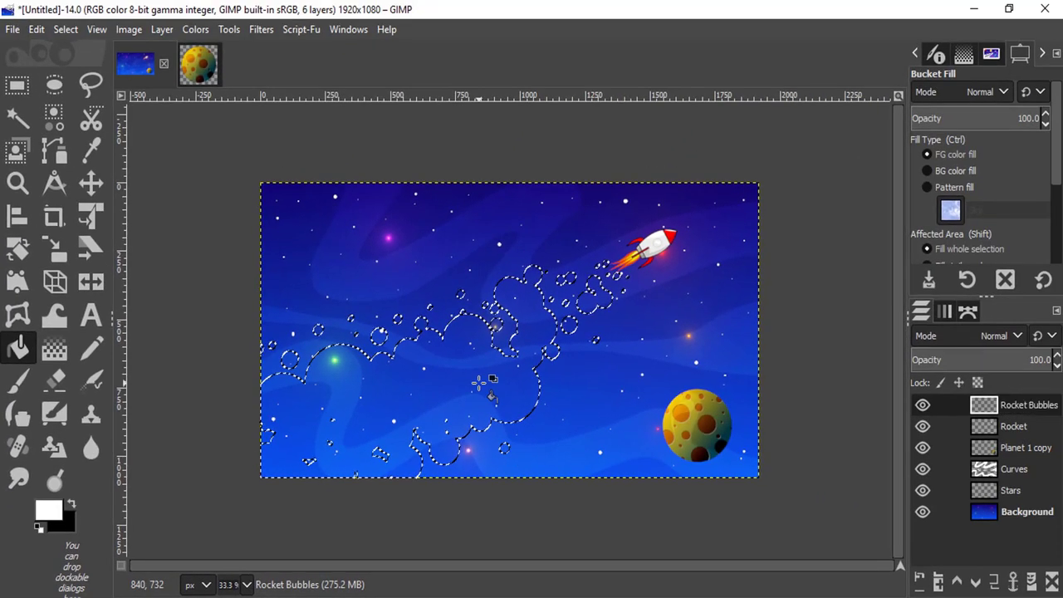
click(518, 426)
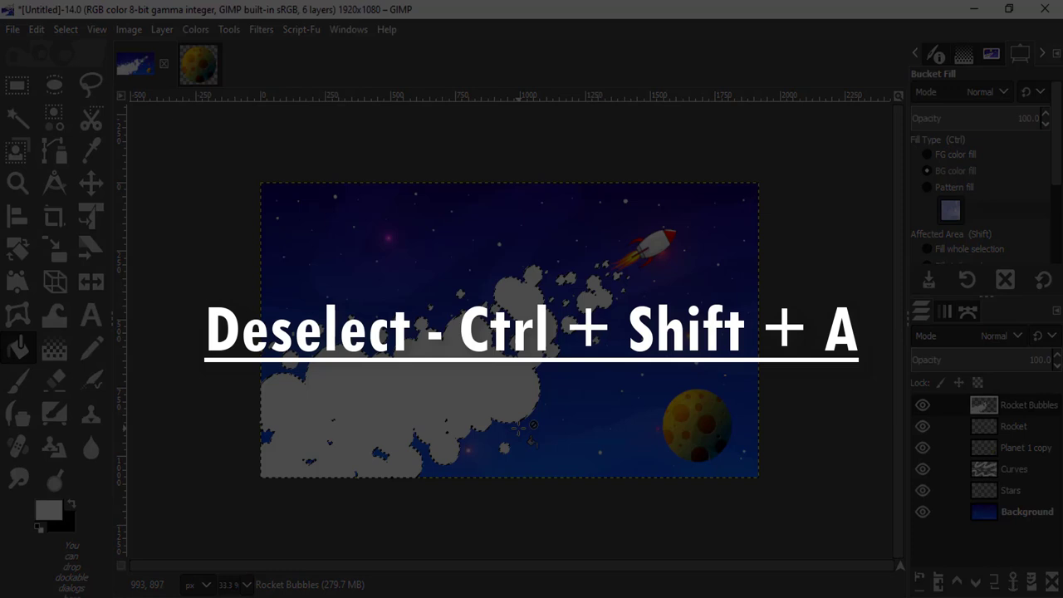
key(ctrl+shift+a)
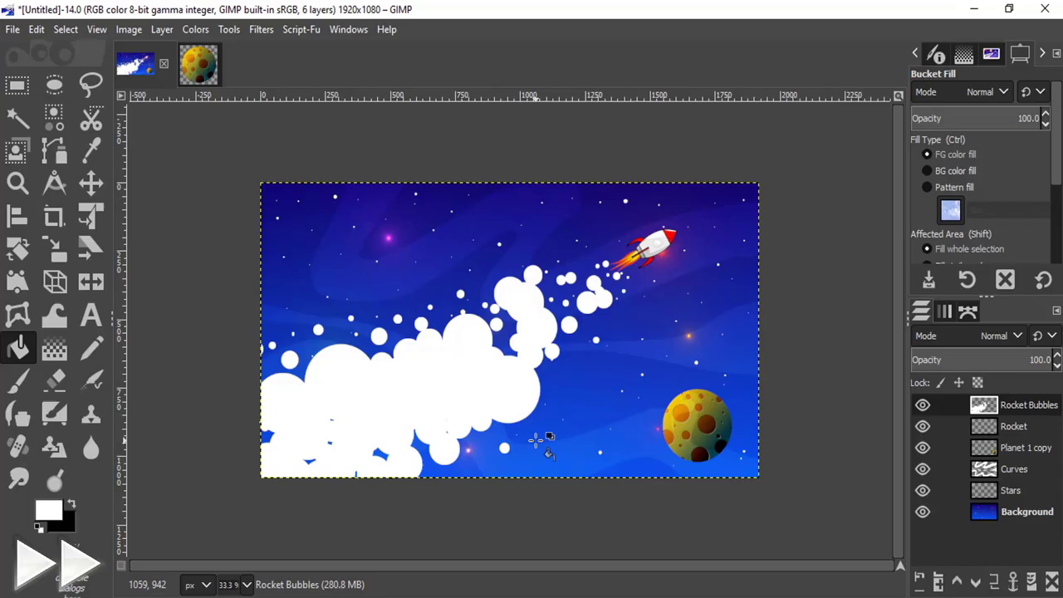
Step: Create a new 1000×1000 image
click(13, 29)
click(33, 53)
text(1000)
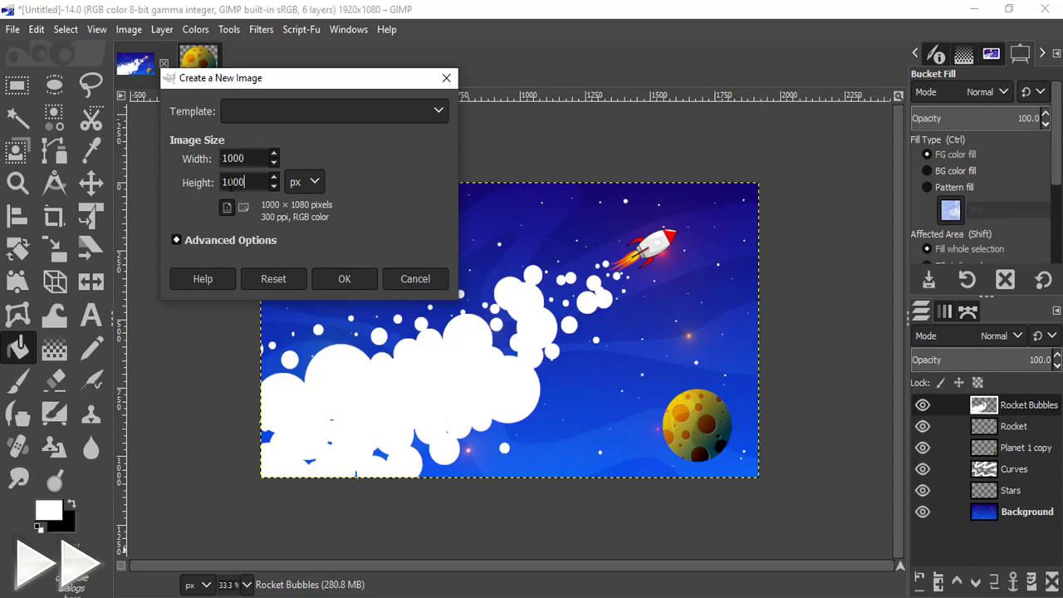
key(Return)
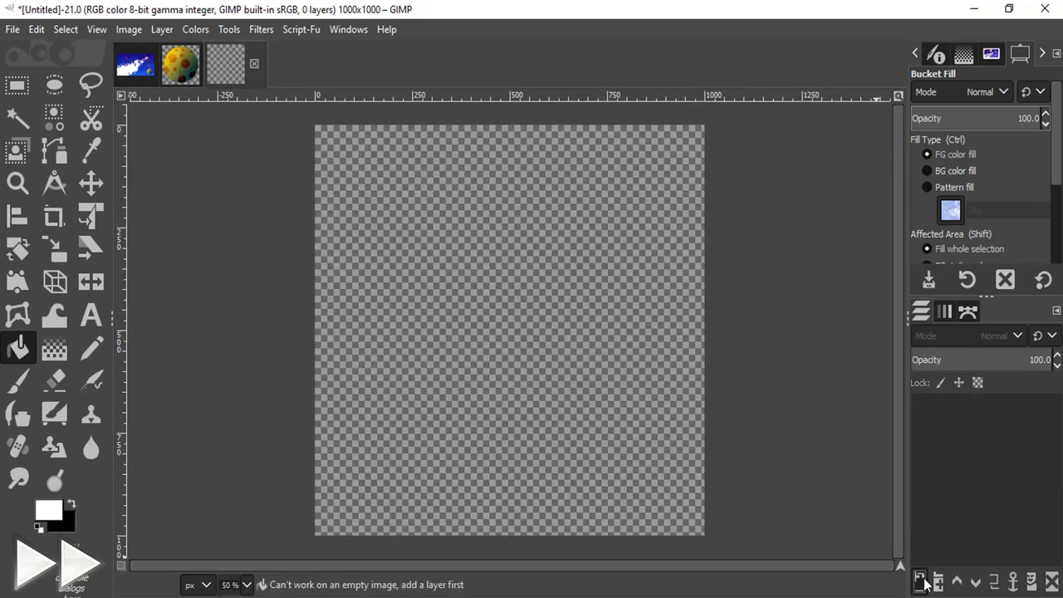
Step: Select a large circle and set green foreground and dark green background colours
click(54, 84)
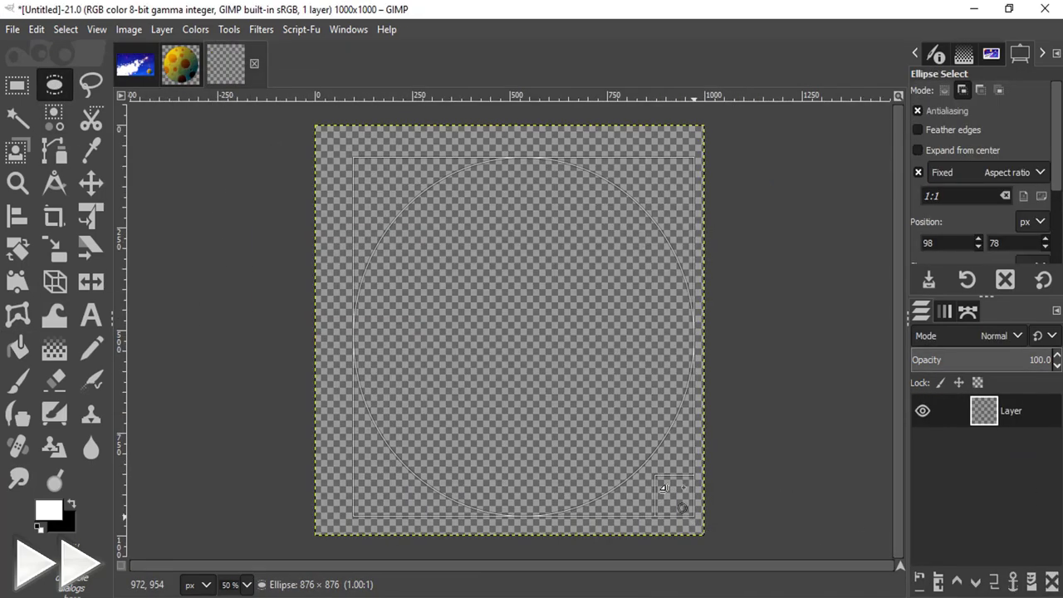
drag(333, 142, 693, 518)
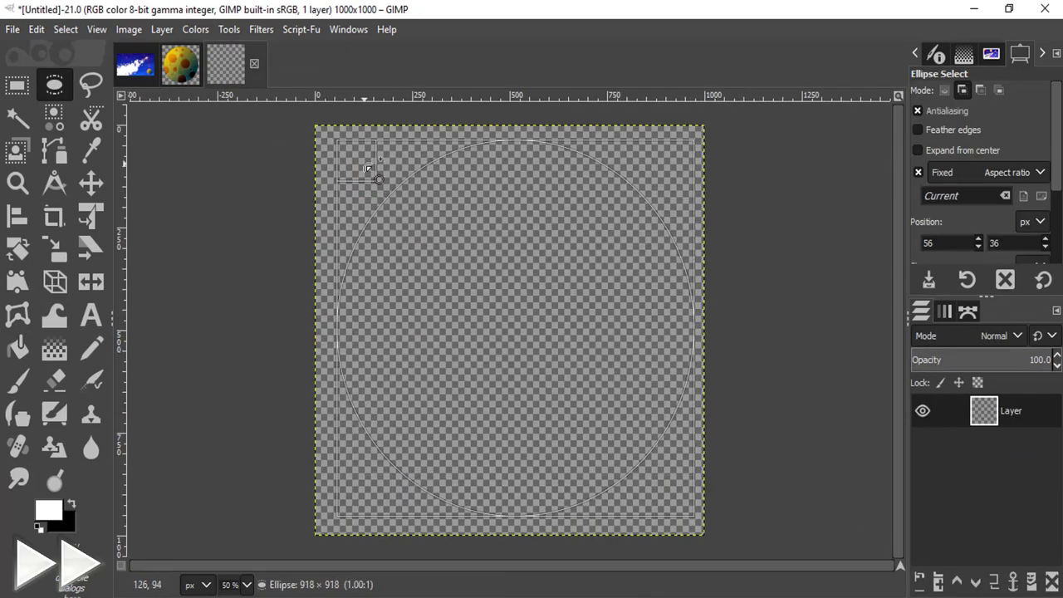
click(49, 510)
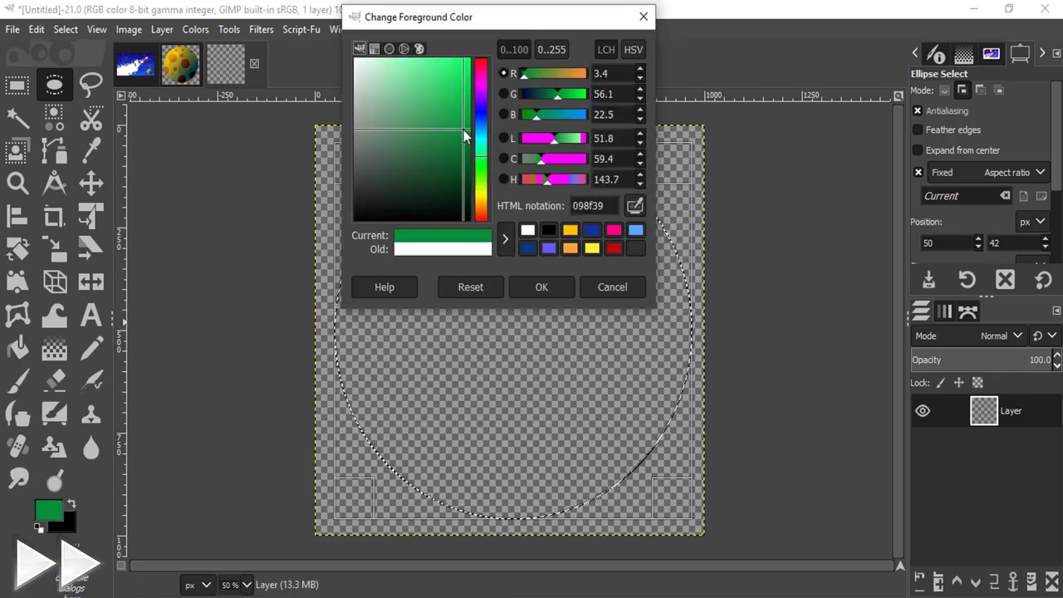
mouse_move(464, 130)
mouse_down()
mouse_move(411, 138)
mouse_move(451, 173)
mouse_up()
key(Return)
click(62, 525)
click(541, 284)
Step: Fill the circle with a diagonal green gradient, deselect, and add an empty layer
click(54, 349)
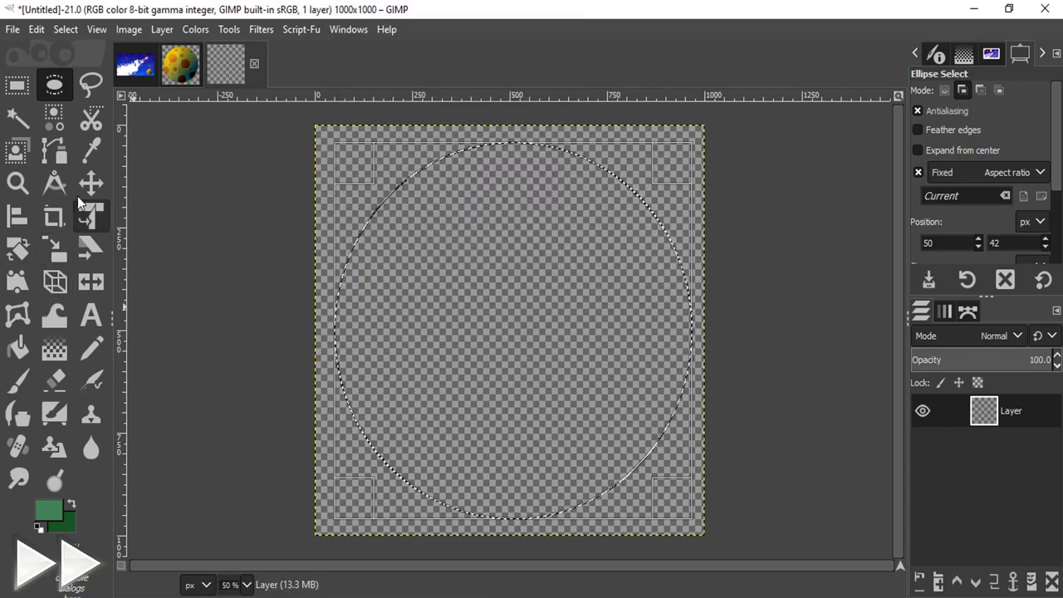
drag(355, 181, 637, 429)
key(Return)
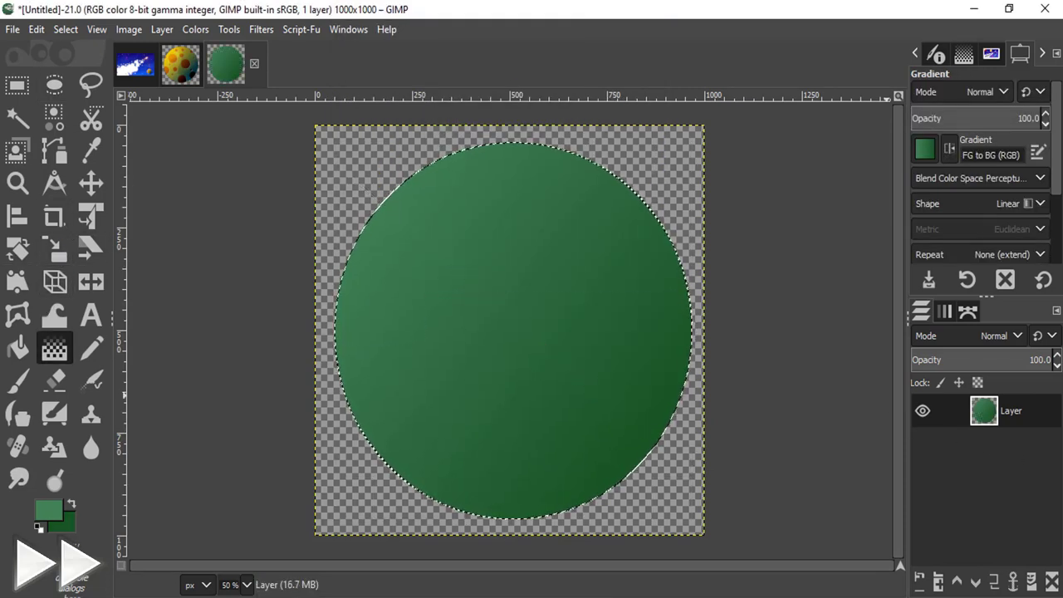
key(ctrl+shift+a)
key(shift+ctrl+n)
key(Return)
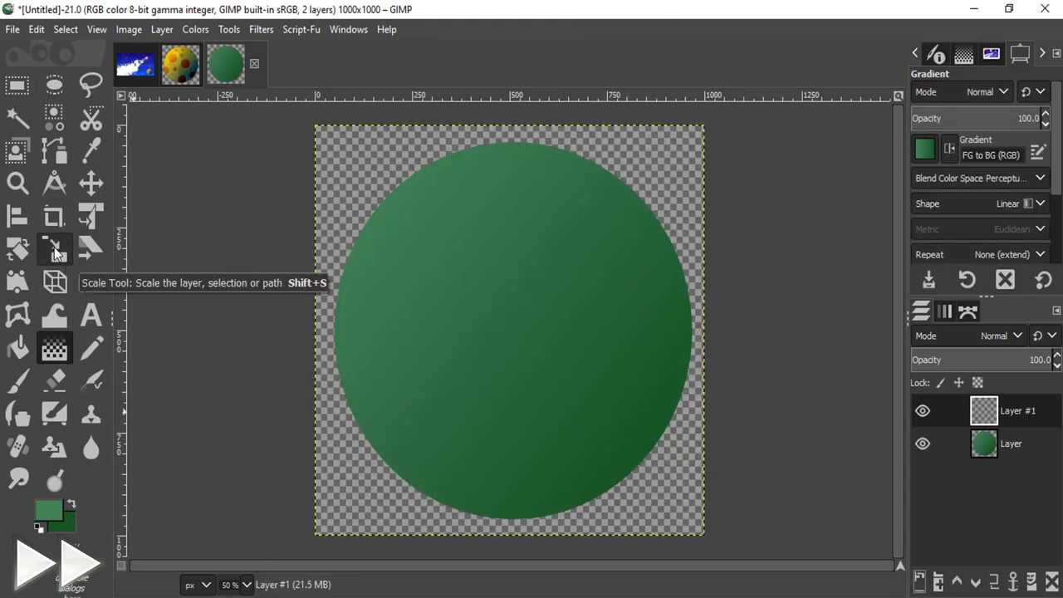
Step: Start a curved path of wavy bands across the top of the planet
click(54, 150)
click(387, 181)
click(458, 176)
drag(566, 153, 625, 153)
click(666, 149)
click(555, 184)
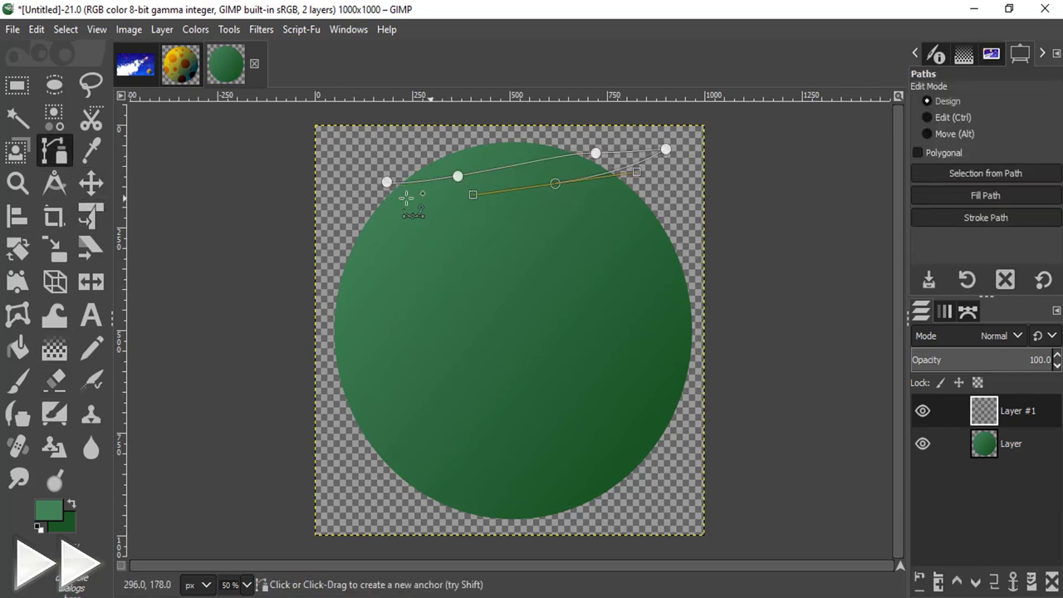
click(388, 198)
click(354, 190)
click(407, 220)
mouse_move(499, 217)
mouse_down()
mouse_move(563, 218)
mouse_move(458, 243)
mouse_up()
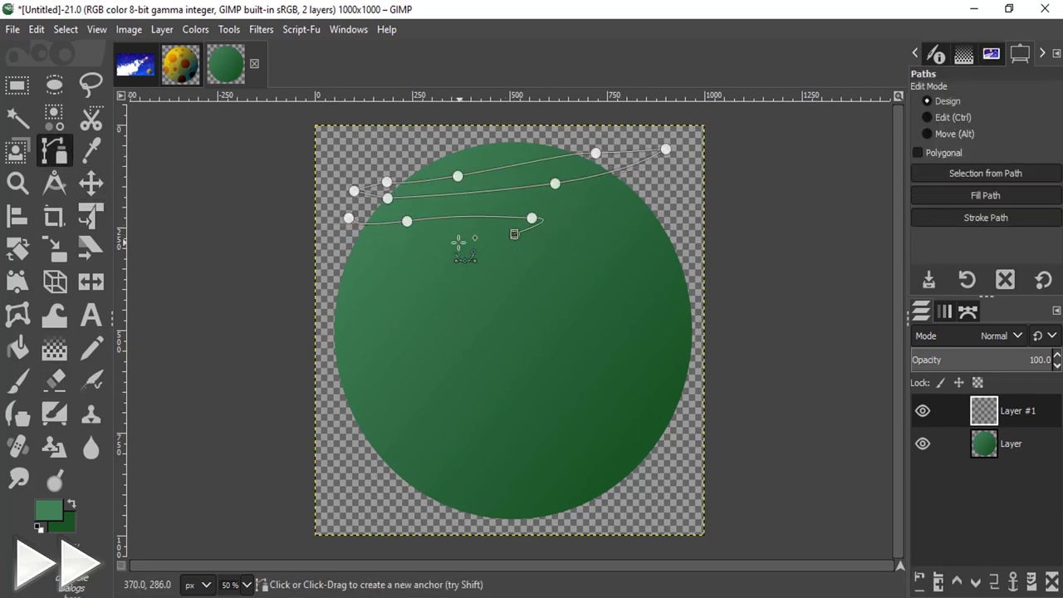
Step: Extend the wavy band path lower and back leftward across the planet
click(381, 242)
shift+click(333, 272)
click(418, 270)
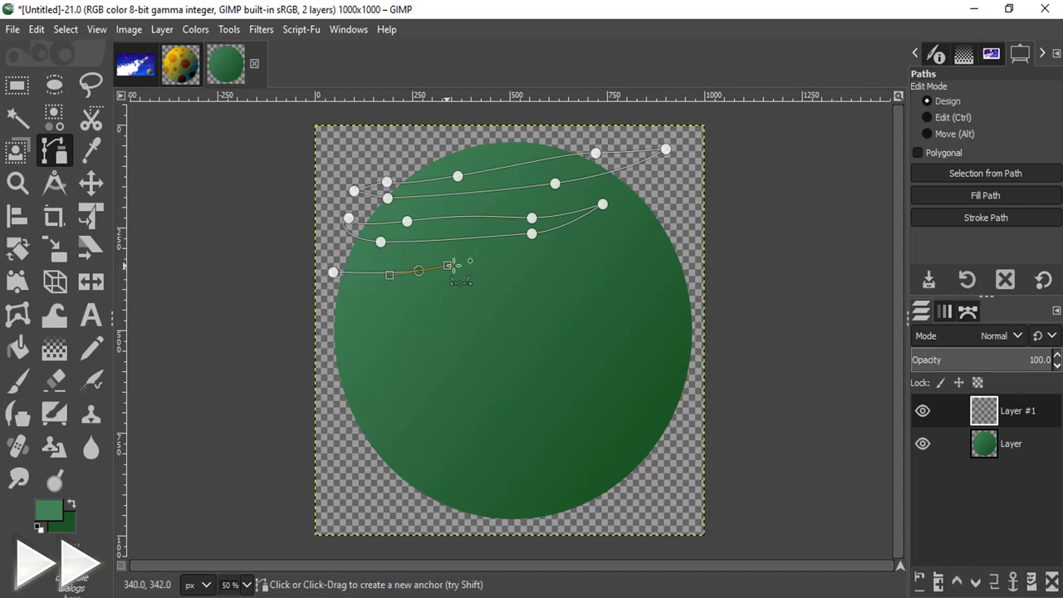
click(528, 267)
drag(622, 244, 631, 239)
click(709, 190)
click(675, 229)
click(609, 269)
click(480, 279)
click(350, 288)
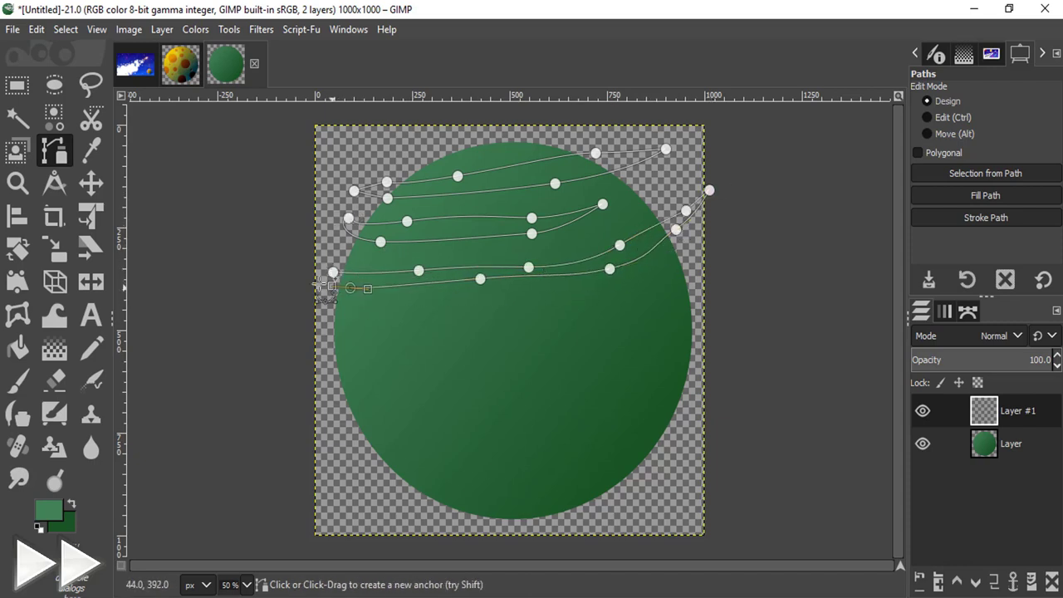
click(288, 261)
Step: Outline a closed curved stripe across the middle of the planet
shift+click(308, 336)
click(424, 347)
click(533, 338)
click(678, 304)
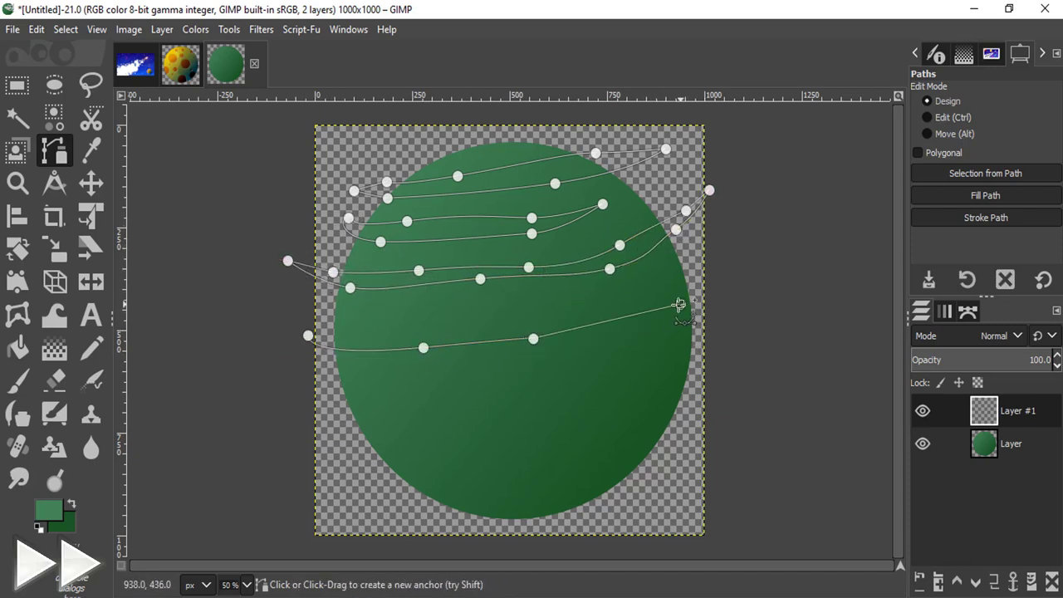
drag(667, 324, 527, 379)
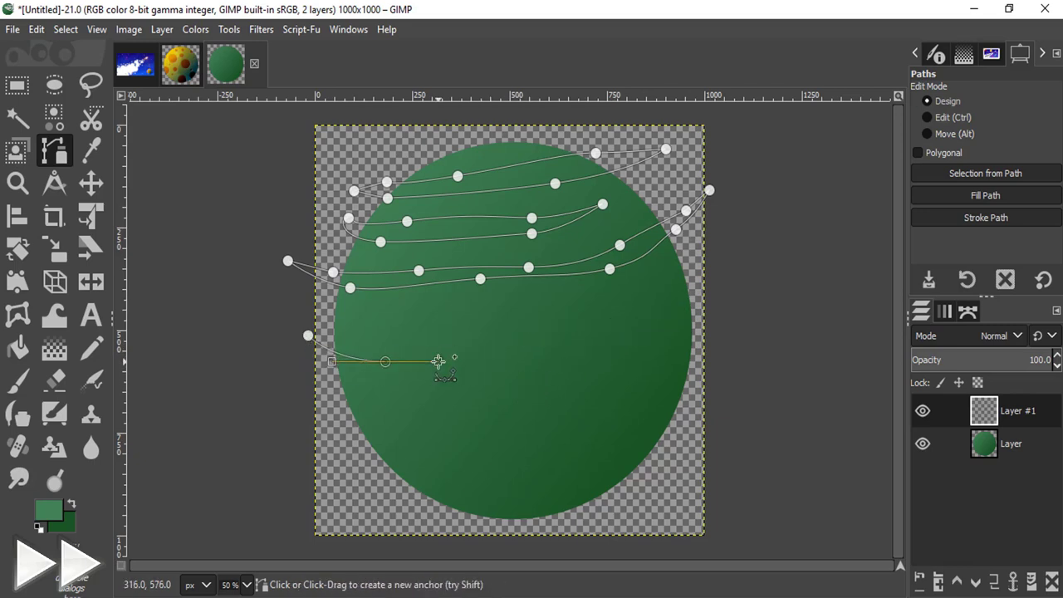
drag(439, 361, 673, 281)
click(617, 341)
click(432, 406)
click(312, 400)
ctrl+click(308, 336)
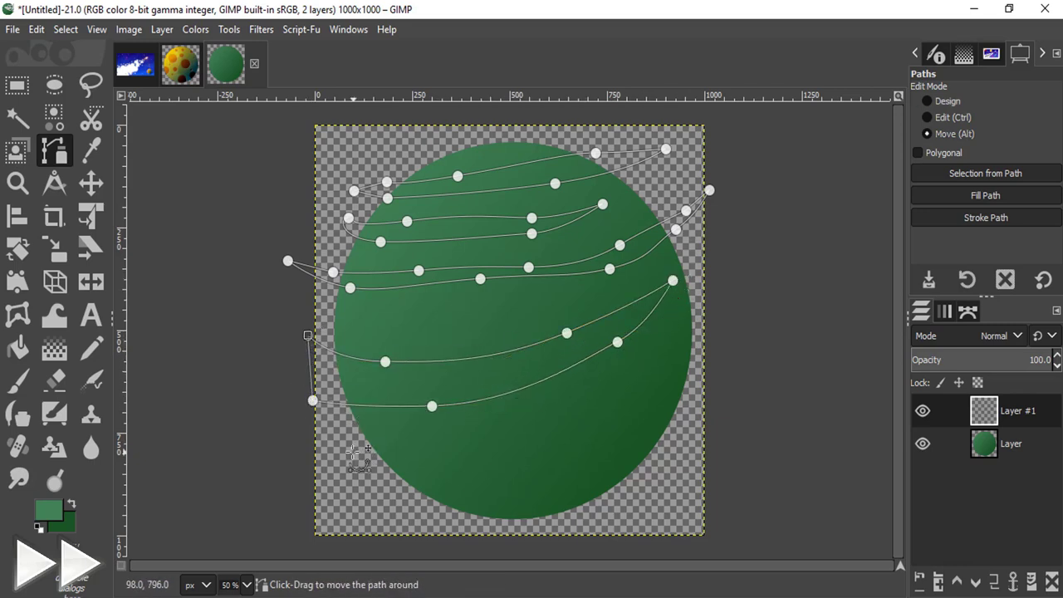
Step: Outline a closed stripe along the planet's bottom and lower-right rim
shift+click(424, 497)
drag(522, 496, 540, 496)
click(612, 473)
click(663, 398)
click(647, 451)
click(545, 523)
click(434, 513)
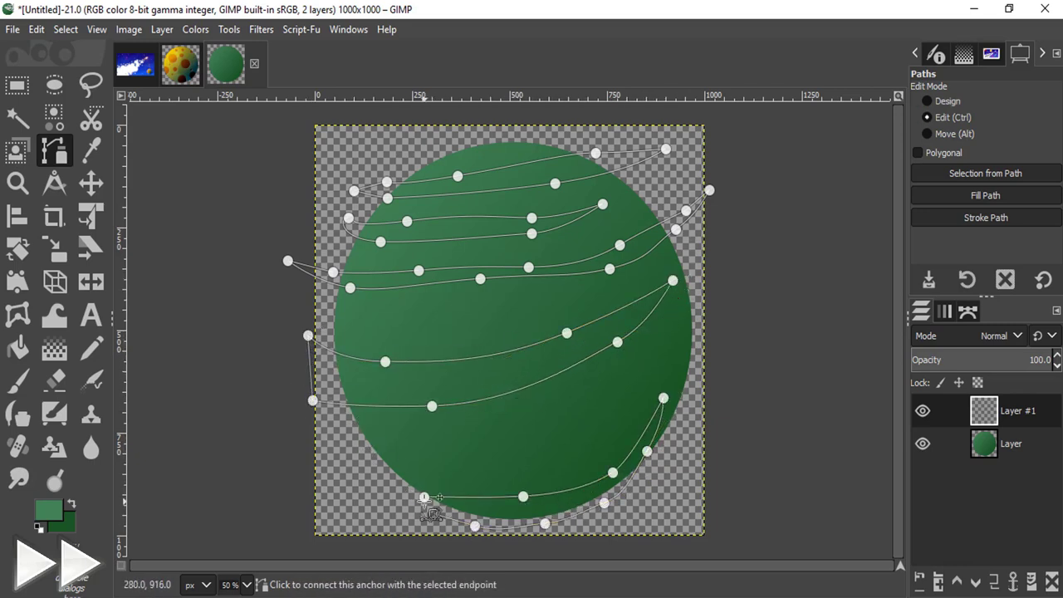
ctrl+click(424, 497)
Step: Outline a final lower stripe and turn all stripe paths into a selection
shift+click(354, 447)
click(534, 416)
click(648, 370)
click(712, 320)
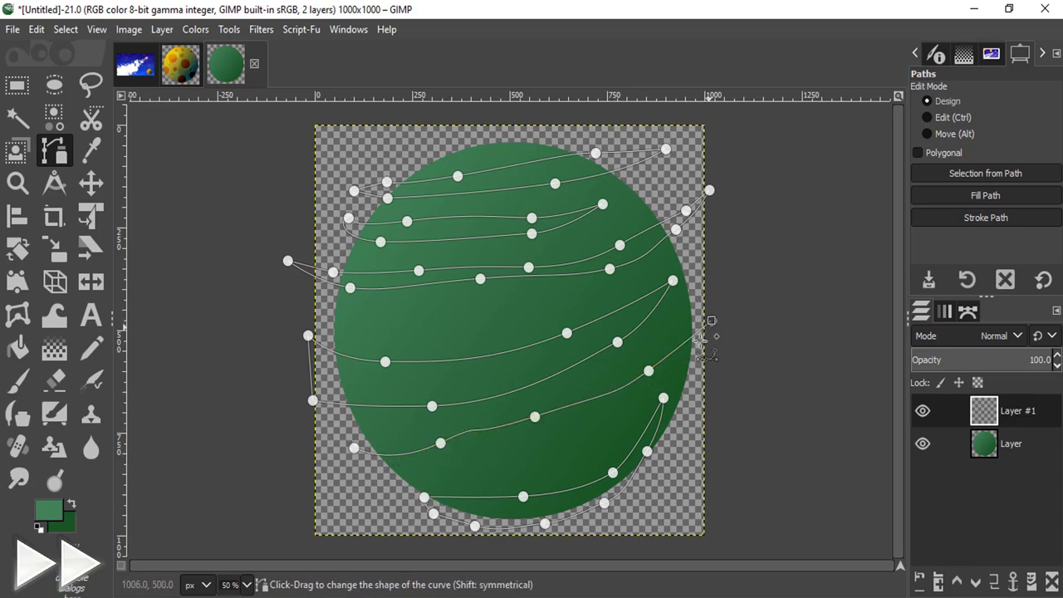
click(615, 403)
drag(423, 464, 405, 467)
ctrl+click(353, 447)
key(shift+v)
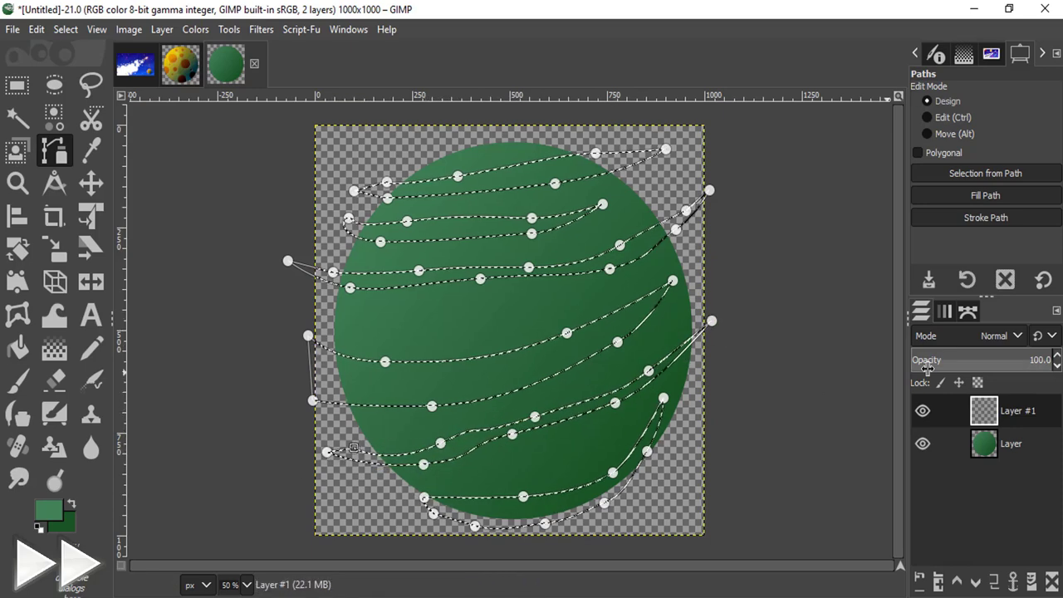
key(shift+b)
click(550, 368)
Step: Fill the stripe selection green, set Layer #1 to Screen mode, and deselect
click(996, 335)
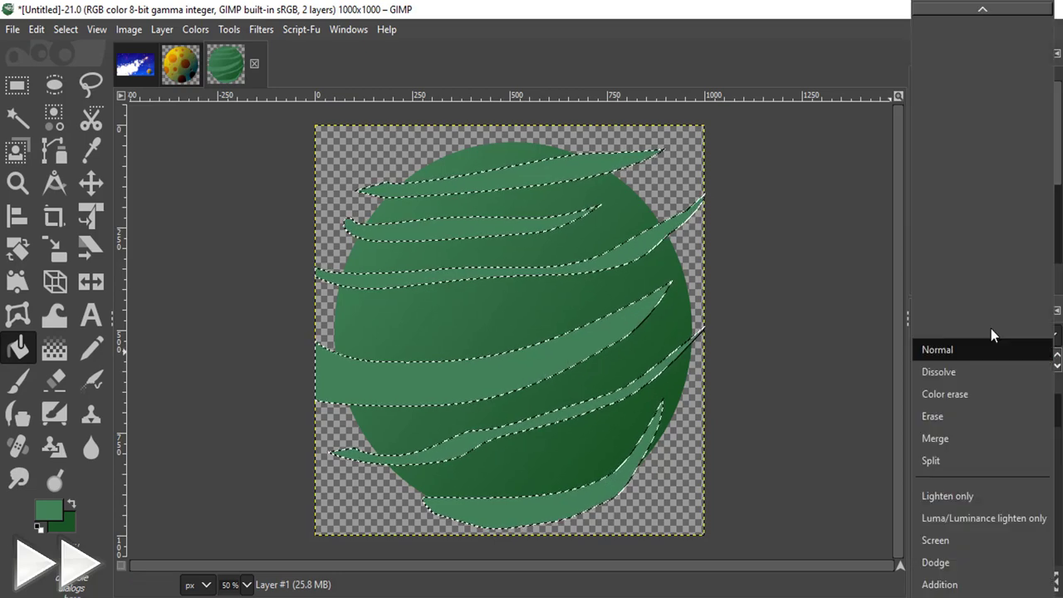
click(963, 539)
key(ctrl+shift+a)
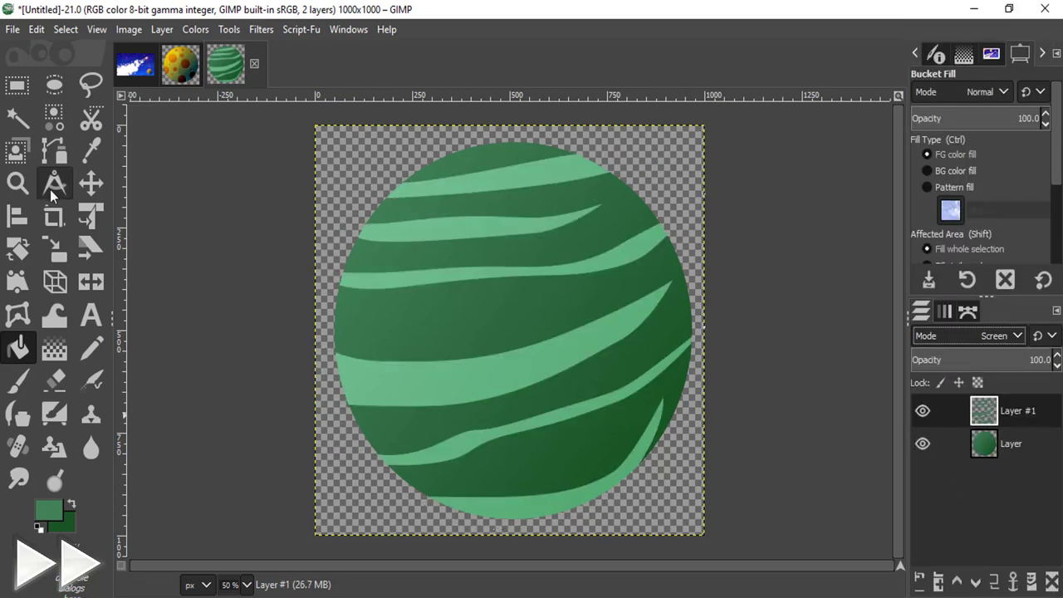
Step: Outline a thin closed streak path on the planet's left side
key(b)
click(375, 307)
click(435, 302)
click(469, 296)
click(497, 293)
click(407, 312)
click(338, 309)
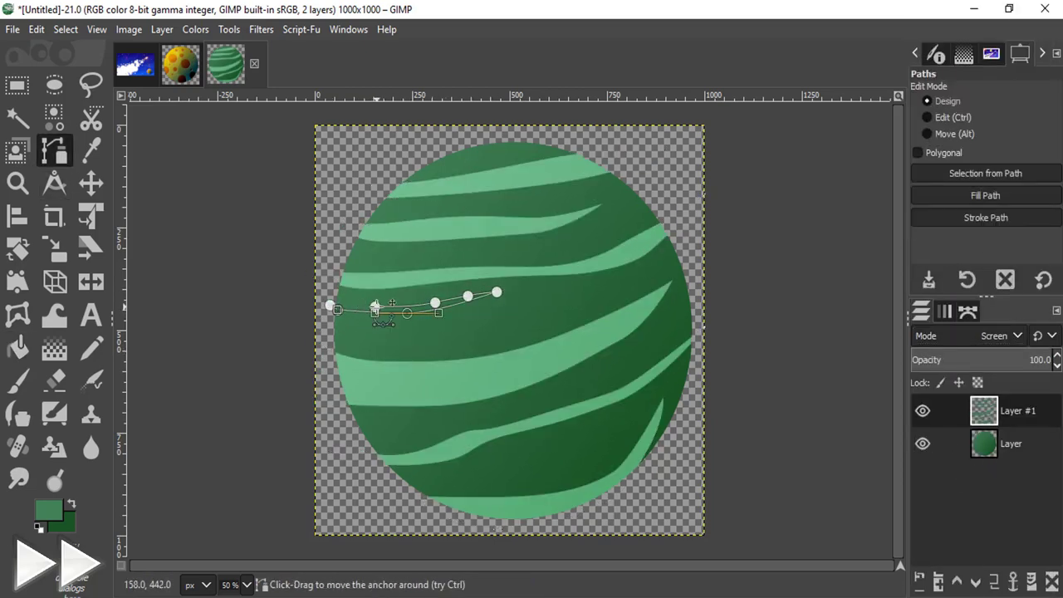
click(355, 304)
click(330, 306)
Step: Add right-side streak paths, fill all streaks light green, and deselect
click(655, 326)
click(612, 357)
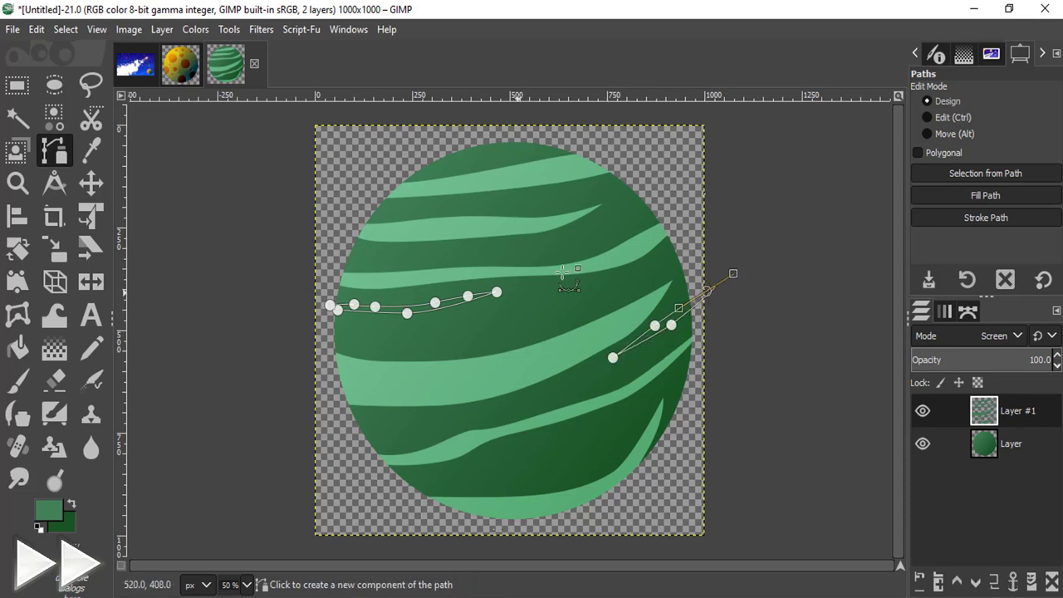
shift+click(647, 191)
drag(608, 220, 625, 218)
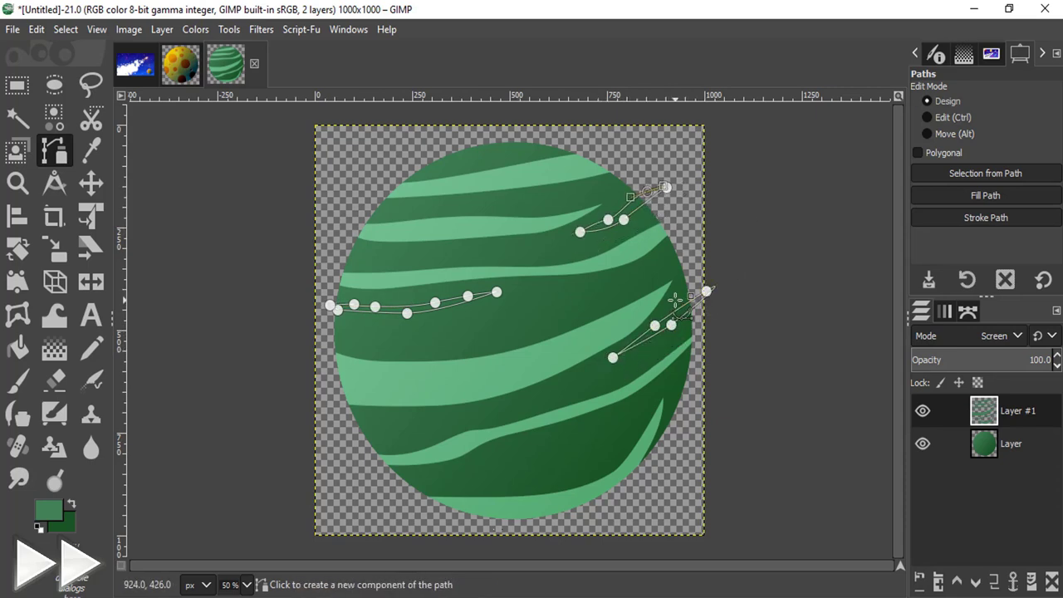
key(shift+v)
key(shift+b)
click(351, 324)
key(ctrl+shift+a)
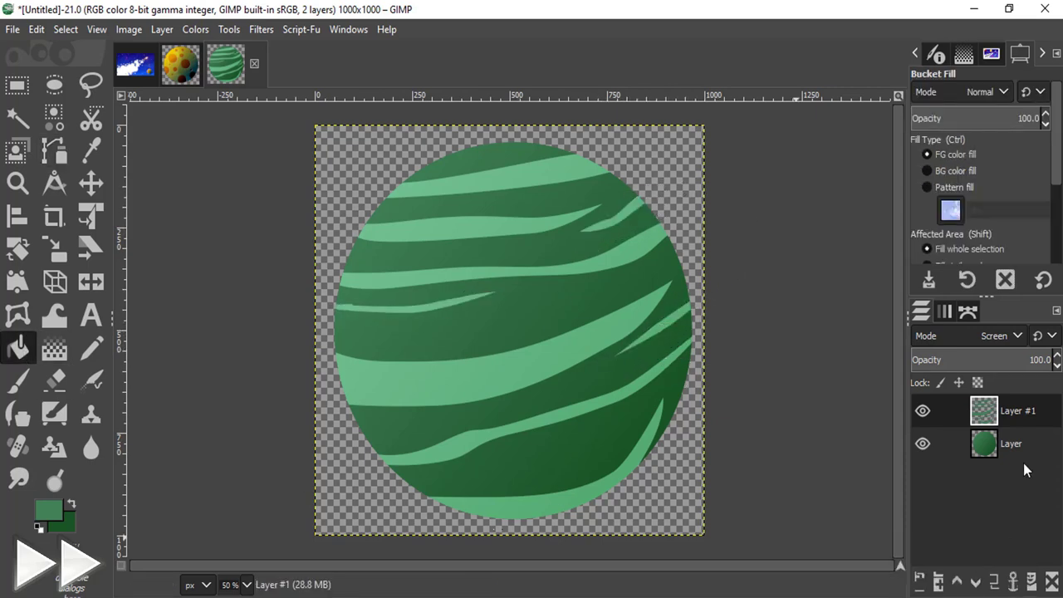
Step: Add a new transparent layer above the stripes and set white as the foreground colour
click(918, 581)
click(614, 495)
click(39, 527)
click(72, 505)
Step: Trace a closed curved shading path around the planet's left side
key(b)
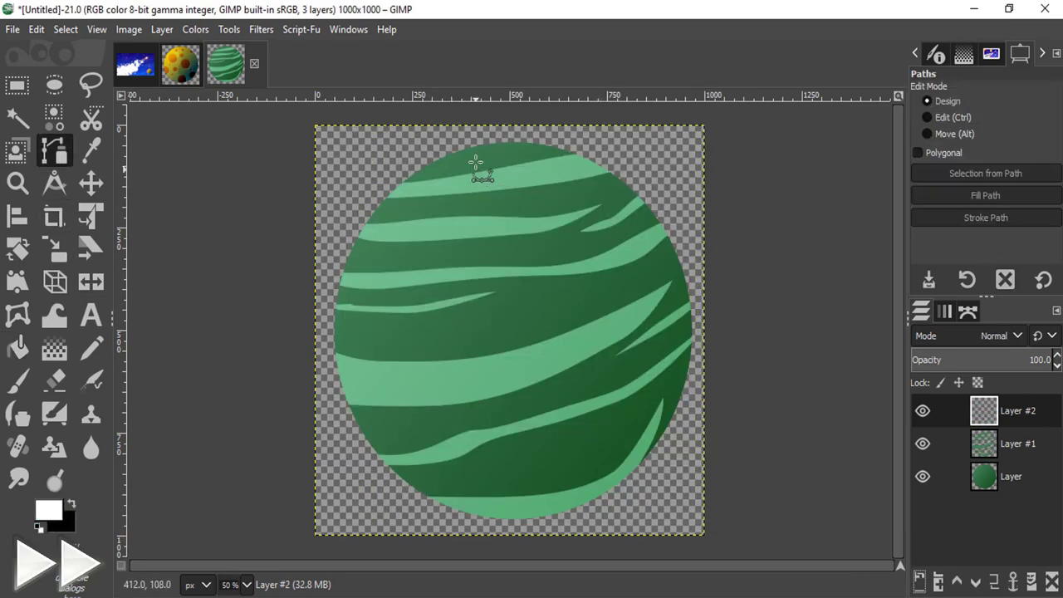
click(444, 142)
click(515, 170)
click(502, 308)
drag(520, 440, 571, 464)
click(677, 457)
click(547, 532)
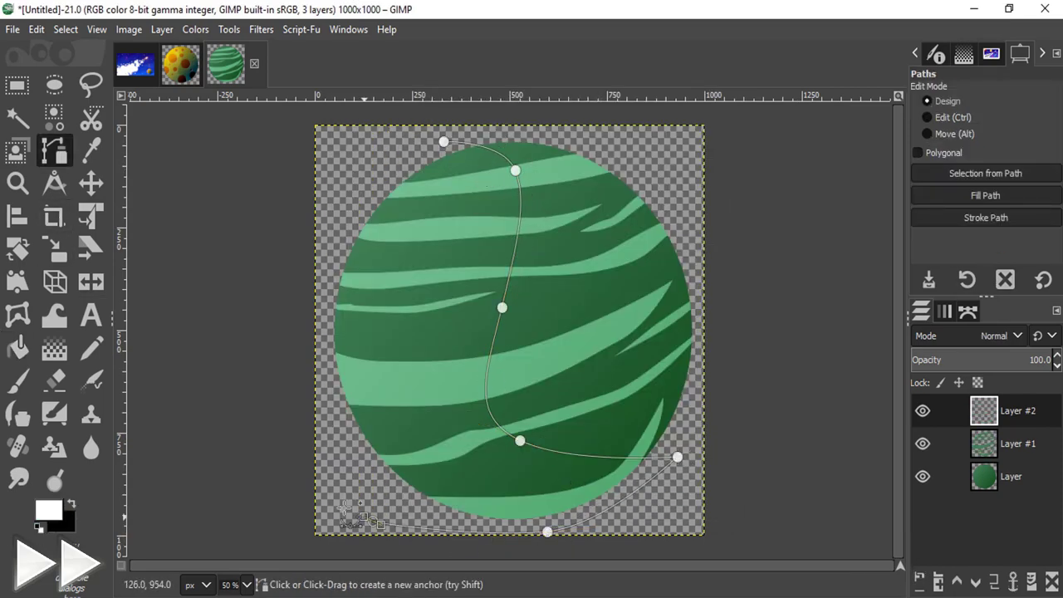
click(278, 388)
click(339, 202)
ctrl+click(444, 142)
Step: Fill the shading path's selection with white on the new layer
key(shift+v)
key(shift+b)
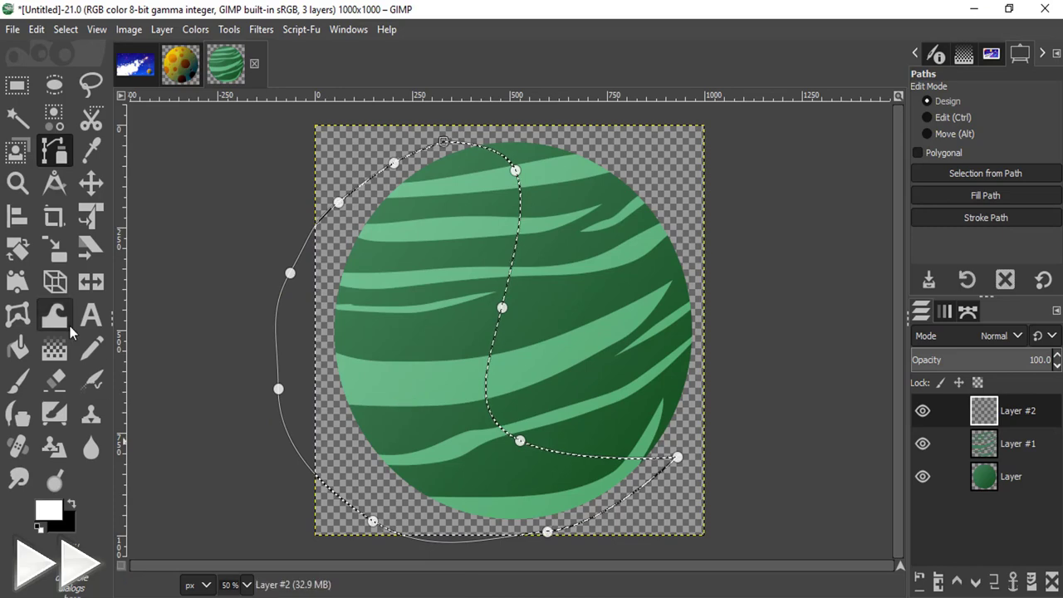
click(397, 403)
key(ctrl+shift+a)
Step: Blend the white shading layer in Soft light at about 50% opacity
click(1004, 335)
click(963, 565)
key(shift+v)
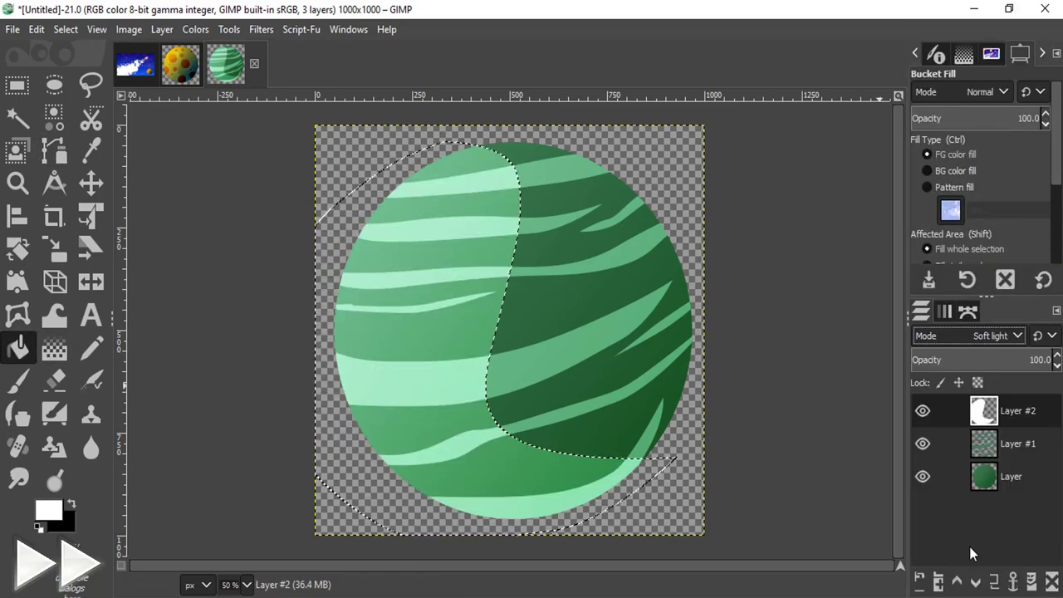
click(984, 359)
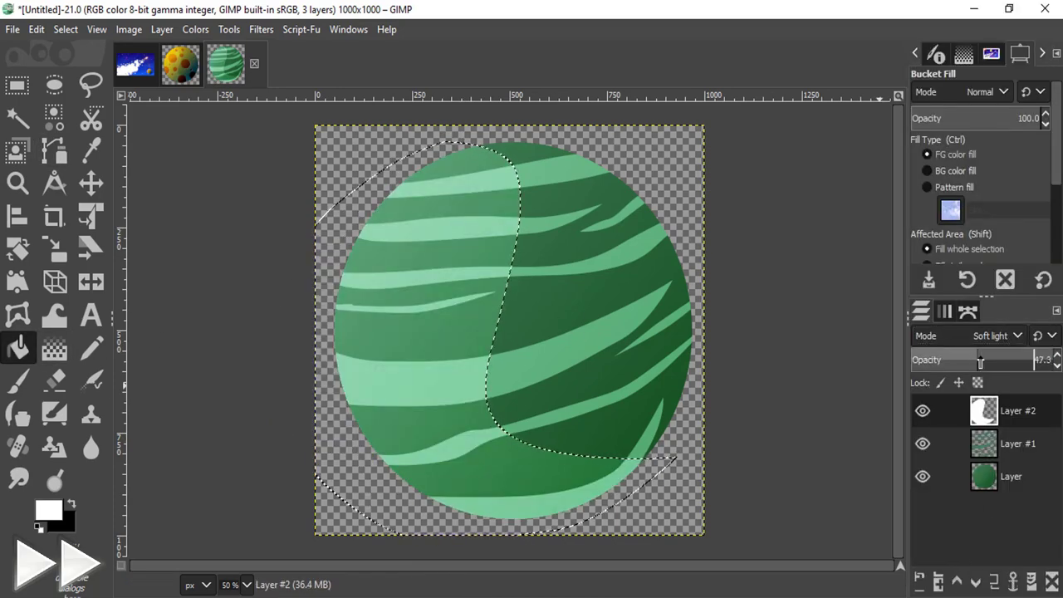
click(1012, 415)
key(ctrl+shift+a)
Step: Add another transparent layer and trace a crescent highlight path near the planet's top left
click(920, 579)
key(Return)
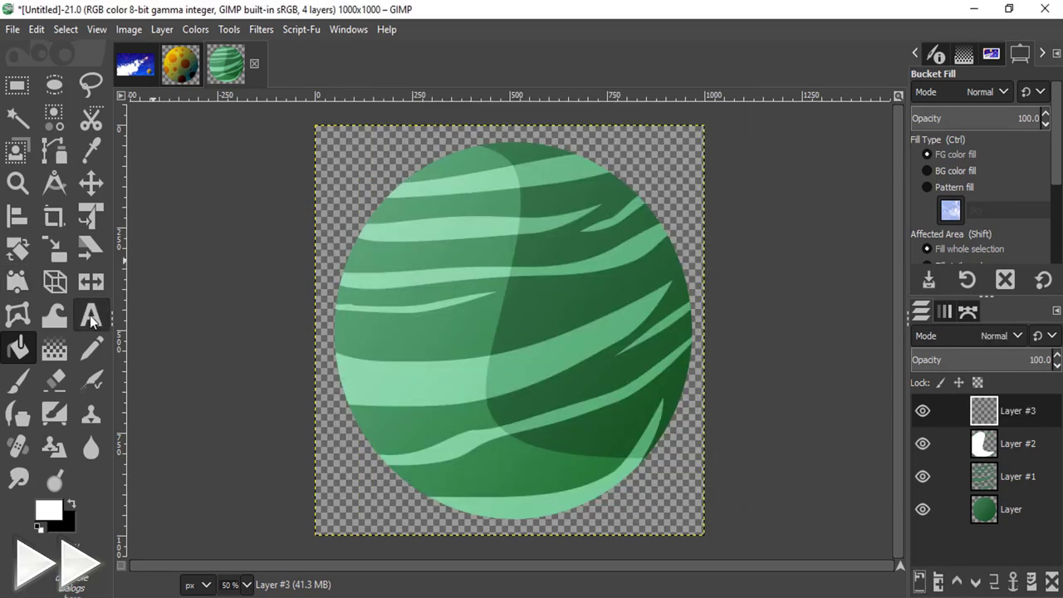
key(b)
click(448, 193)
click(408, 217)
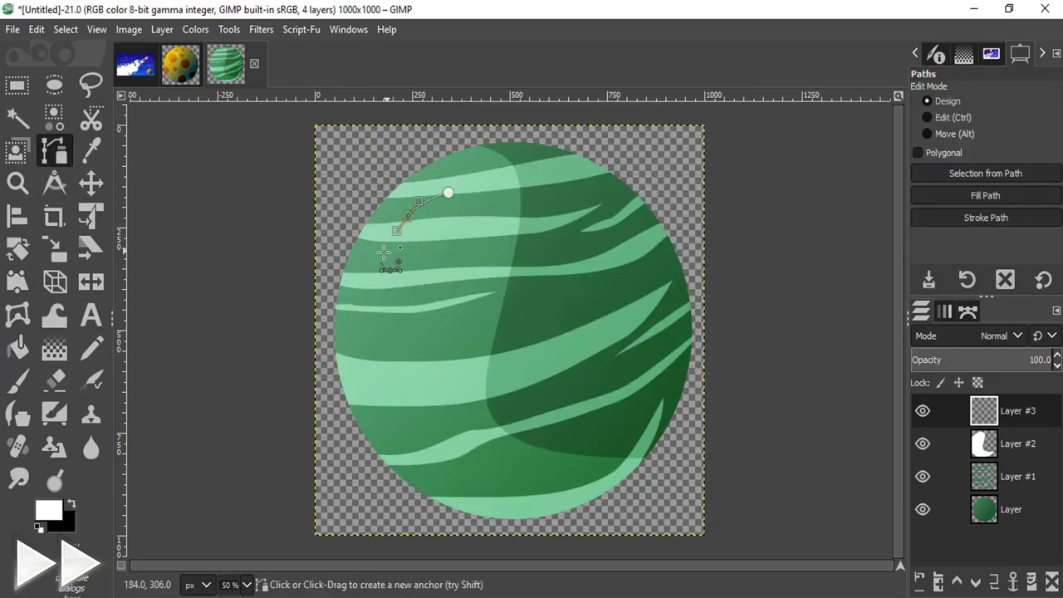
mouse_move(385, 263)
mouse_down()
mouse_move(380, 274)
mouse_move(460, 240)
mouse_move(490, 181)
mouse_up()
click(425, 387)
click(404, 356)
click(404, 315)
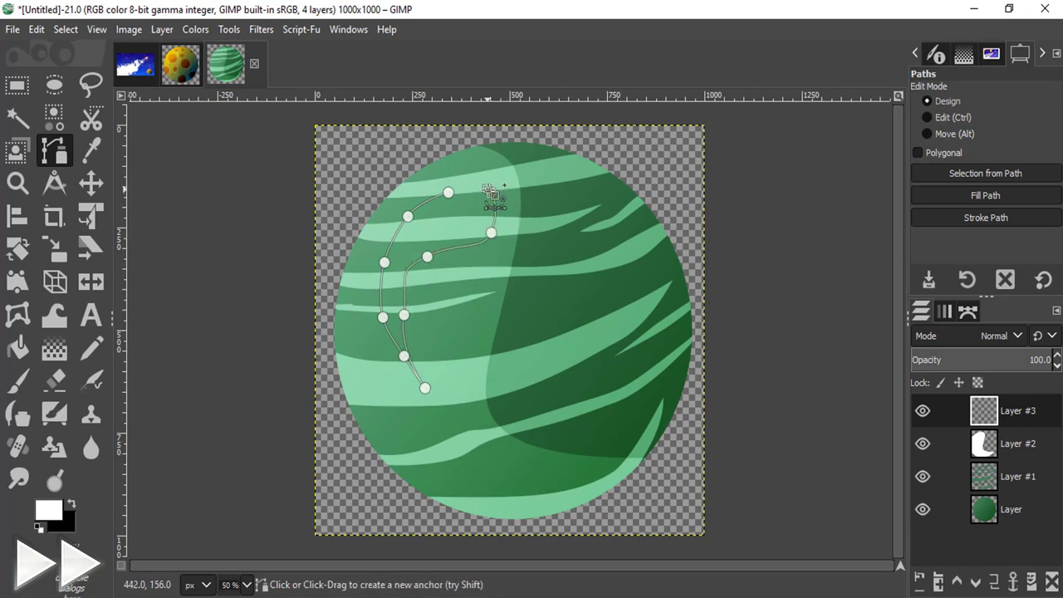
click(448, 193)
Step: Fill the highlight white and blend it in Soft light at about 50% opacity
key(shift+v)
key(shift+b)
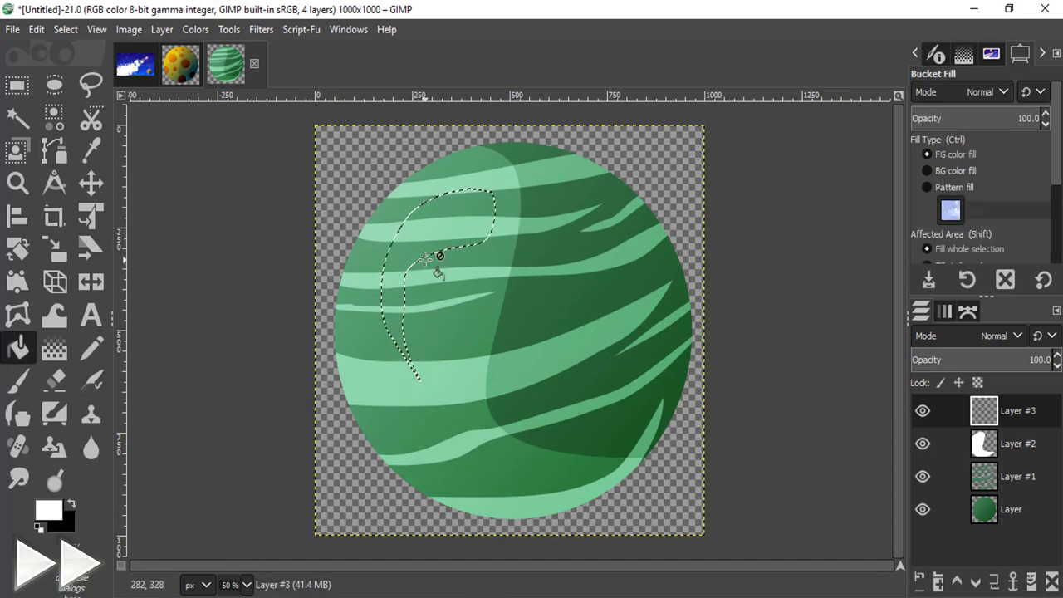
click(426, 259)
click(996, 335)
scroll(949, 496, down, 2)
click(960, 387)
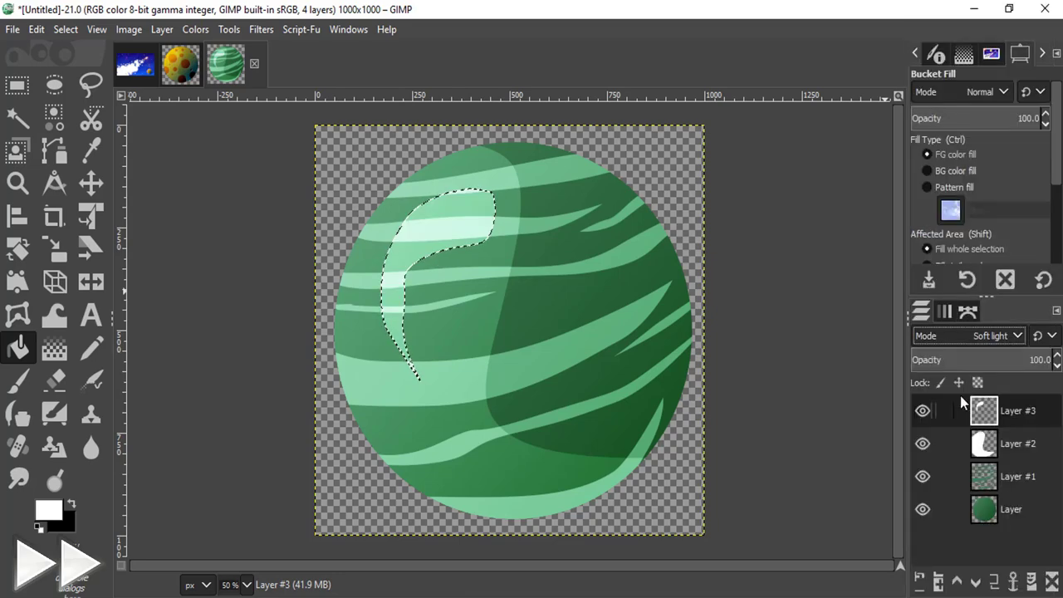
click(983, 357)
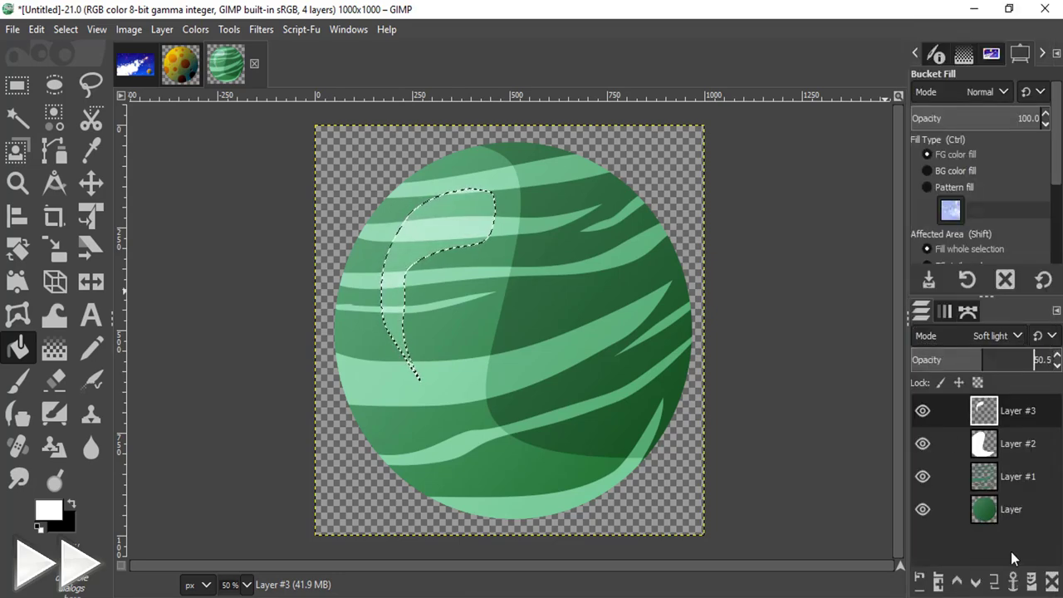
key(ctrl+shift+a)
Step: Fill a small white ellipse glint near the planet's top, then create a new layer from visible
key(e)
drag(447, 163, 469, 185)
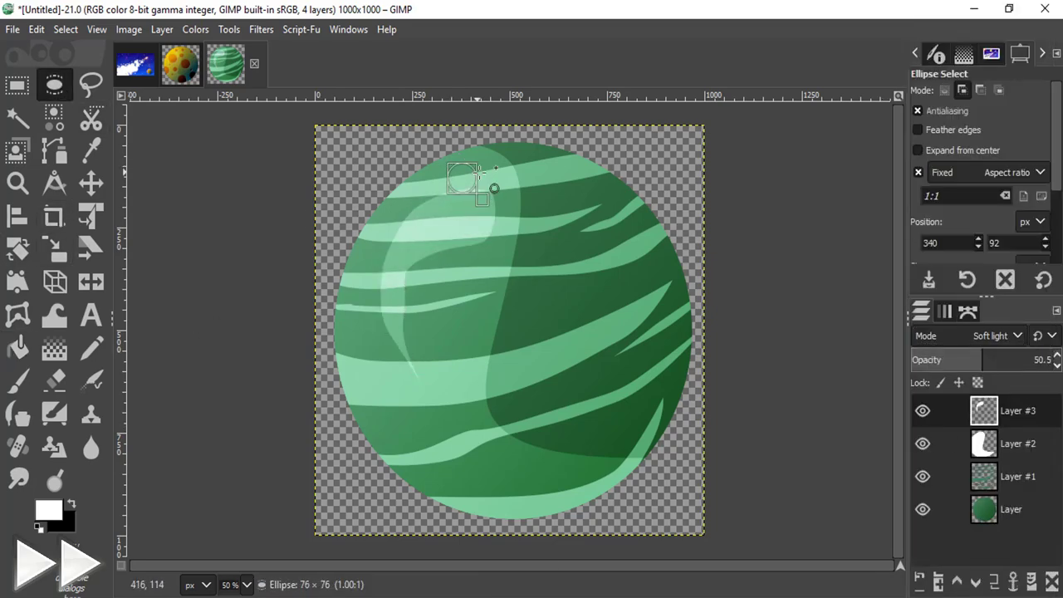
key(shift+b)
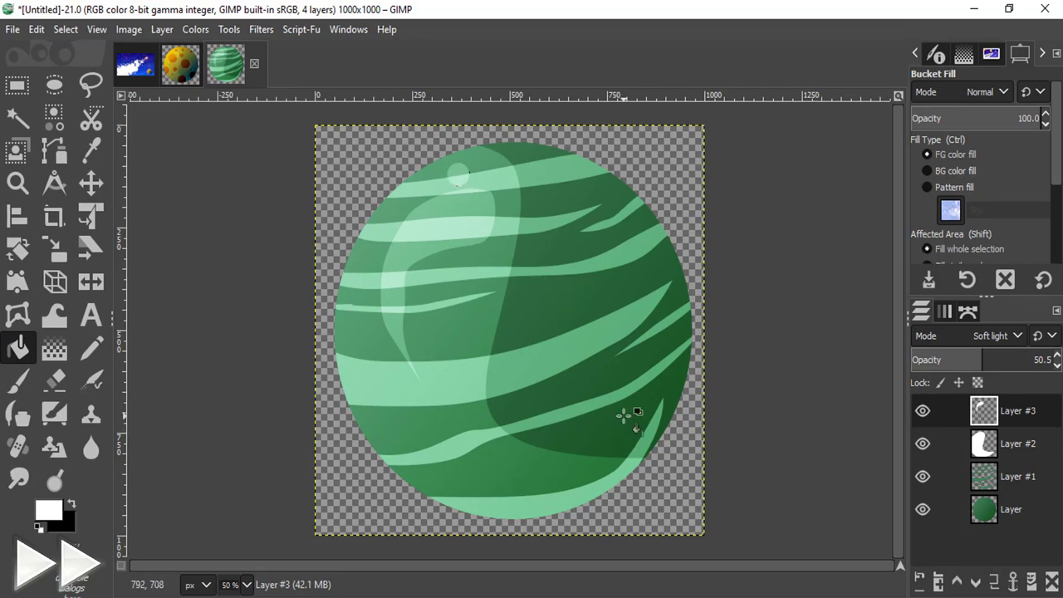
click(191, 68)
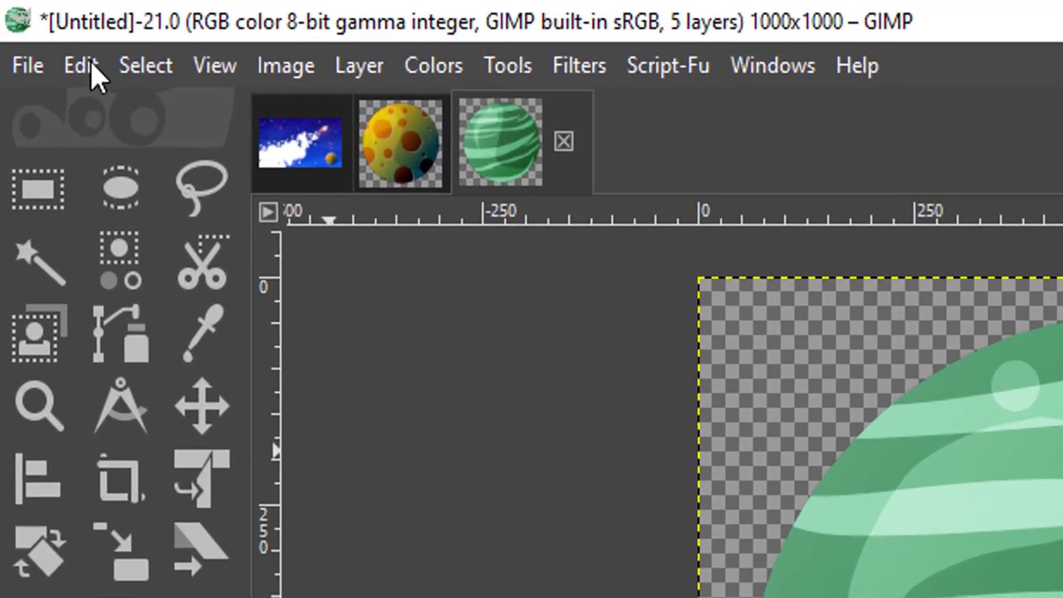
Step: Copy the finished green planet and paste it into the space scene as a new layer
click(37, 29)
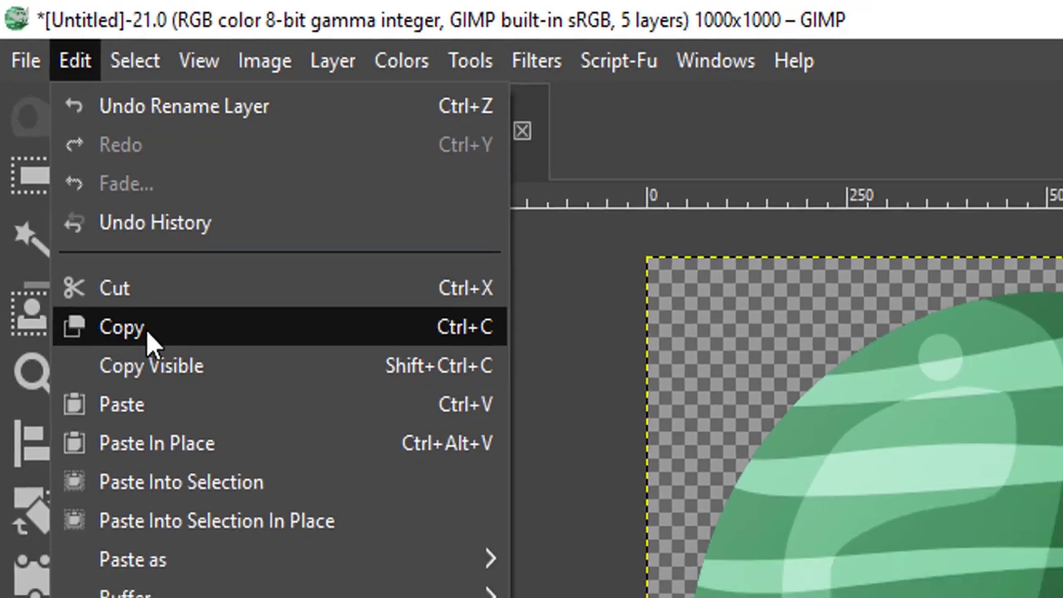
click(160, 363)
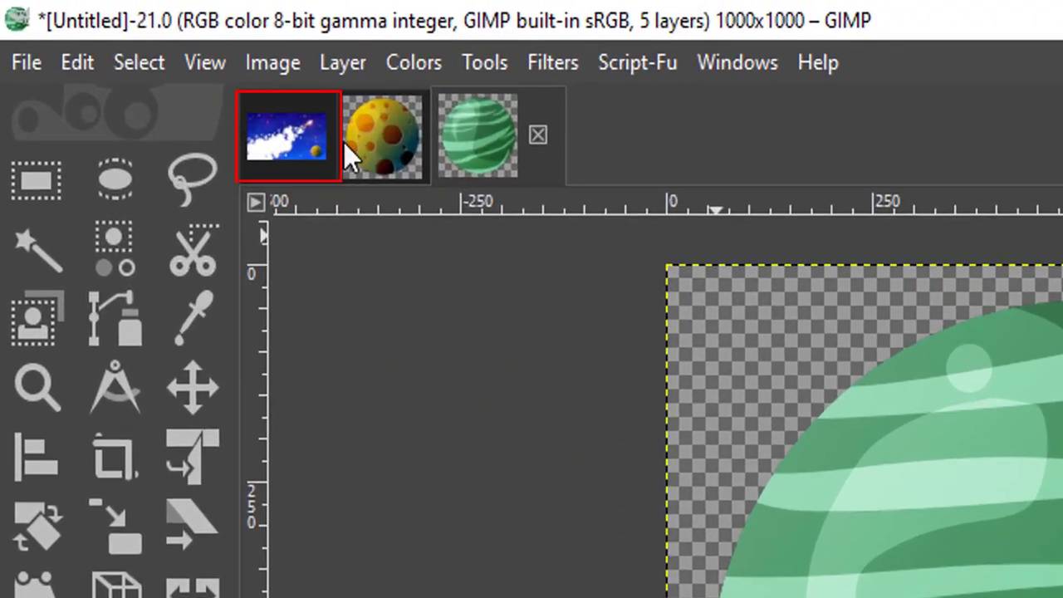
click(287, 137)
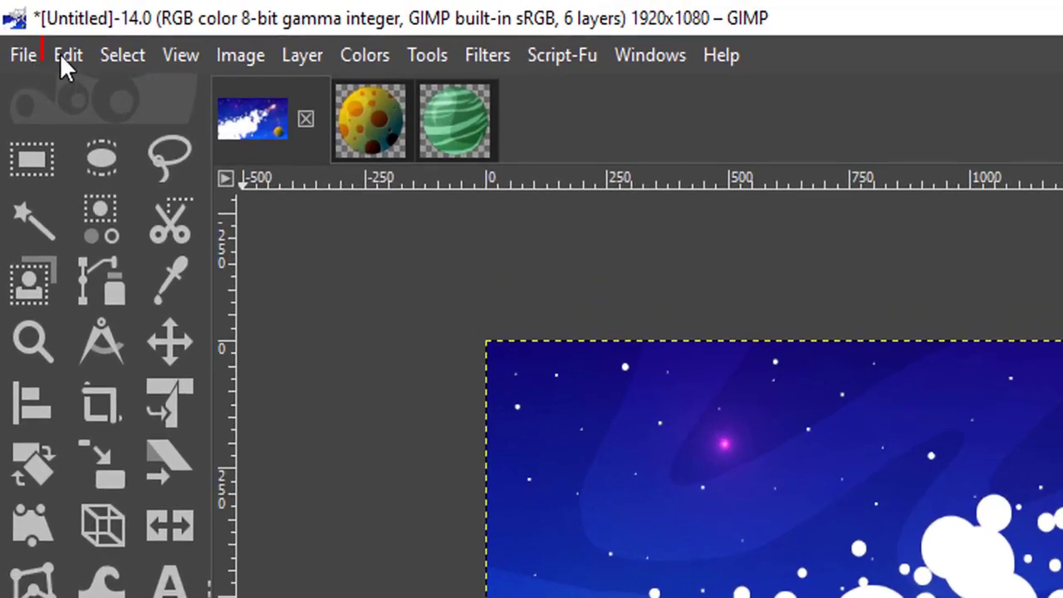
click(66, 56)
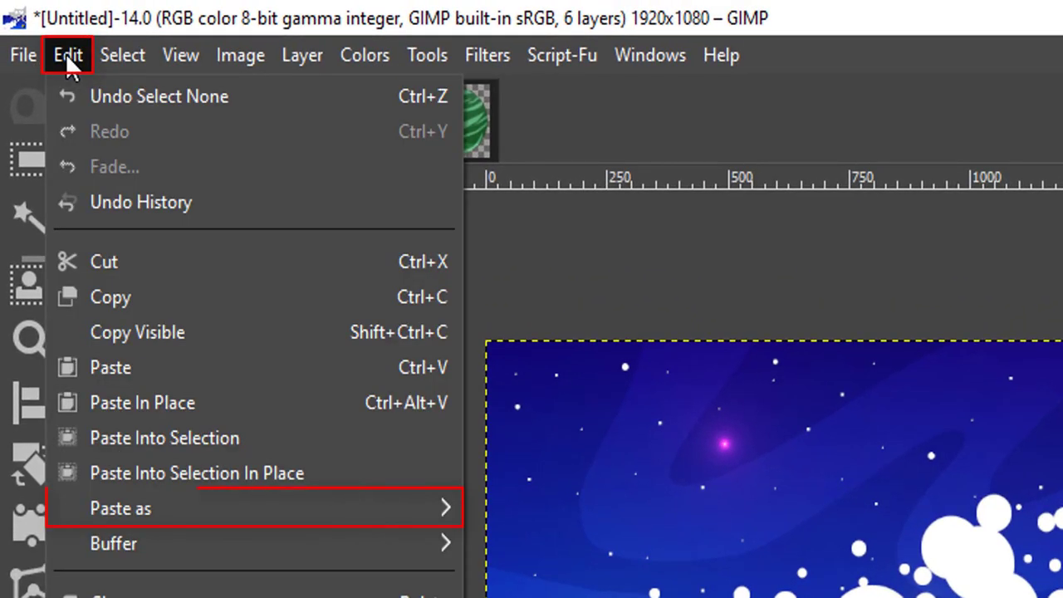
mouse_move(183, 440)
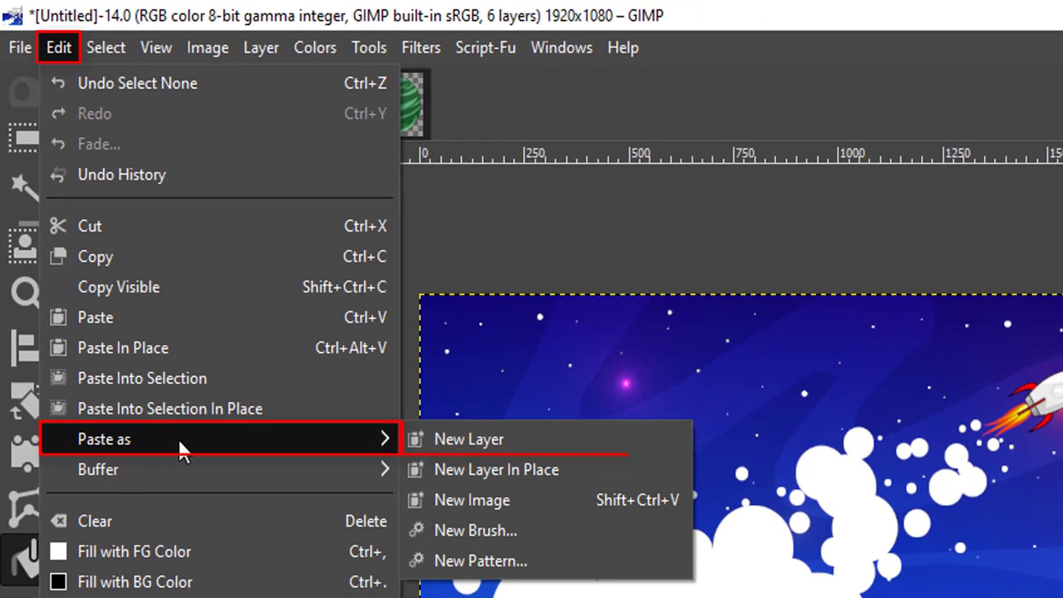
click(540, 452)
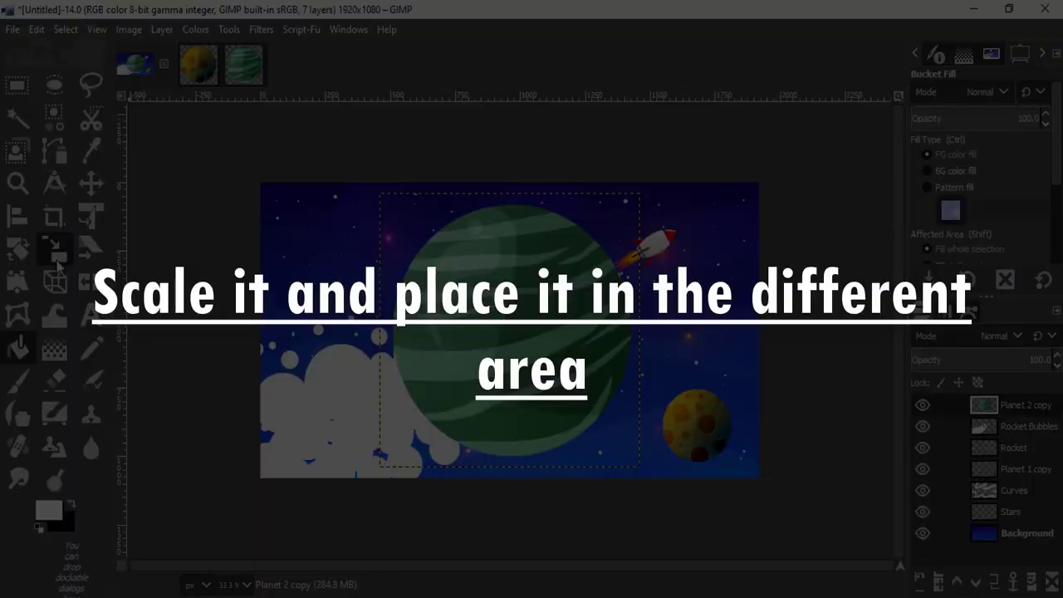
Step: Scale the green planet down from 559 px to about 384 px and move it top-left
click(54, 248)
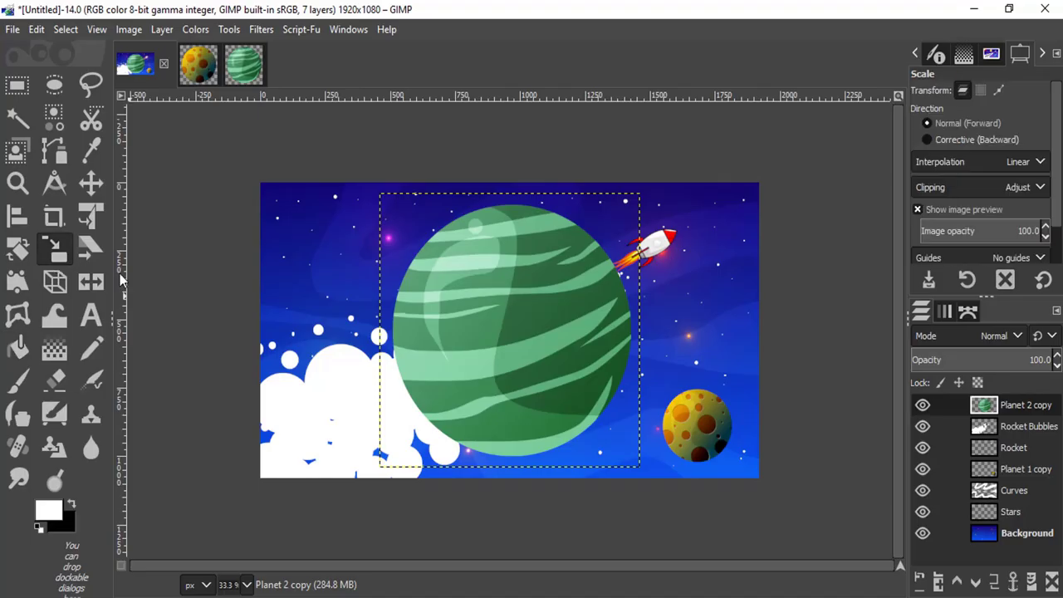
click(482, 310)
drag(639, 451, 531, 351)
drag(455, 275, 293, 205)
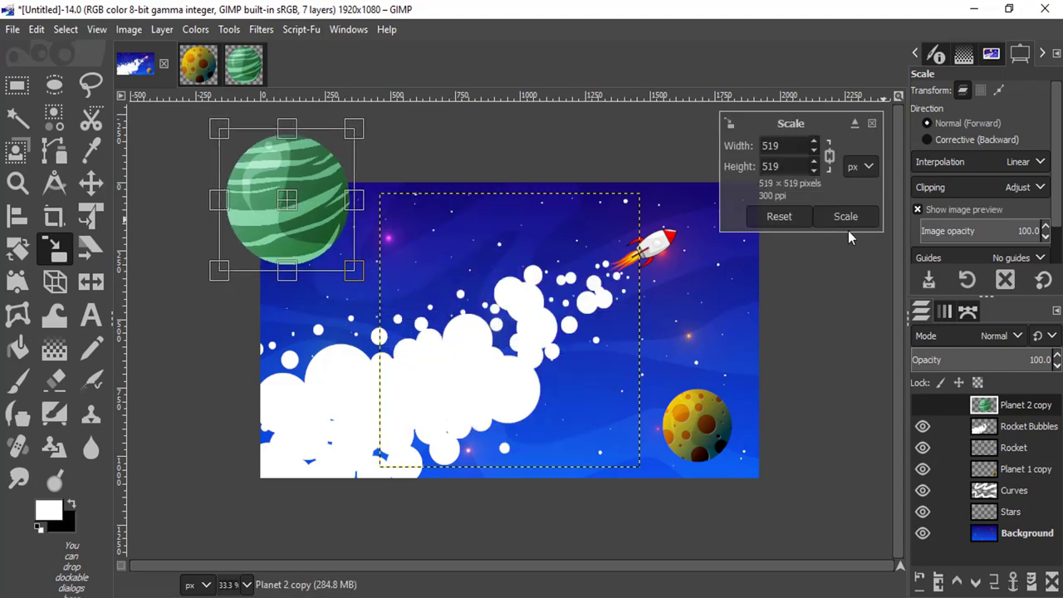
key(Return)
click(290, 200)
drag(230, 161, 251, 169)
click(845, 216)
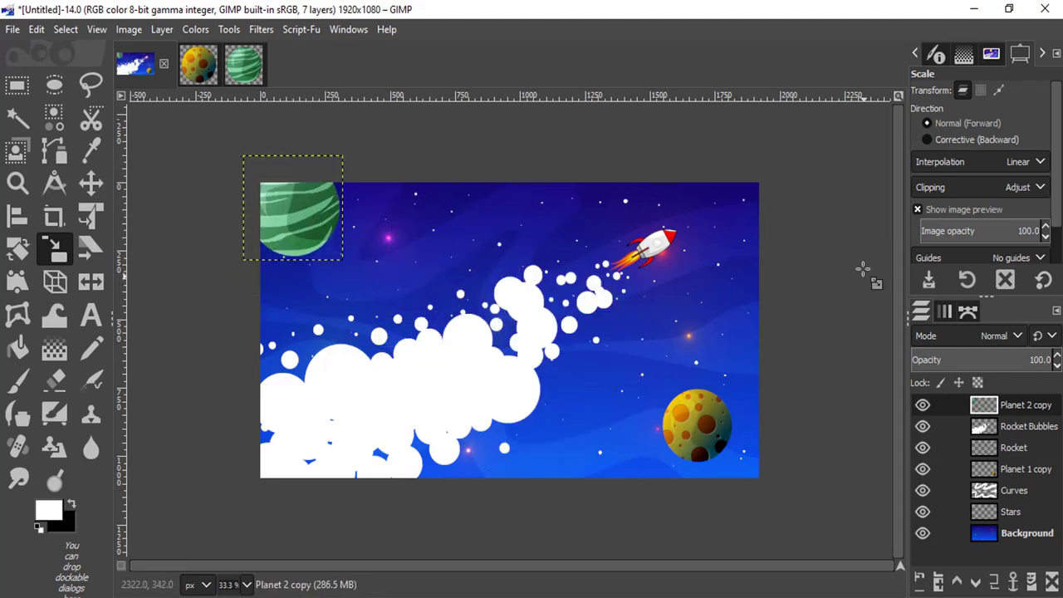
drag(301, 214, 294, 206)
click(846, 213)
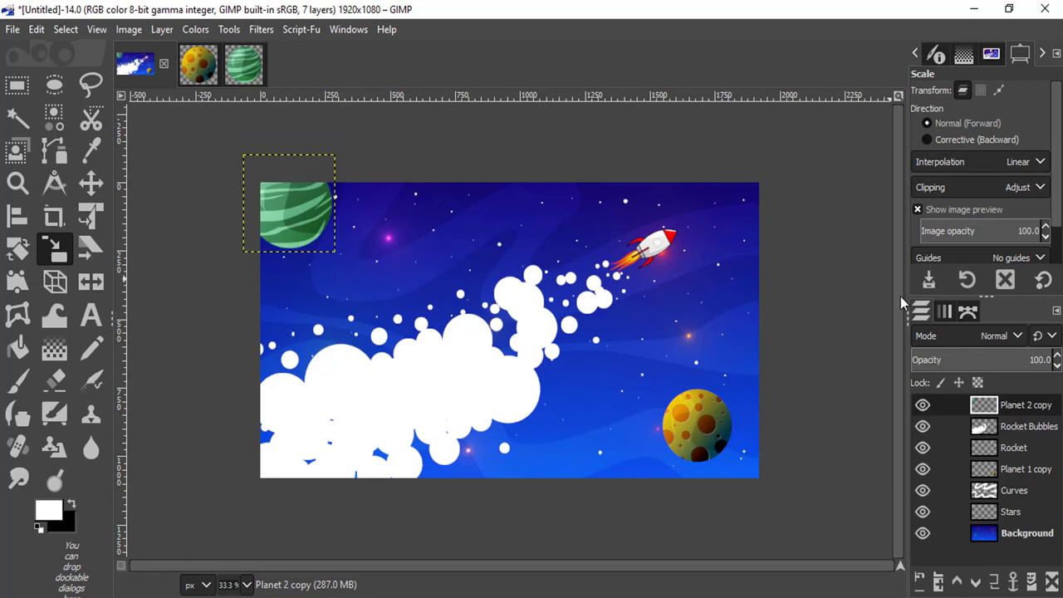
key(m)
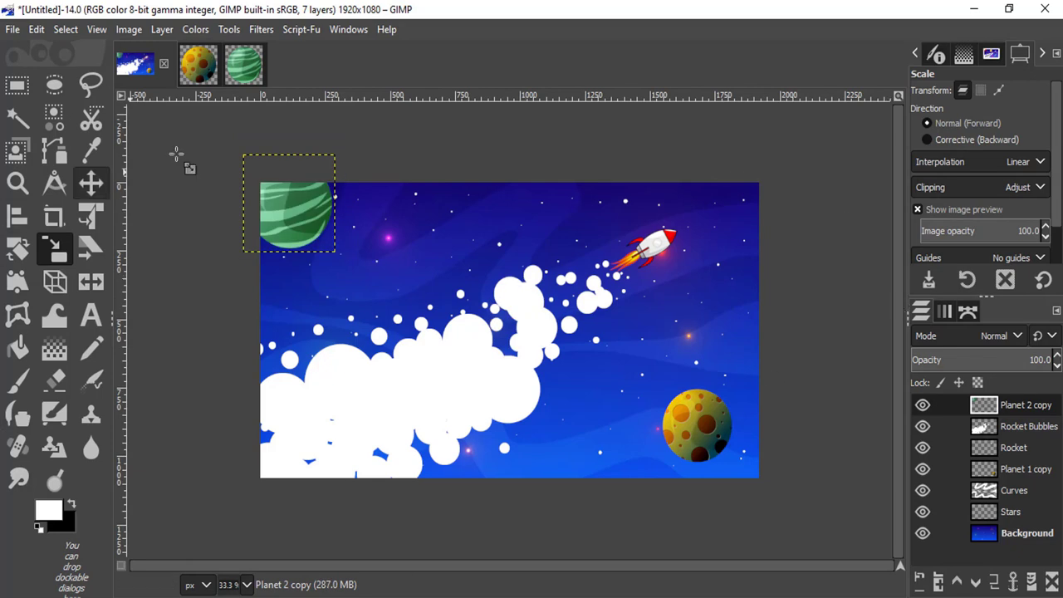
drag(287, 218, 309, 244)
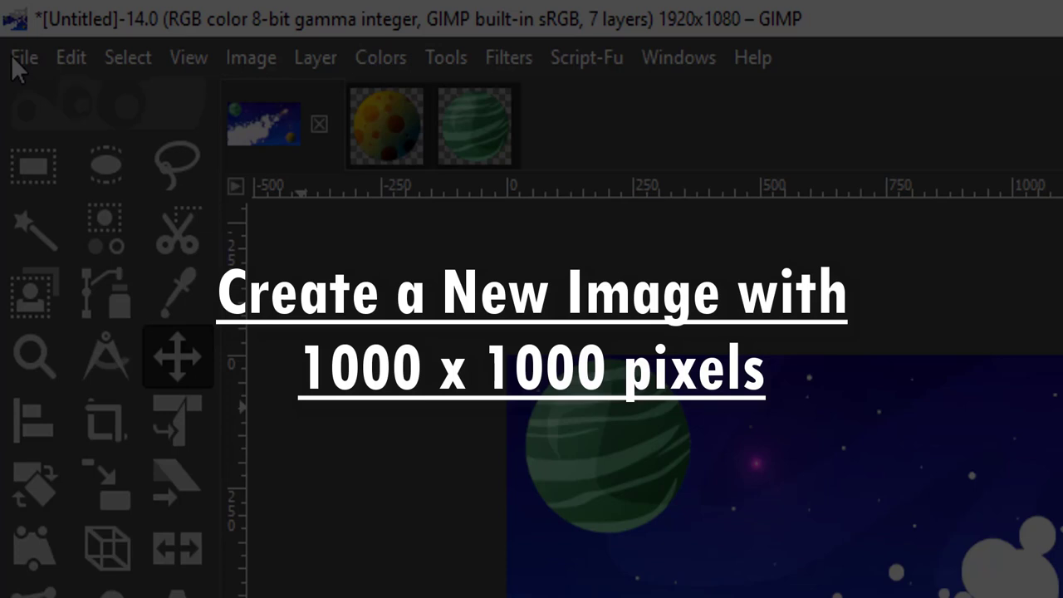
Step: Create a new 1000×1000 px image
click(23, 58)
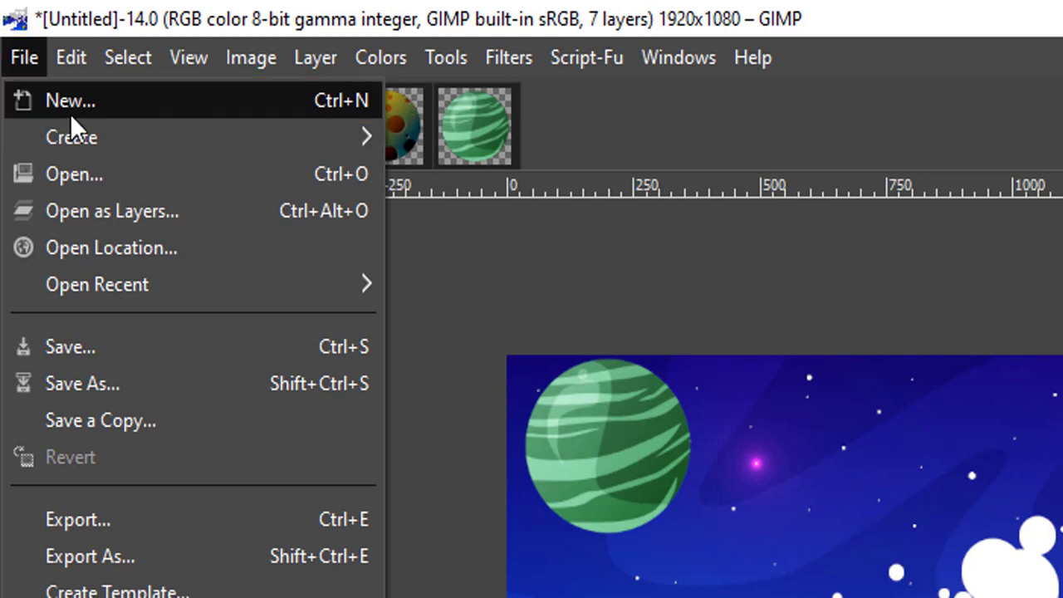
click(71, 104)
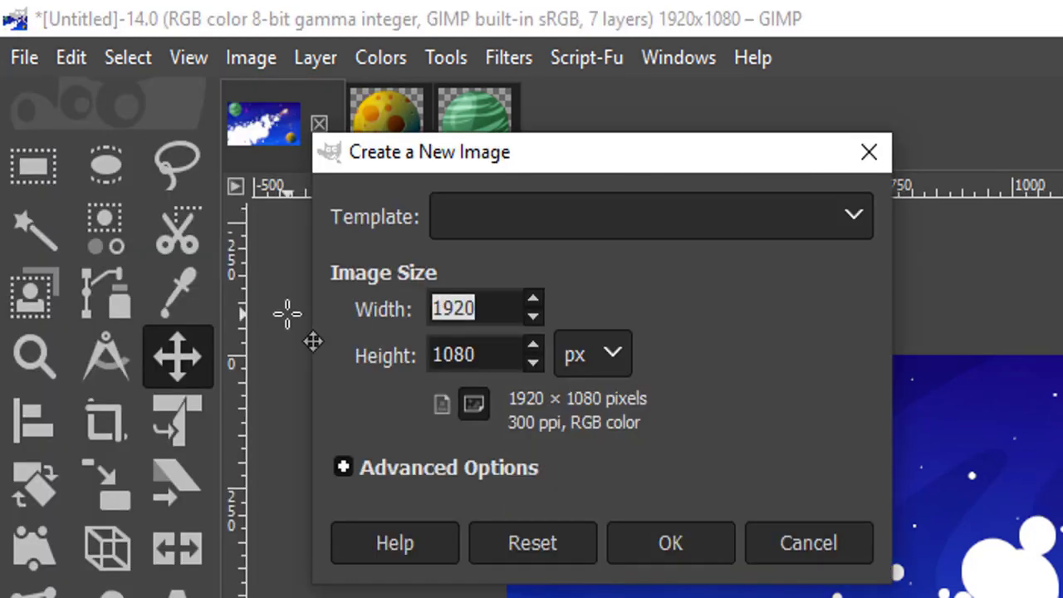
text(1000)
double_click(487, 355)
text(1)
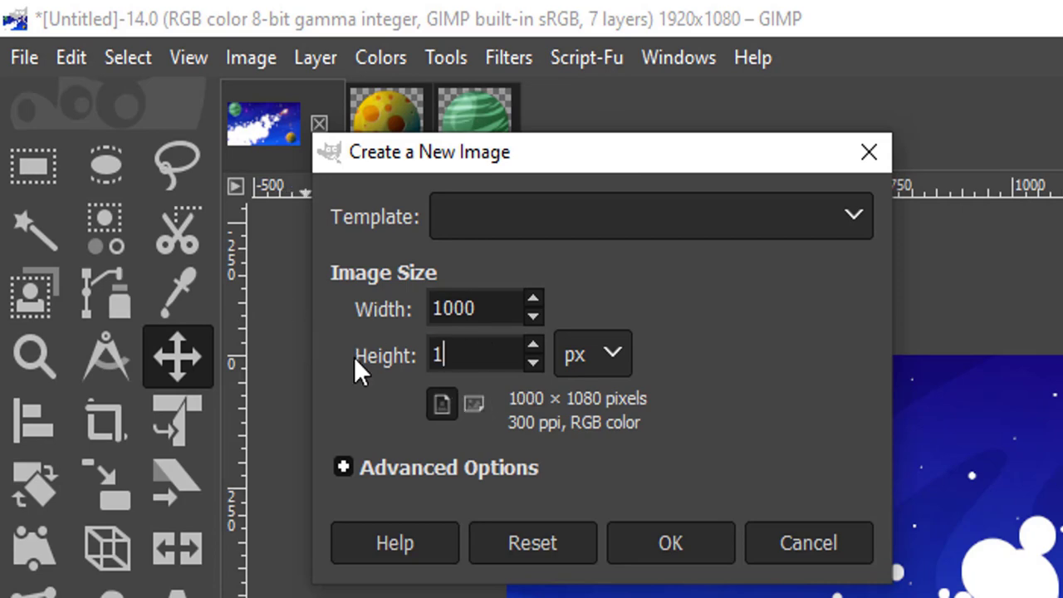
text(000)
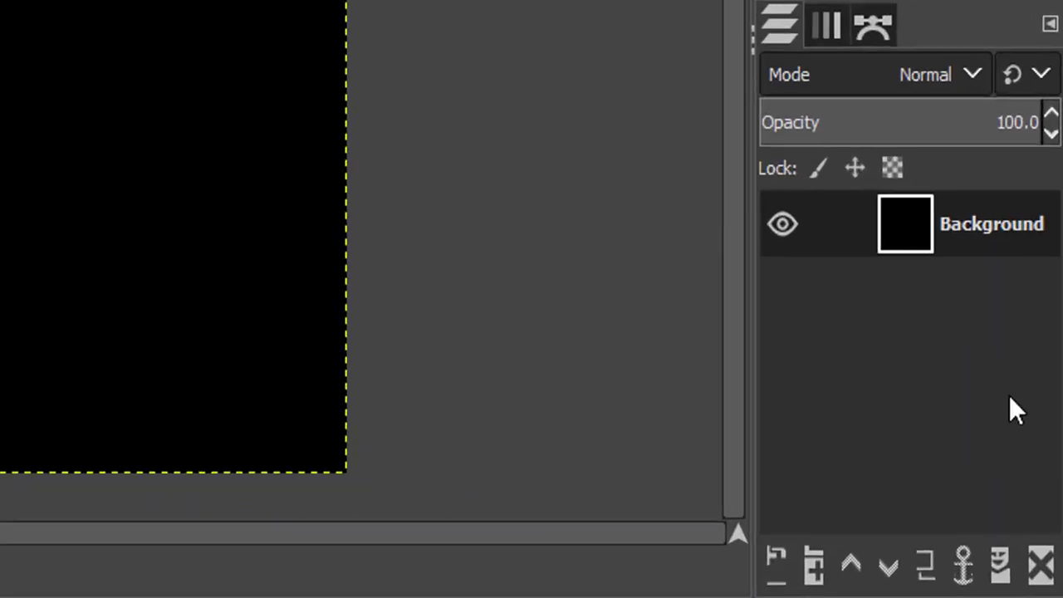
Step: Replace the black Background layer with a single transparent layer
click(1040, 565)
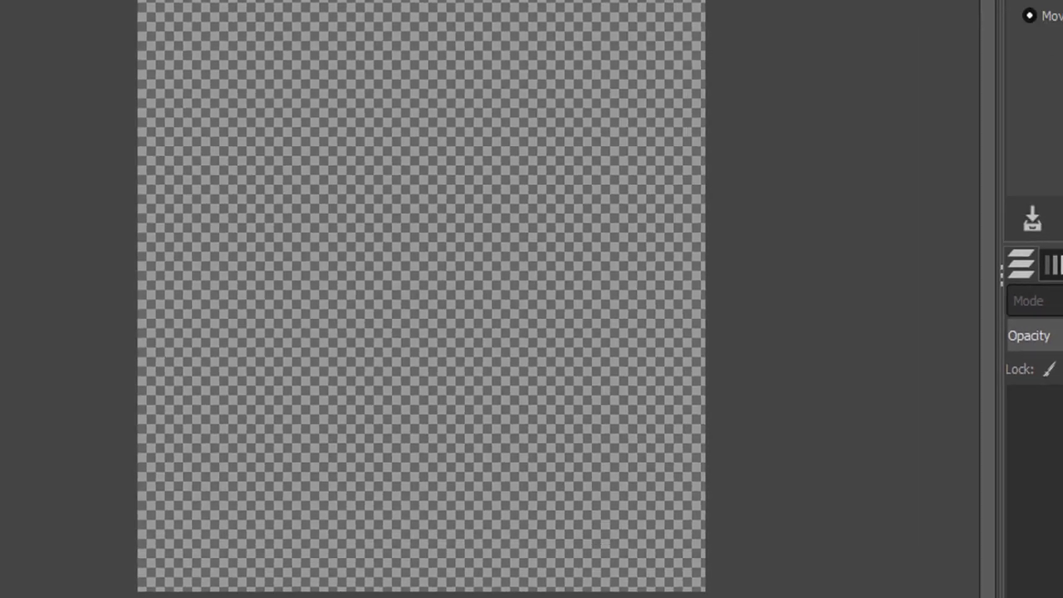
click(805, 565)
click(685, 580)
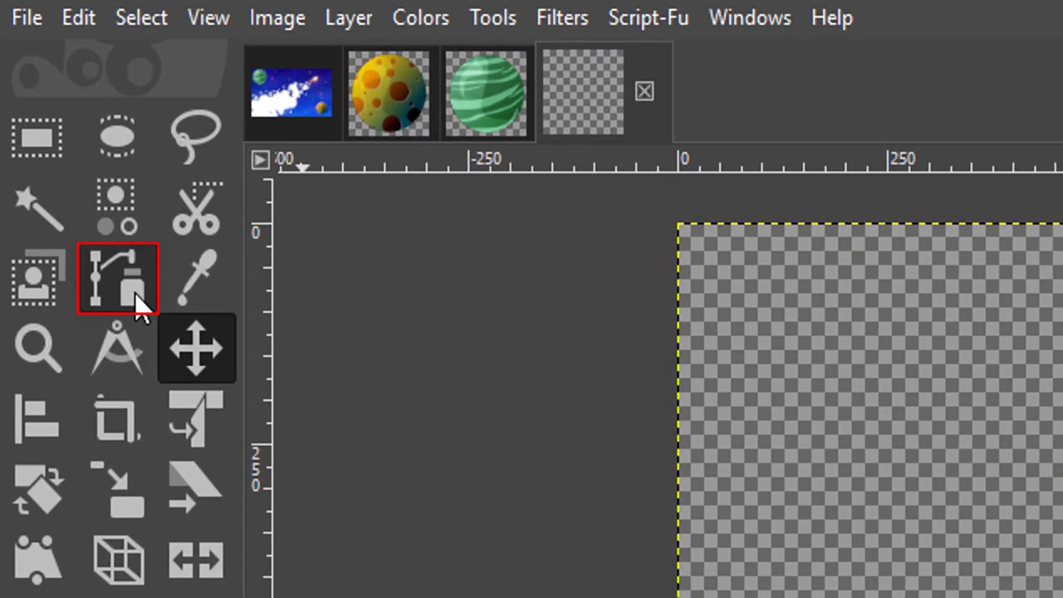
click(135, 292)
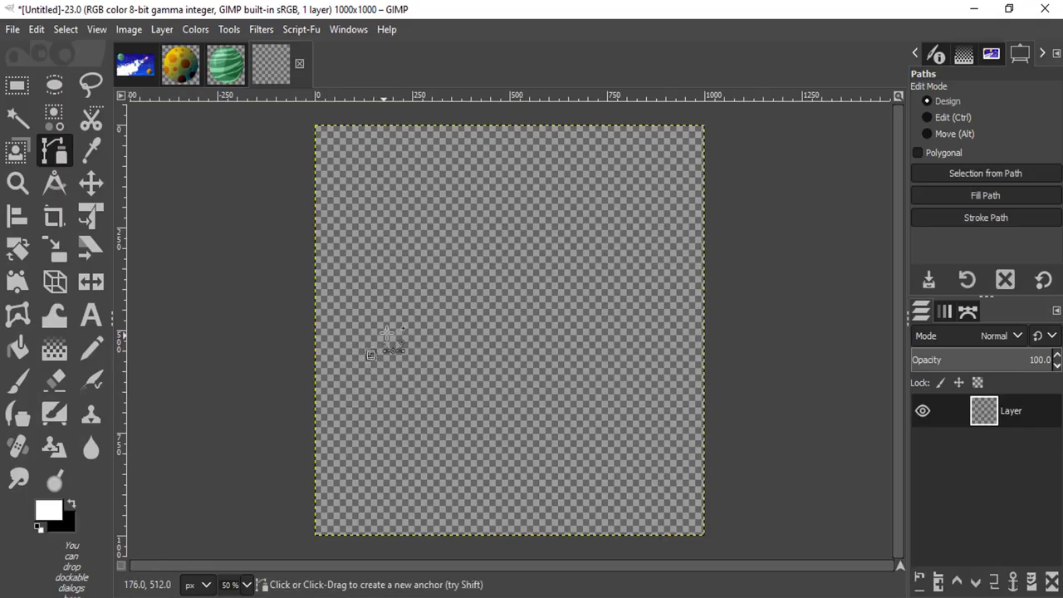
Step: Trace a closed irregular asteroid outline with the Paths tool
click(371, 355)
click(394, 324)
click(454, 263)
click(615, 257)
click(652, 281)
click(680, 378)
click(636, 385)
click(529, 403)
click(478, 421)
click(424, 421)
click(351, 396)
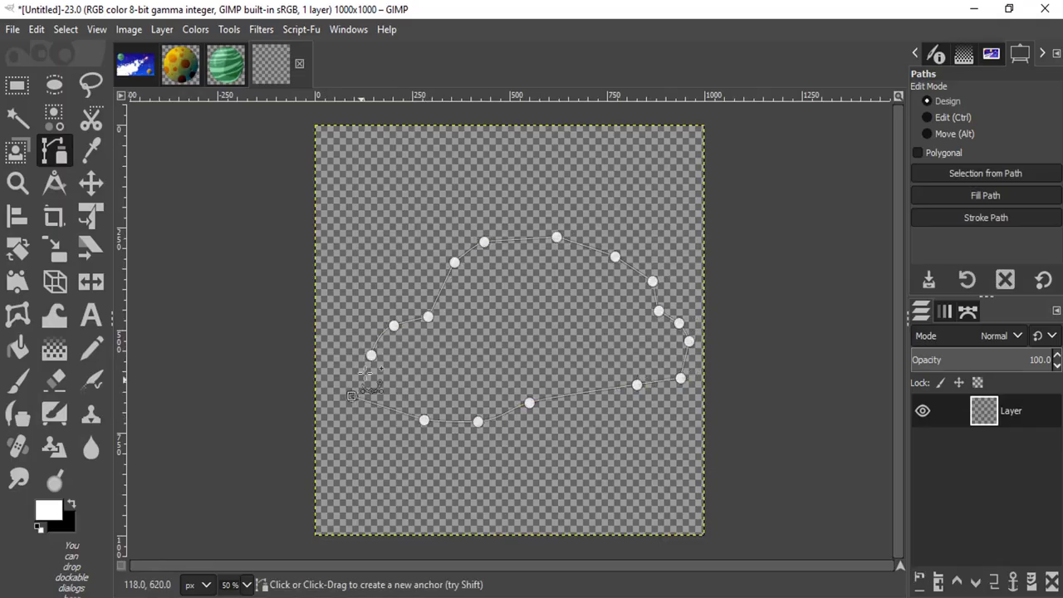
ctrl+click(371, 355)
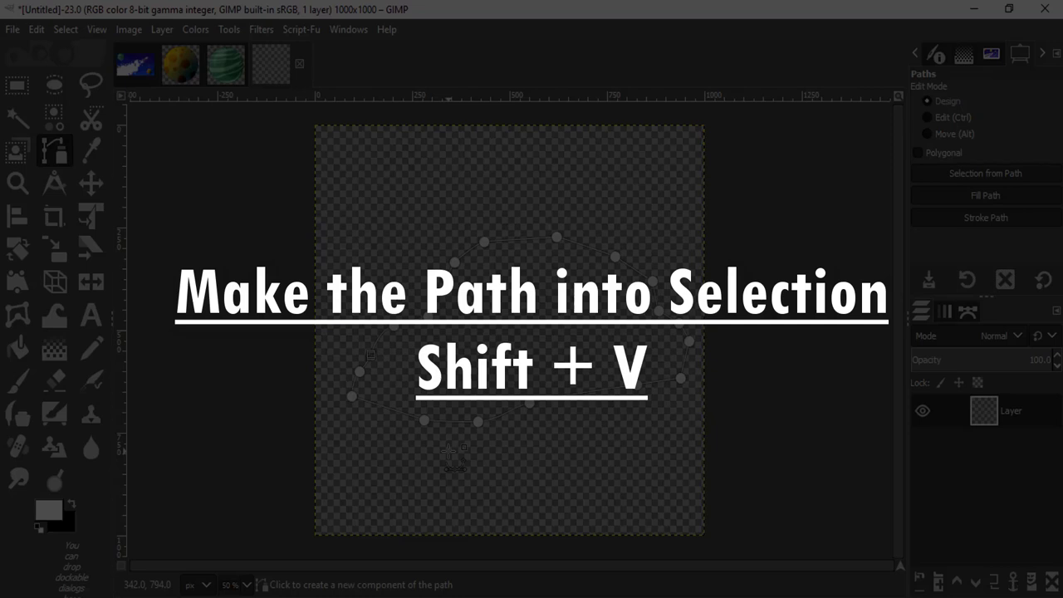
Step: Fill the asteroid selection with dark grey 444444 and add an empty layer above
key(shift+v)
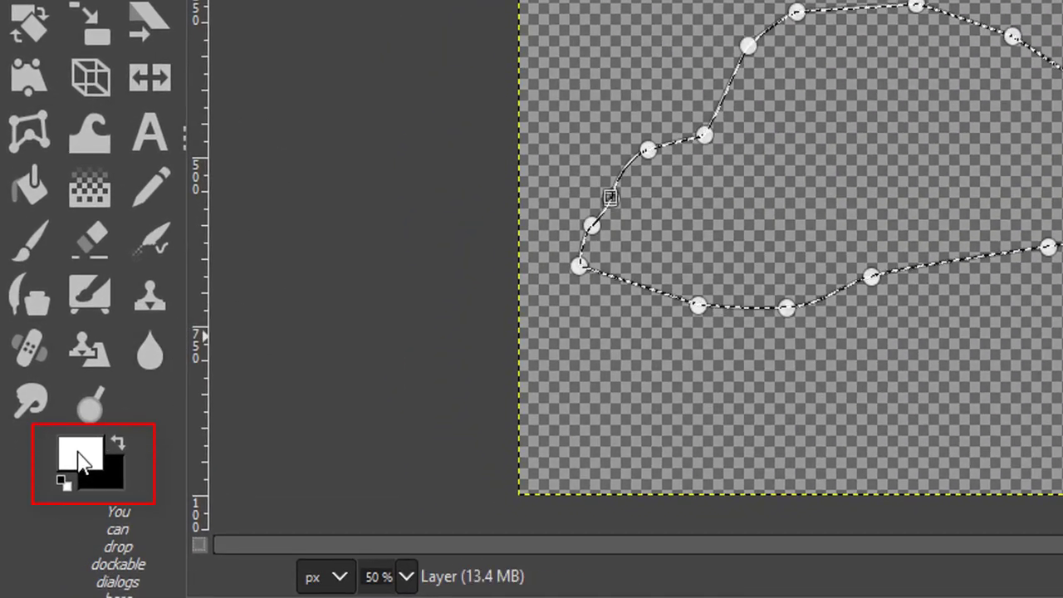
click(81, 458)
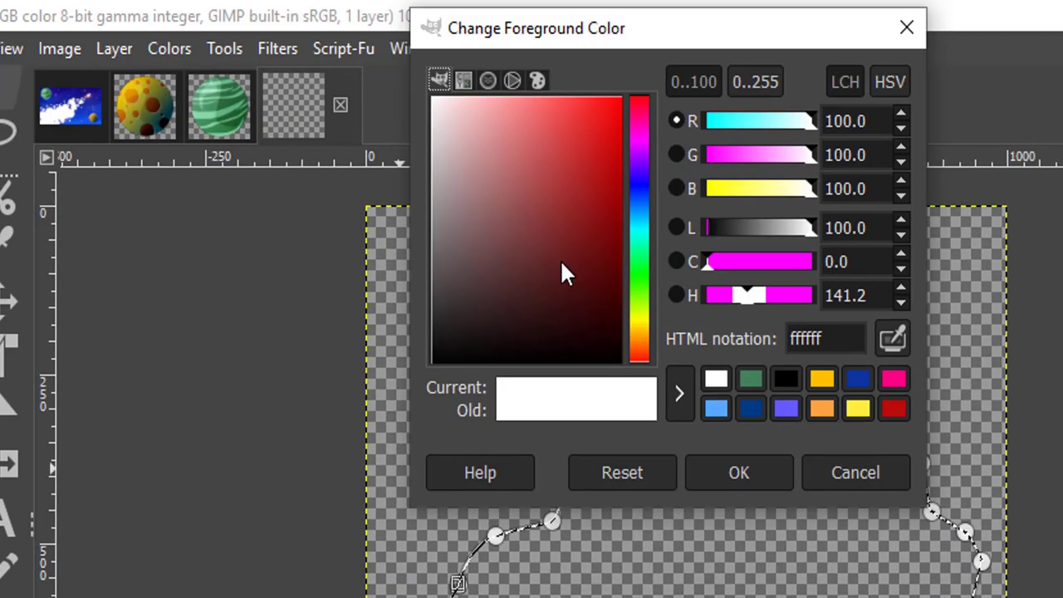
drag(559, 273, 380, 291)
click(738, 472)
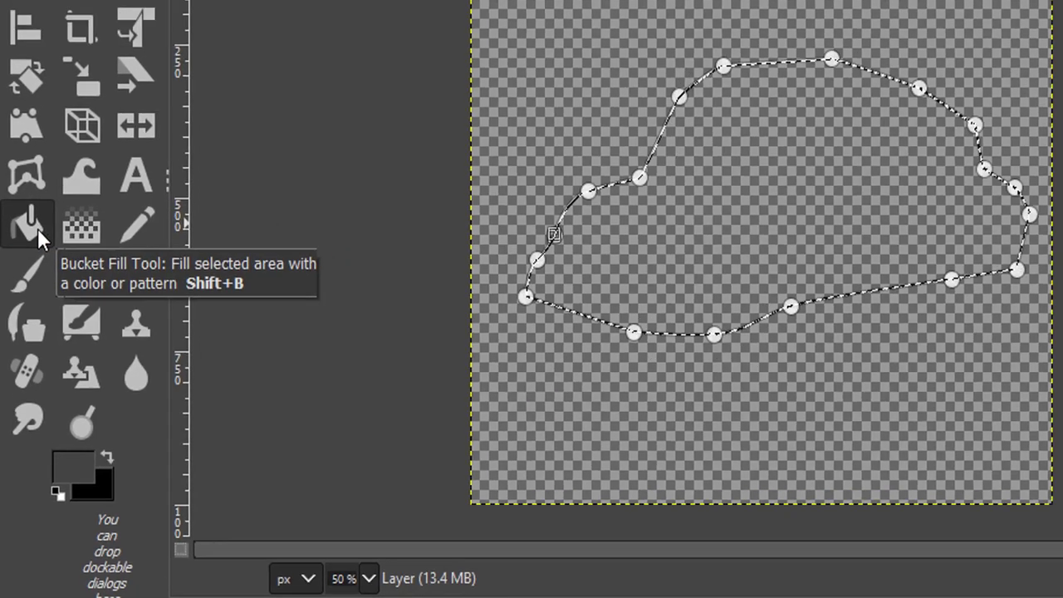
click(45, 197)
click(463, 331)
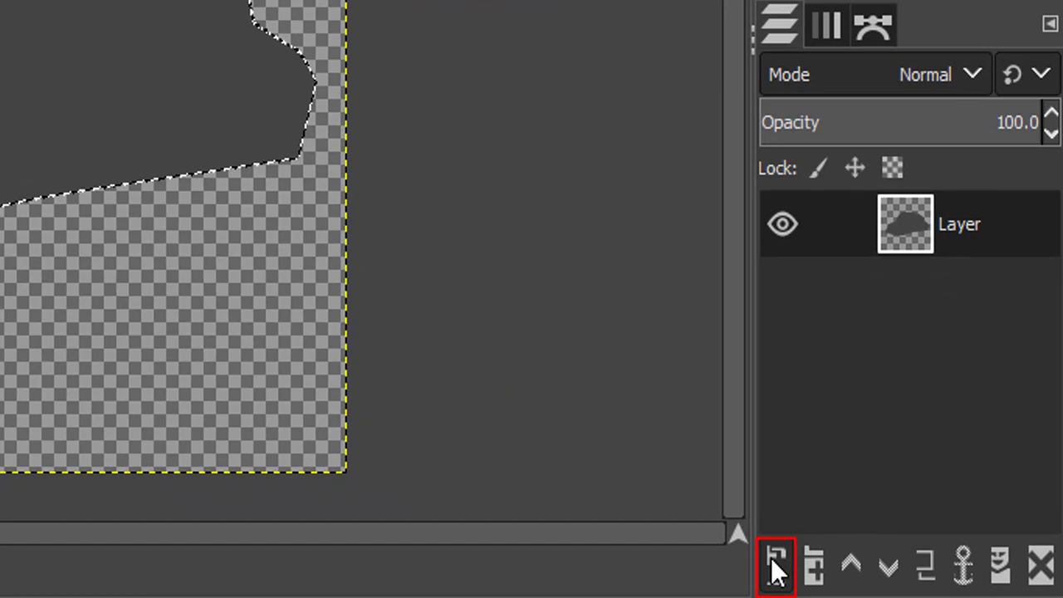
click(774, 565)
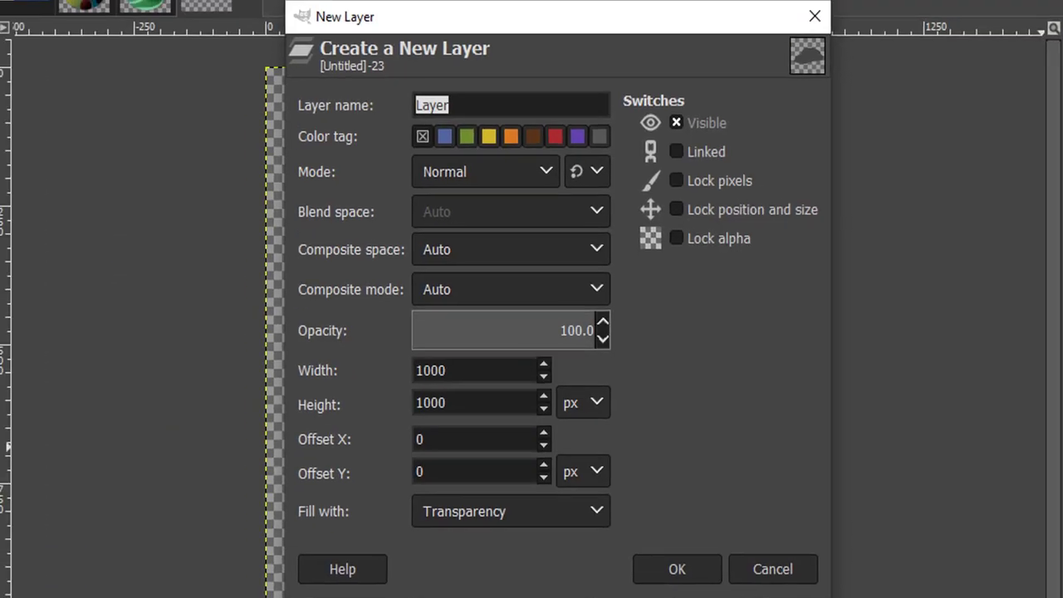
click(678, 569)
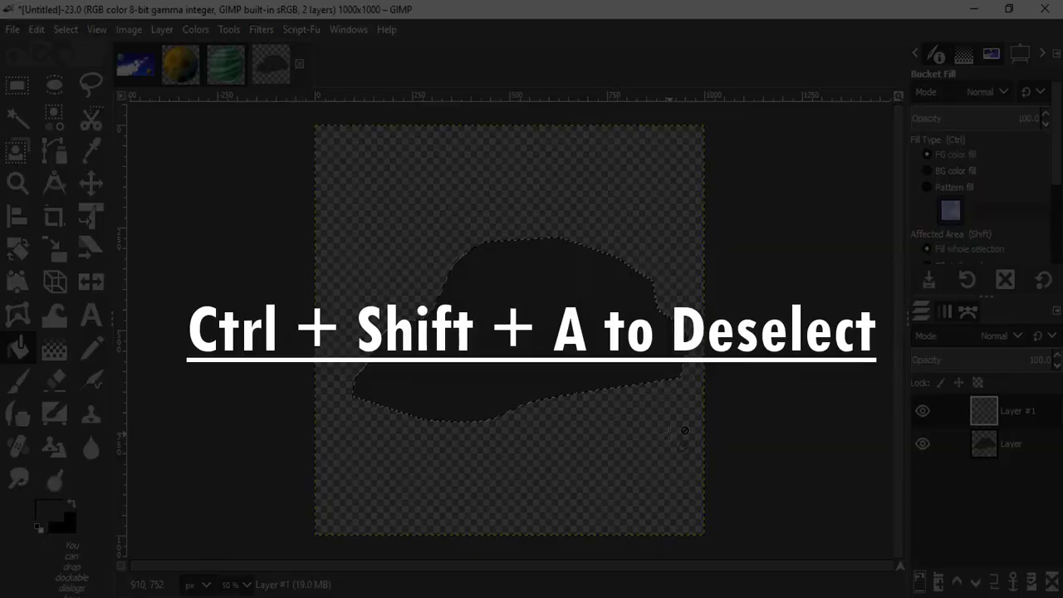
Step: Clear the selection and trace a path around the asteroid's upper surface
key(ctrl+shift+a)
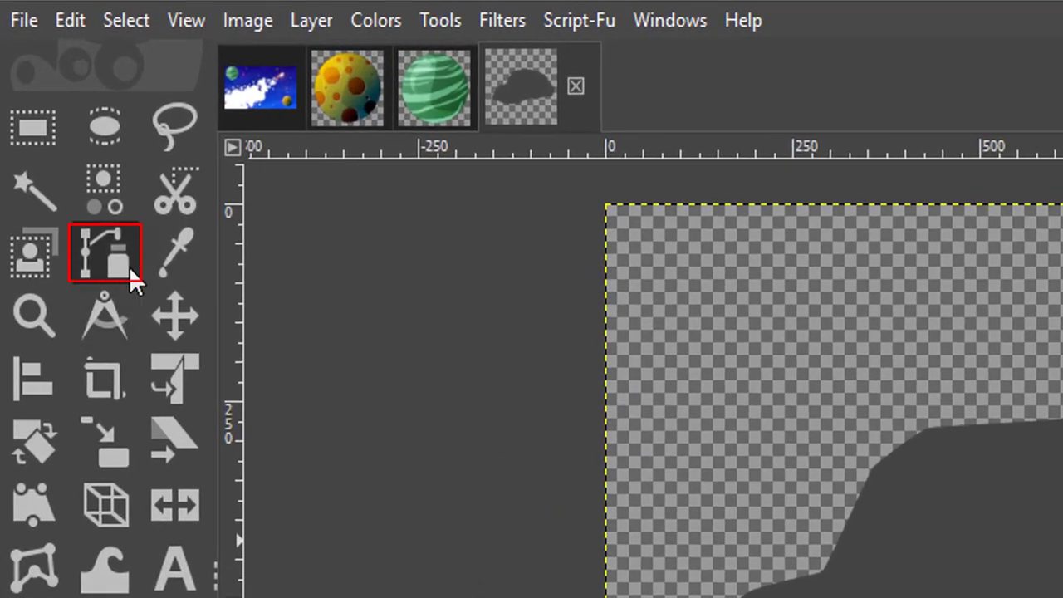
click(131, 276)
click(425, 286)
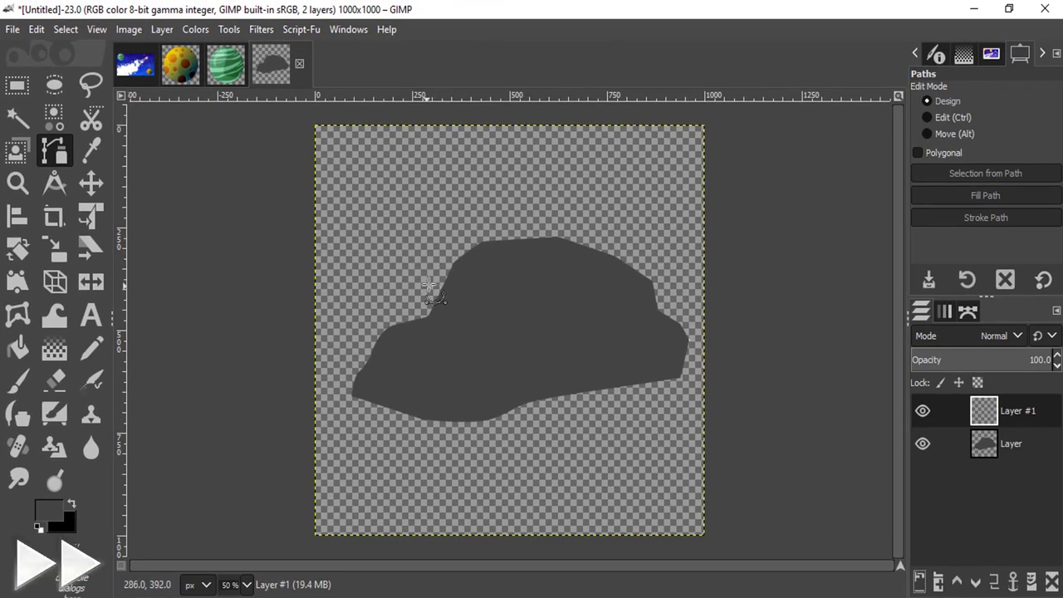
click(422, 314)
click(407, 334)
click(405, 357)
click(474, 351)
click(609, 341)
click(689, 318)
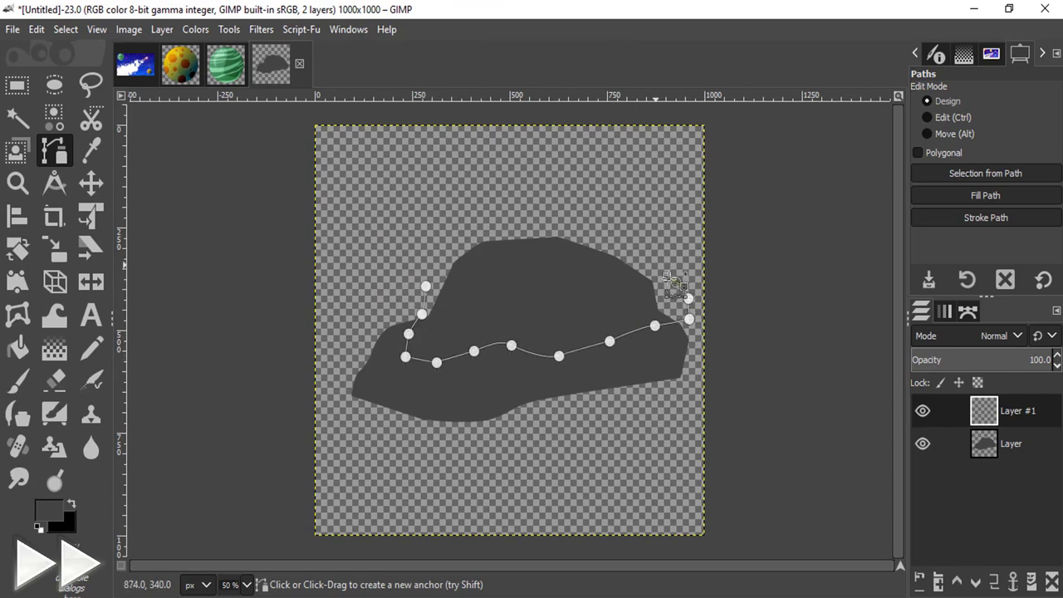
click(573, 214)
click(441, 234)
Step: Add four crater-shaped holes inside the upper-surface path
shift+click(462, 282)
click(468, 302)
click(482, 272)
click(475, 252)
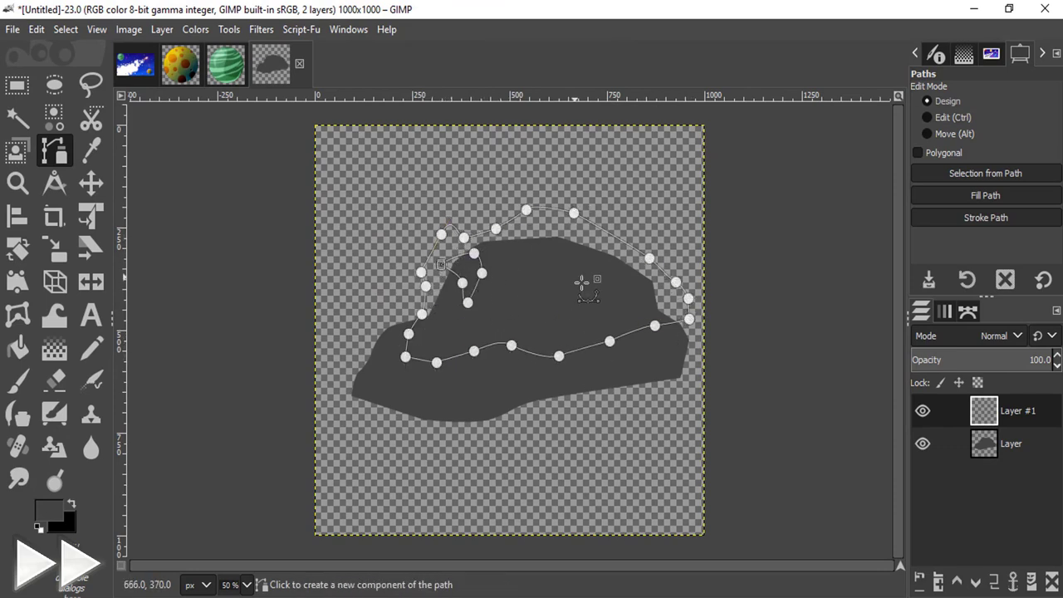
shift+click(487, 322)
click(524, 287)
click(541, 304)
shift+click(571, 273)
click(592, 243)
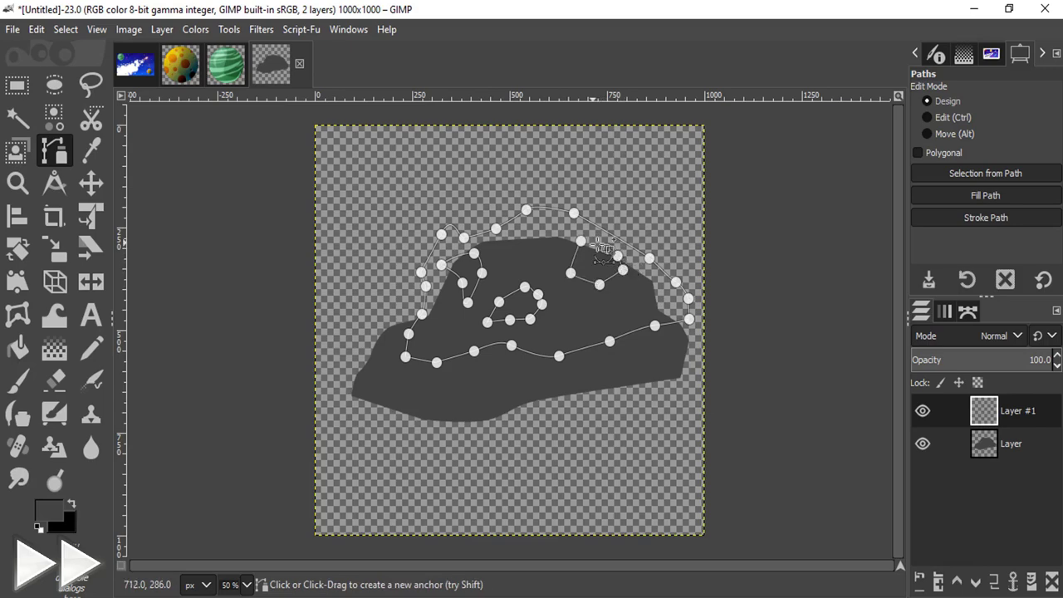
click(623, 269)
shift+click(541, 264)
click(541, 255)
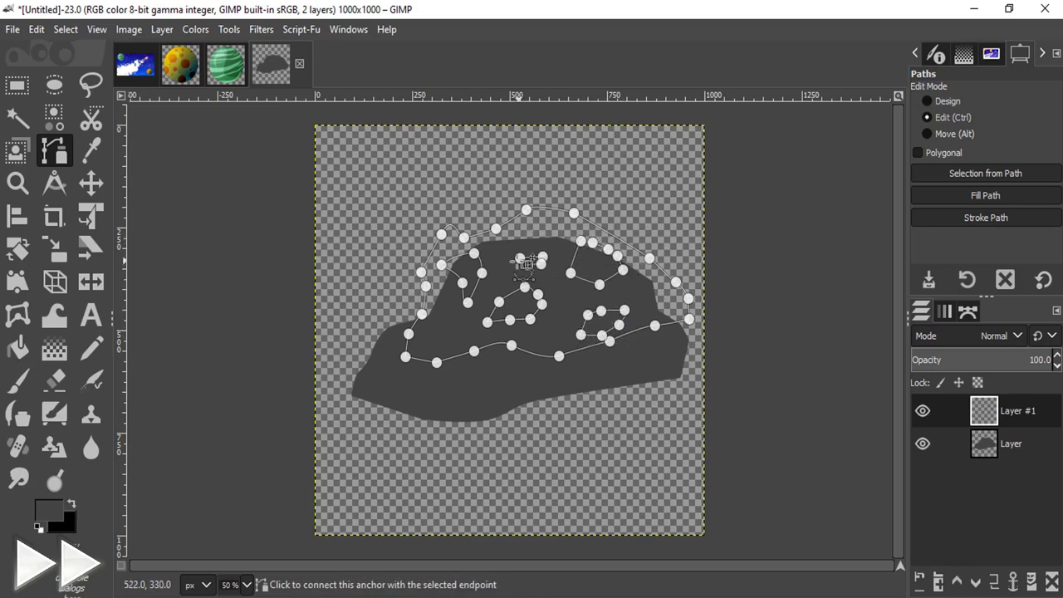
click(526, 264)
click(518, 257)
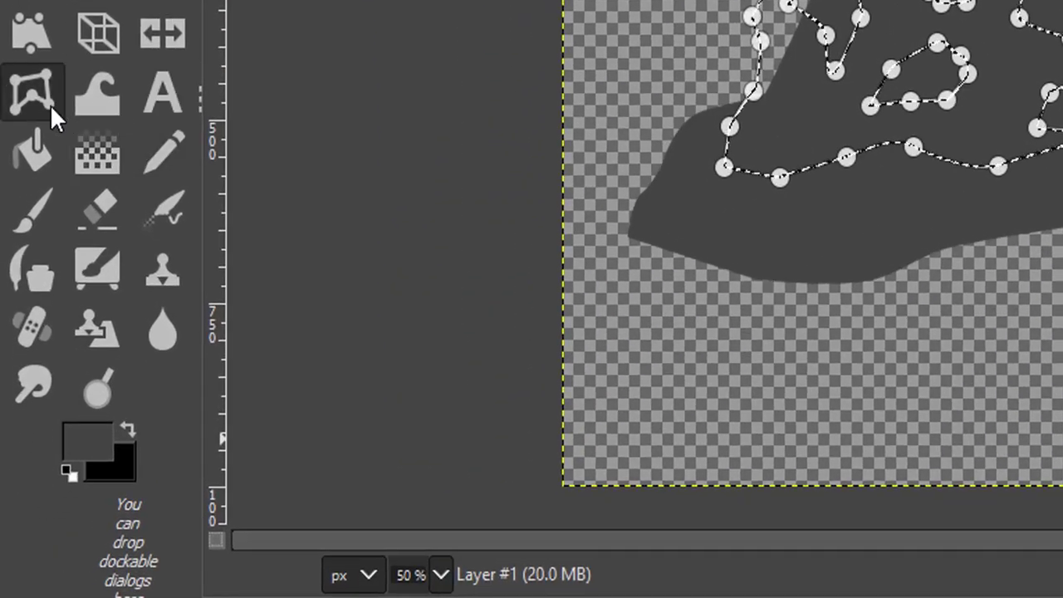
click(35, 145)
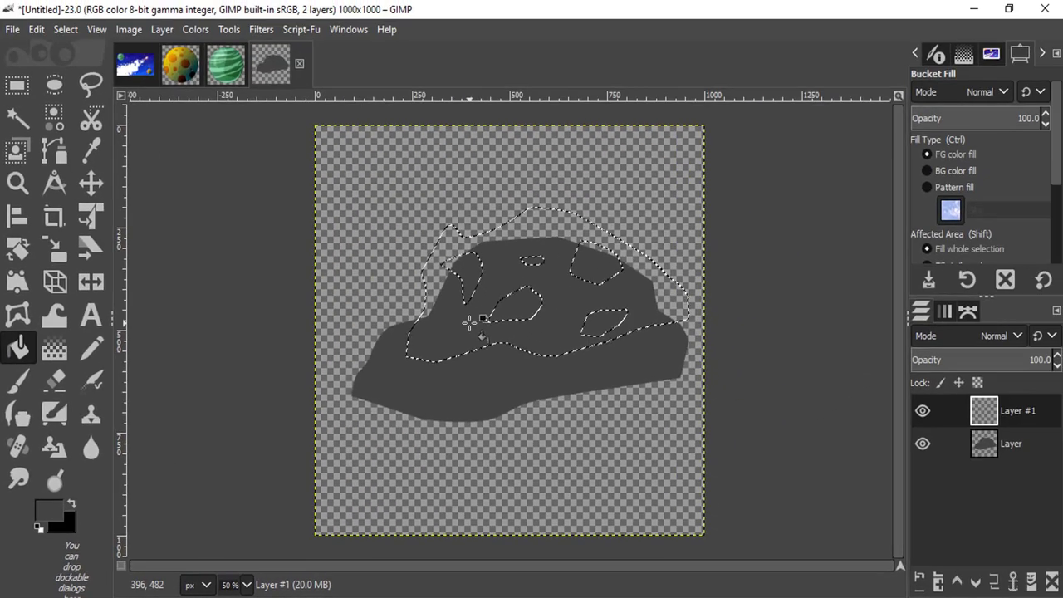
Step: Fill the rock top on Layer #1, set Grain extract at 50% opacity, and add Layer #2
click(471, 322)
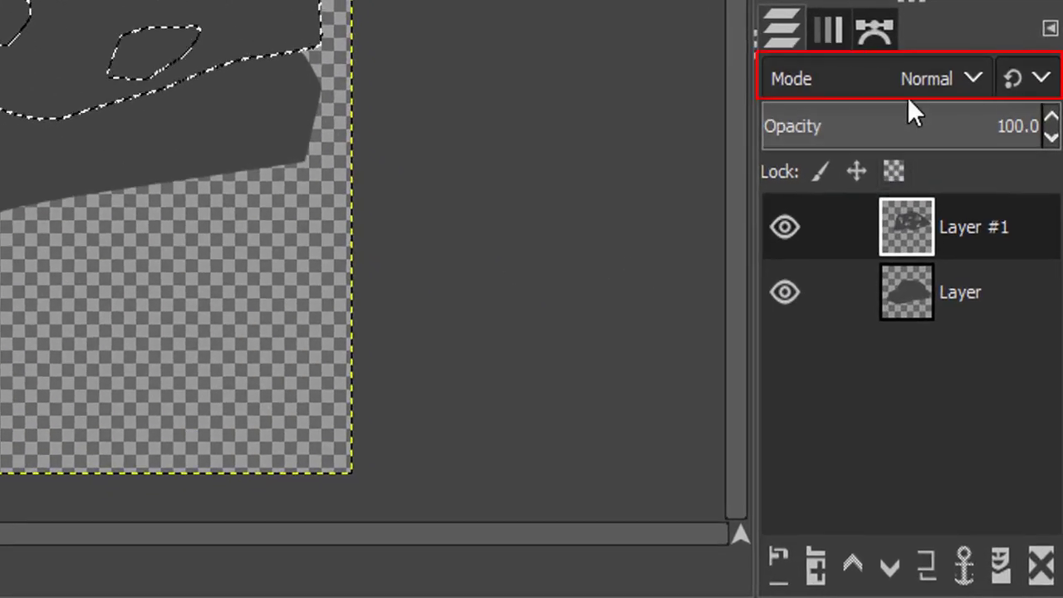
click(909, 96)
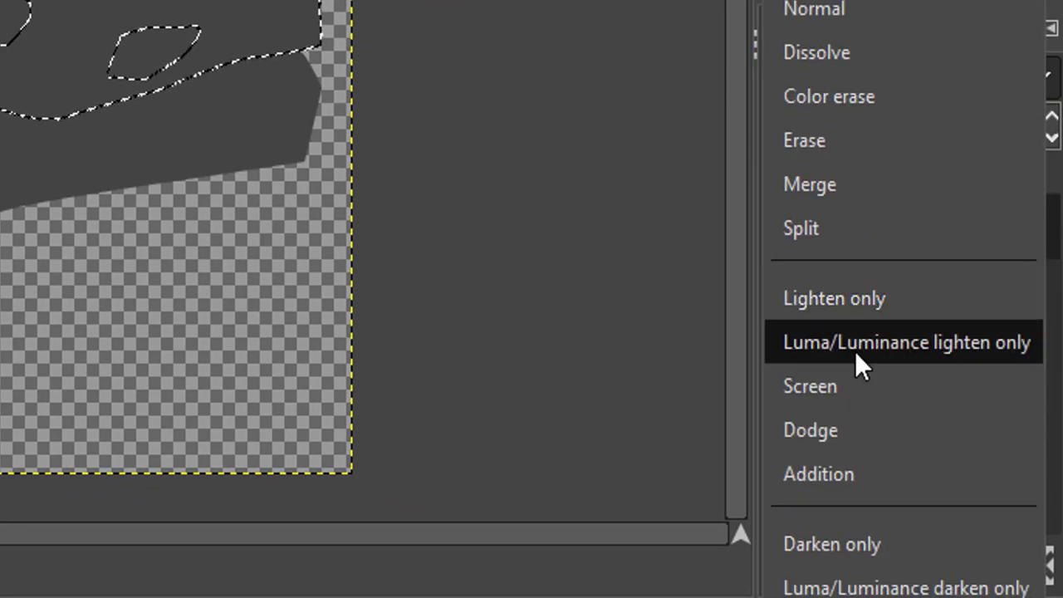
scroll(847, 390, down, 5)
scroll(837, 427, down, 2)
scroll(849, 405, down, 5)
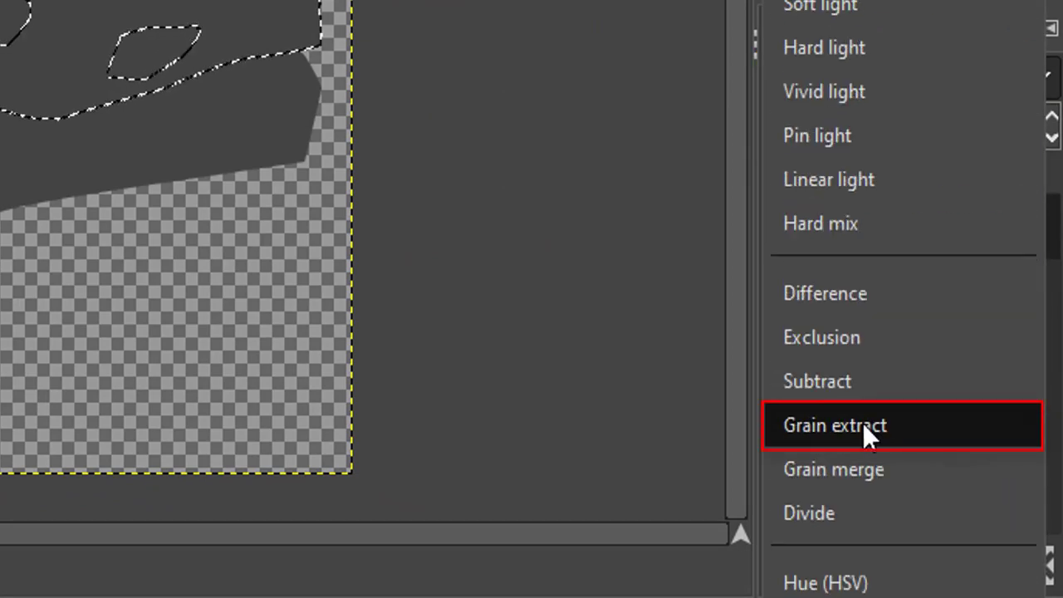
click(863, 423)
mouse_move(899, 121)
mouse_down()
mouse_move(936, 121)
mouse_move(901, 123)
mouse_up()
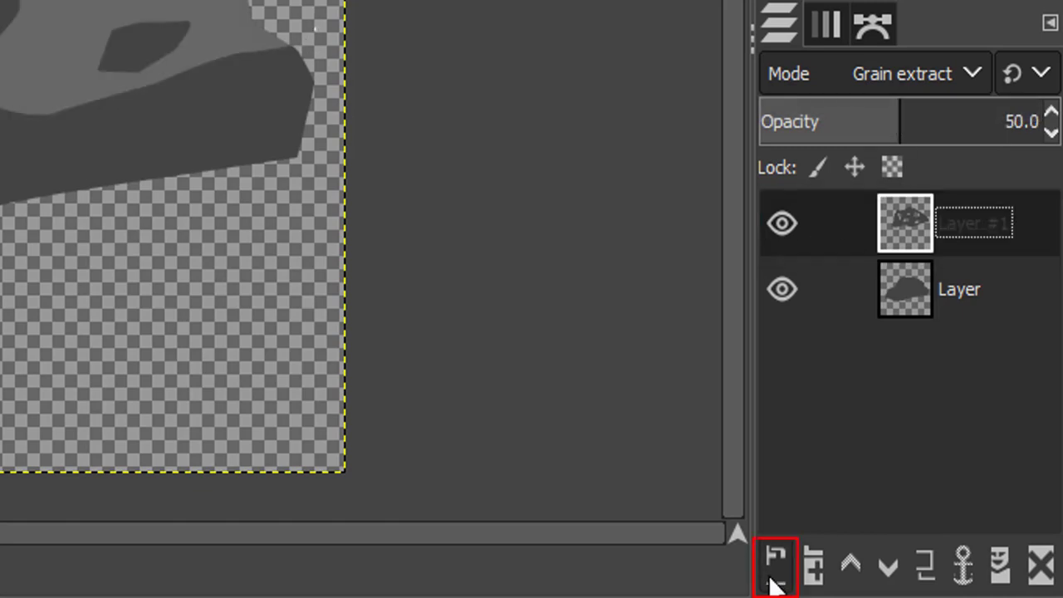
click(776, 581)
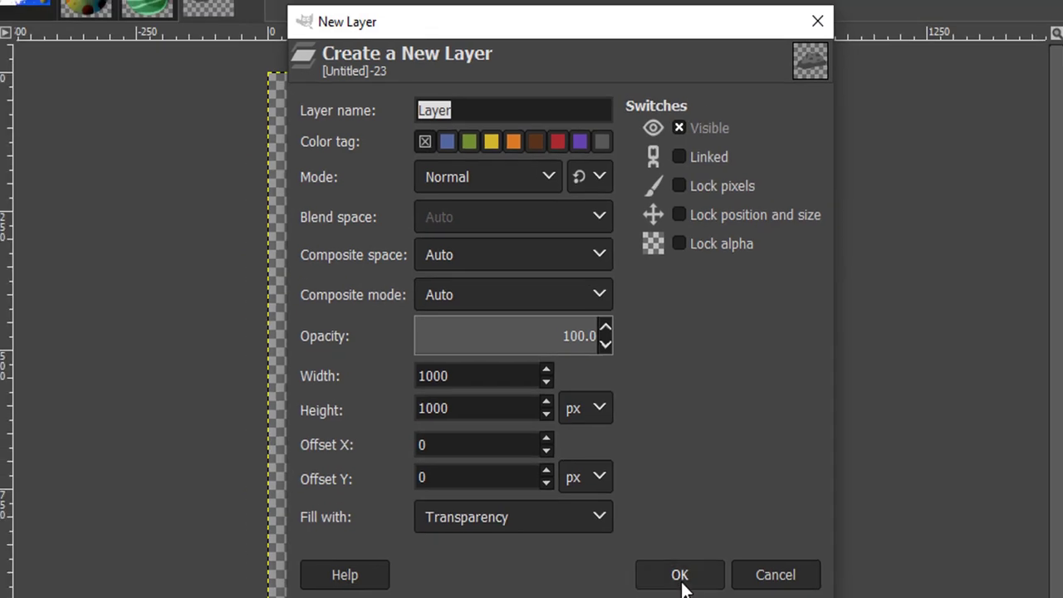
click(679, 577)
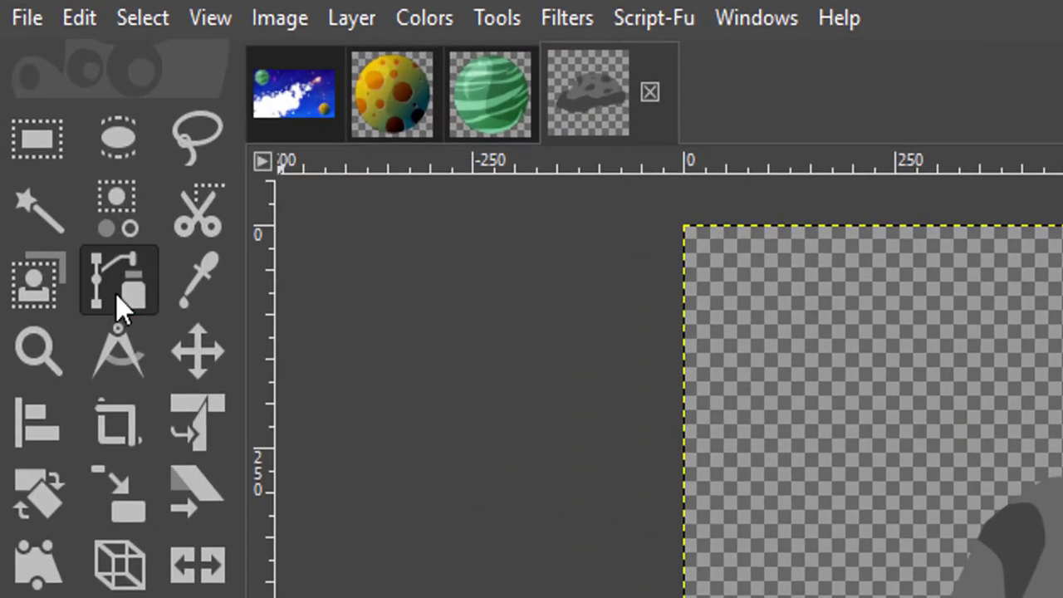
Step: Trace a closed path outline along the rock's bottom edge
click(116, 294)
click(386, 416)
drag(439, 395, 499, 387)
click(541, 384)
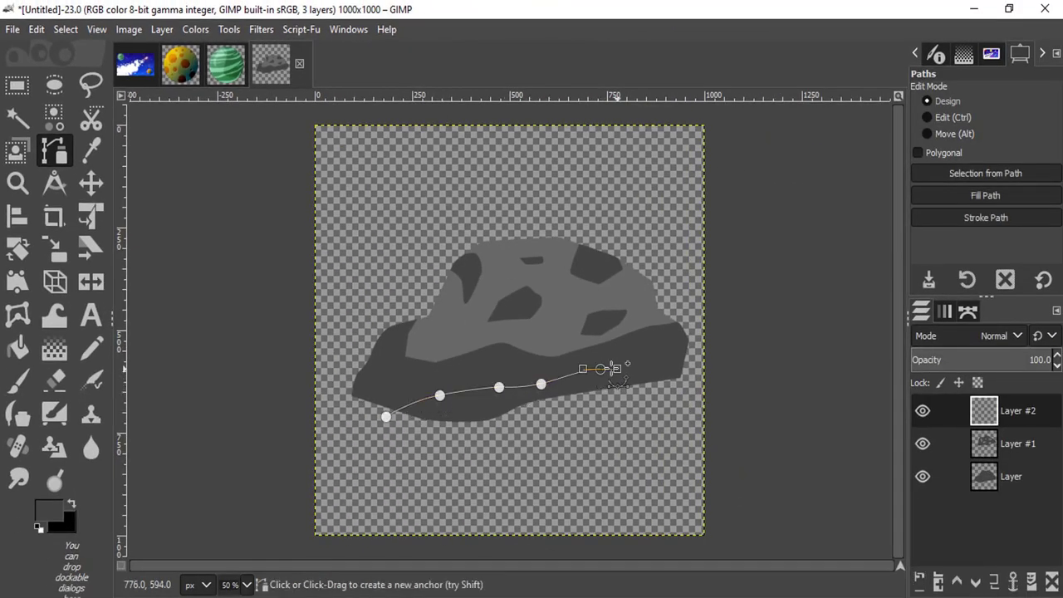
click(600, 368)
click(667, 373)
click(706, 381)
click(573, 421)
click(450, 441)
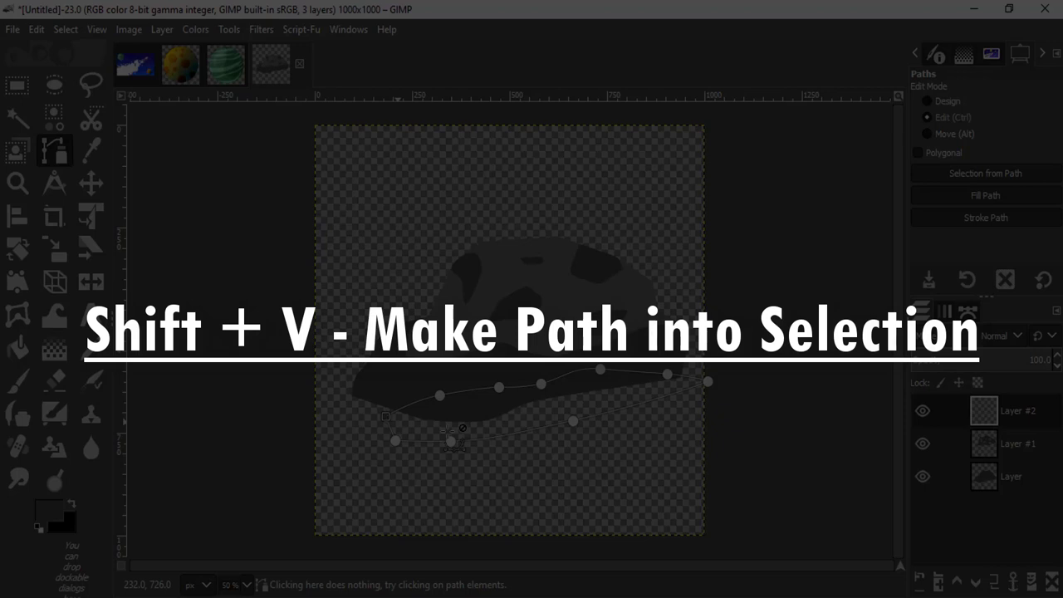
Step: Turn the outline into a selection and bucket-fill it with dark grey
key(shift+v)
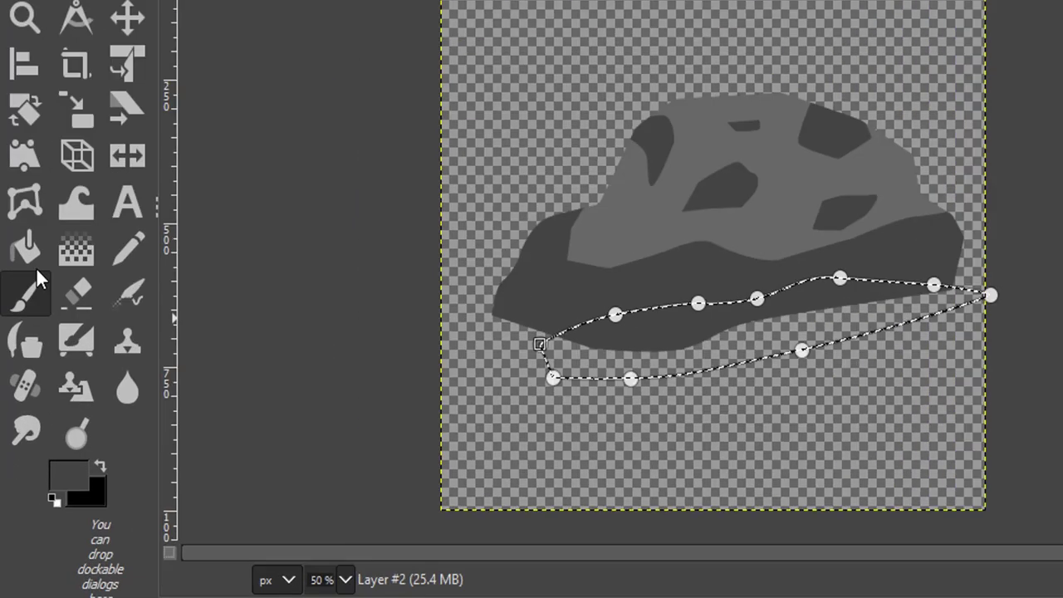
click(26, 347)
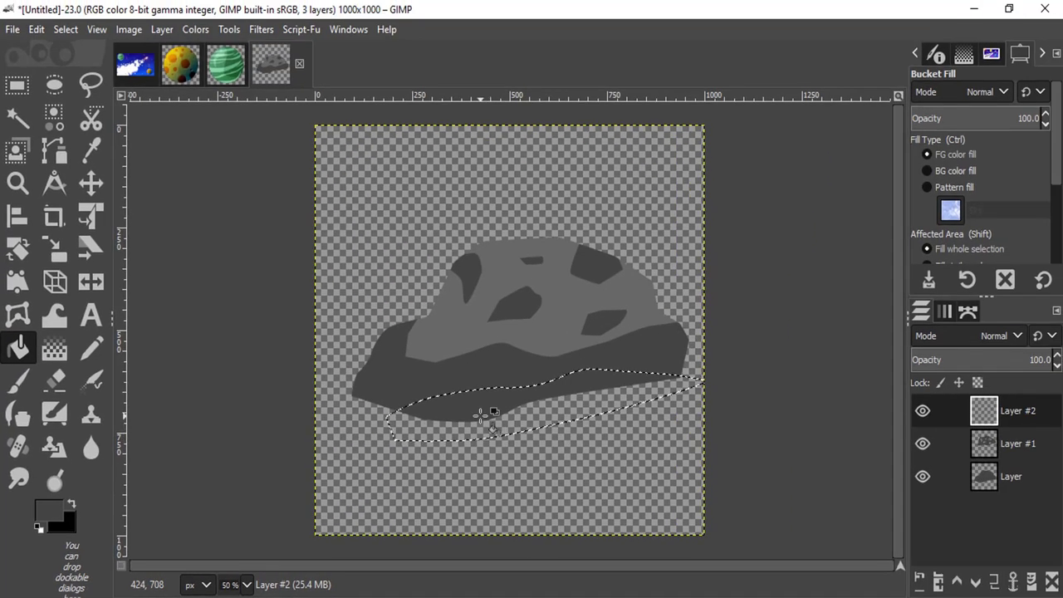
click(487, 411)
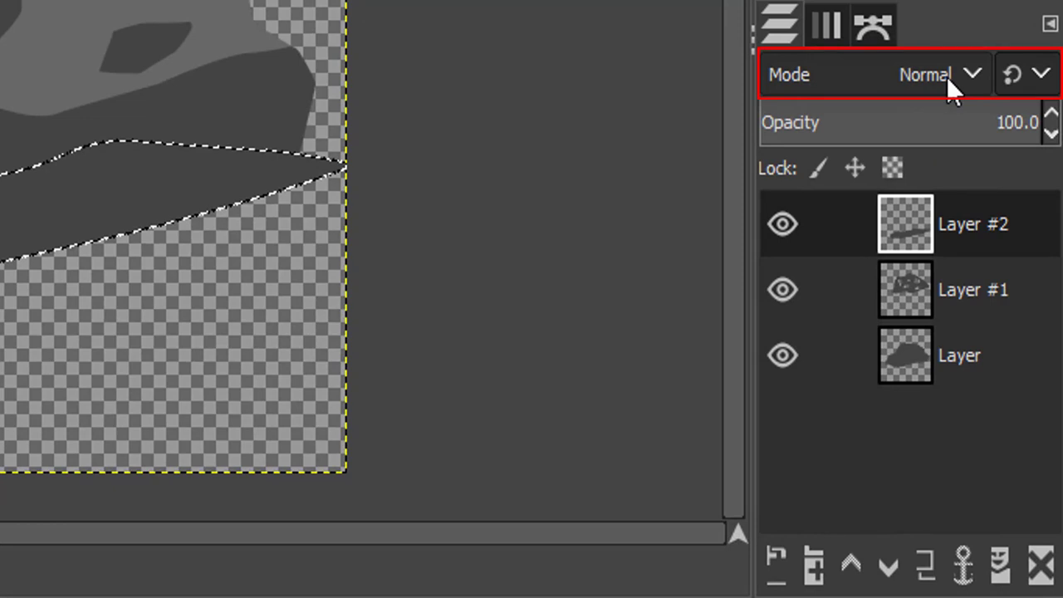
Step: Set Layer #2's blend mode to Overlay
click(947, 73)
scroll(849, 403, down, 2)
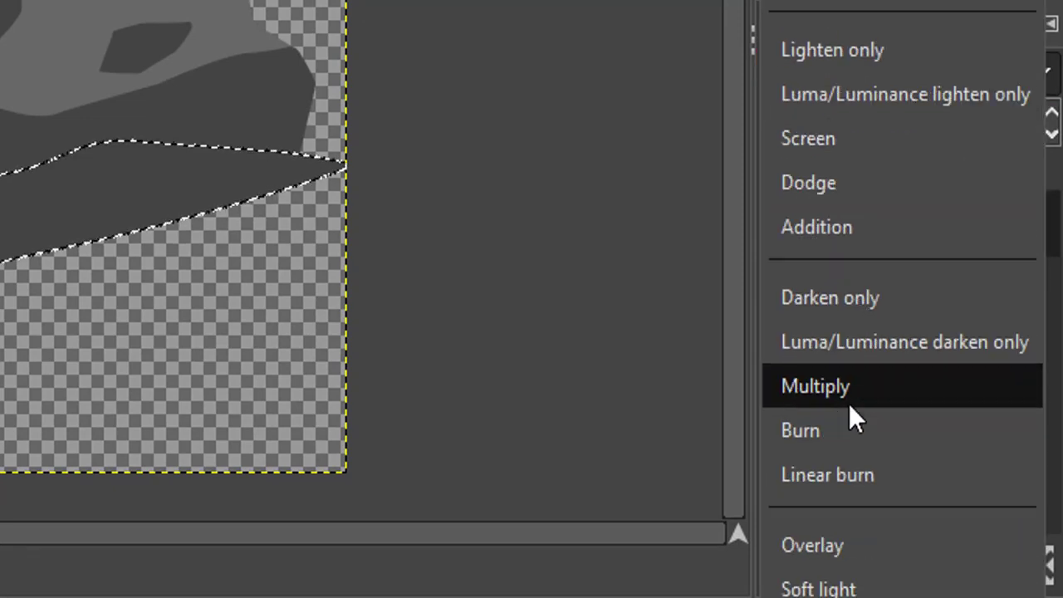
scroll(859, 111, down, 3)
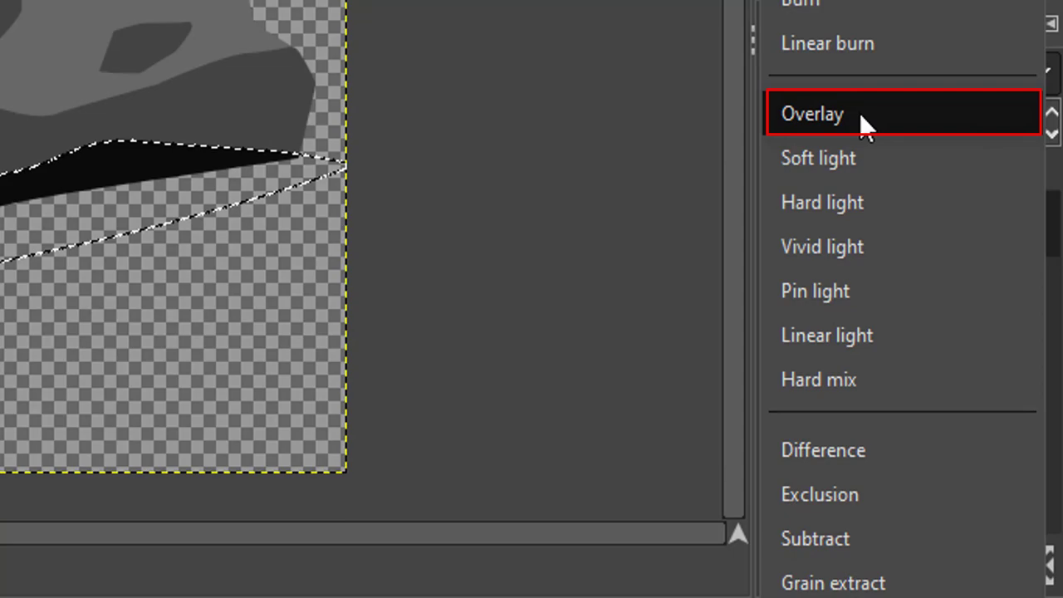
click(858, 111)
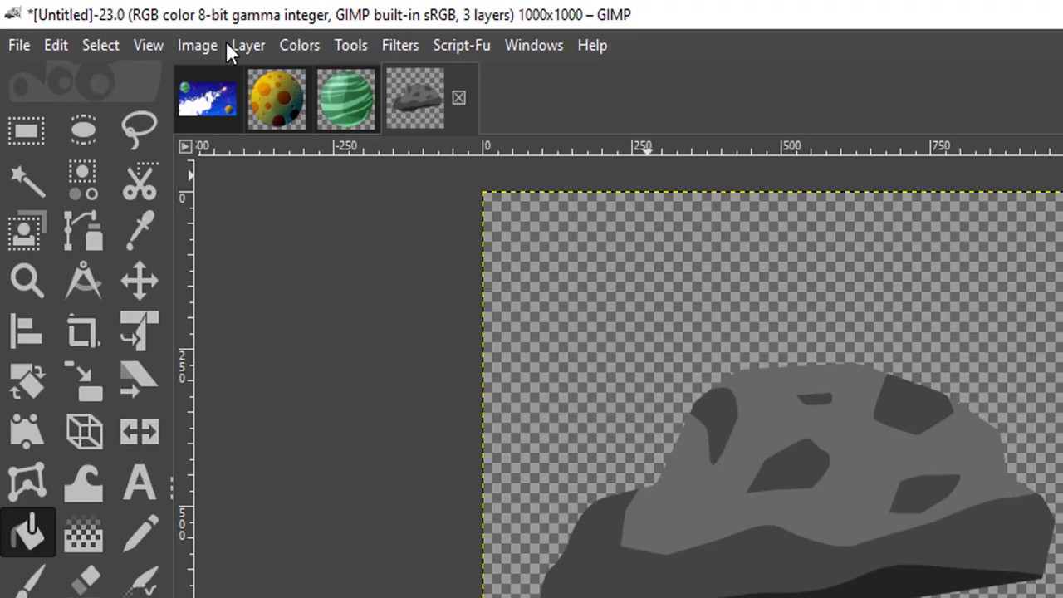
Step: Create a New from Visible layer named 'Stone 1' and copy it
click(162, 30)
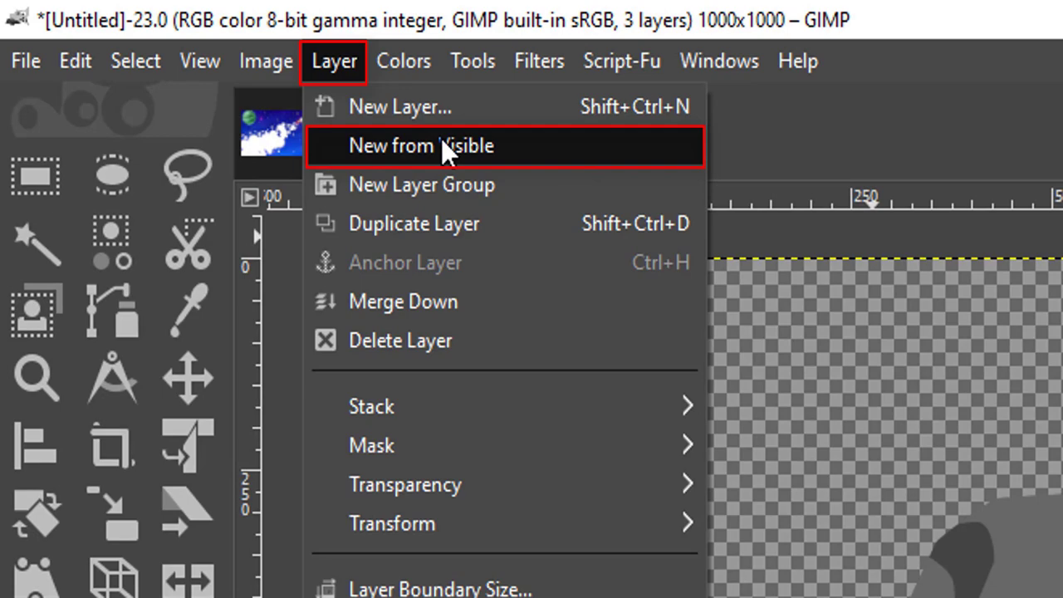
click(442, 141)
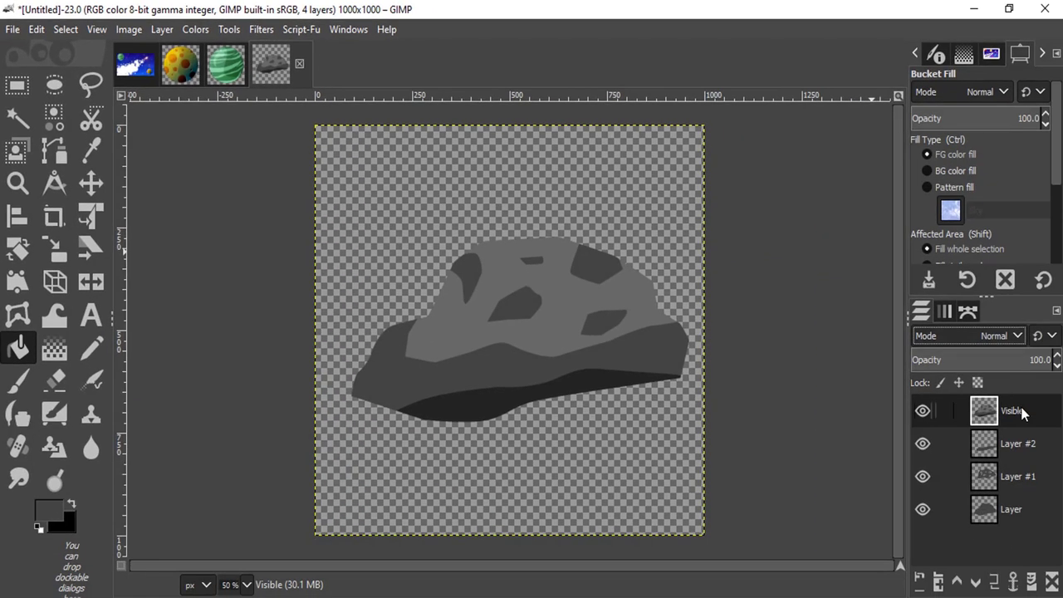
double_click(1013, 411)
text(Stone 1)
key(Return)
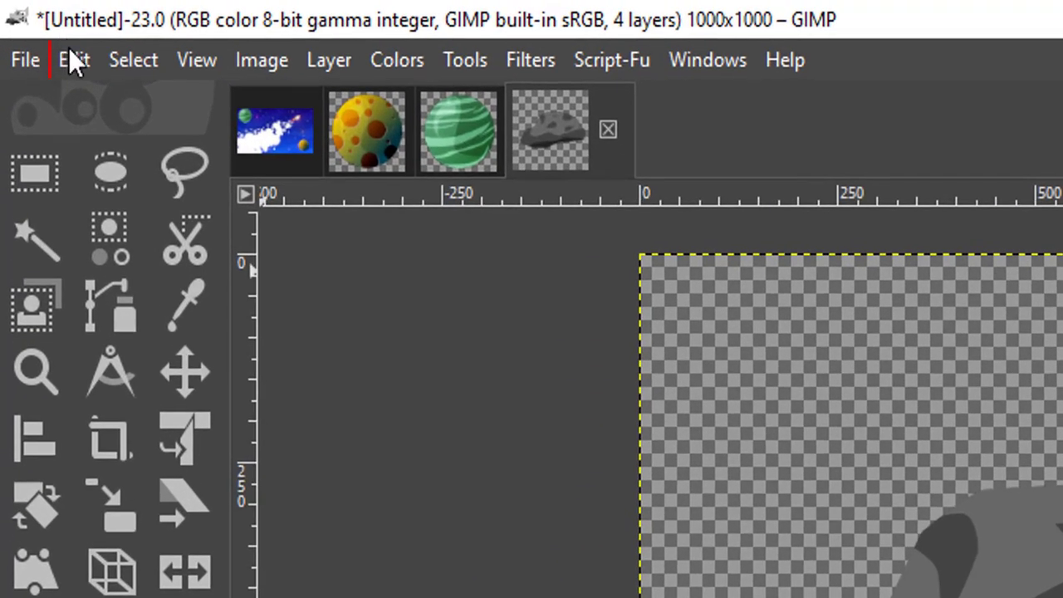
click(36, 29)
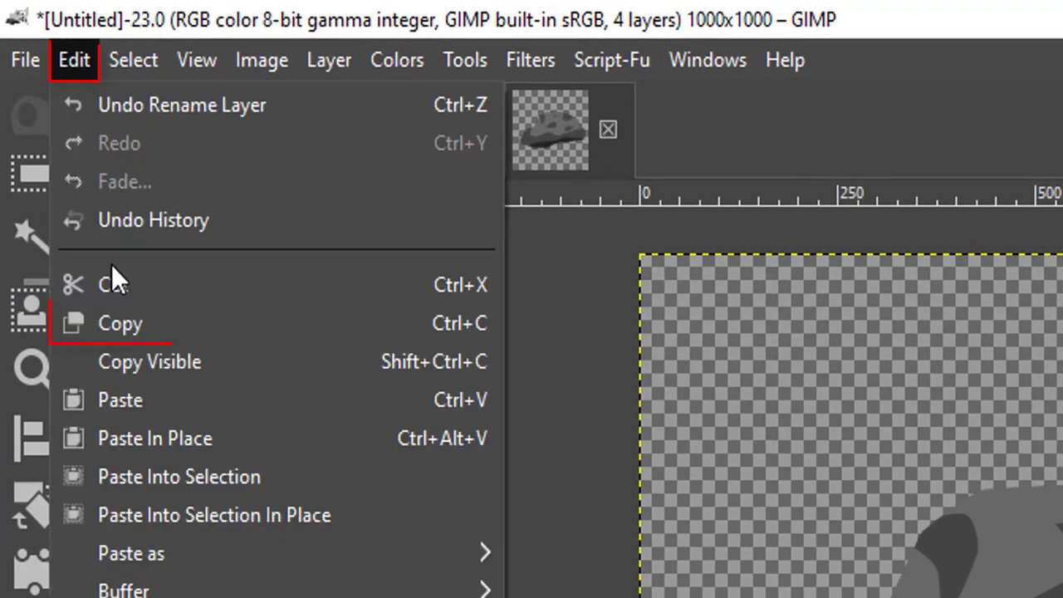
click(151, 314)
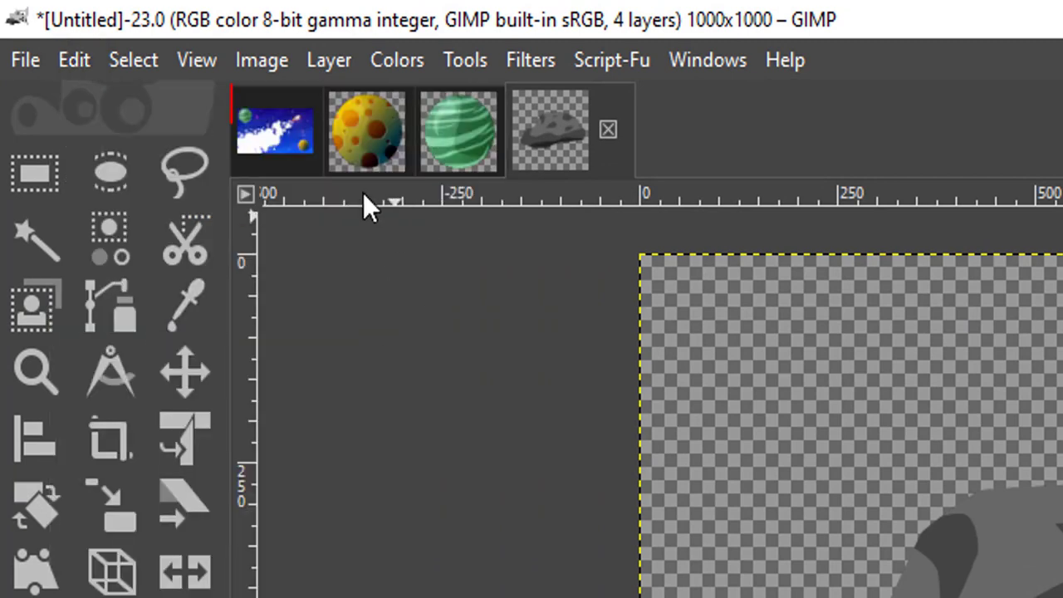
Step: Paste the copied rock into the space scene as a new layer
click(251, 136)
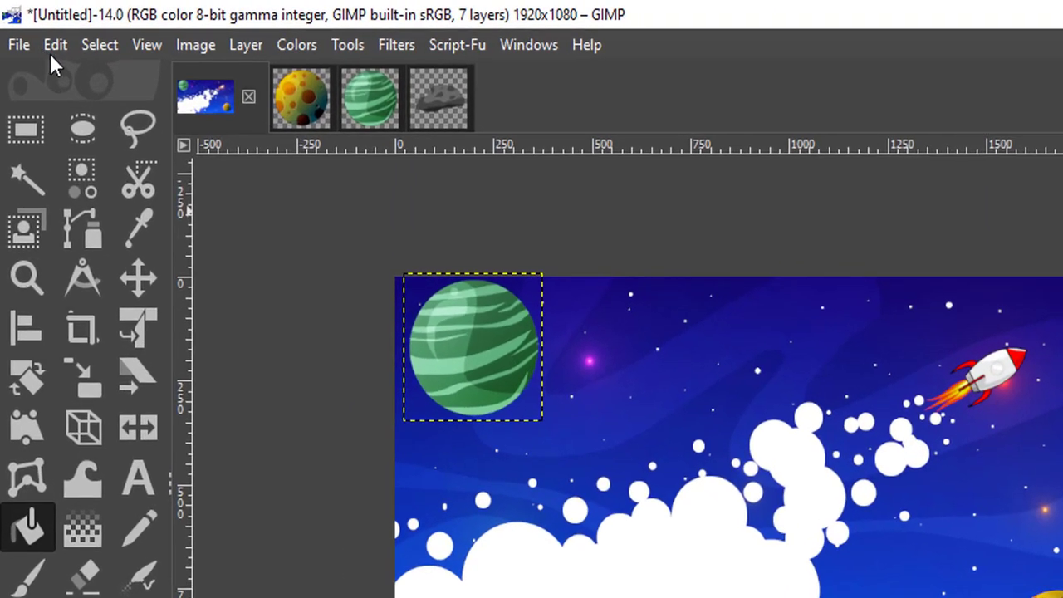
click(57, 48)
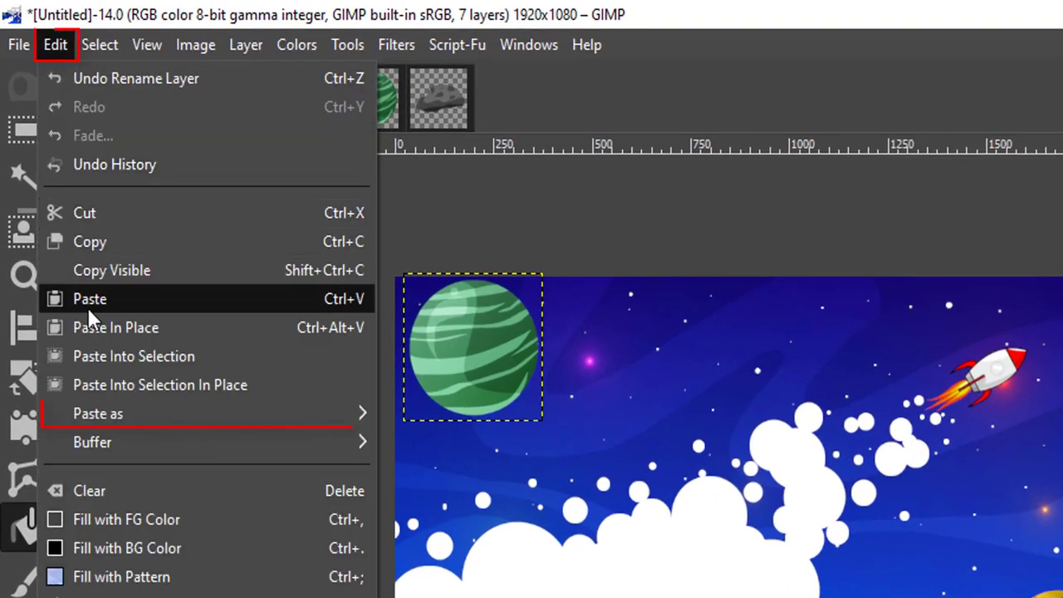
mouse_move(167, 413)
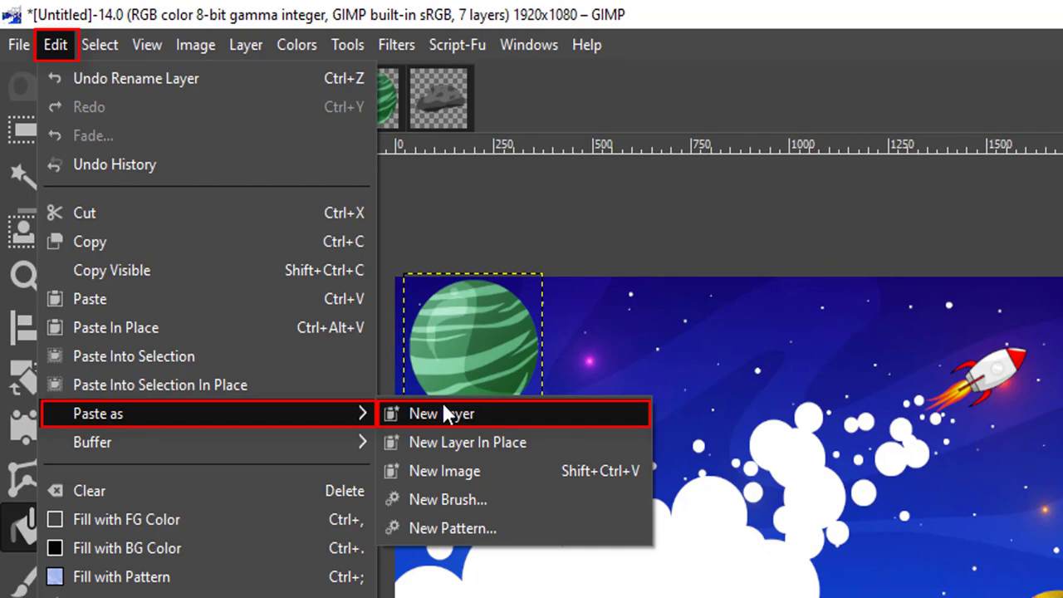
click(446, 413)
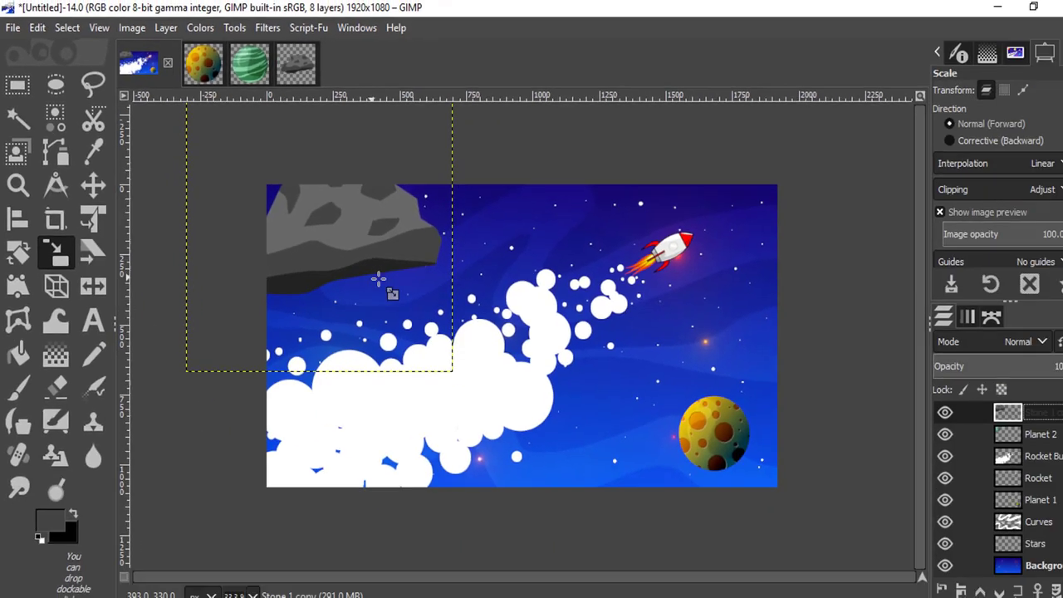
Step: Scale the rock to about 175 px beside the smoke and tilt it about -24°
click(313, 218)
mouse_move(313, 218)
mouse_down()
mouse_move(237, 177)
mouse_move(247, 157)
mouse_move(579, 428)
mouse_up()
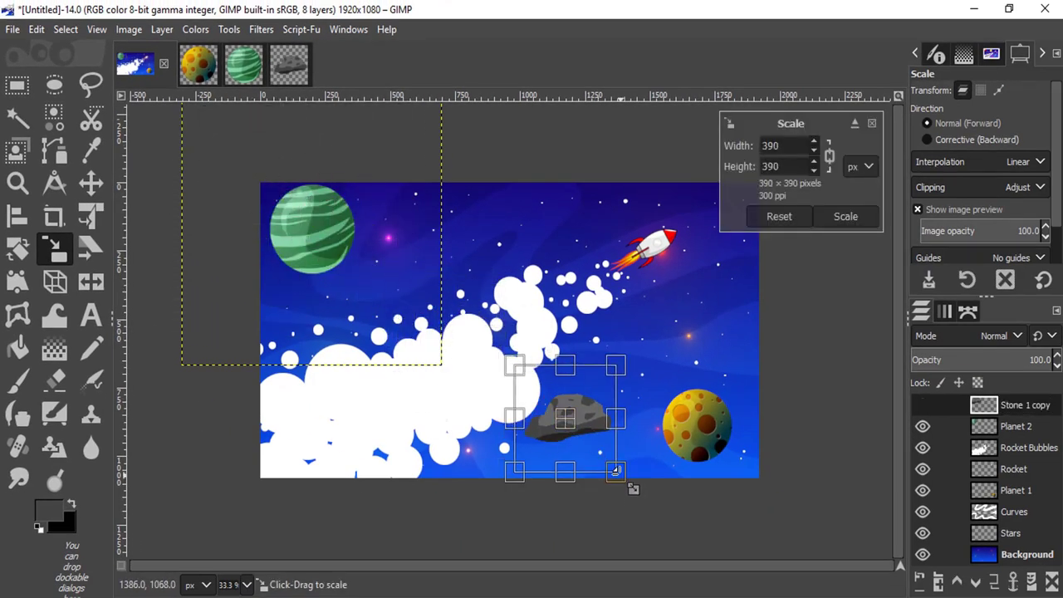
mouse_move(615, 470)
mouse_down()
mouse_move(563, 413)
mouse_move(598, 407)
mouse_up()
click(845, 216)
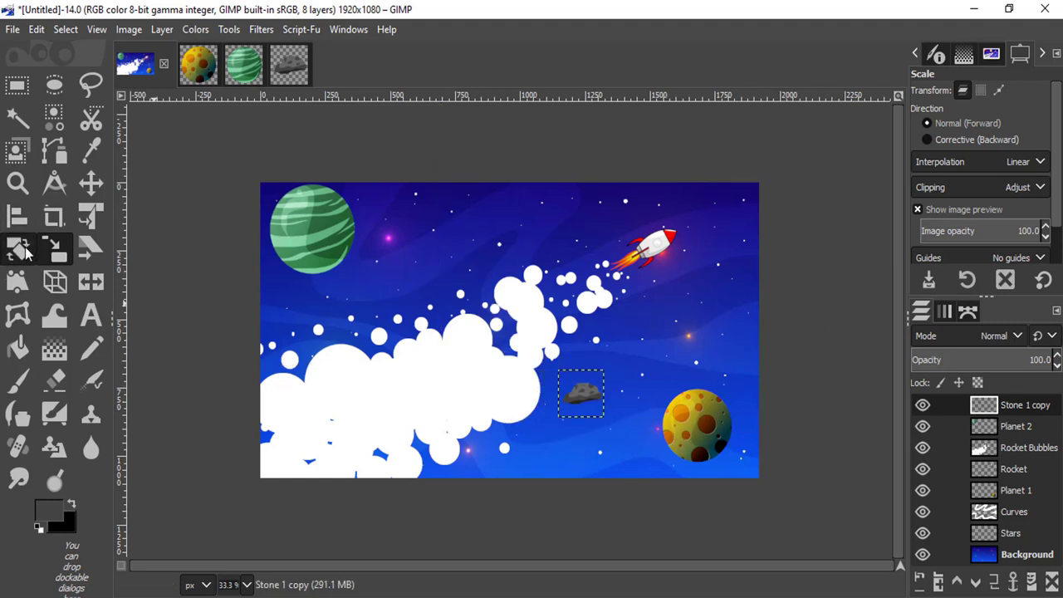
click(25, 252)
drag(605, 372, 648, 351)
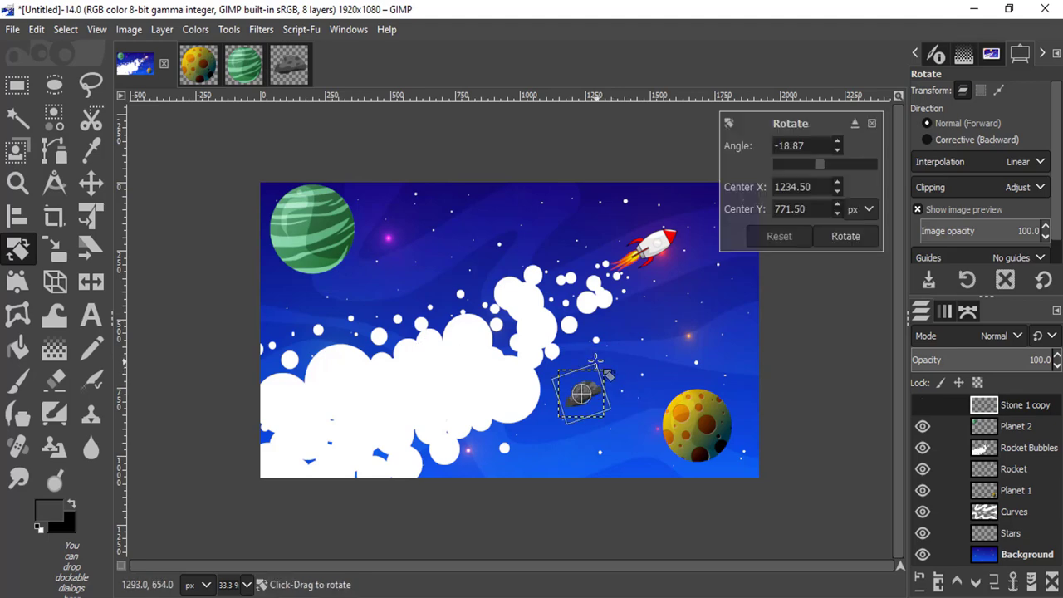
Step: Commit the -24° rotation of the rock
click(842, 236)
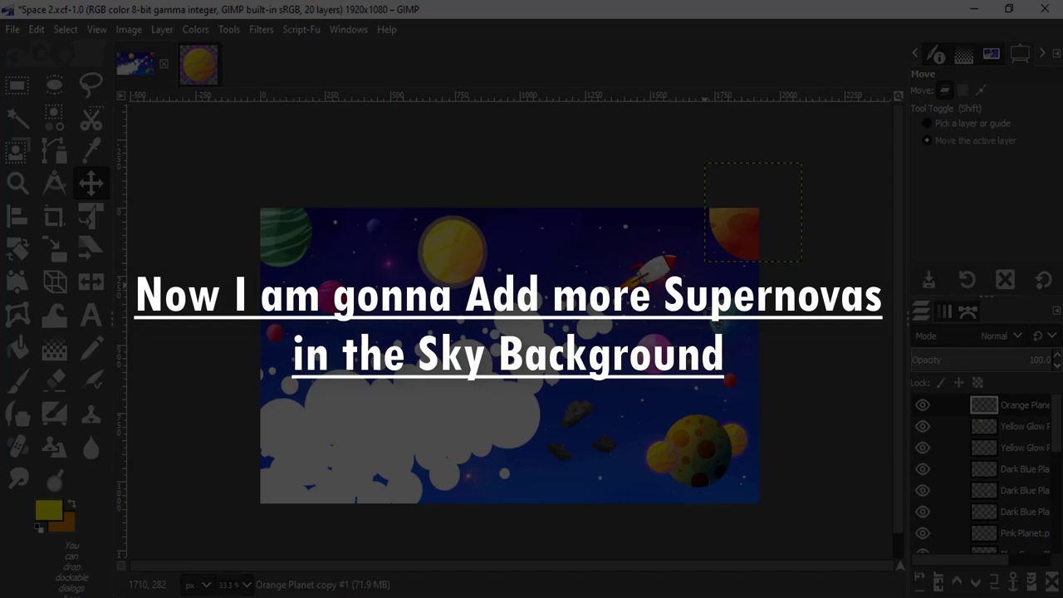
Step: Open Supernova on the background with last-used settings and reposition its centre
scroll(979, 465, down, 5)
scroll(980, 465, down, 5)
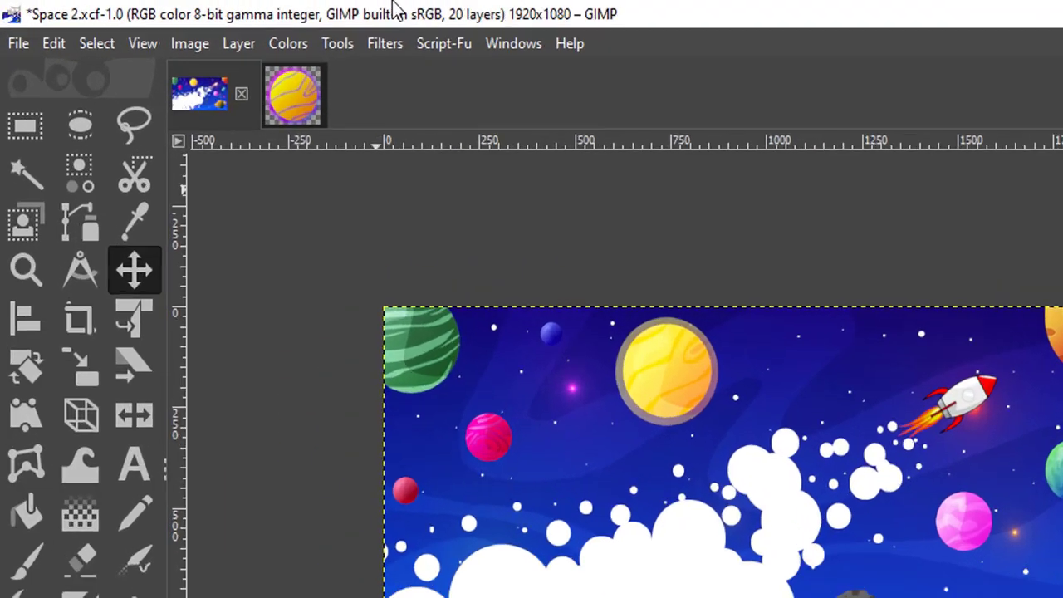
click(483, 53)
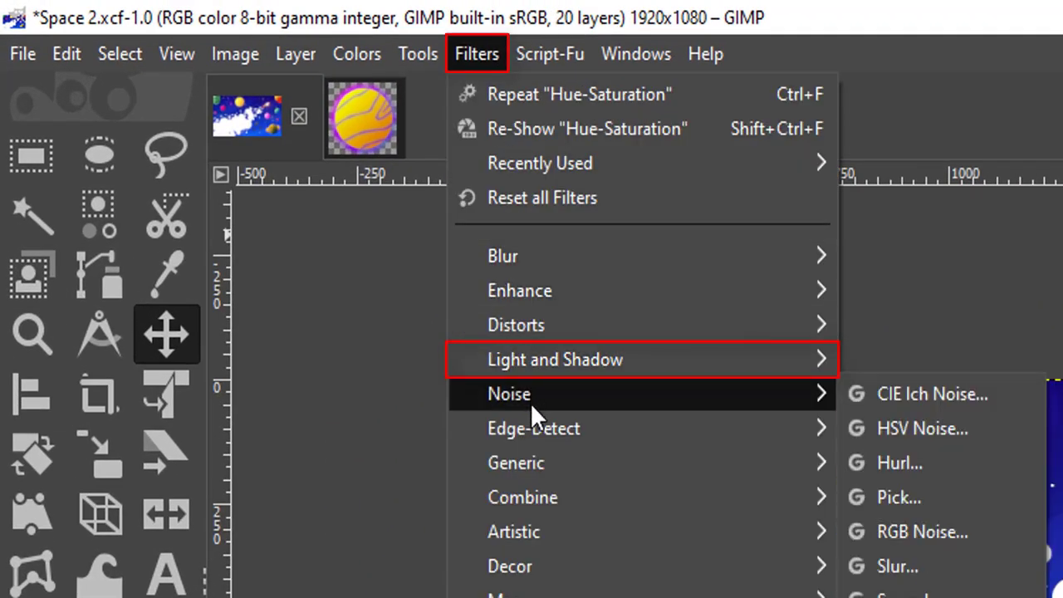
mouse_move(410, 279)
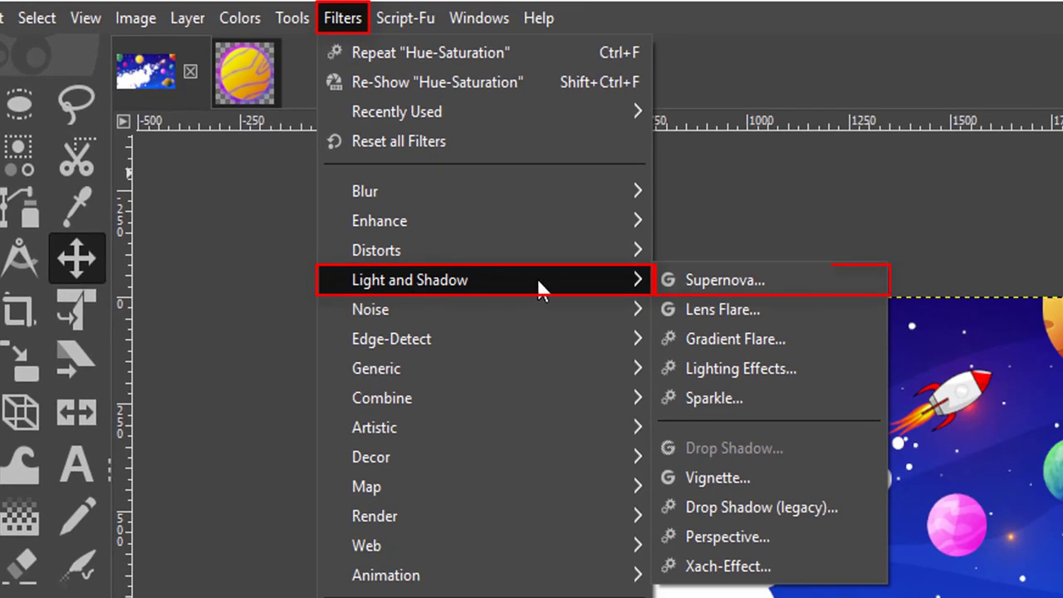
click(753, 281)
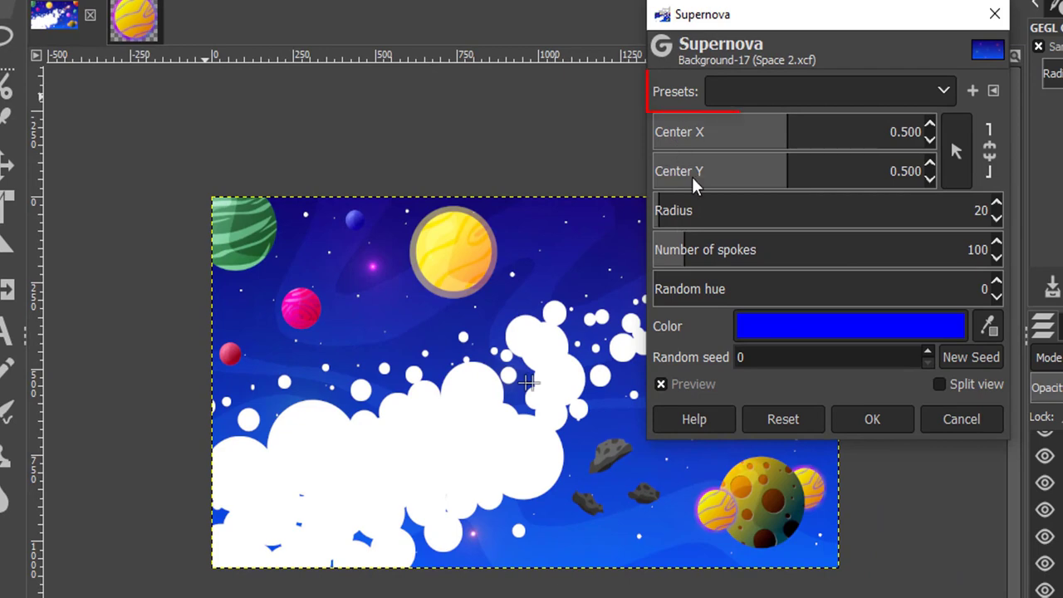
click(835, 93)
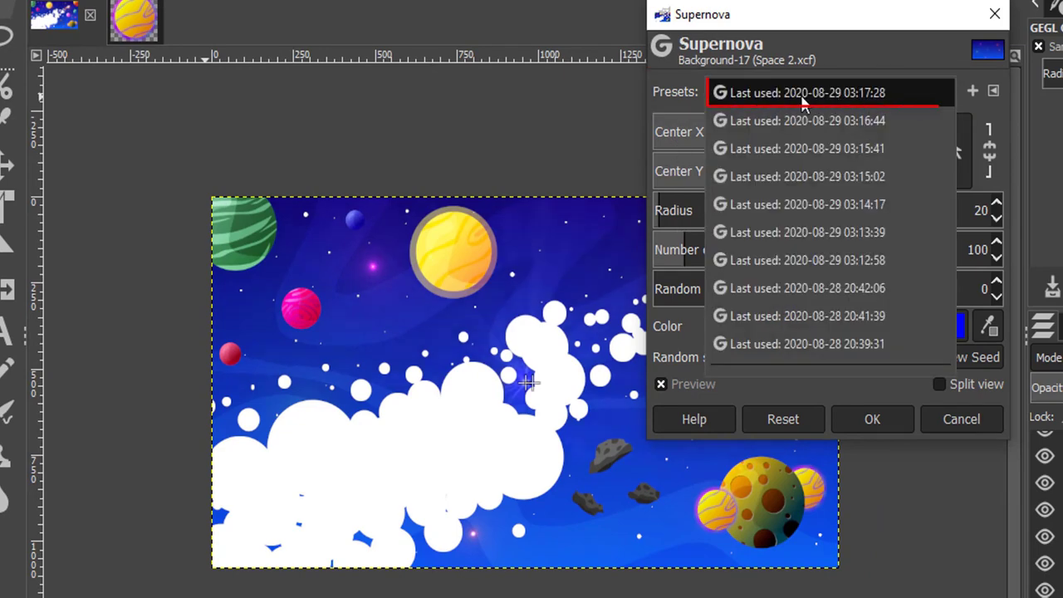
click(801, 93)
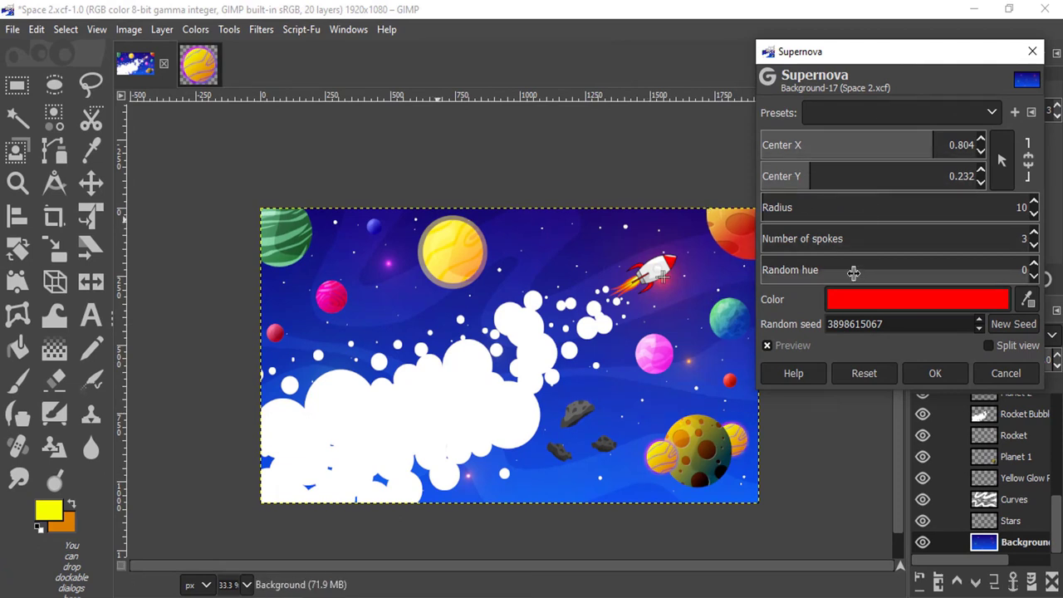
mouse_move(831, 145)
mouse_down()
mouse_move(810, 145)
mouse_move(813, 176)
mouse_move(902, 176)
mouse_up()
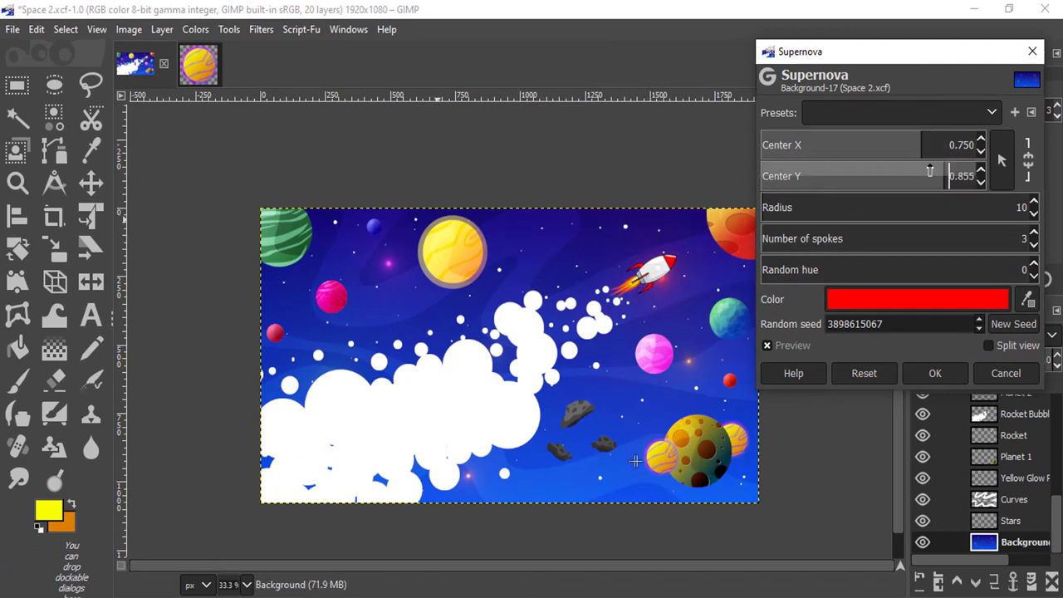
Step: Make the supernova orange with radius 13 and apply it
click(914, 297)
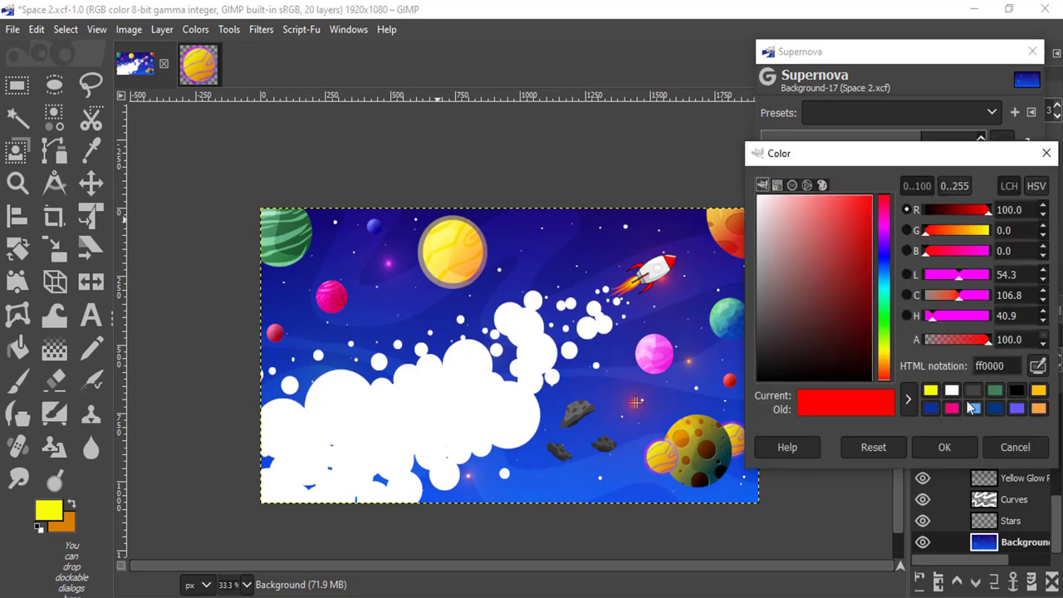
click(1041, 409)
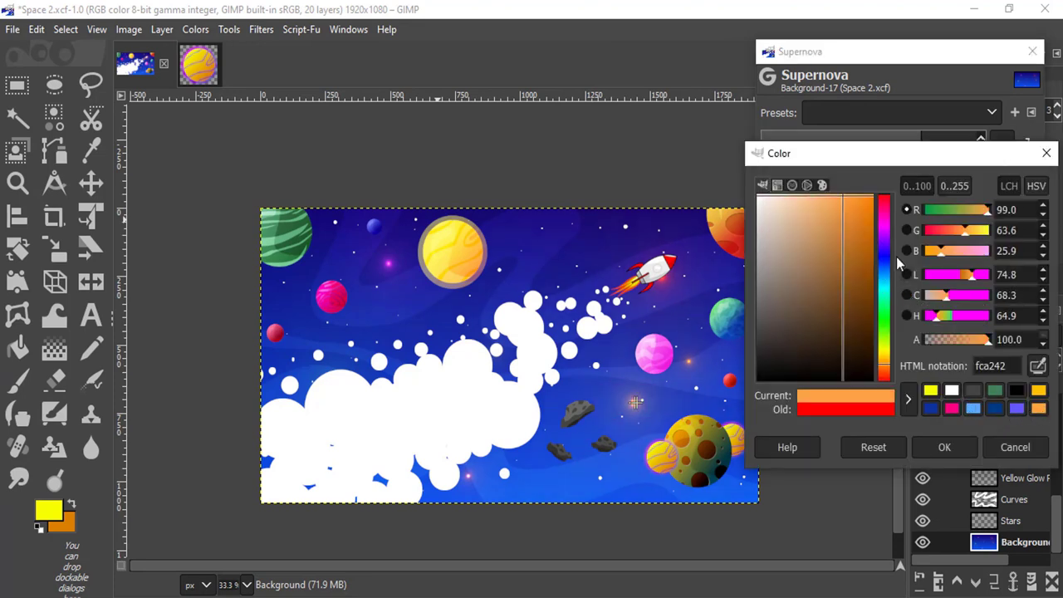
click(944, 447)
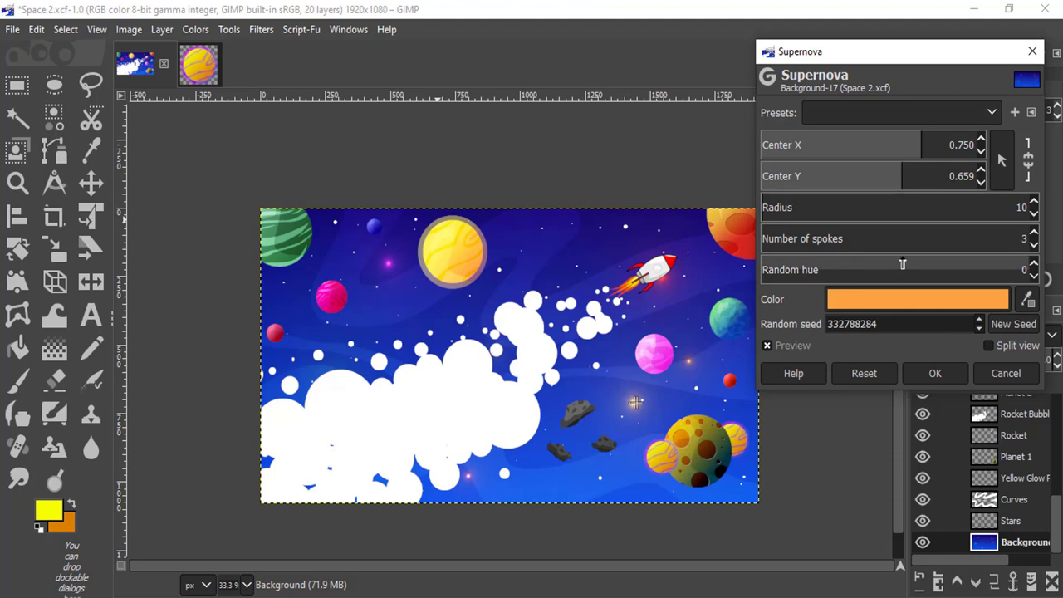
click(1033, 216)
click(1033, 216)
click(1033, 216)
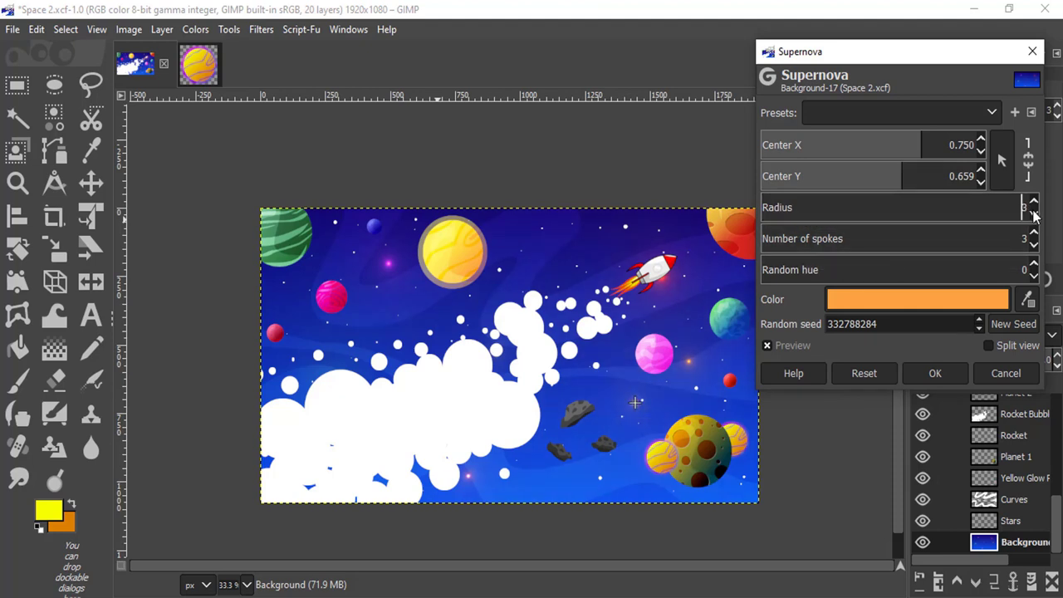
click(1033, 202)
click(1033, 202)
click(1033, 201)
click(1033, 201)
click(1033, 201)
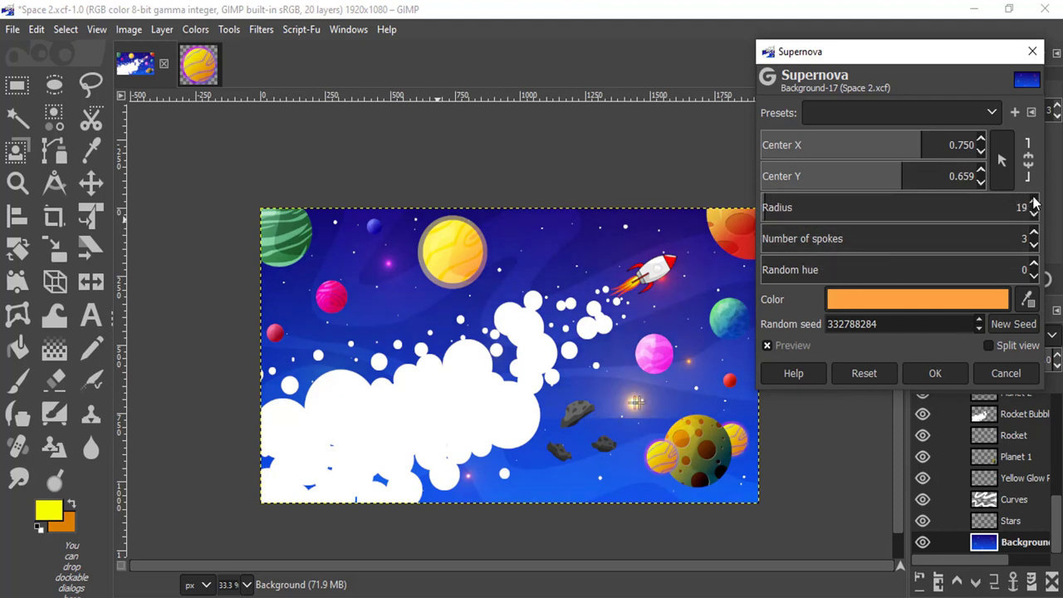
click(1033, 202)
click(1033, 201)
click(1033, 216)
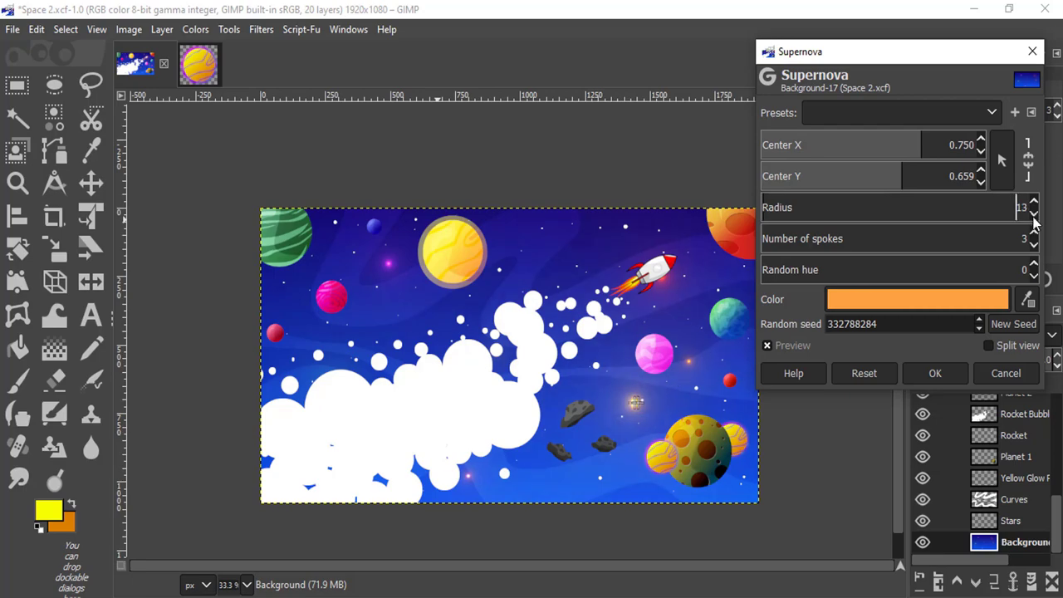
click(935, 373)
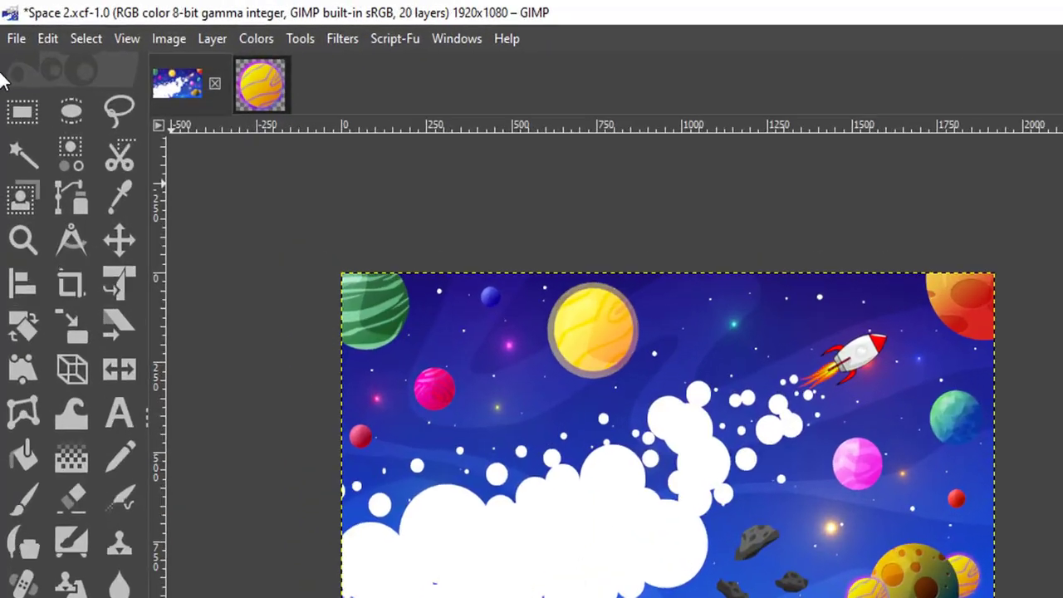
Step: Create a new 1000×1000 px image
click(13, 29)
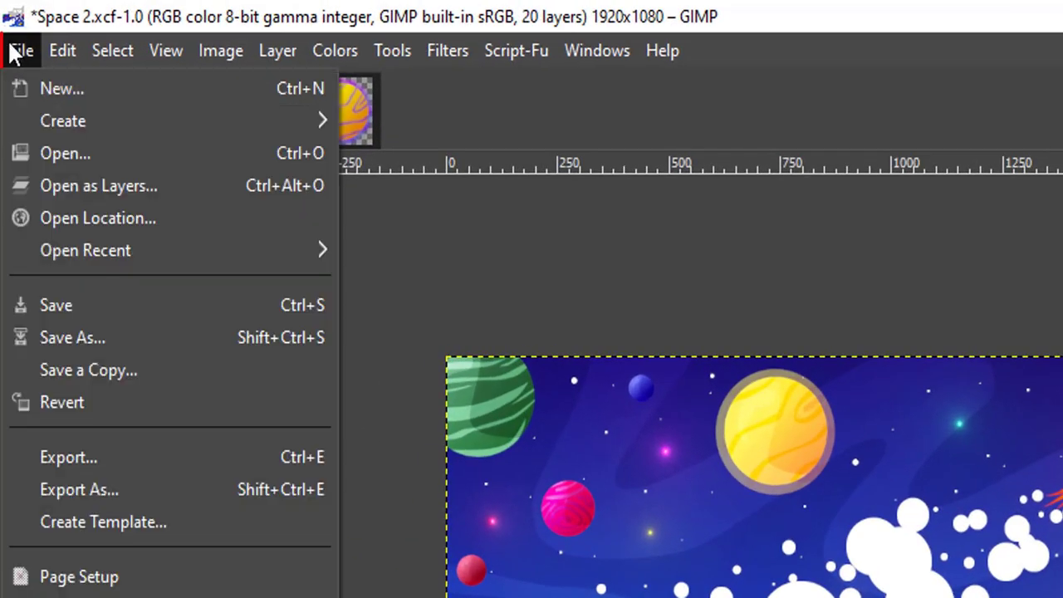
click(30, 98)
double_click(396, 273)
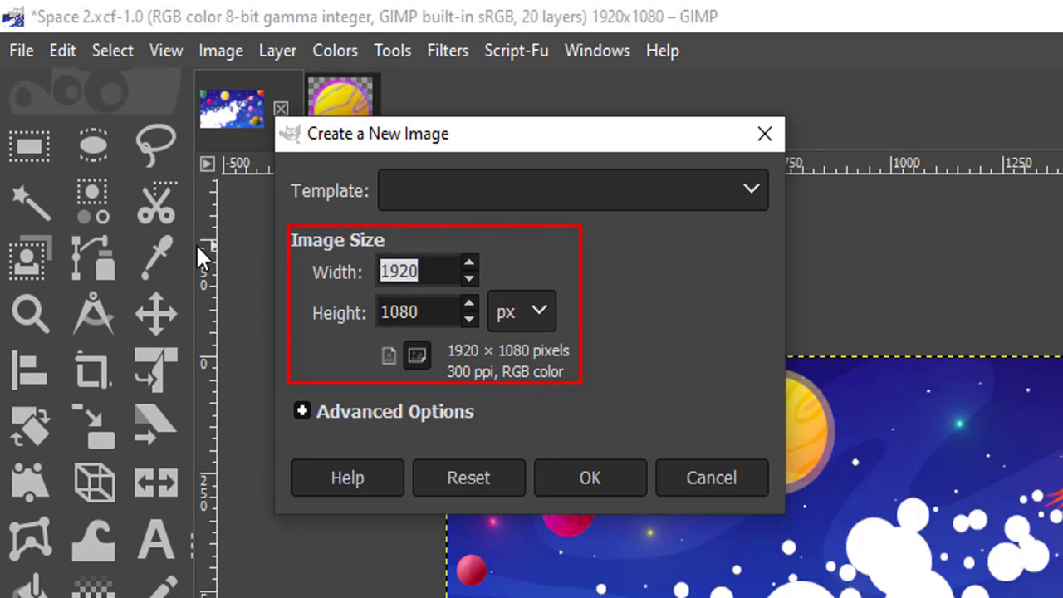
text(1000)
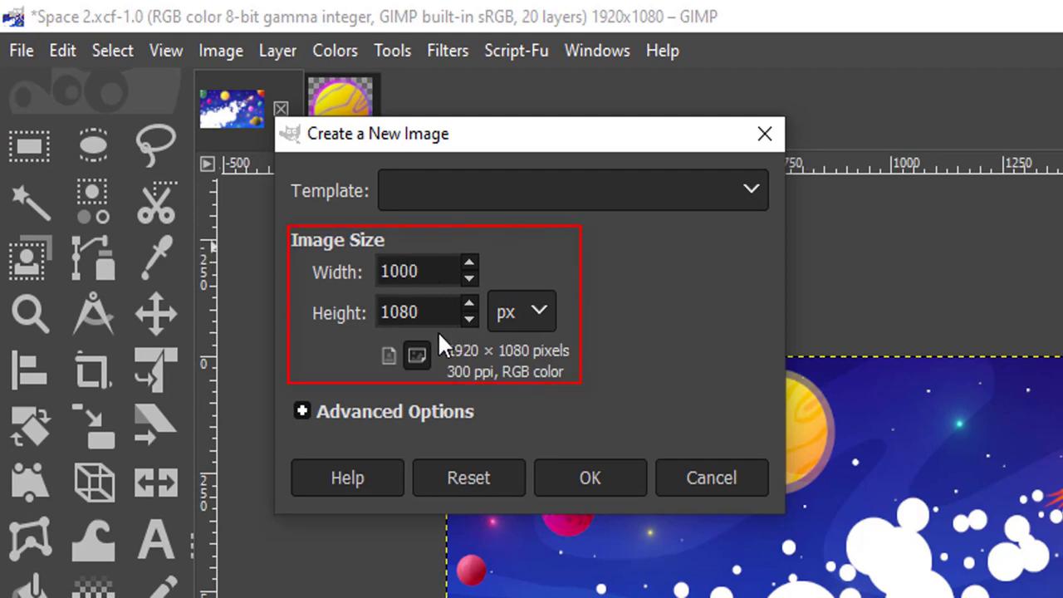
drag(420, 313, 402, 312)
text(00)
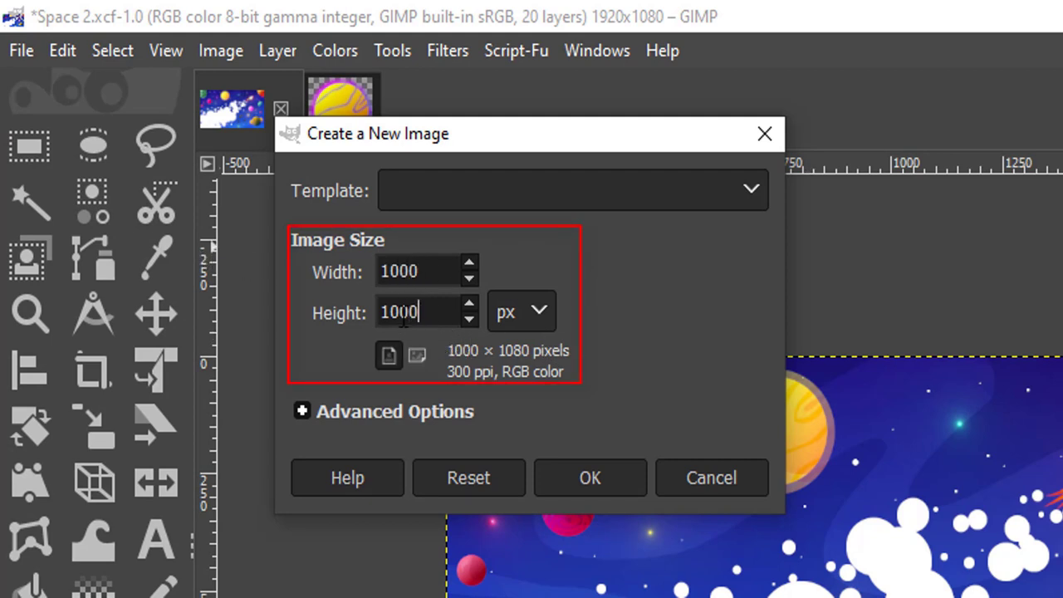
key(Return)
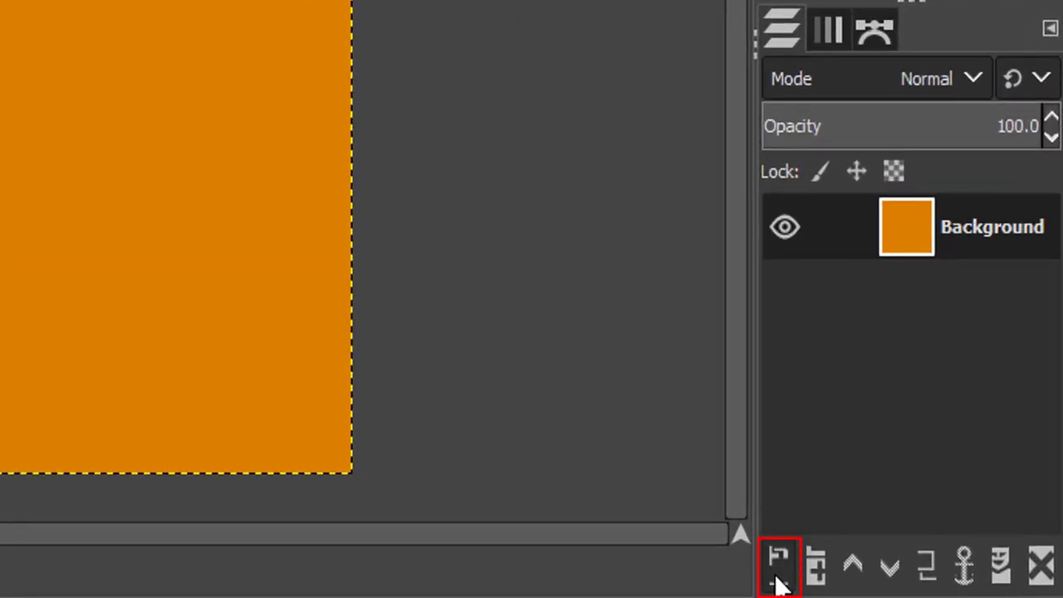
Step: Add a transparent layer and delete the orange Background layer
click(780, 581)
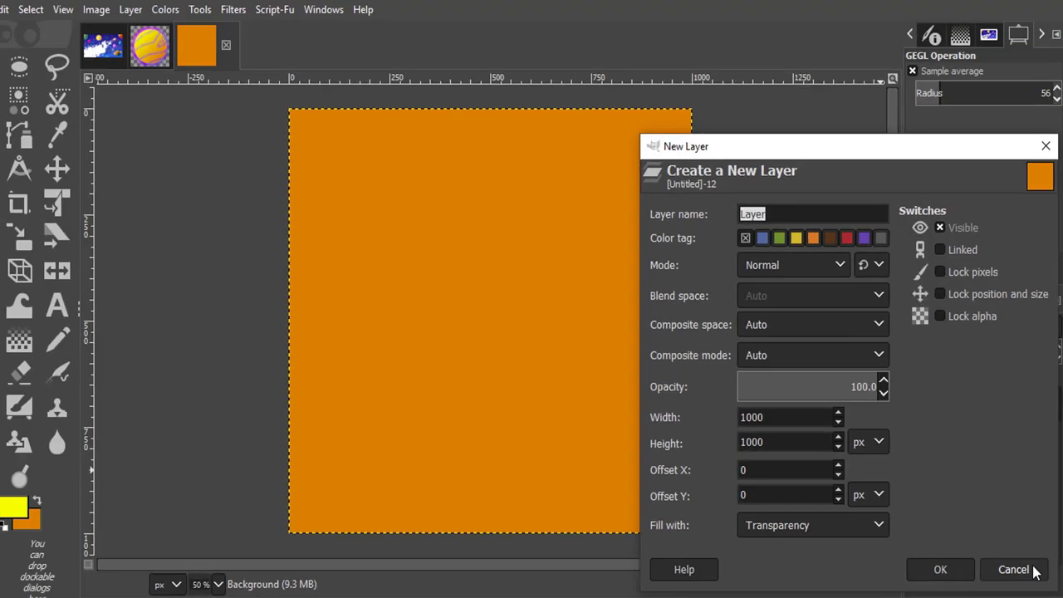
click(944, 570)
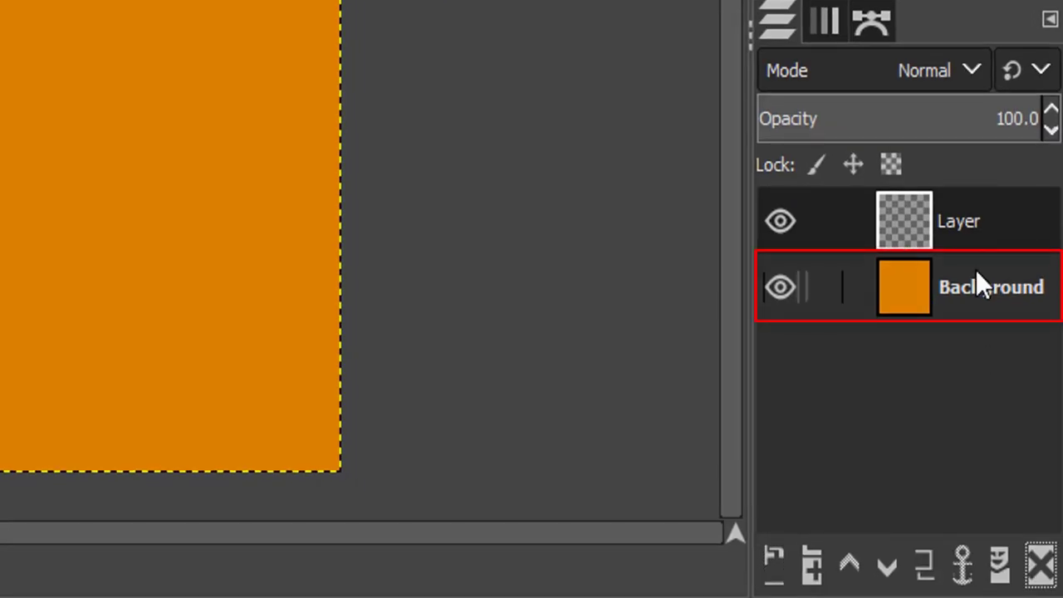
click(978, 279)
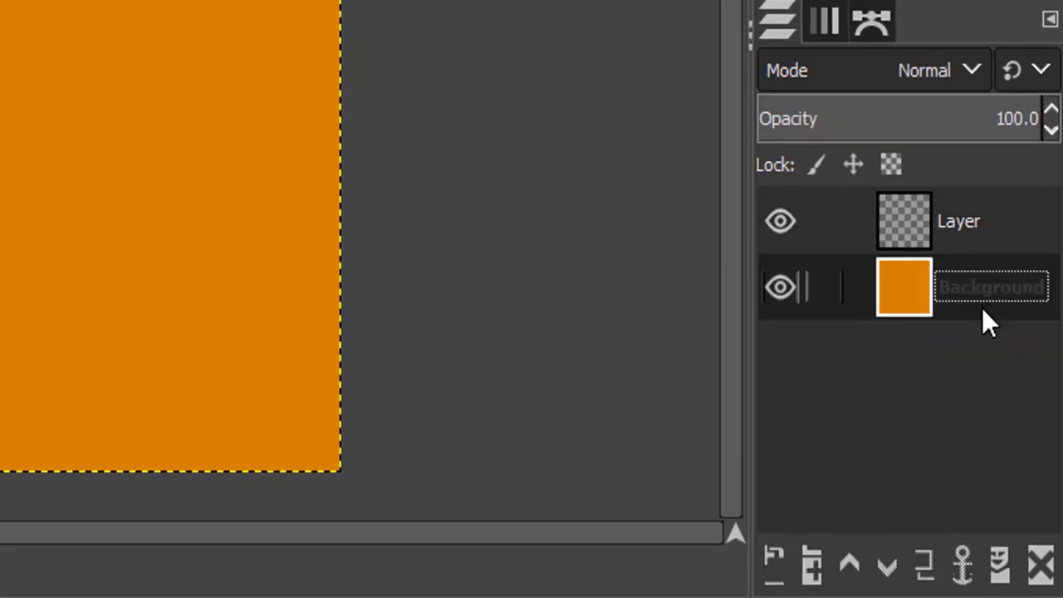
click(1037, 564)
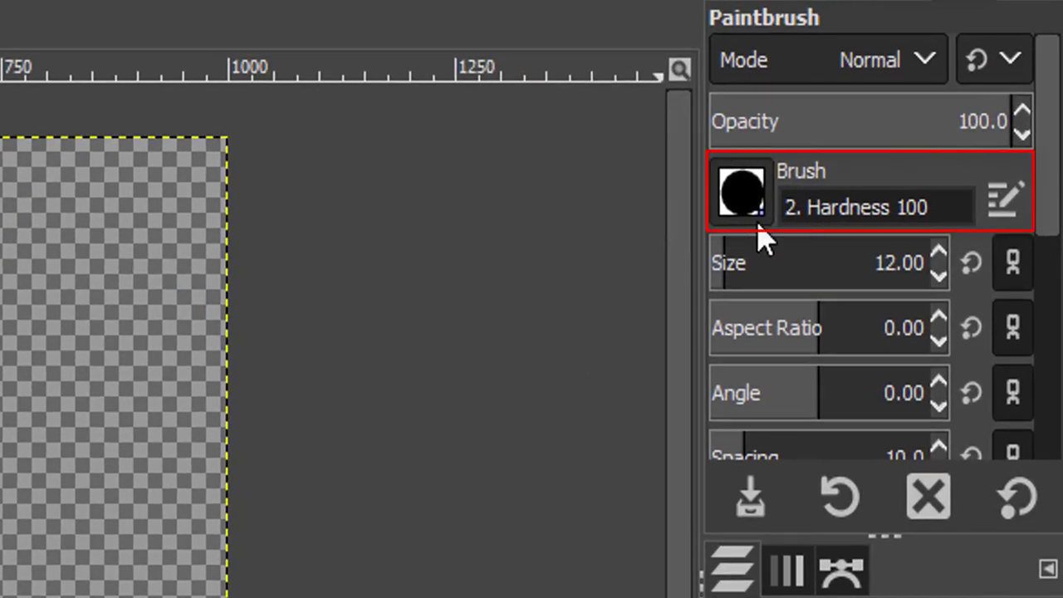
Step: Paint a yellow dot near the top using the '2. Hardness 075' brush at size 75
click(758, 218)
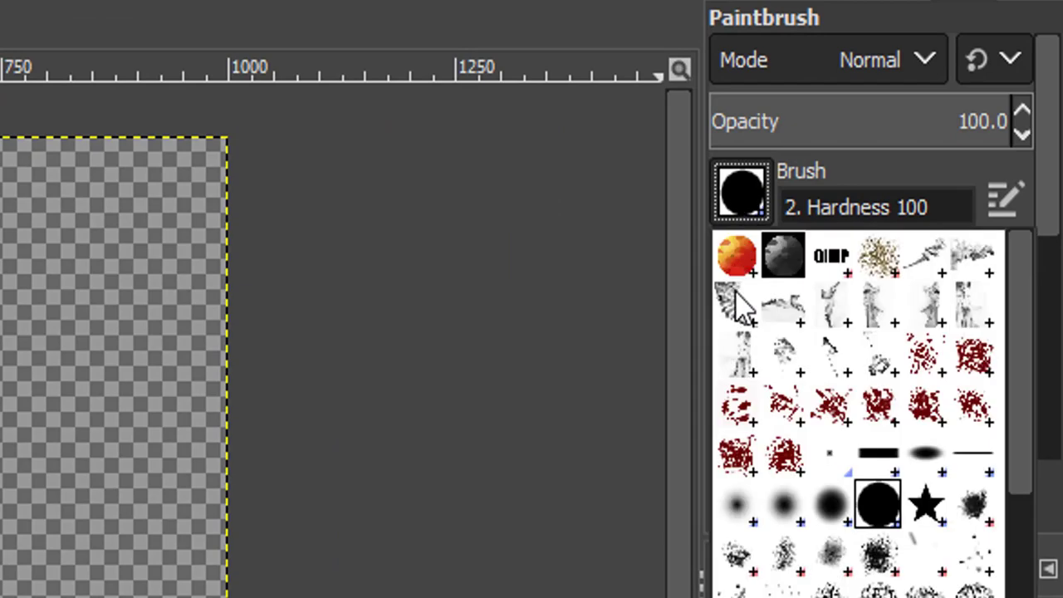
click(830, 505)
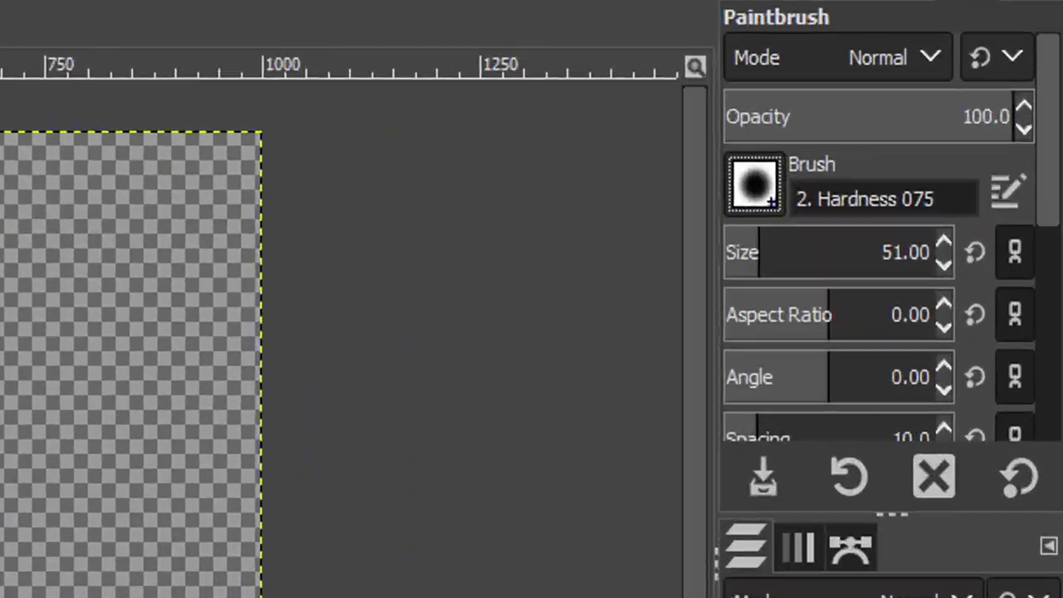
key(bracketright)
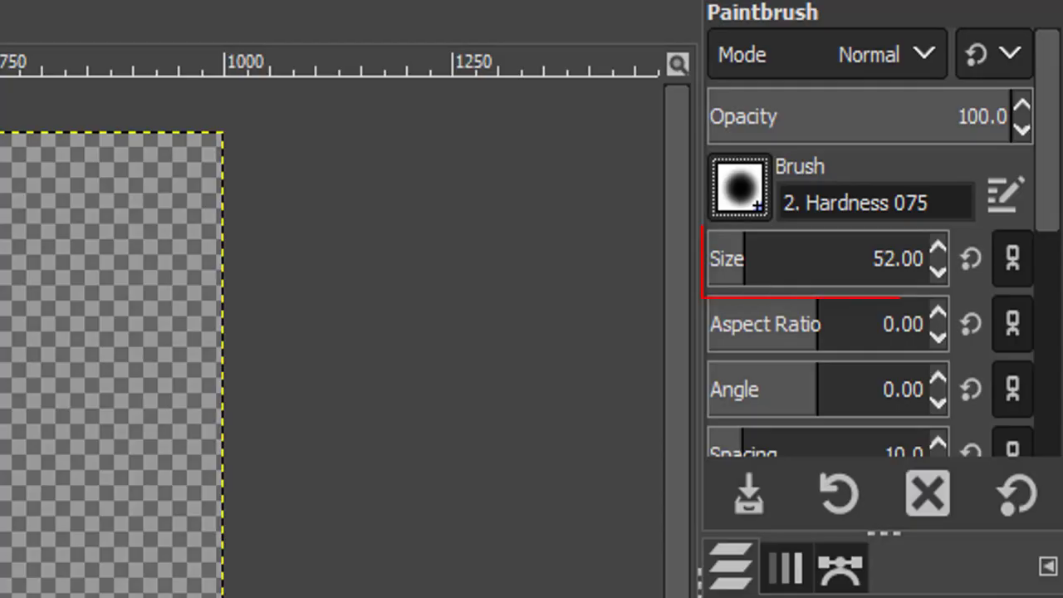
key(bracketright)
key(bracketright)
key(bracketright)
key(bracketright)
key(bracketright)
key(bracketright)
key(bracketright)
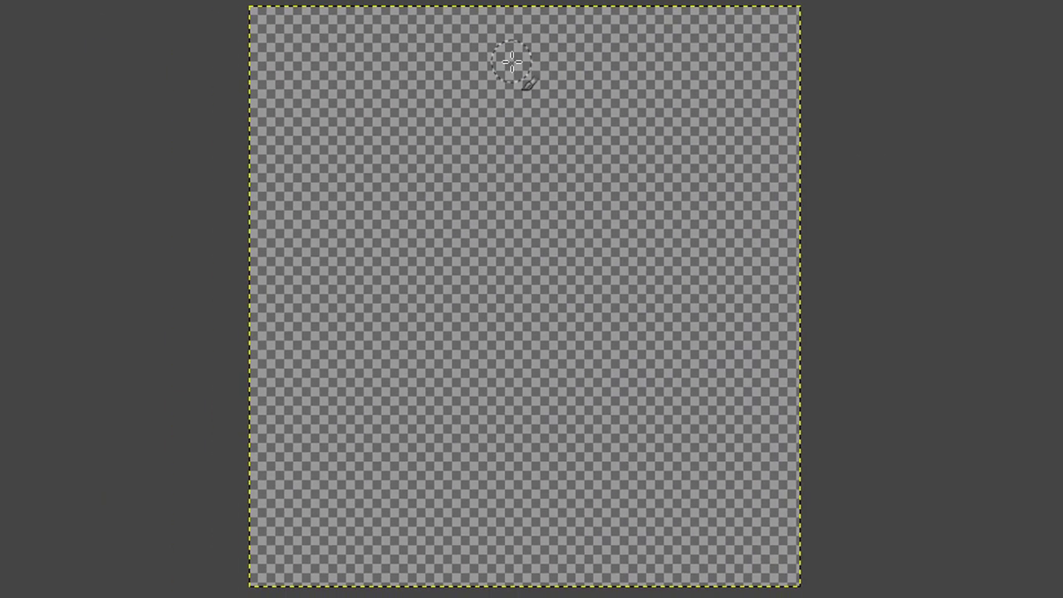
key(plus)
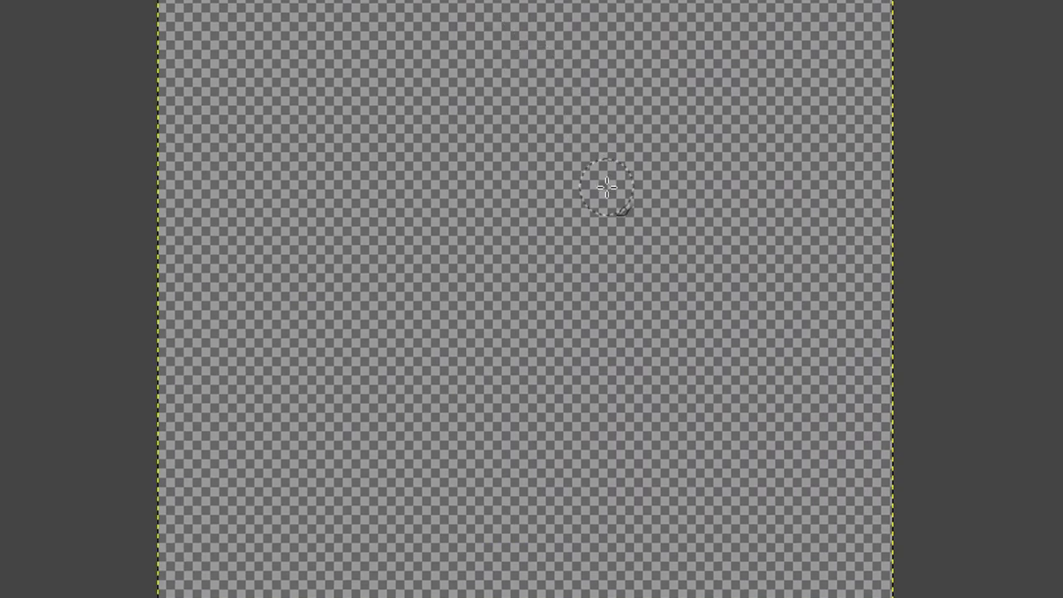
key(plus)
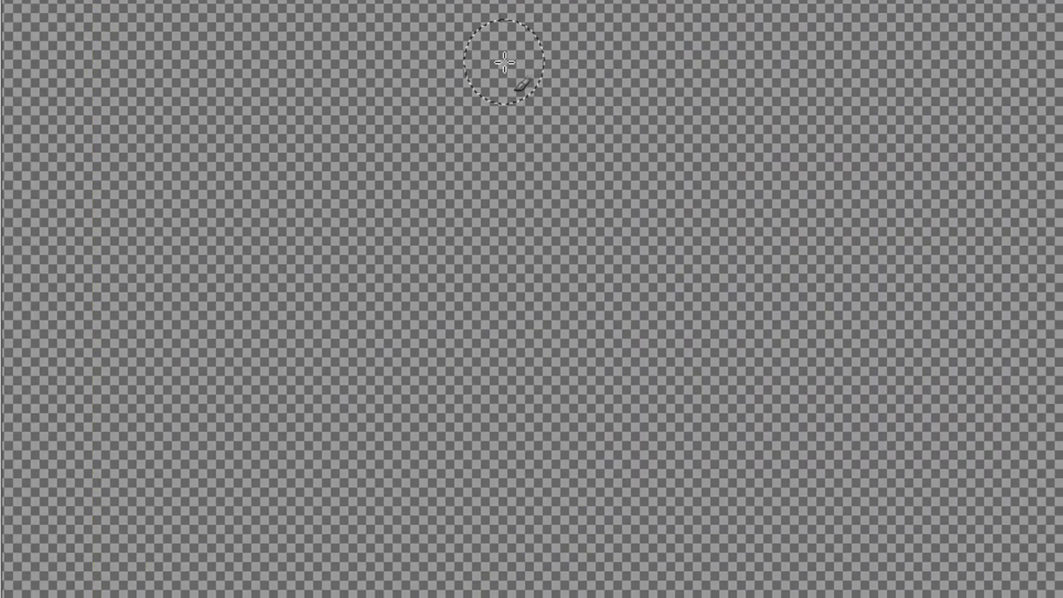
drag(504, 62, 504, 79)
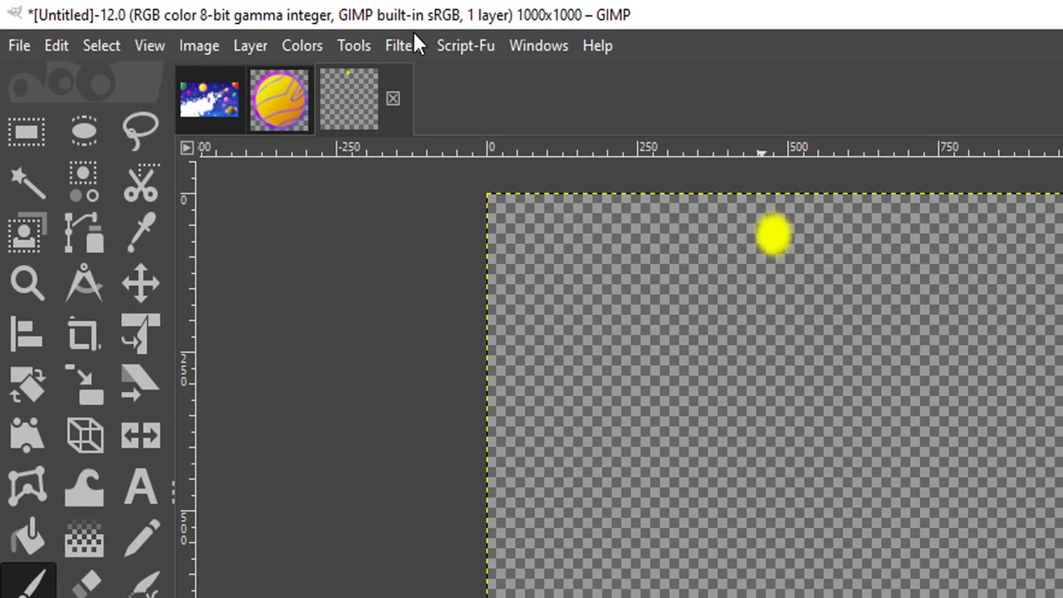
Step: Apply Wind to the dot: direction Bottom, threshold 0, strength 14, new seed
click(263, 28)
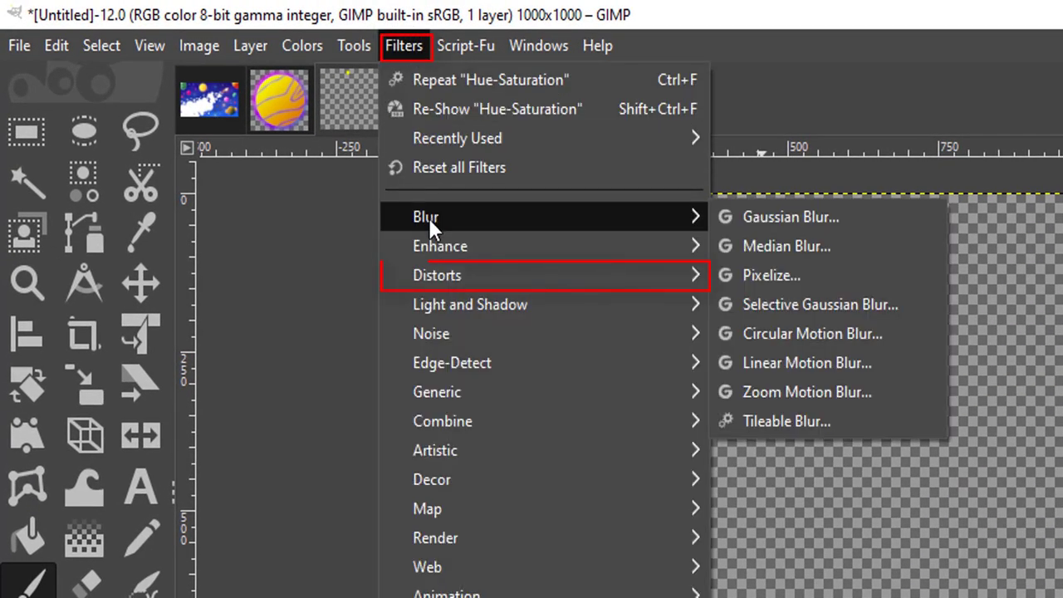
mouse_move(82, 74)
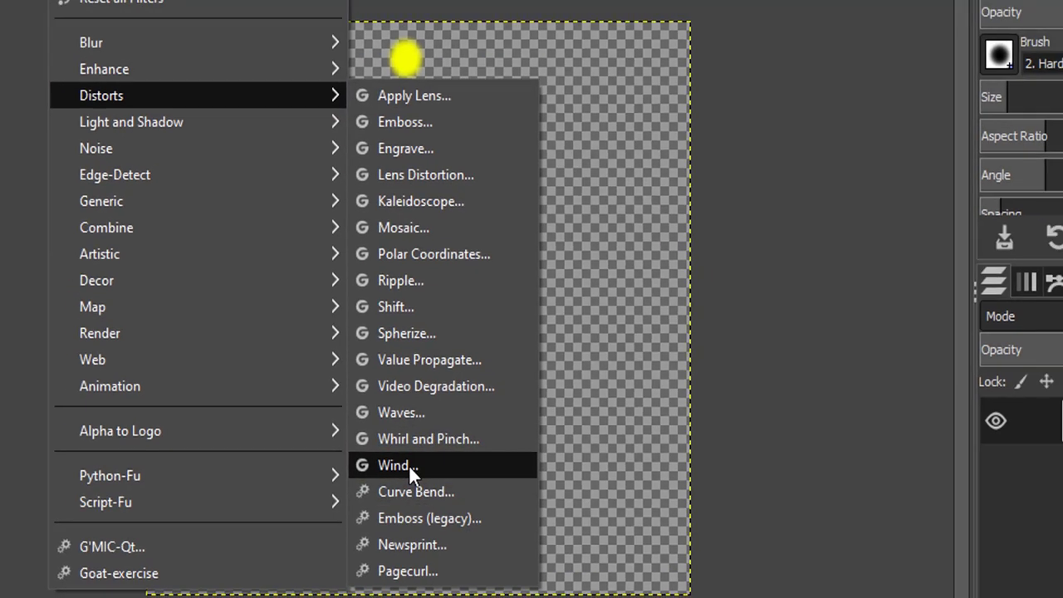
click(404, 461)
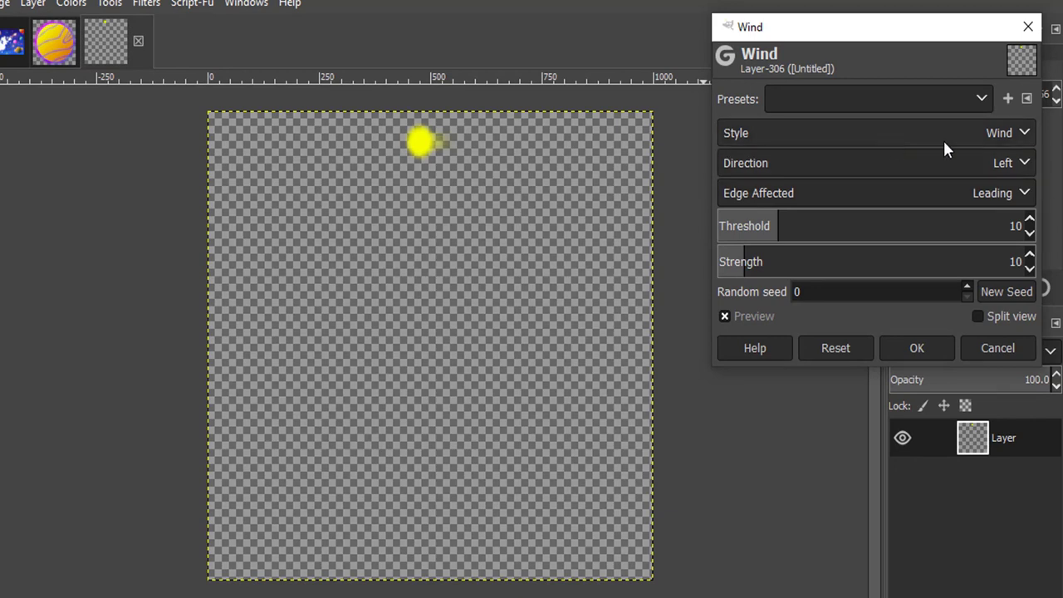
click(1005, 163)
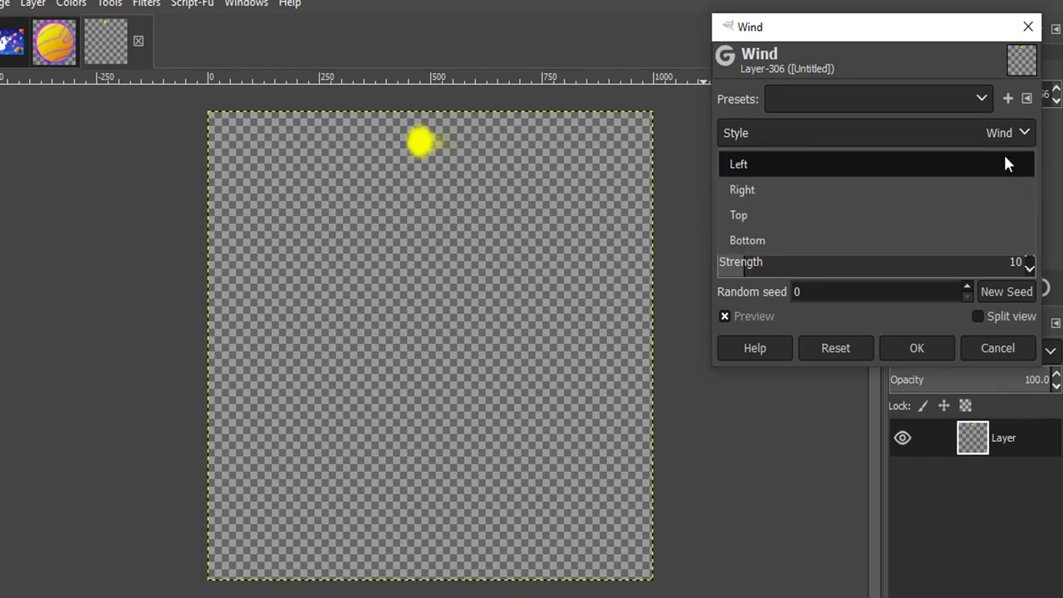
click(817, 239)
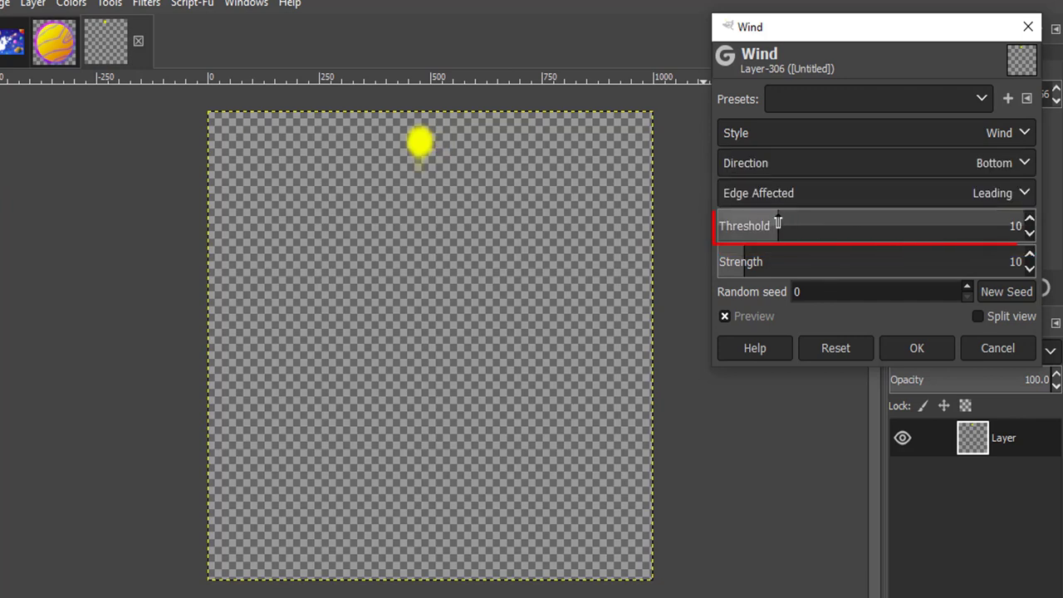
drag(779, 221, 654, 223)
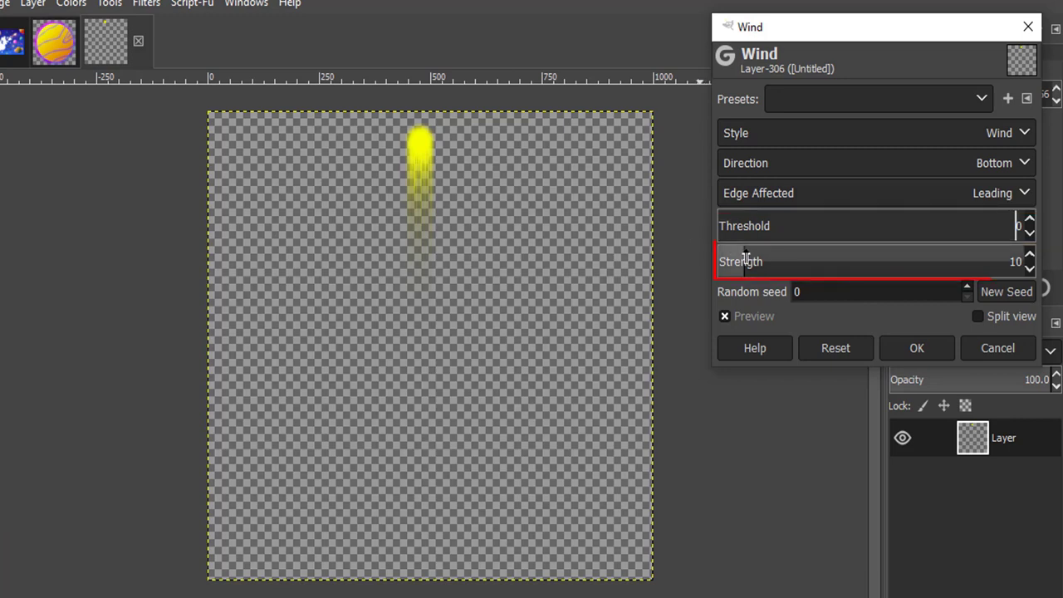
mouse_move(745, 261)
mouse_down()
mouse_move(792, 264)
mouse_move(761, 274)
mouse_up()
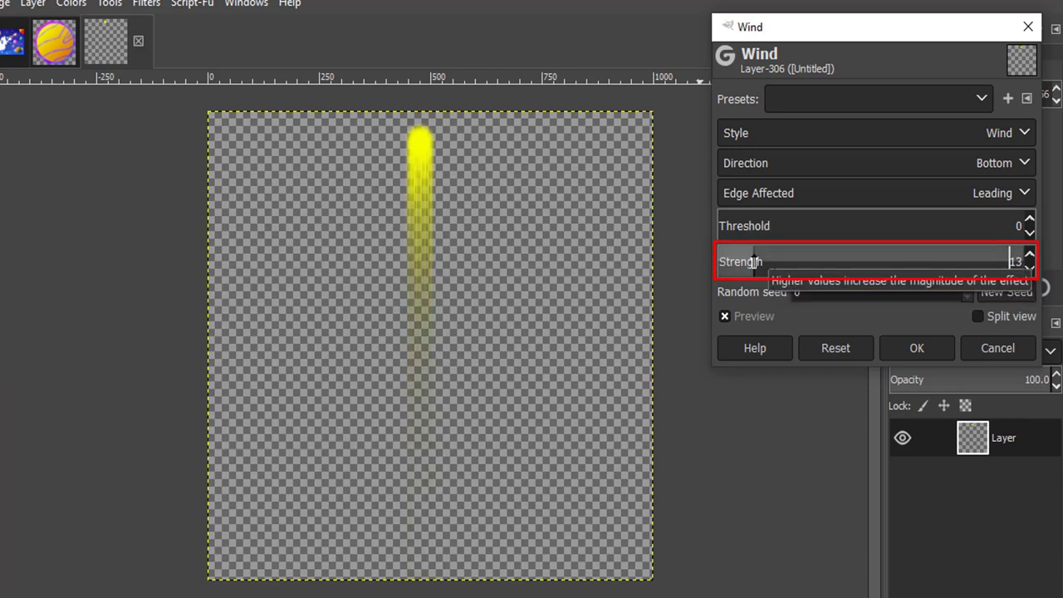
click(1030, 268)
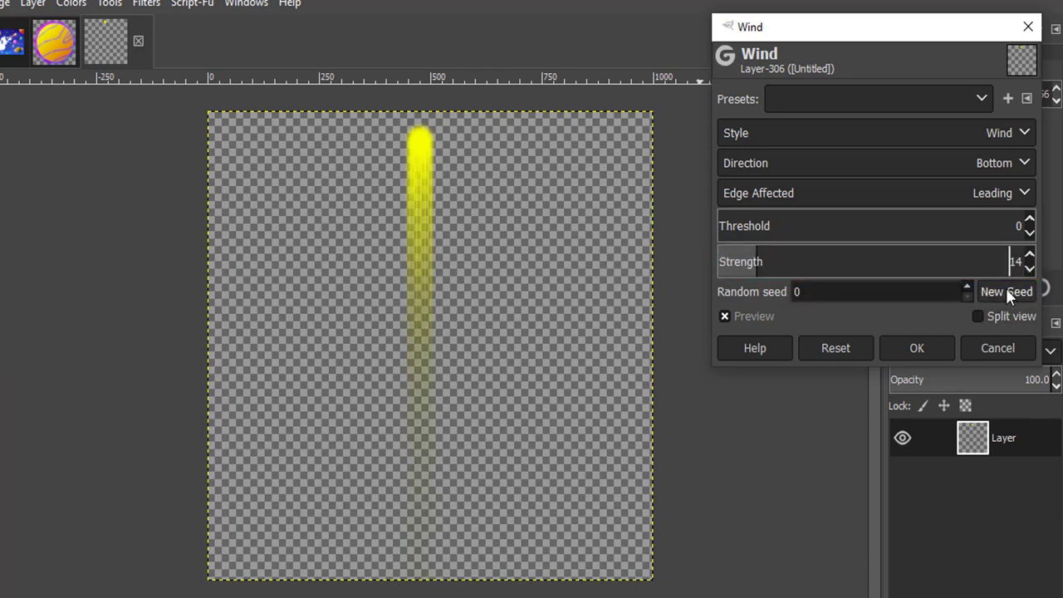
click(1009, 291)
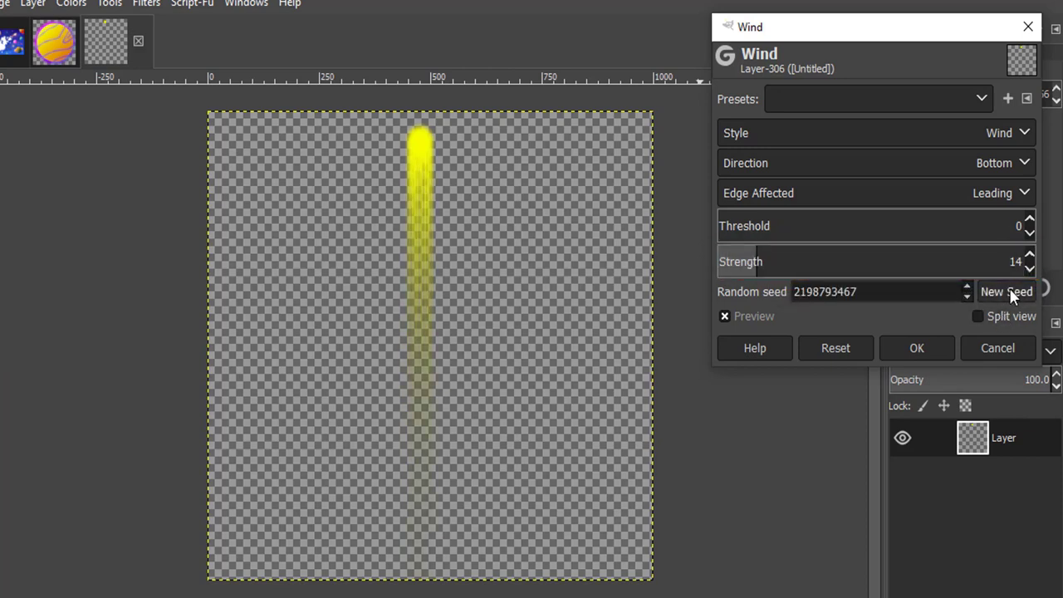
click(918, 345)
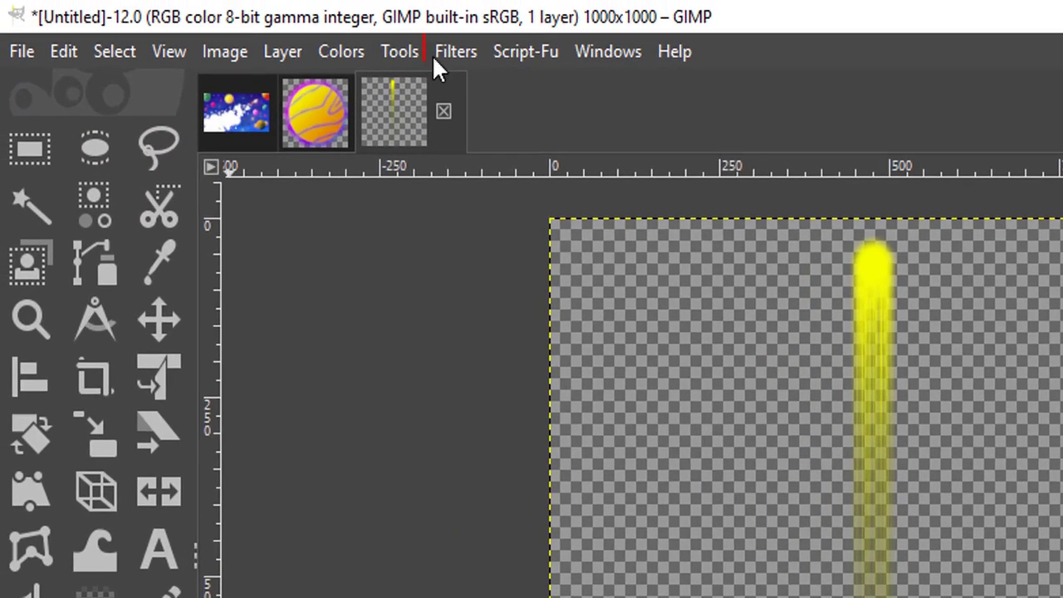
click(435, 52)
mouse_move(515, 244)
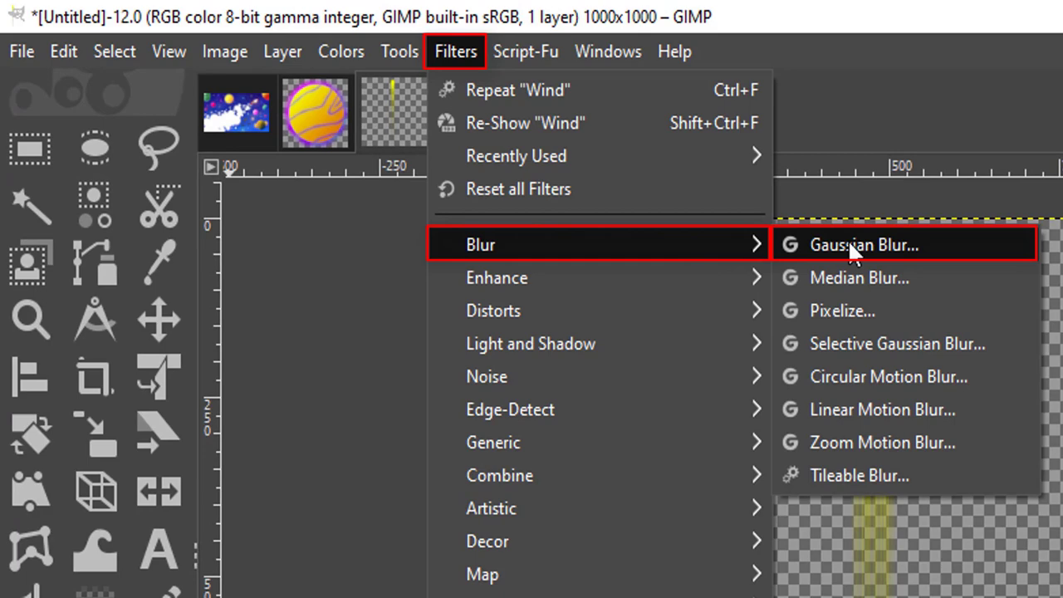
Step: Soften the yellow streak with a Gaussian blur of about 9.5
click(851, 246)
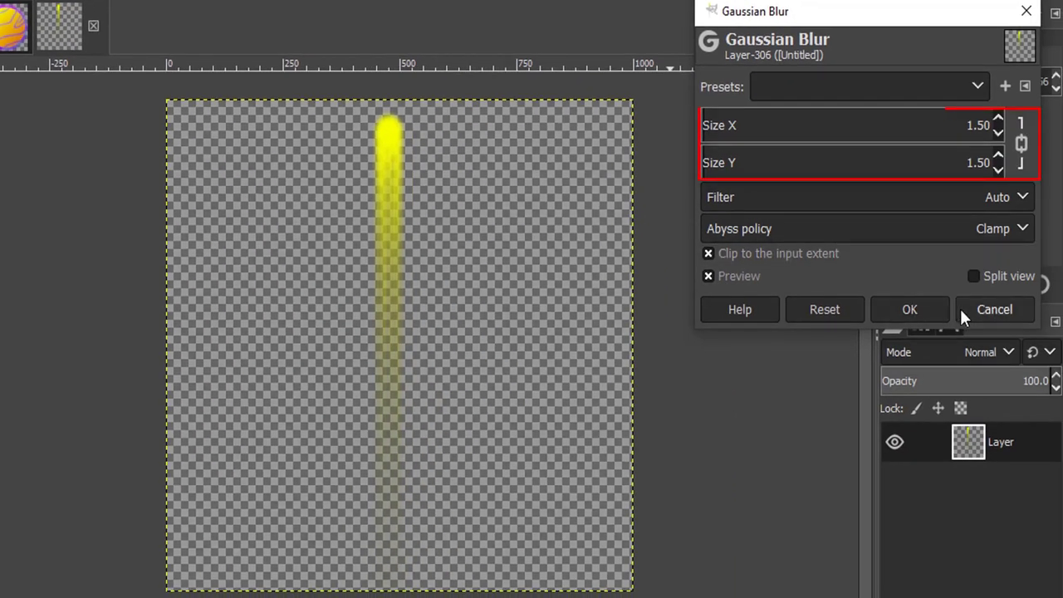
drag(712, 125, 721, 126)
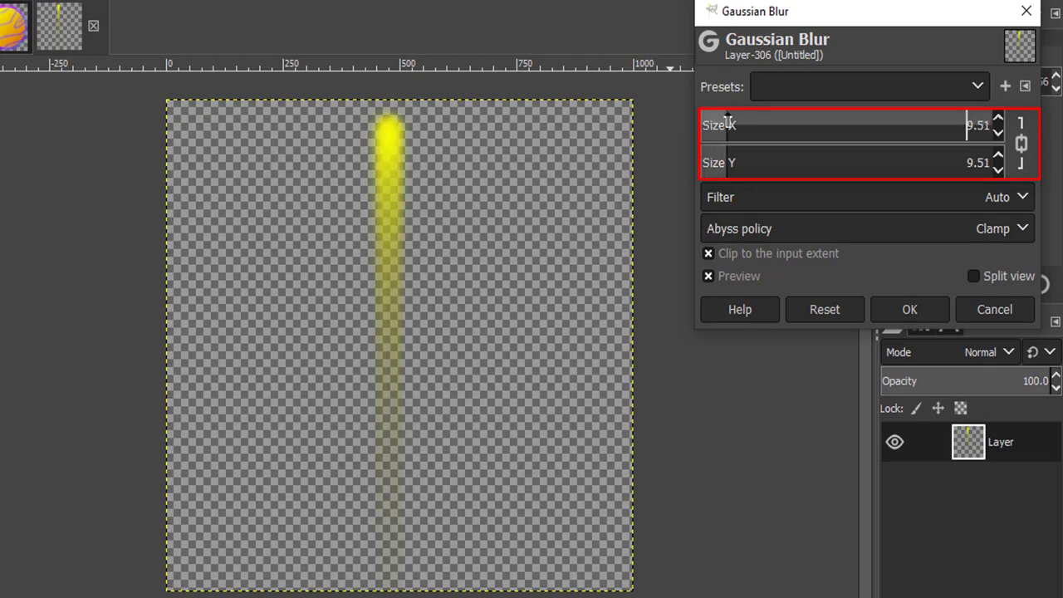
click(923, 310)
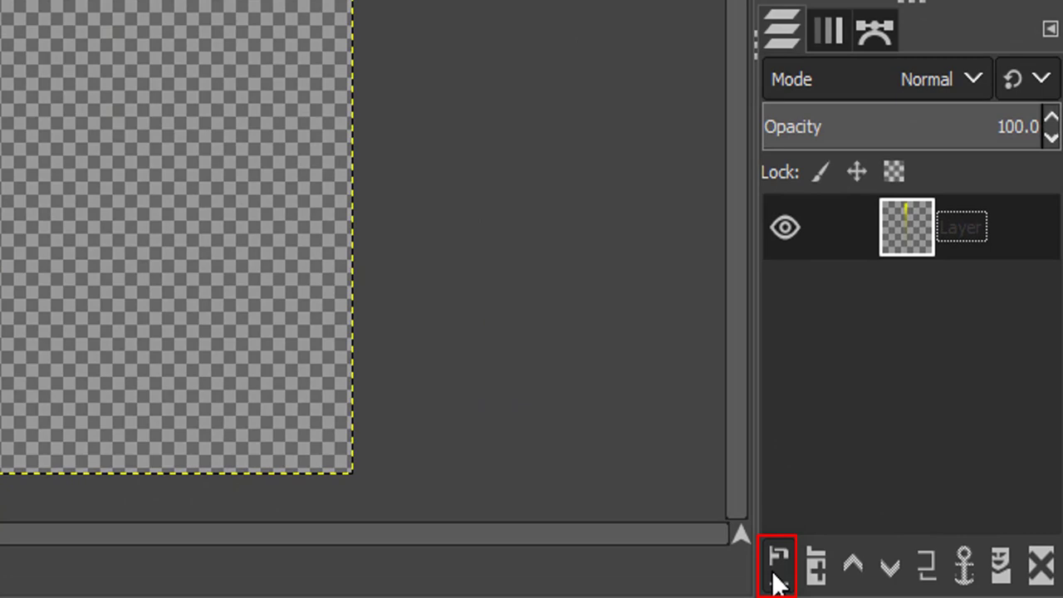
Step: On a new layer, paint a small white dot at the streak's head
click(777, 571)
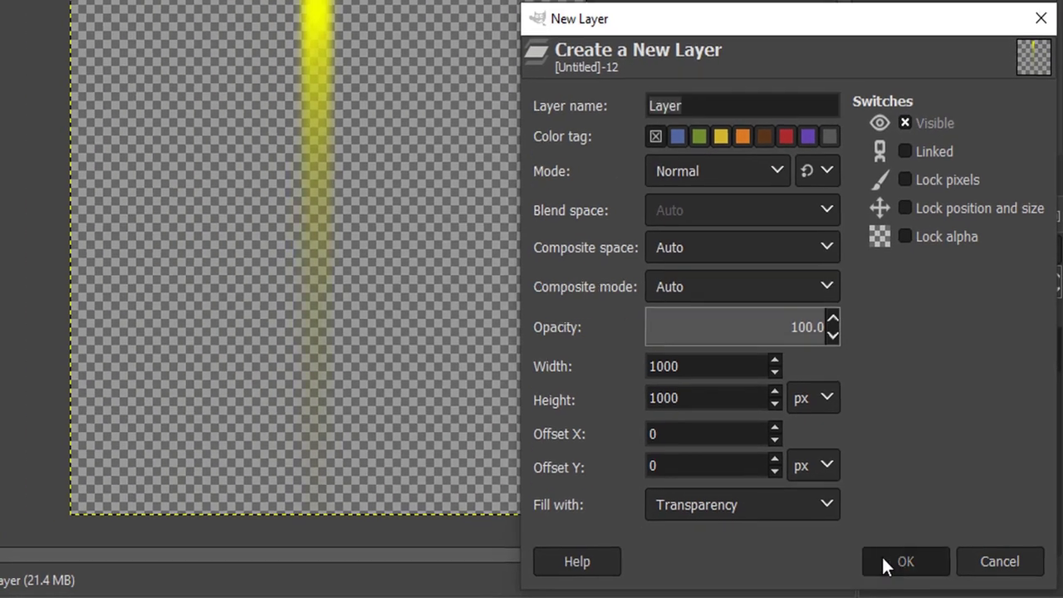
click(885, 563)
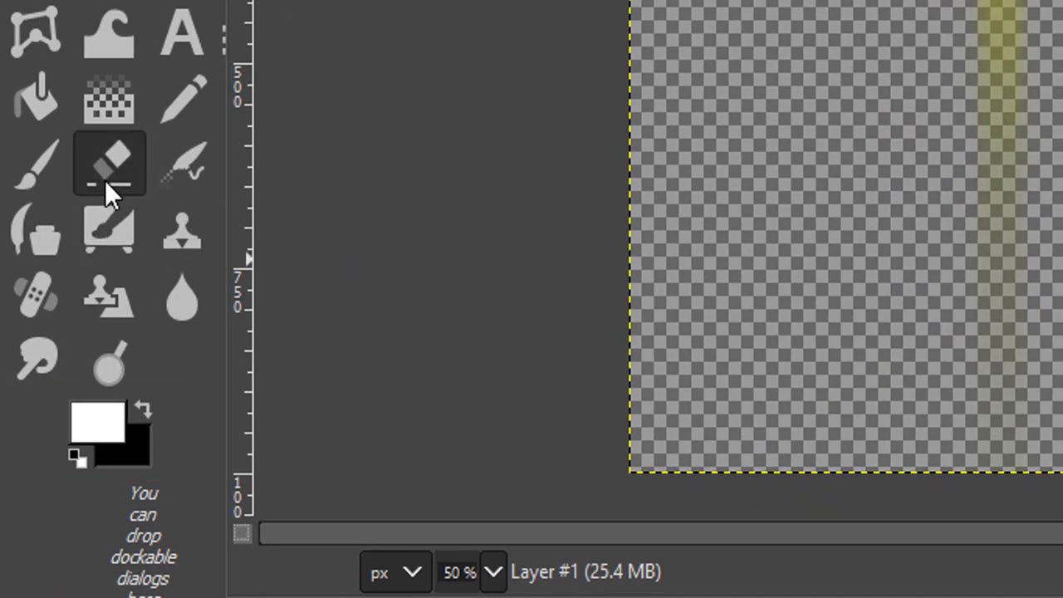
click(49, 166)
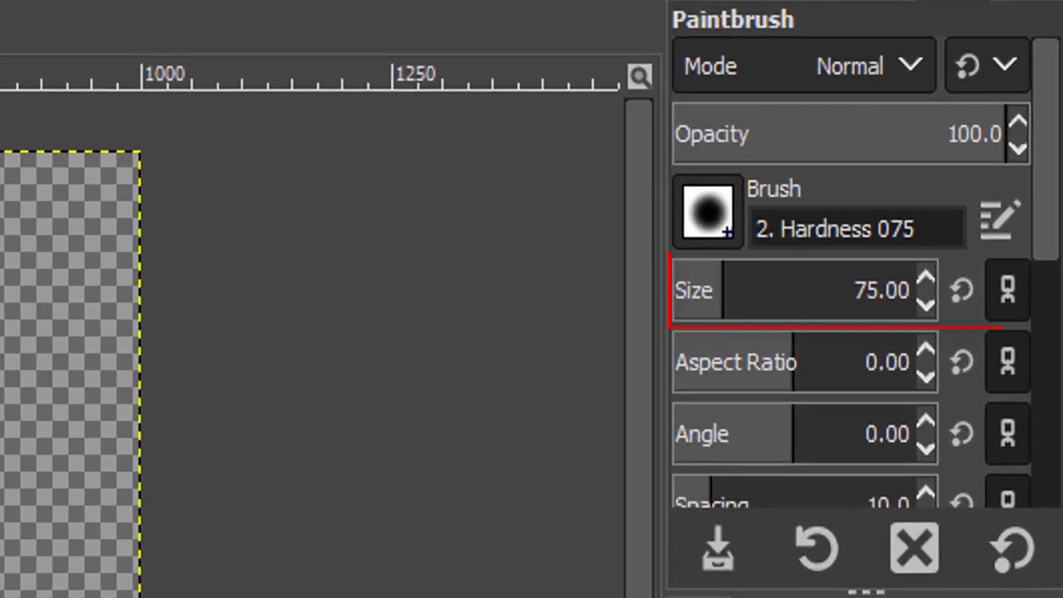
key(bracketleft)
key(bracketleft)
key(bracketleft)
key(bracketleft)
key(bracketleft)
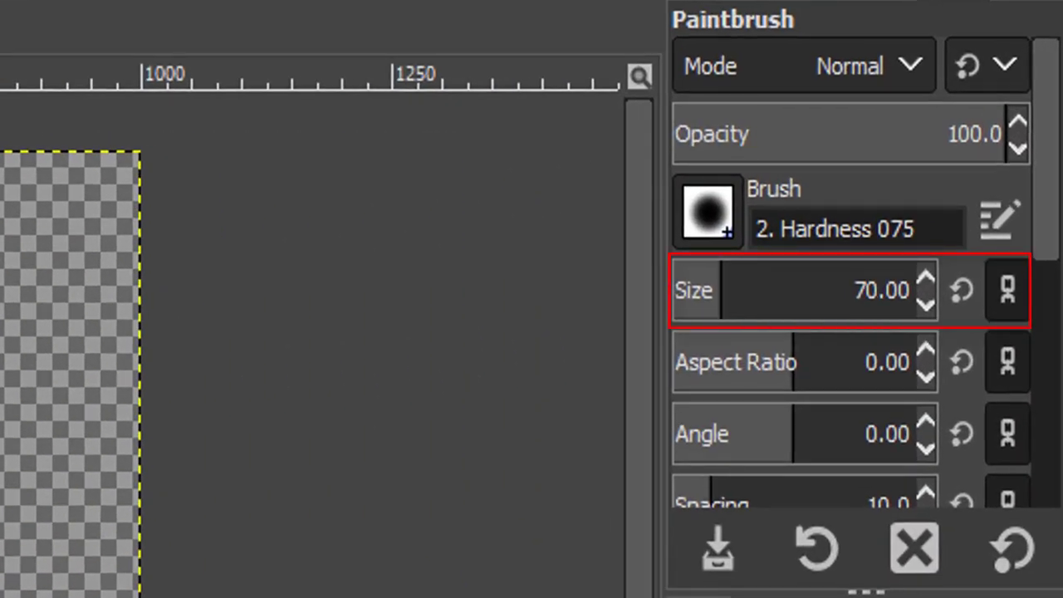
key(bracketleft)
key(bracketleft)
key(bracketleft)
key(bracketleft)
key(bracketleft)
key(bracketleft)
key(bracketleft)
key(bracketleft)
key(bracketleft)
key(bracketleft)
key(bracketleft)
key(bracketleft)
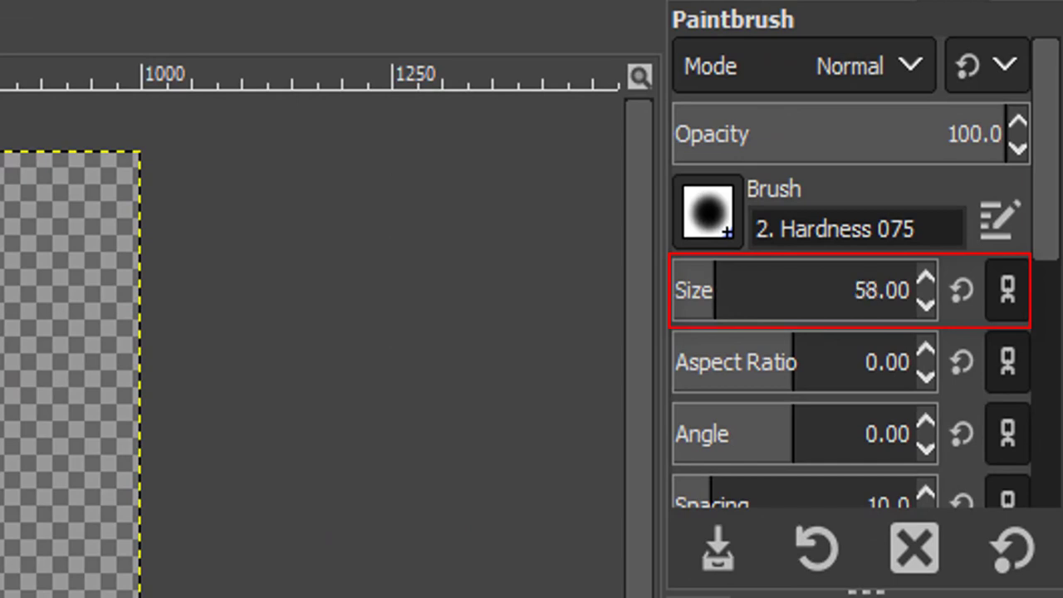
key(bracketleft)
key(bracketleft)
key(bracketleft)
key(bracketleft)
key(bracketleft)
key(bracketleft)
key(bracketleft)
key(bracketleft)
key(bracketleft)
key(bracketleft)
key(bracketleft)
key(bracketleft)
key(bracketleft)
key(bracketleft)
key(bracketleft)
key(bracketleft)
key(bracketleft)
key(bracketleft)
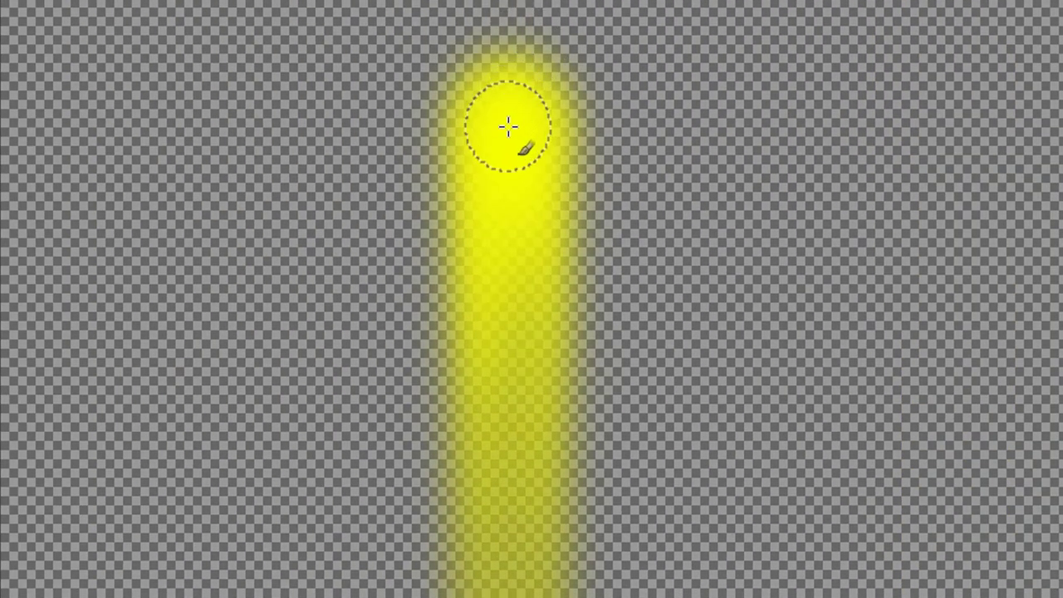
click(509, 127)
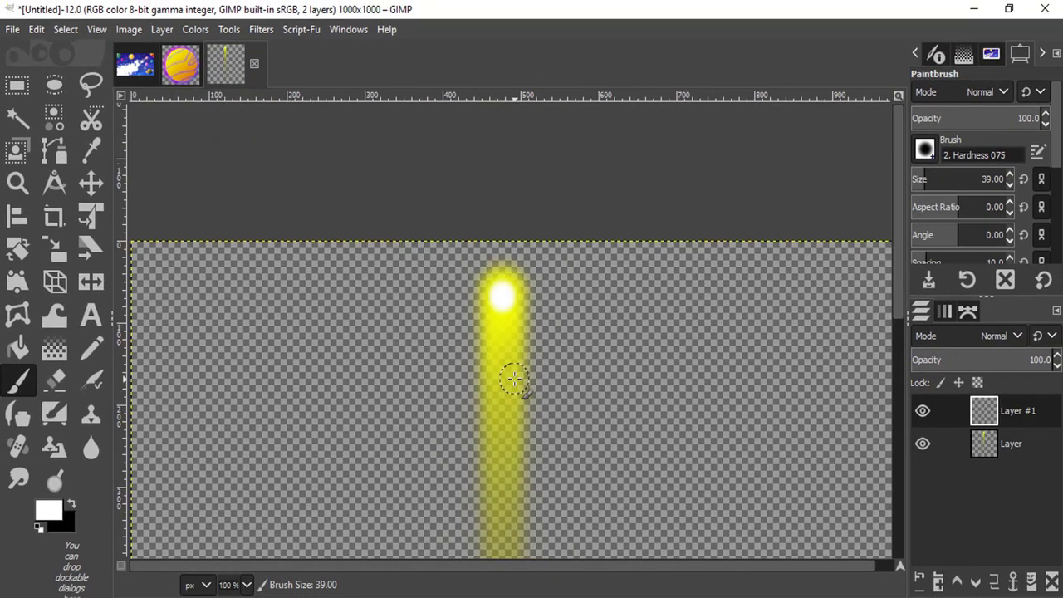
key(minus)
key(minus)
key(minus)
key(plus)
click(452, 51)
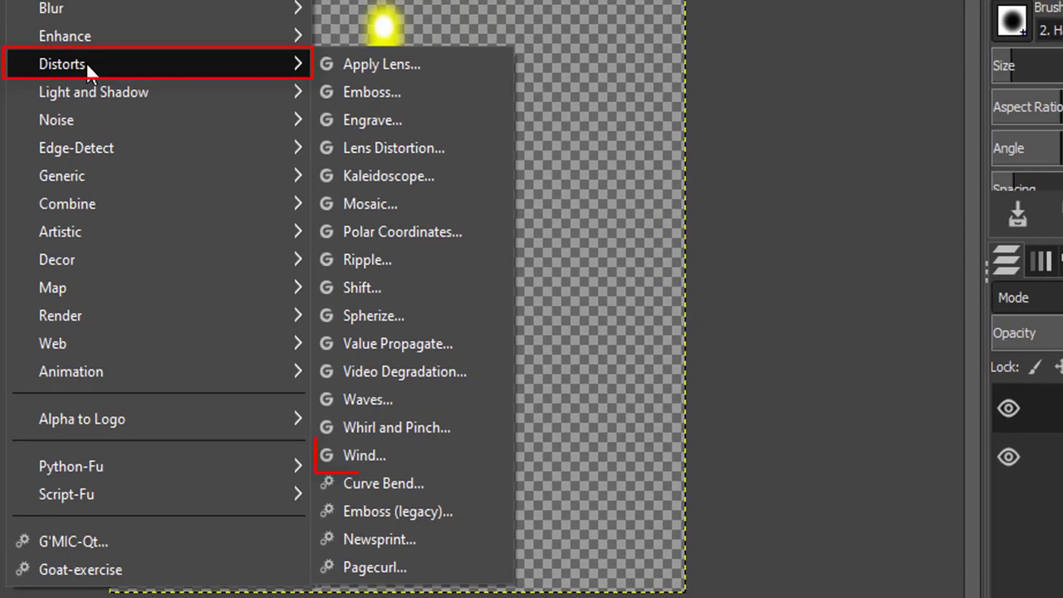
mouse_move(158, 64)
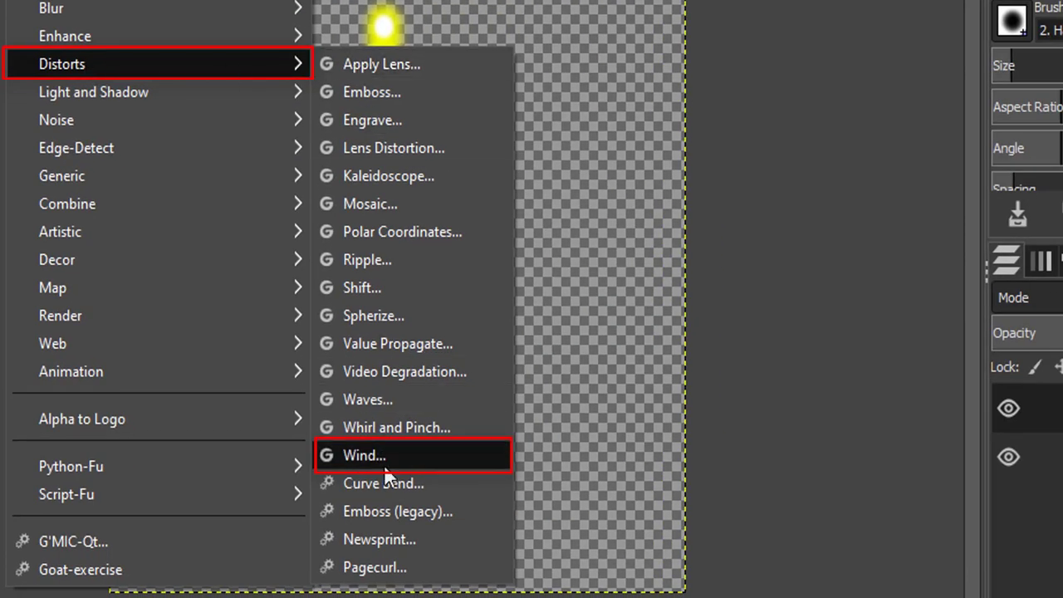
Step: Apply Wind to Layer #1: direction Bottom, threshold 0, strength 15, new seed
click(385, 467)
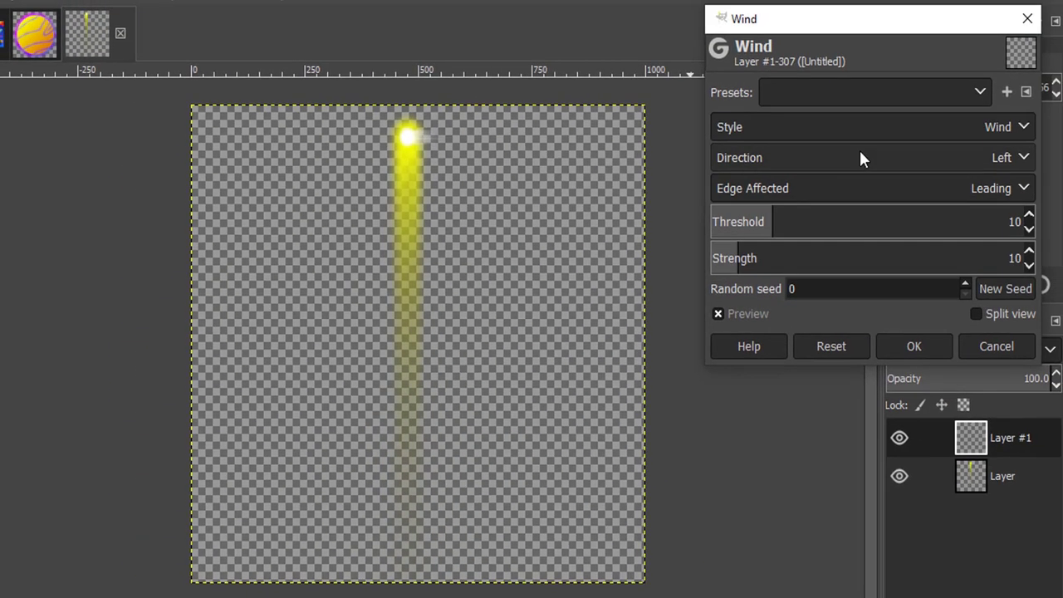
click(1015, 157)
click(800, 237)
drag(765, 220, 600, 226)
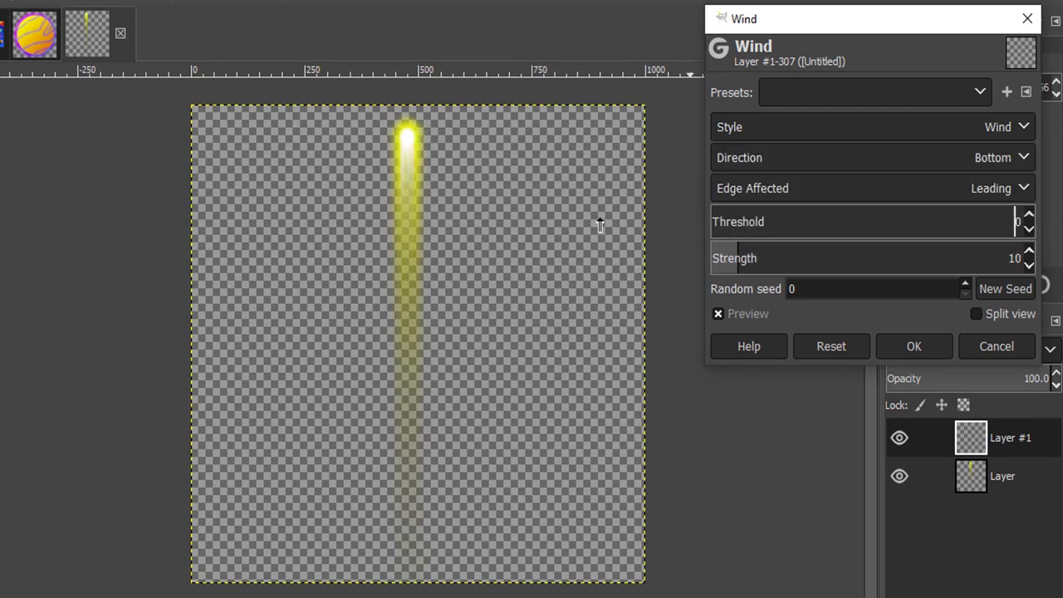
click(757, 259)
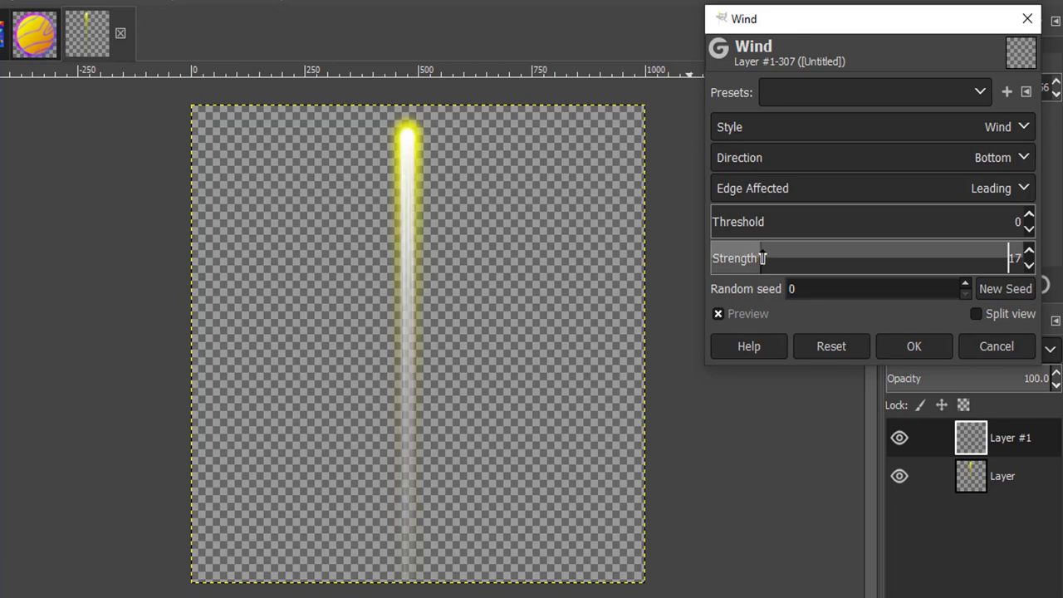
drag(758, 258, 754, 259)
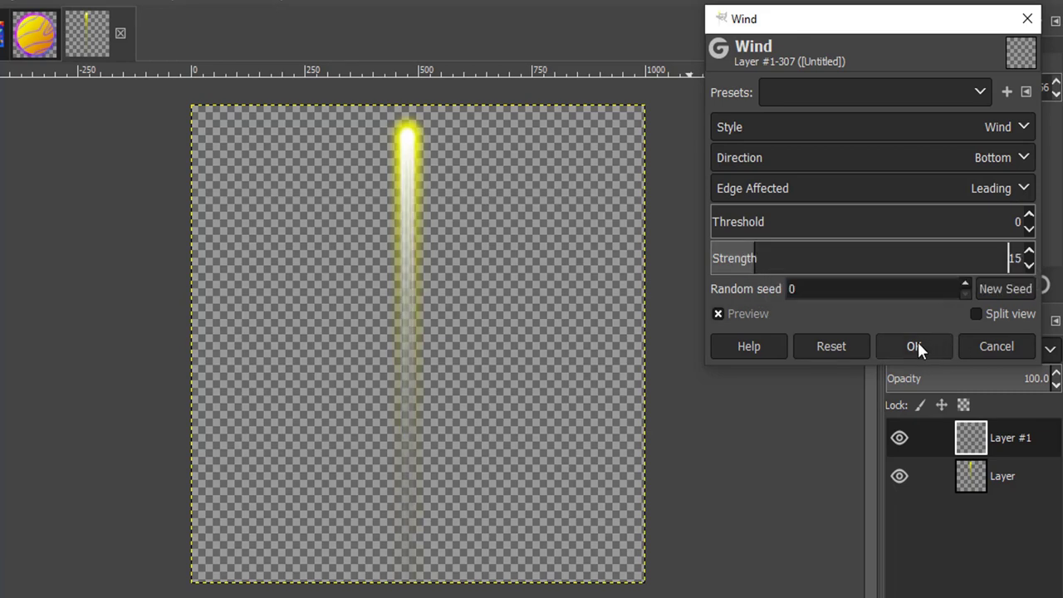
click(1005, 289)
click(908, 346)
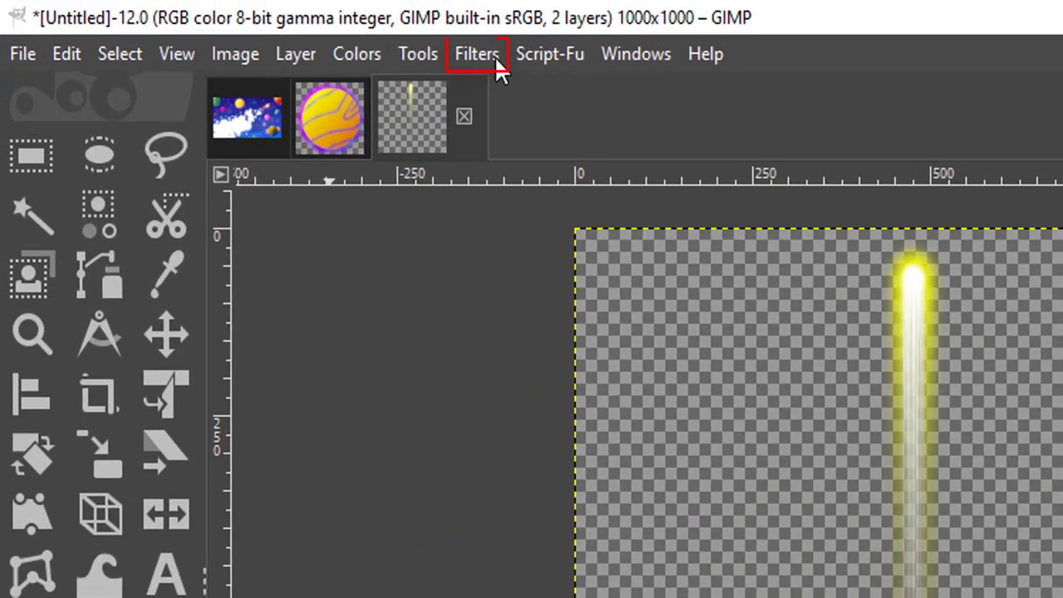
Step: Apply a Gaussian blur of size 5.84 to the white streak
click(492, 60)
mouse_move(249, 256)
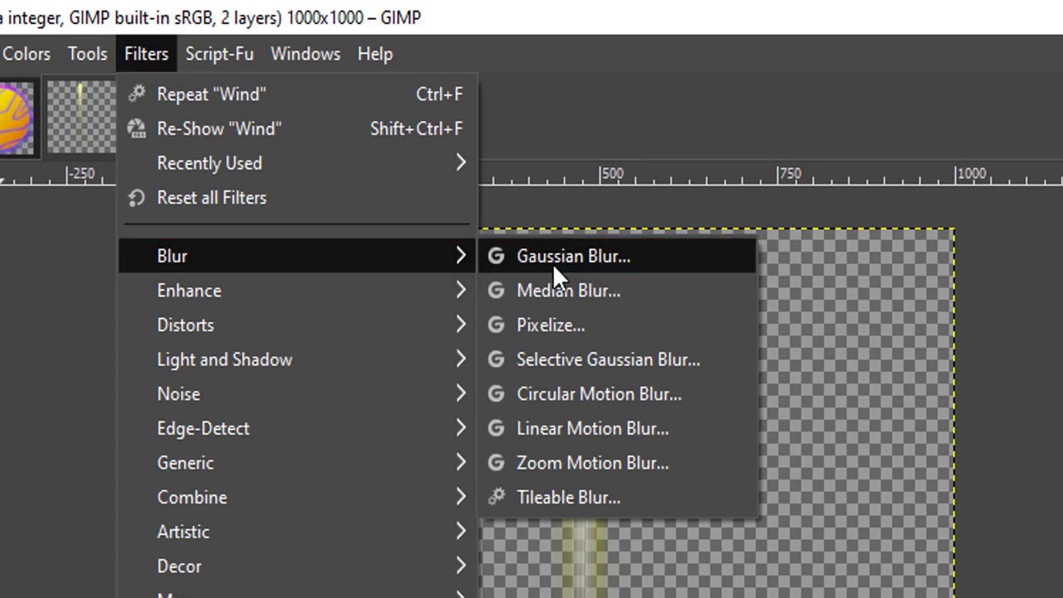
click(553, 263)
drag(739, 148, 729, 138)
click(917, 313)
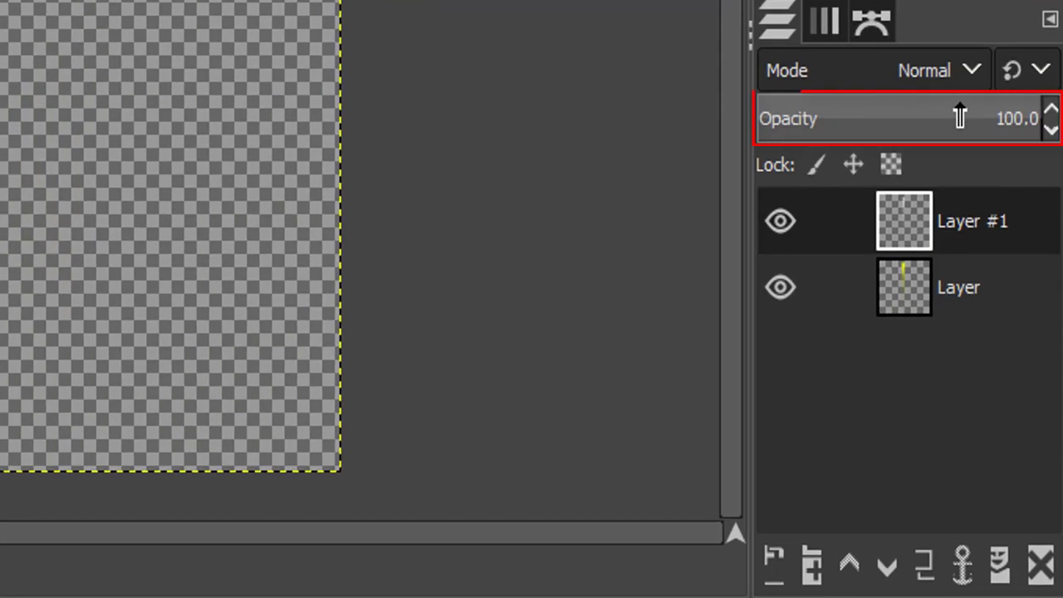
Step: Lower Layer #1's opacity to 34.1 so the white streak becomes a faint glow
mouse_move(960, 116)
mouse_down()
mouse_move(925, 111)
mouse_move(847, 129)
mouse_up()
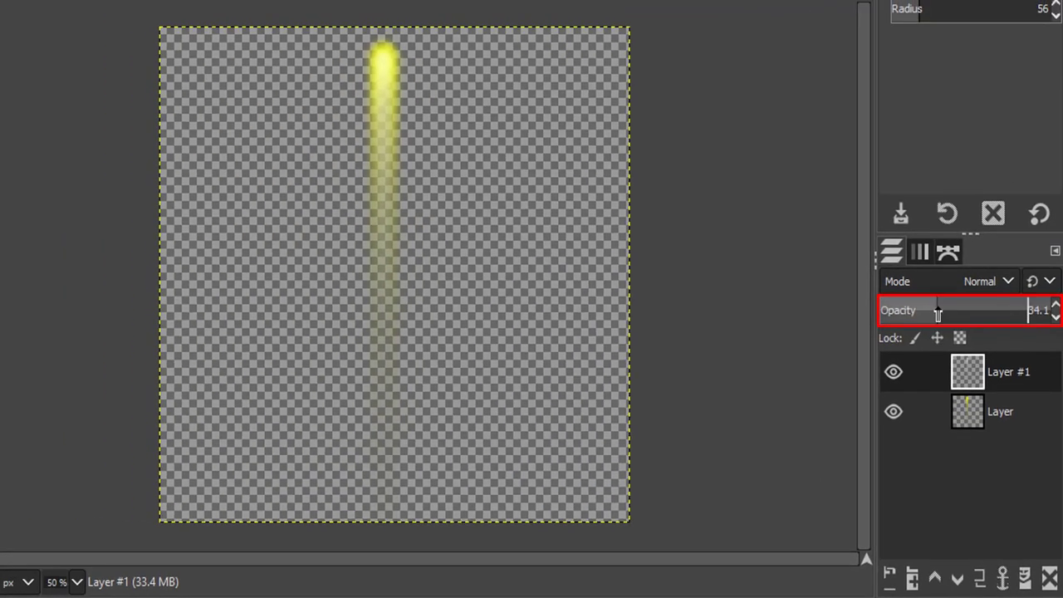
mouse_move(875, 189)
mouse_down()
mouse_move(961, 309)
mouse_move(925, 310)
mouse_move(937, 310)
mouse_up()
double_click(992, 374)
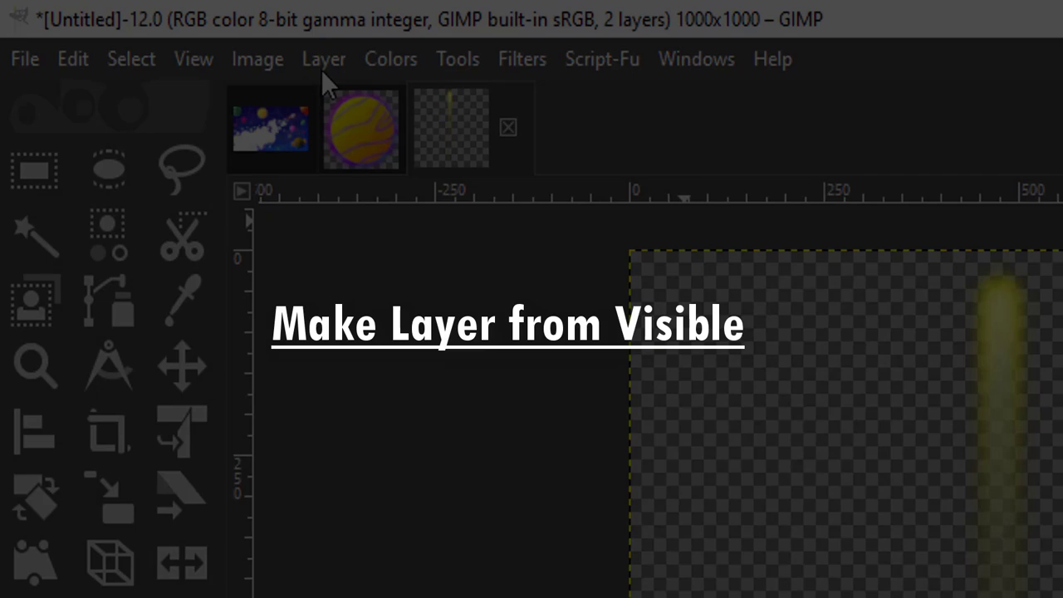
Step: Merge the visible streaks into a new layer named 'Shooting Star'
click(318, 66)
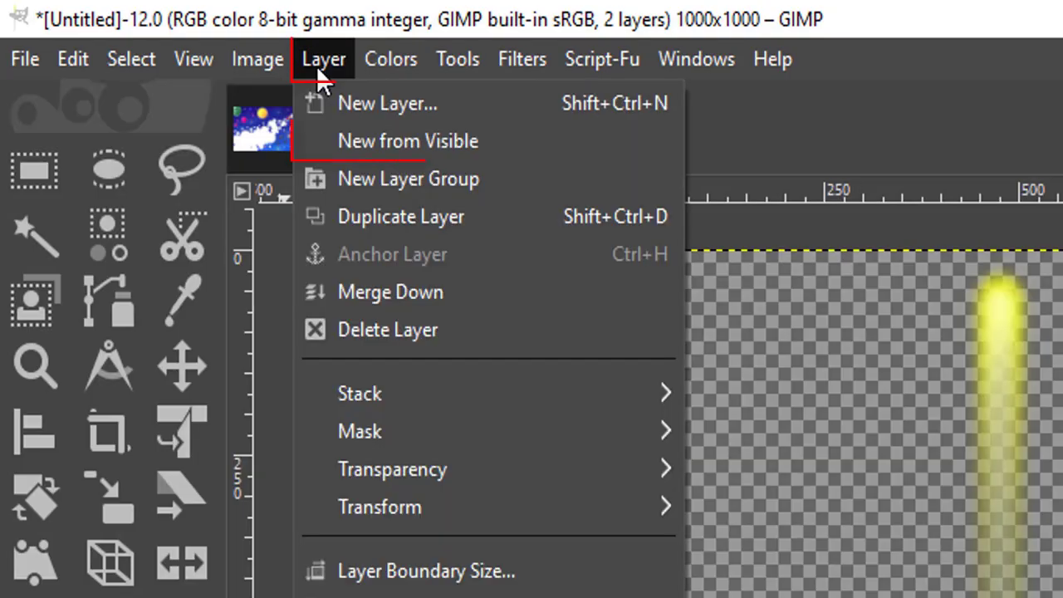
click(352, 157)
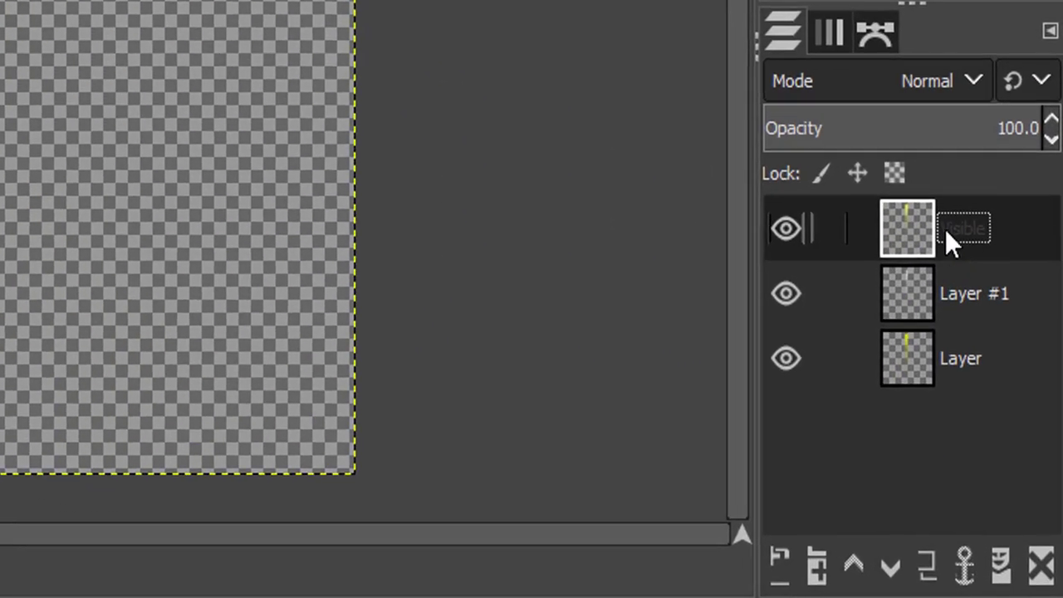
double_click(964, 229)
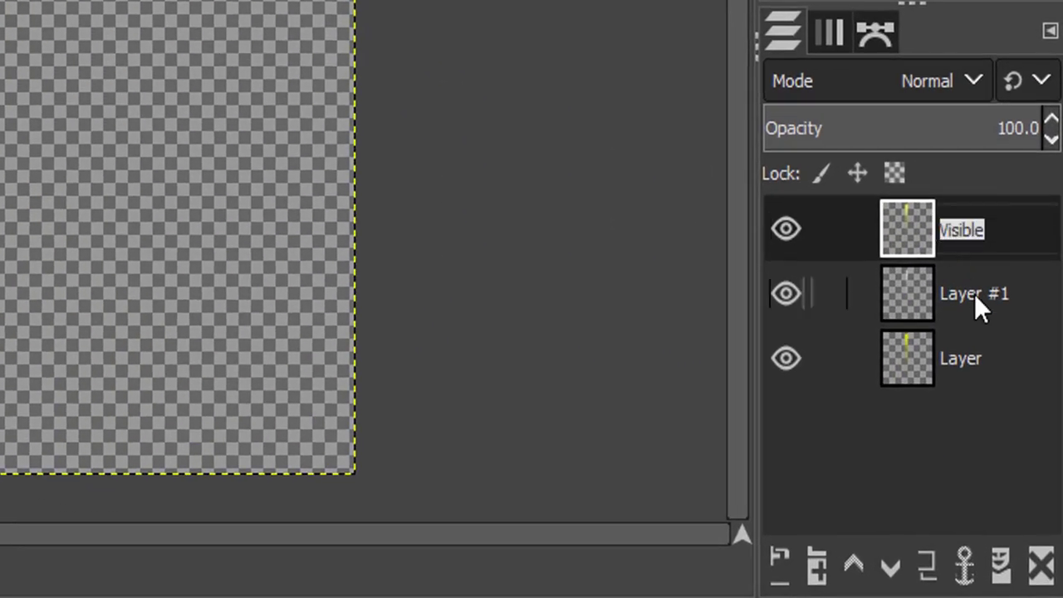
text(Shooting Star)
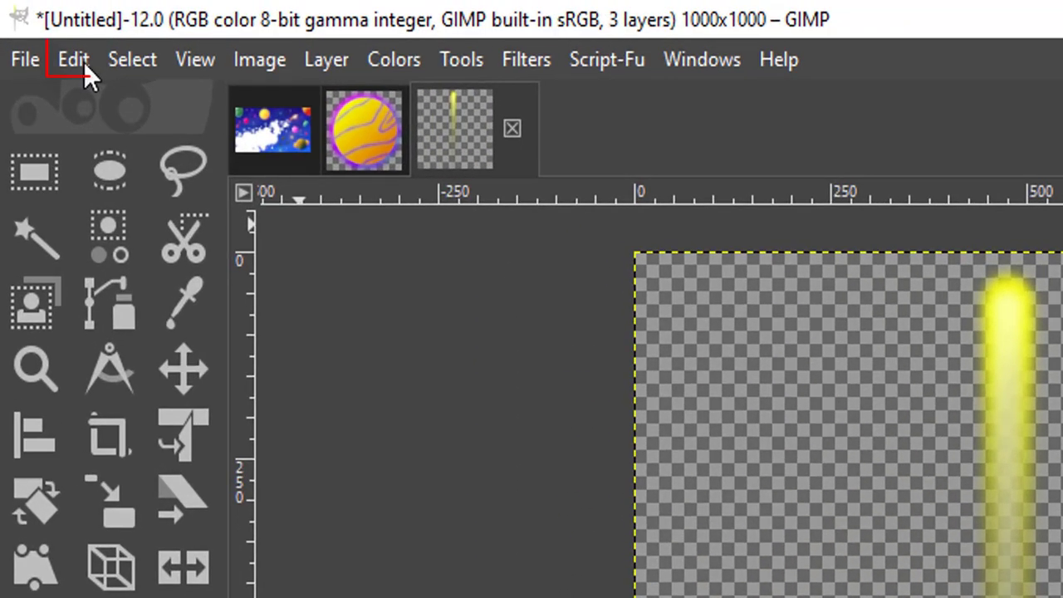
Step: Copy the Shooting Star layer and paste it as a new top layer in Space 2
click(84, 65)
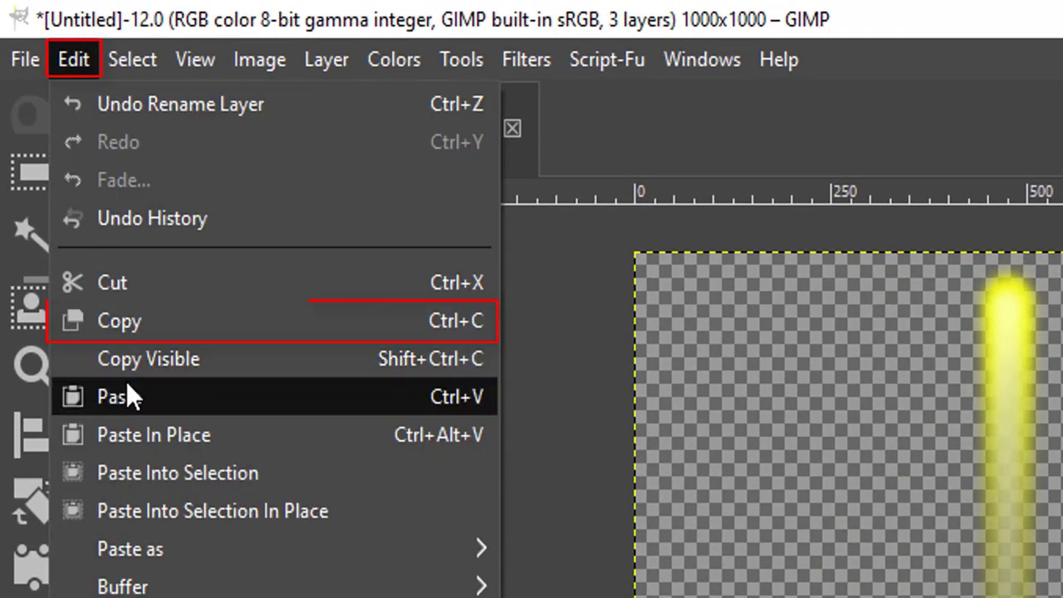
click(131, 321)
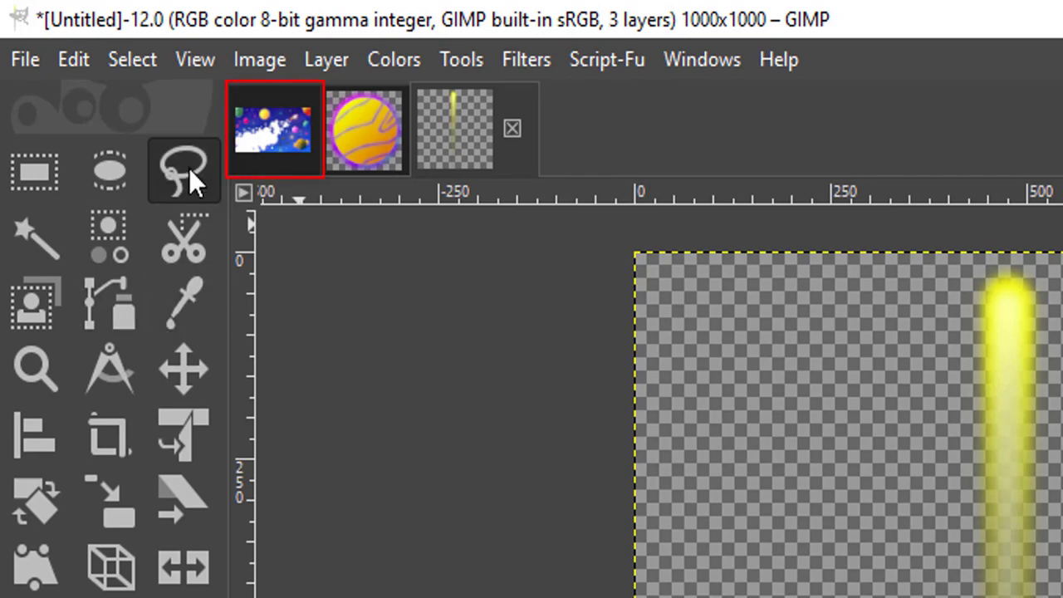
click(274, 138)
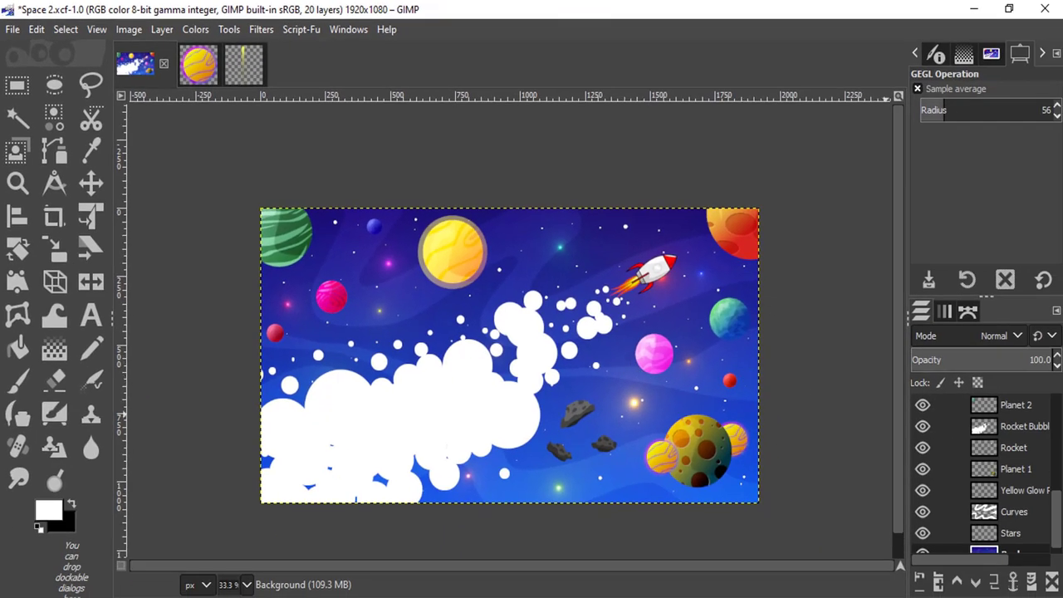
scroll(997, 465, up, 5)
scroll(997, 466, up, 5)
double_click(1023, 407)
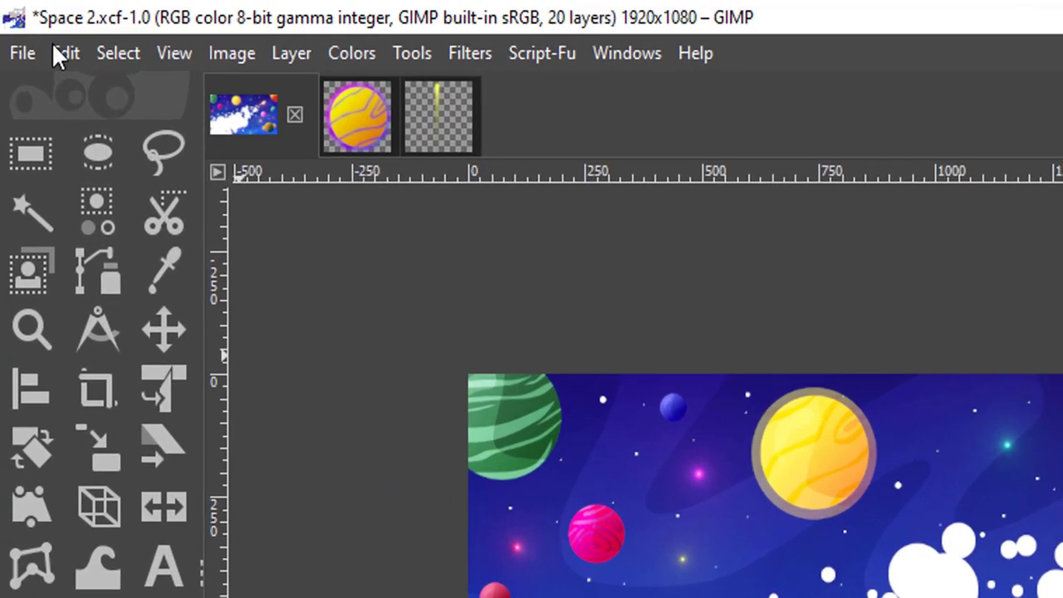
click(35, 29)
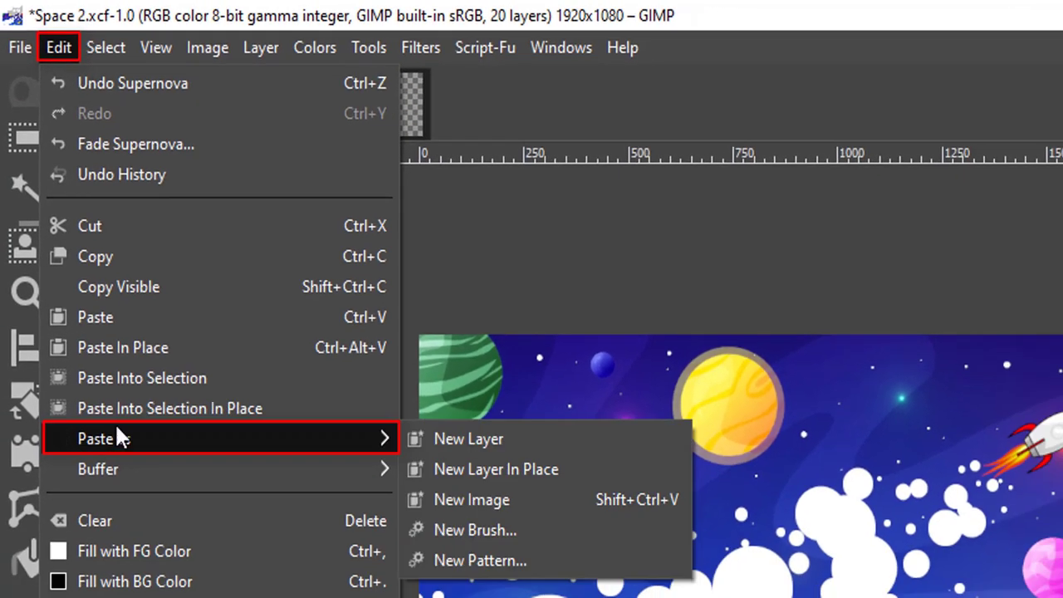
mouse_move(212, 431)
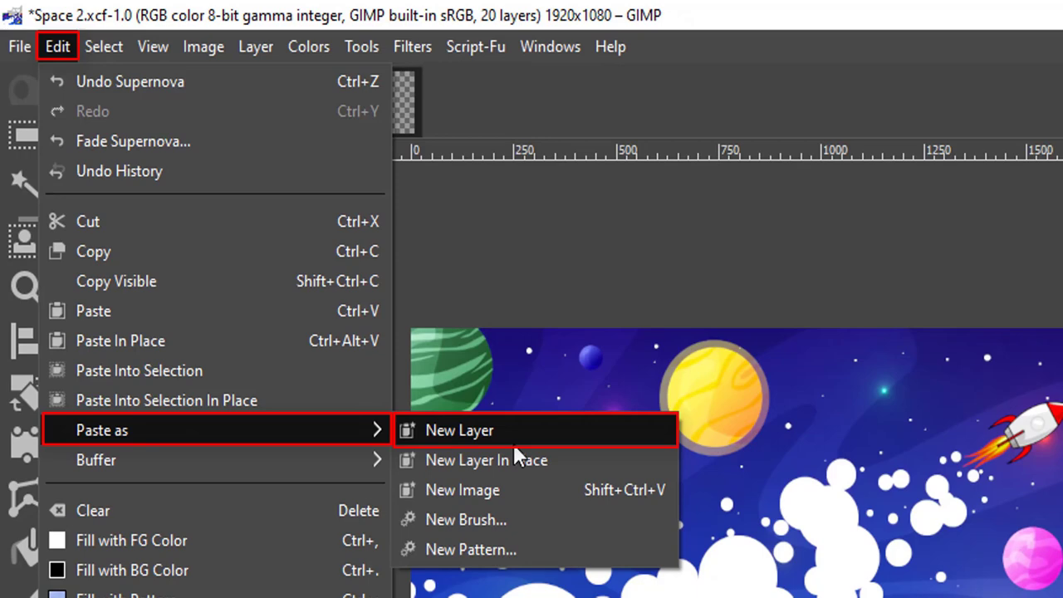
click(514, 443)
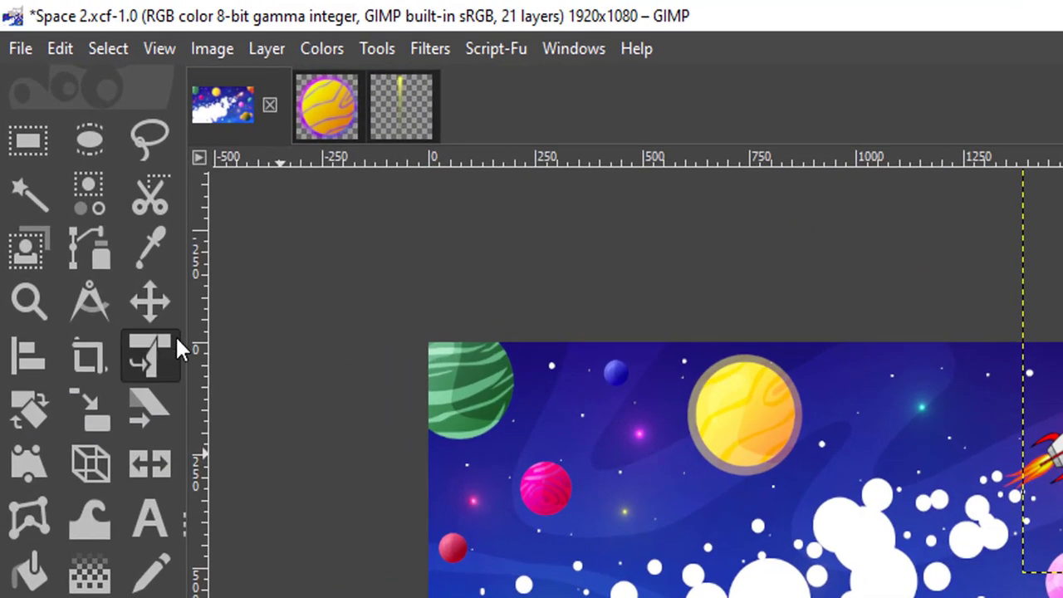
Step: Move the shooting star down-left onto the scene and rotate it about 41.22°
click(178, 315)
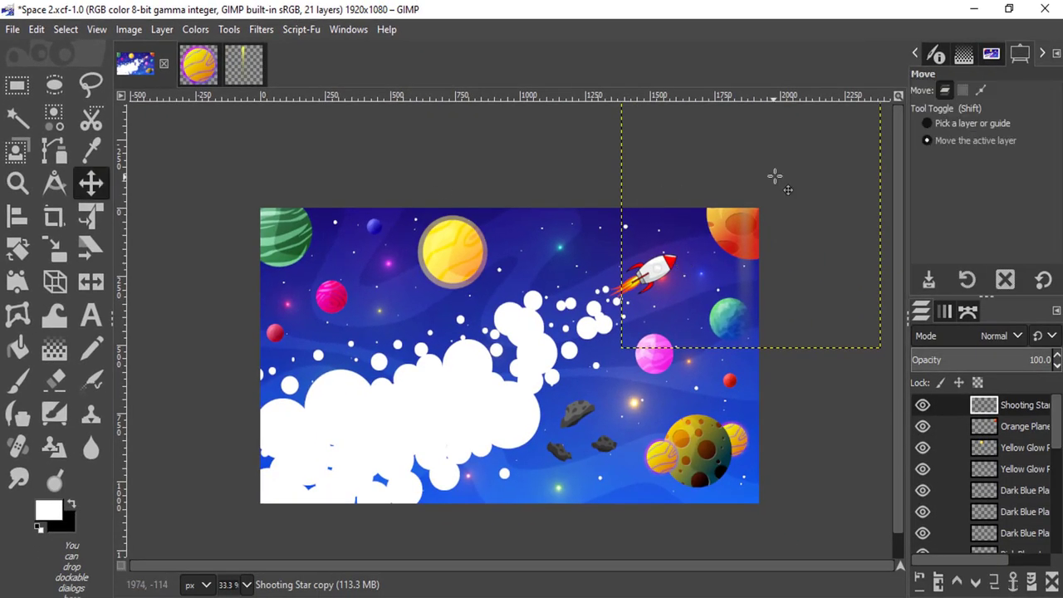
mouse_move(776, 225)
mouse_down()
mouse_move(587, 347)
mouse_move(562, 329)
mouse_up()
click(49, 385)
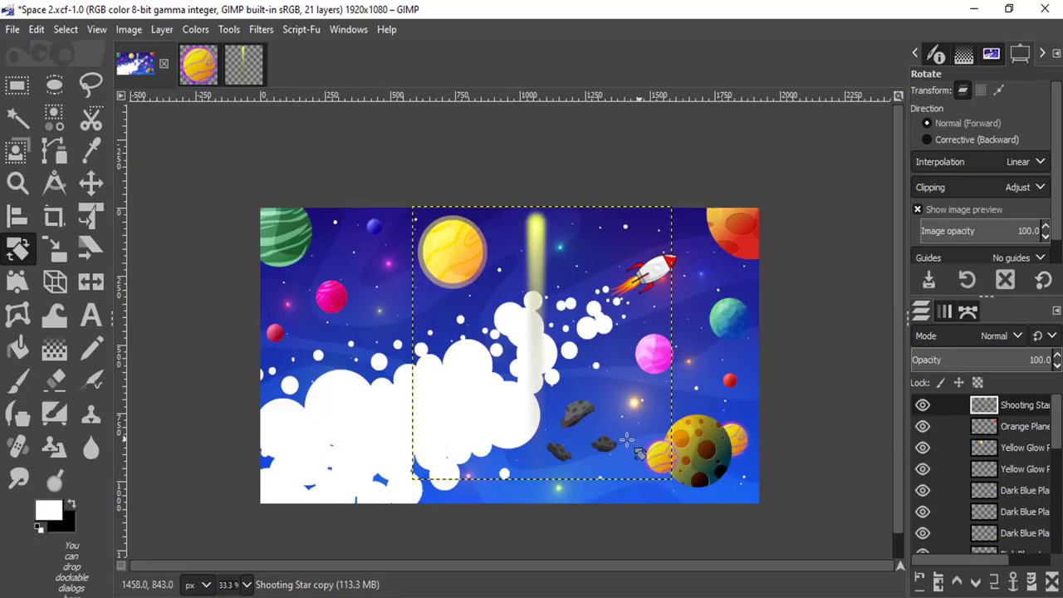
drag(638, 453, 546, 396)
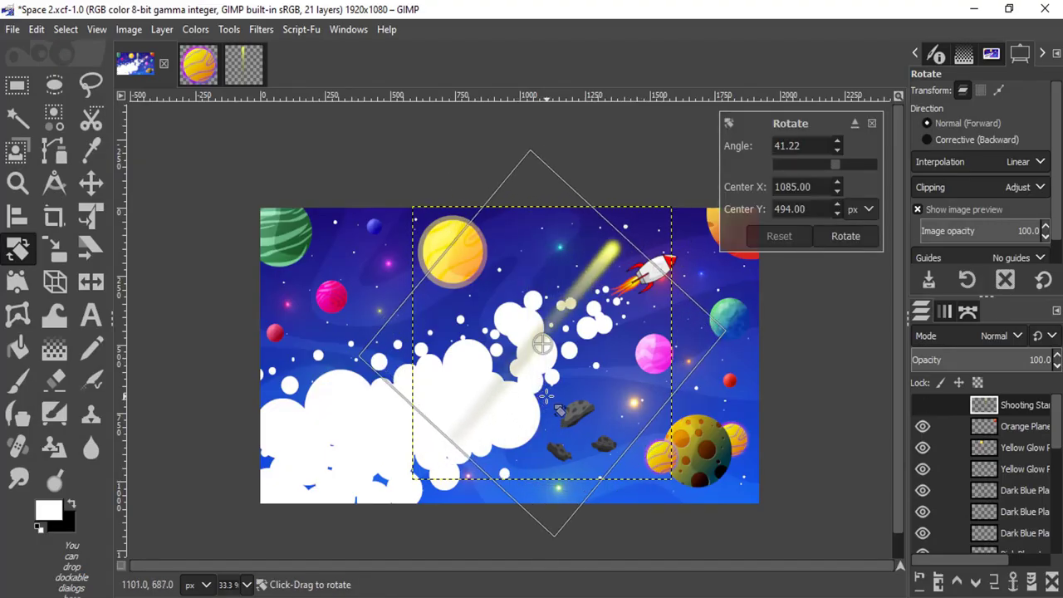
click(846, 236)
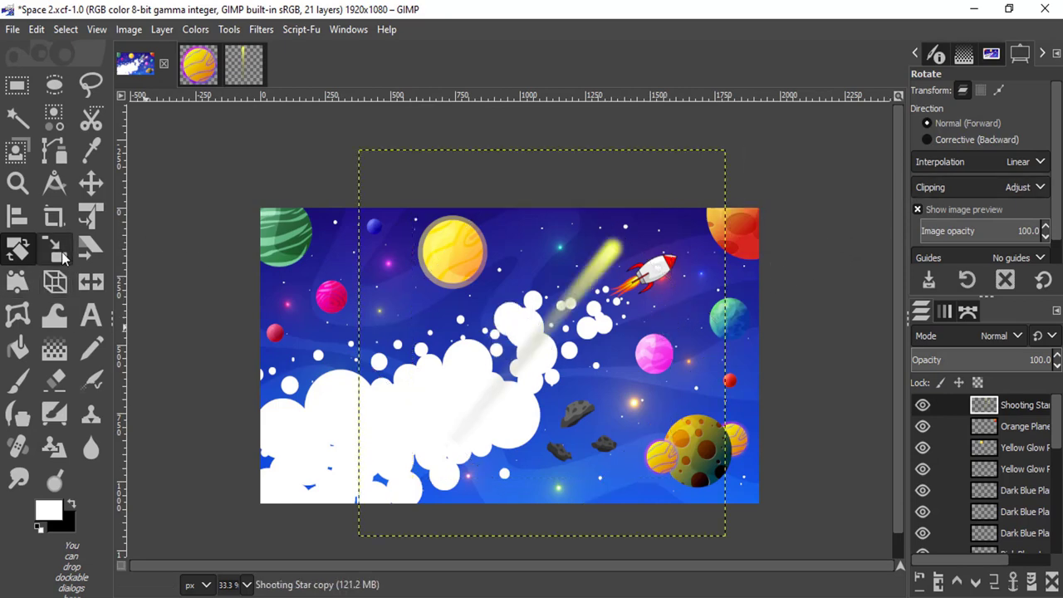
Step: Scale the shooting star to 319x319 and rotate it a further 11.97°
click(54, 248)
mouse_move(647, 476)
mouse_down()
mouse_move(484, 241)
mouse_move(415, 200)
mouse_move(546, 270)
mouse_up()
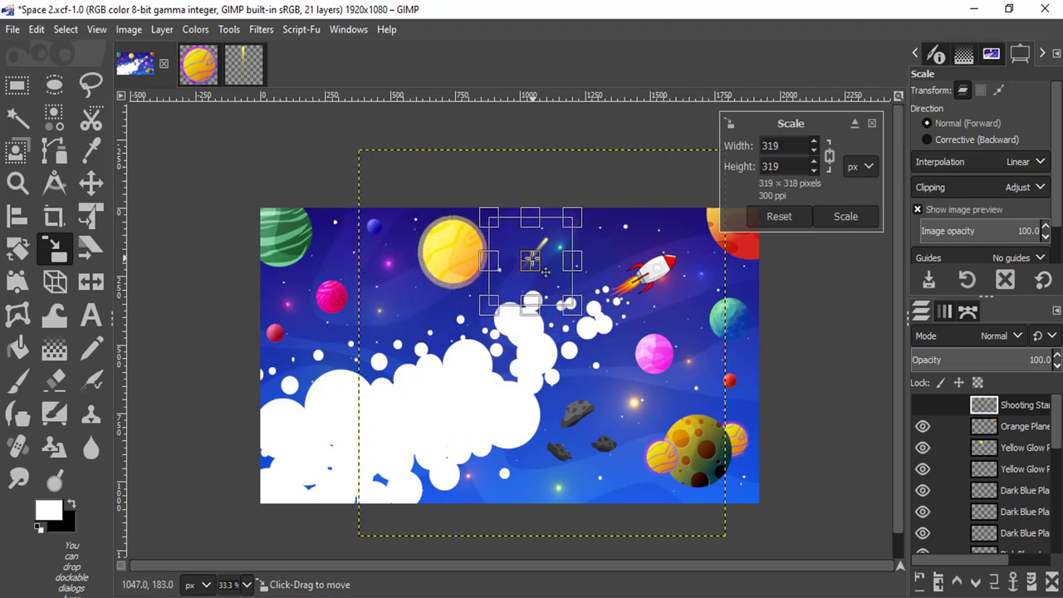
click(845, 216)
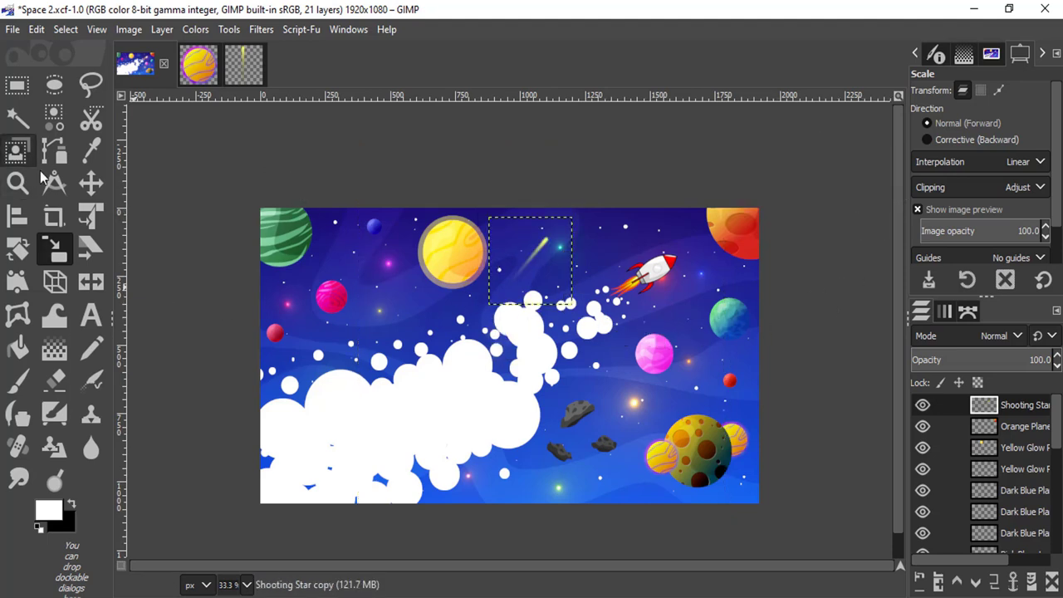
click(18, 247)
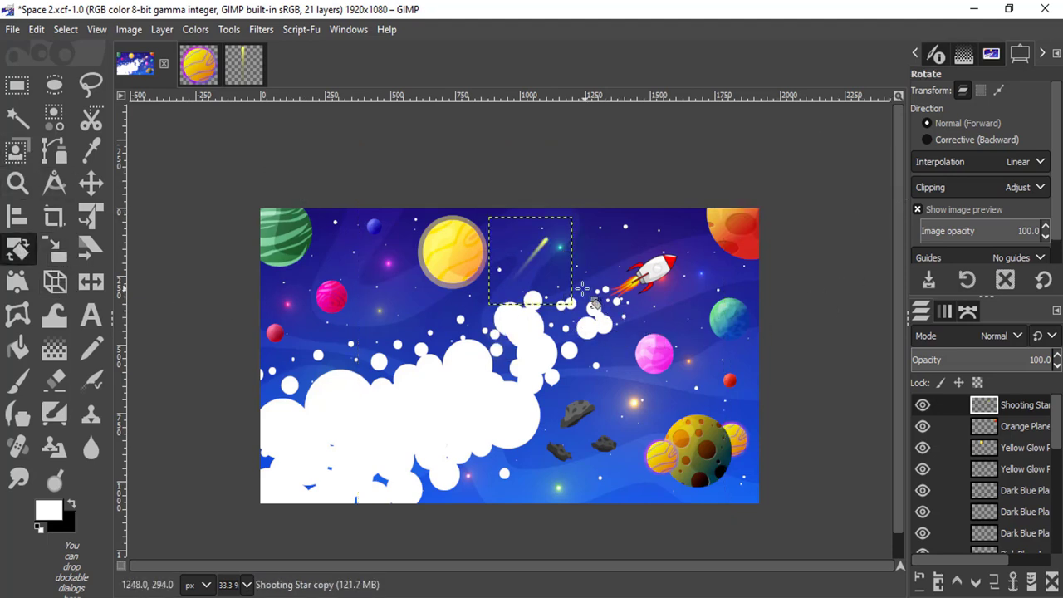
drag(592, 303, 570, 302)
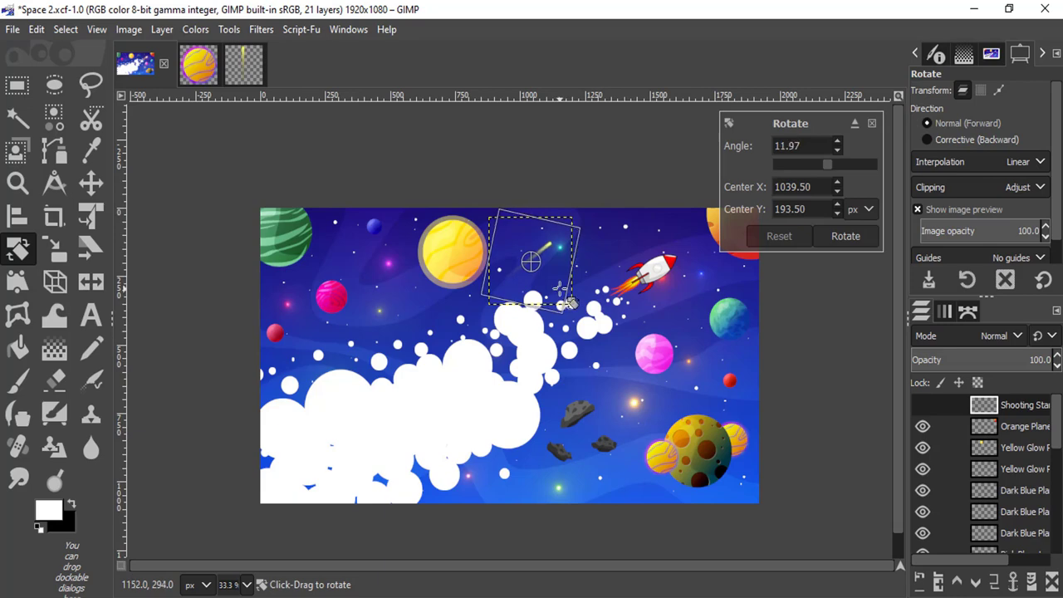
click(845, 236)
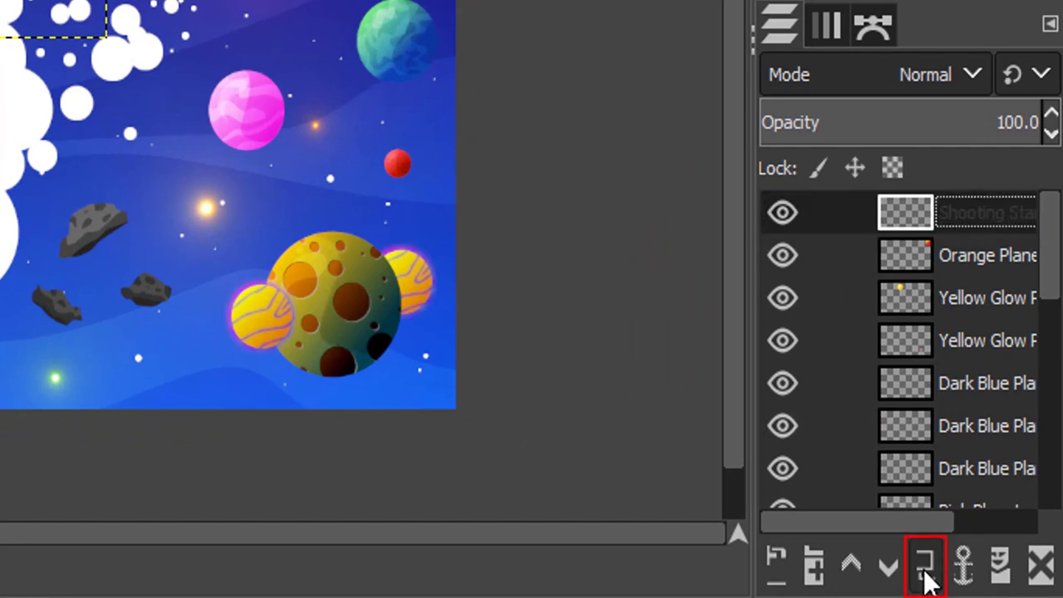
Step: Duplicate the shooting star and move the copy left, above the pink planet
click(927, 579)
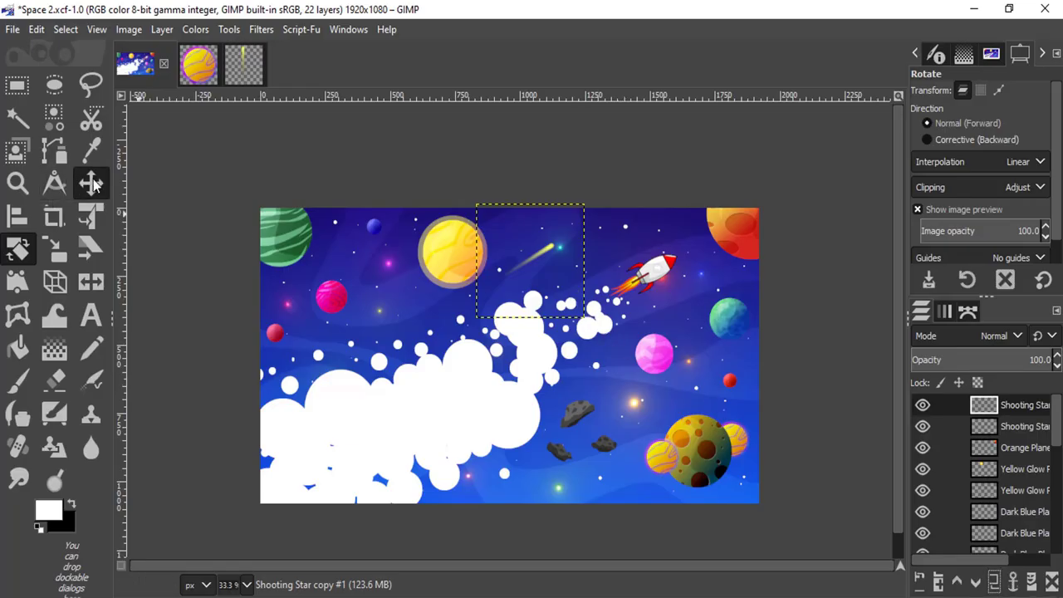
click(90, 183)
drag(541, 268, 357, 260)
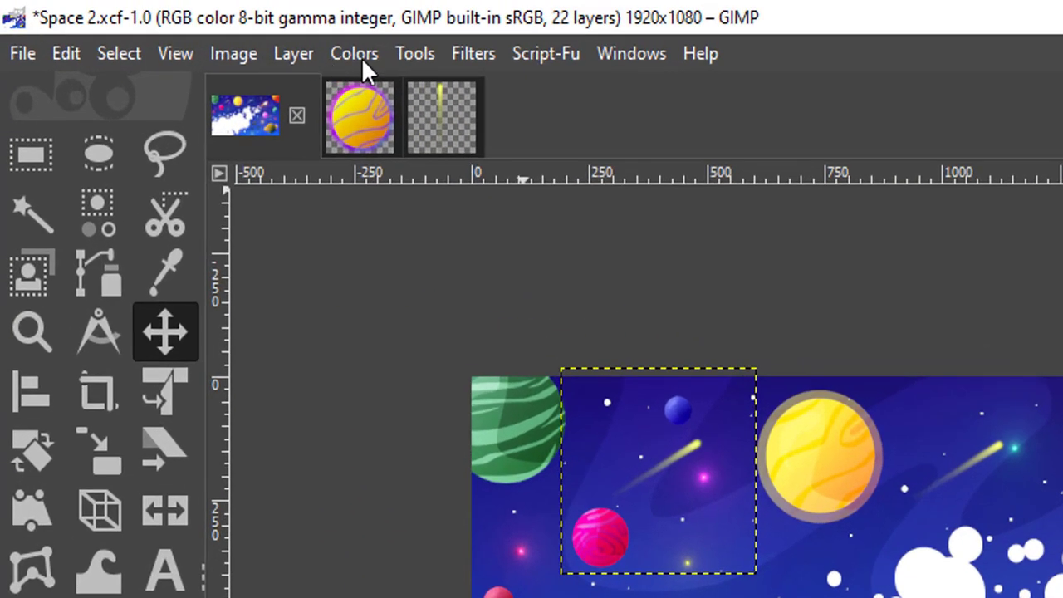
click(195, 29)
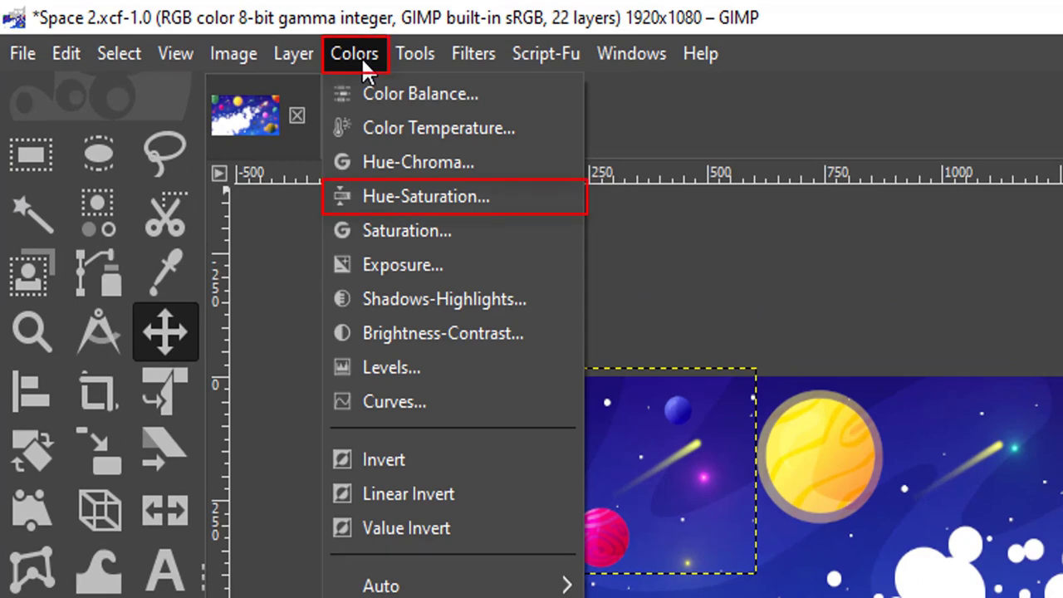
Step: Shift the copied shooting star's hue to about -106.5 so it glows pink
click(404, 196)
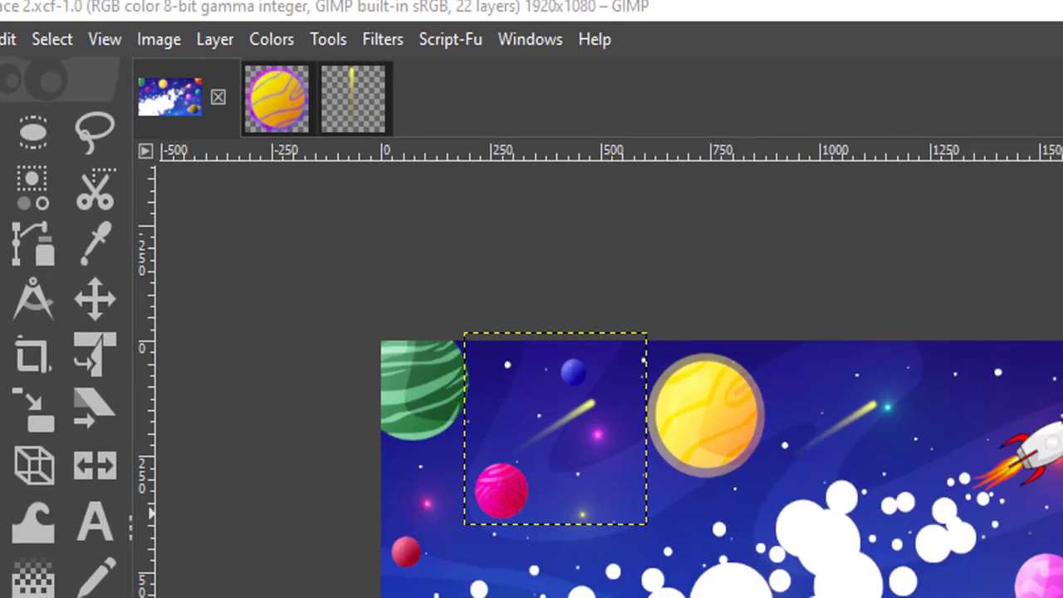
mouse_move(868, 370)
mouse_down()
mouse_move(802, 374)
mouse_move(921, 379)
mouse_move(745, 382)
mouse_move(782, 382)
mouse_up()
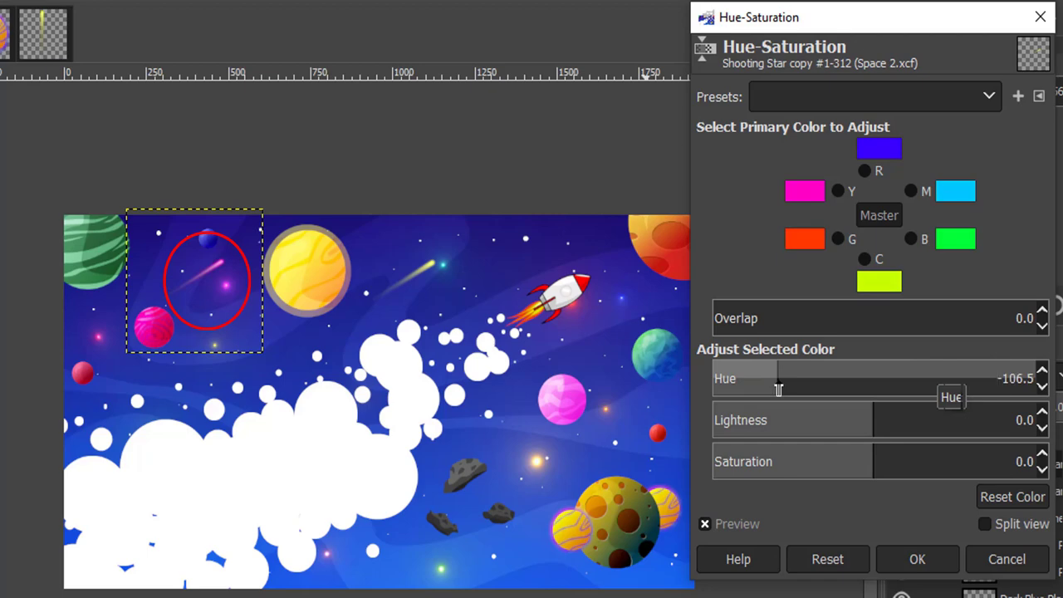
click(917, 559)
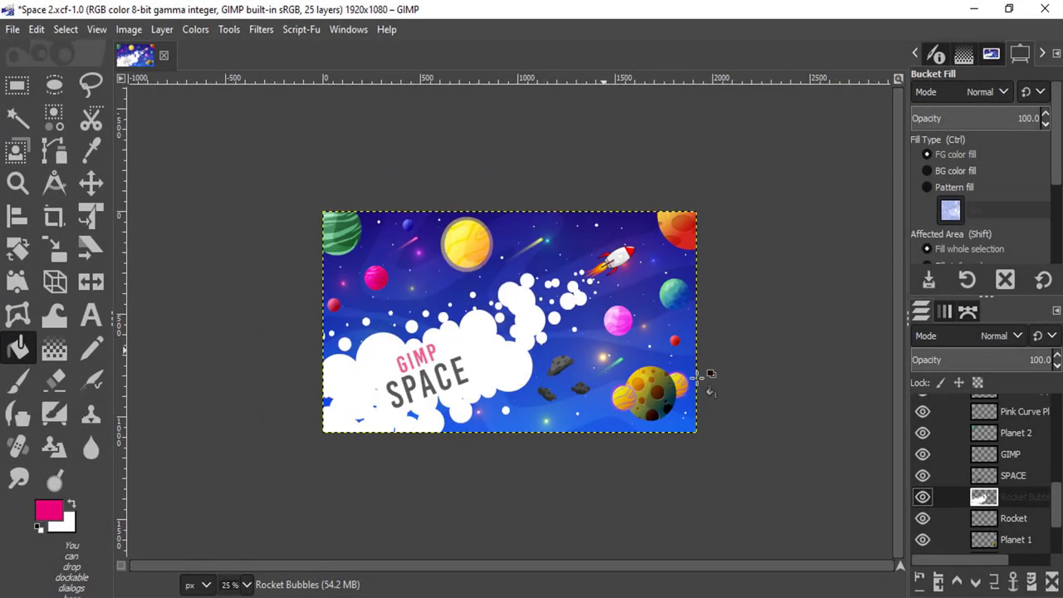
Step: Zoom the canvas from 25% to 33.3% to view the finished scene
scroll(700, 376, up, 1)
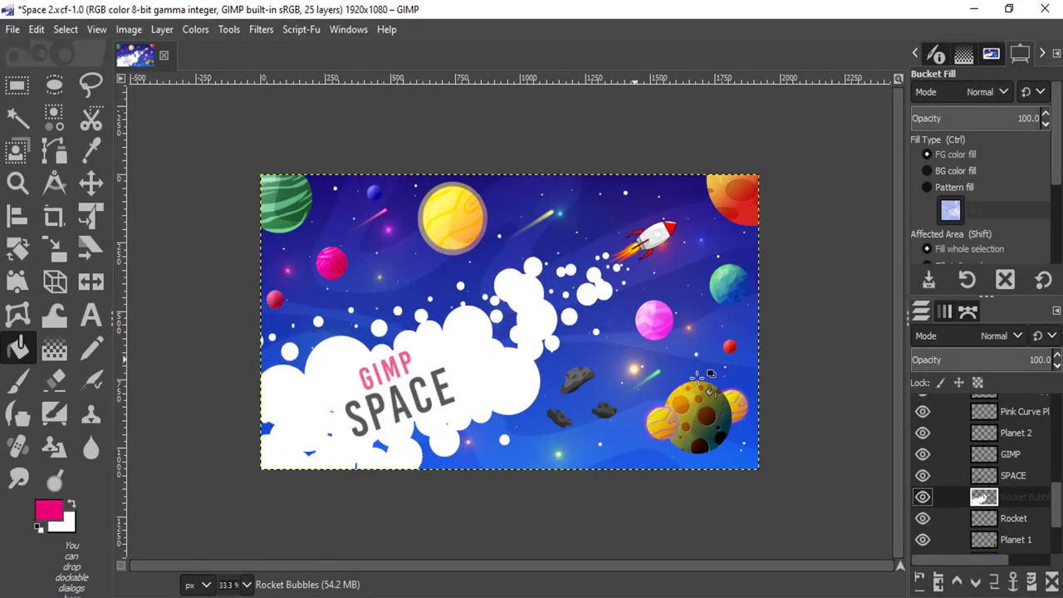